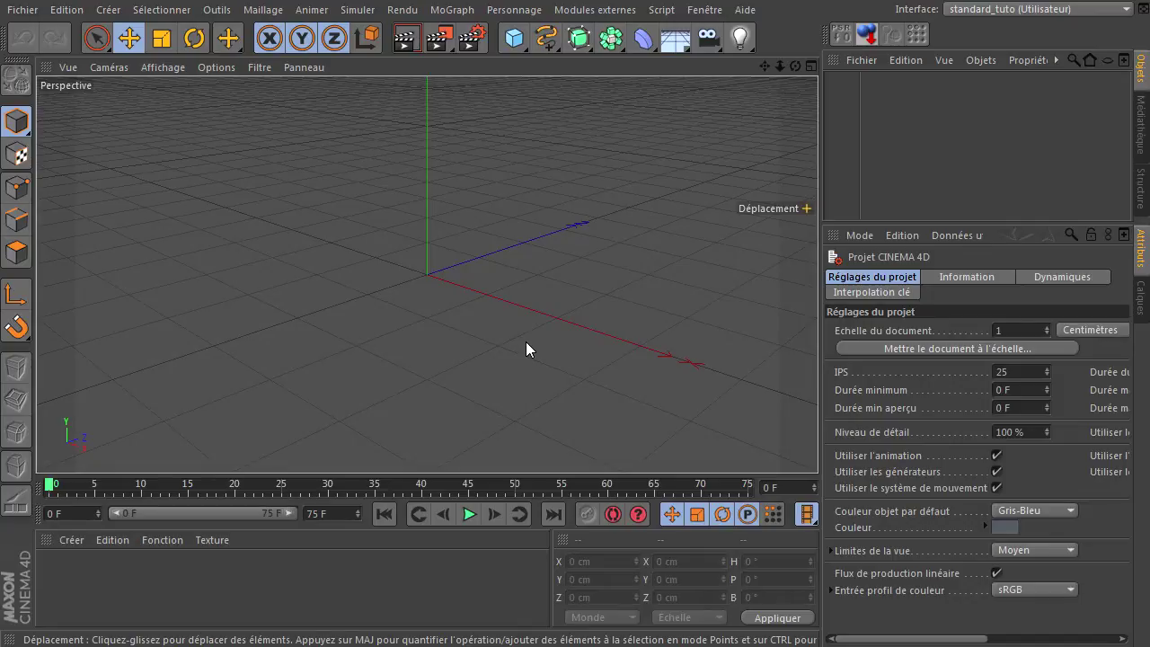
Open Cinema 4D's general preferences, nudge the window right, then close it.
click(527, 341)
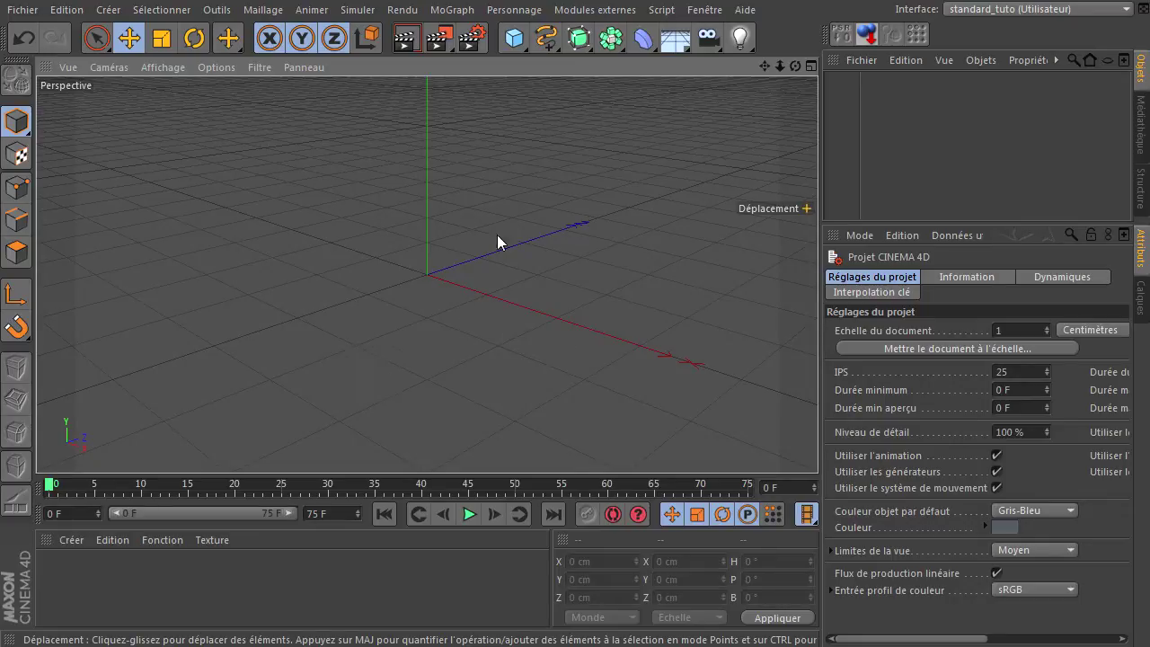
click(69, 10)
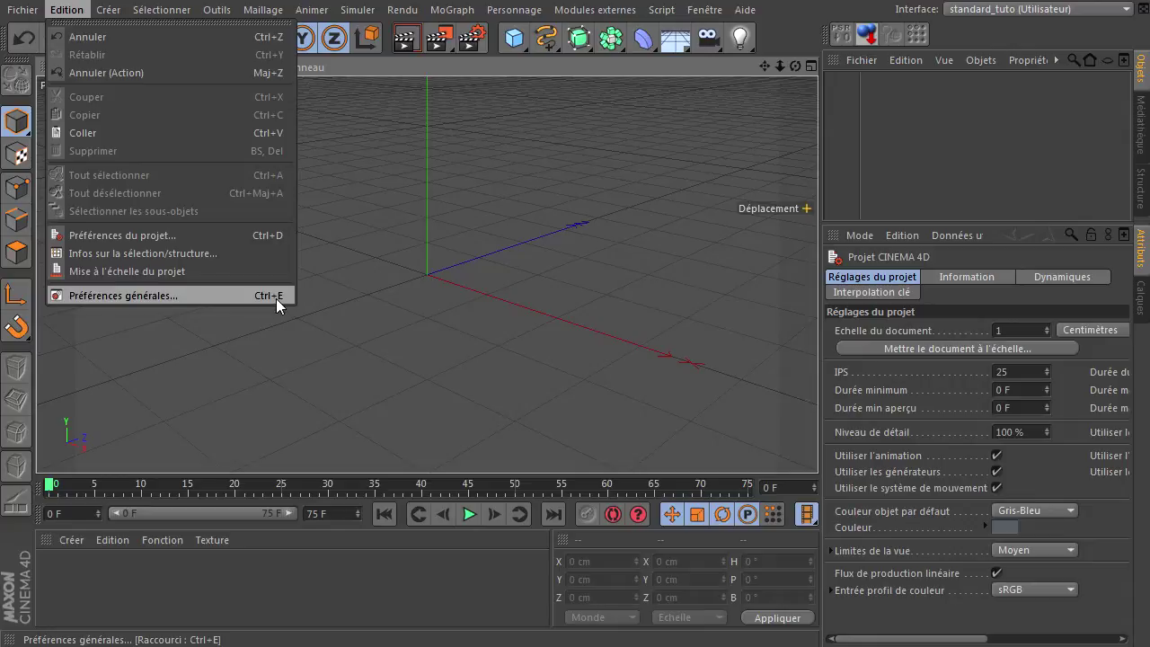
click(221, 297)
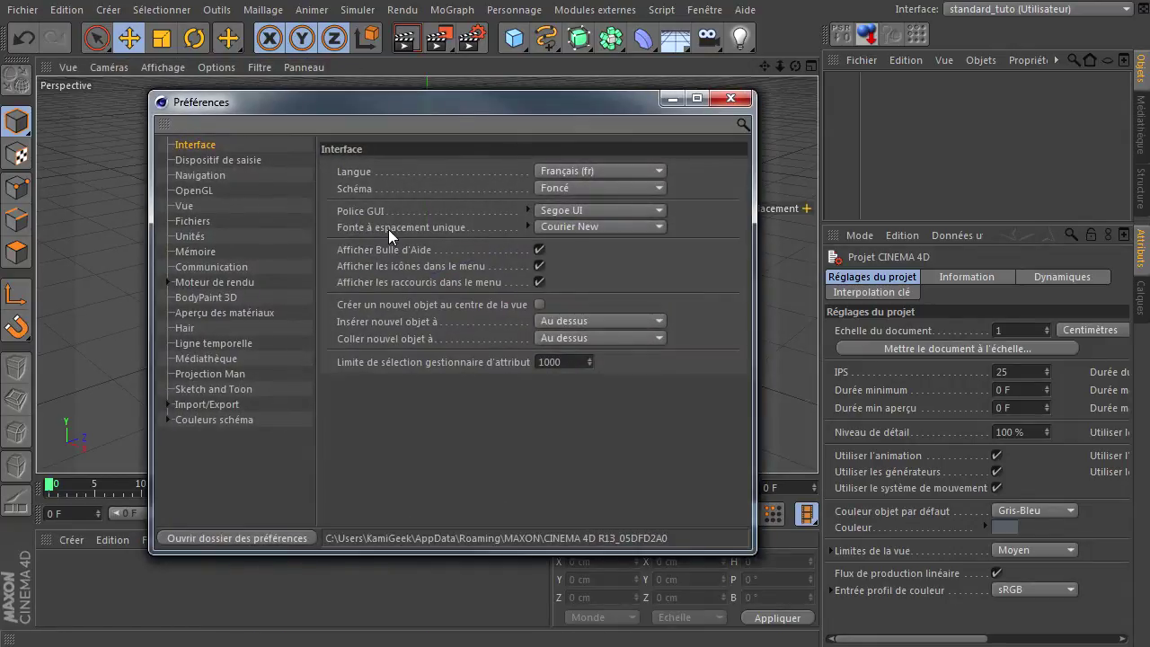
drag(405, 111, 451, 113)
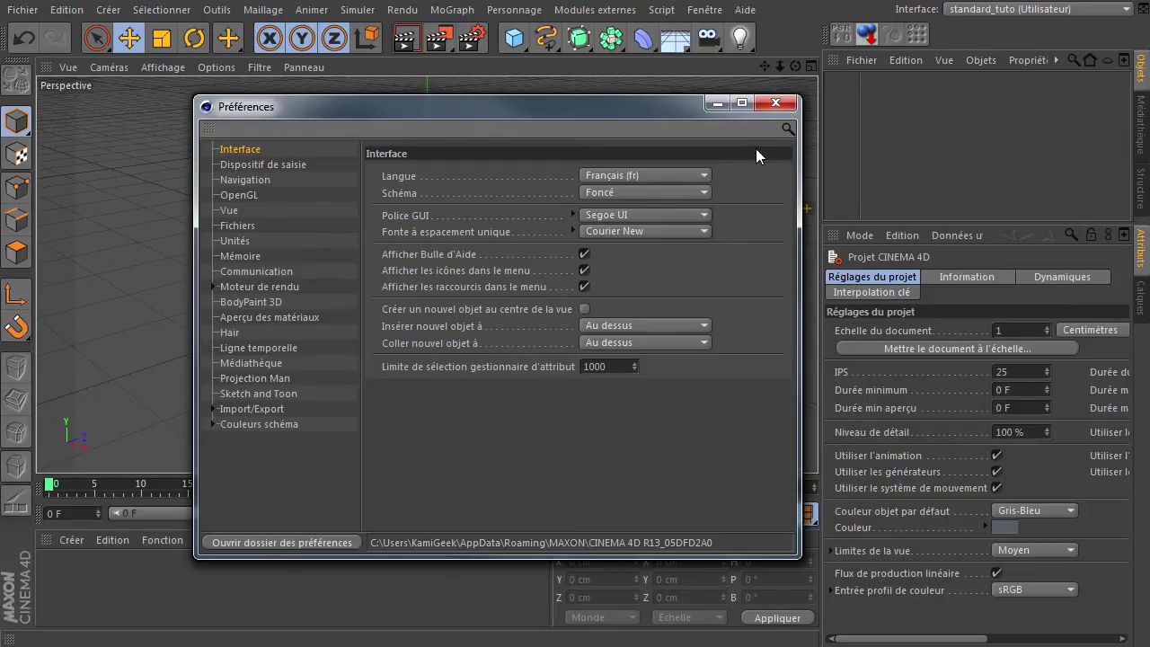
click(774, 103)
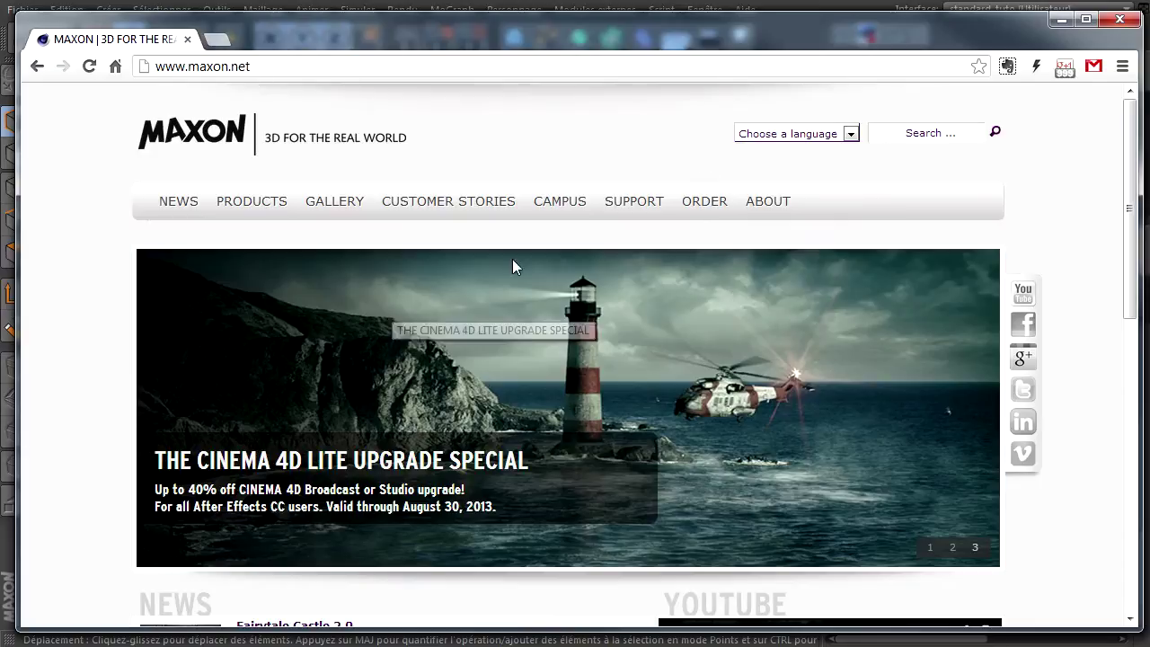
Go to MAXON Support > Updates and view the CINEMA 4D R13 updates page.
click(633, 205)
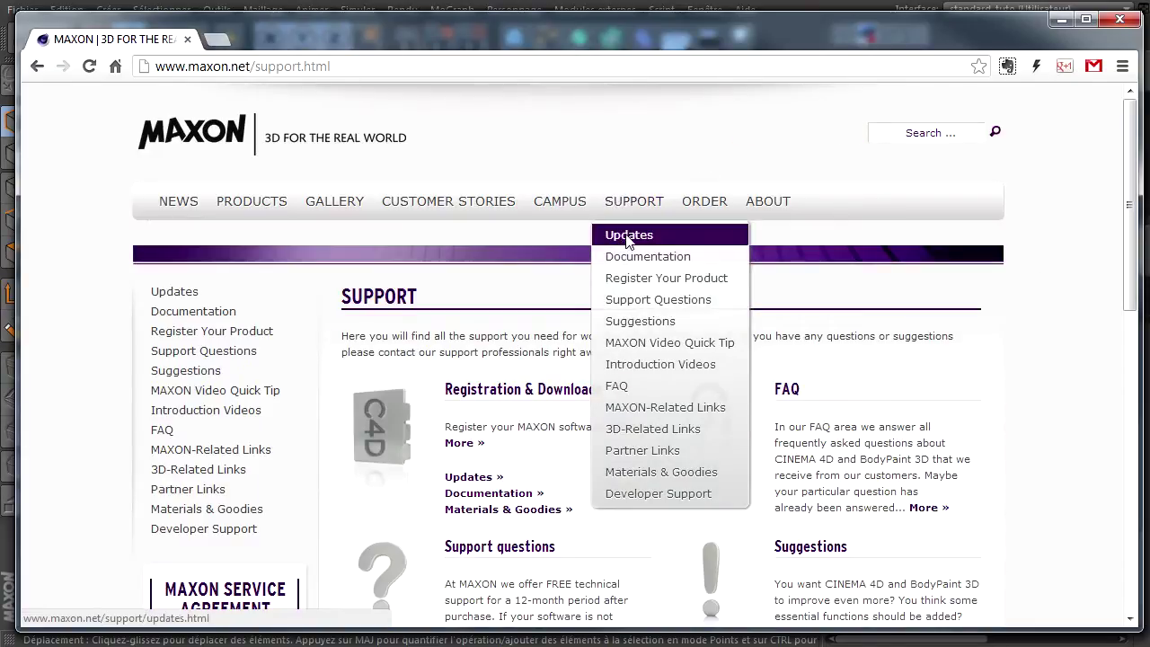
click(631, 236)
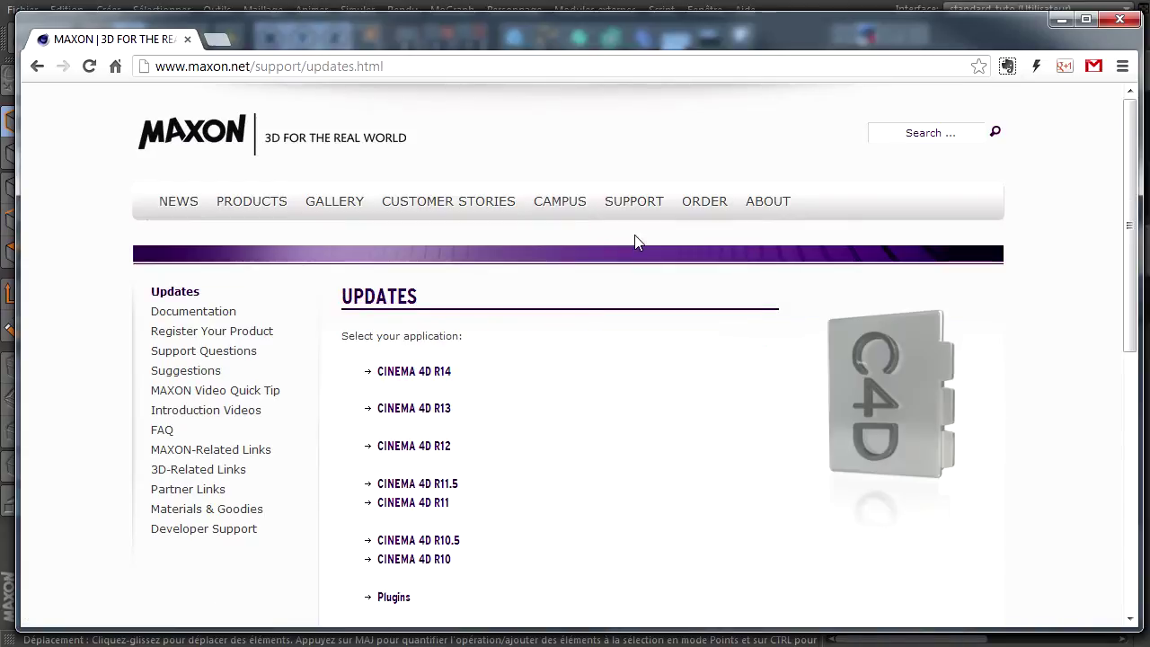
scroll(567, 419, down, 2)
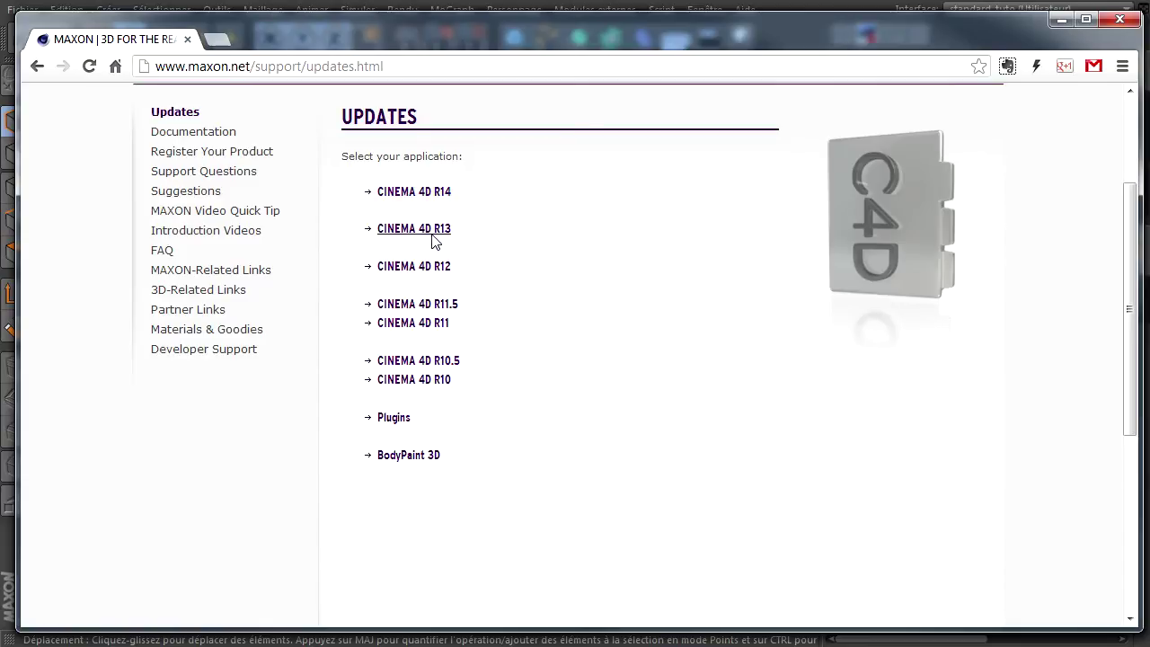
click(433, 236)
scroll(625, 339, down, 2)
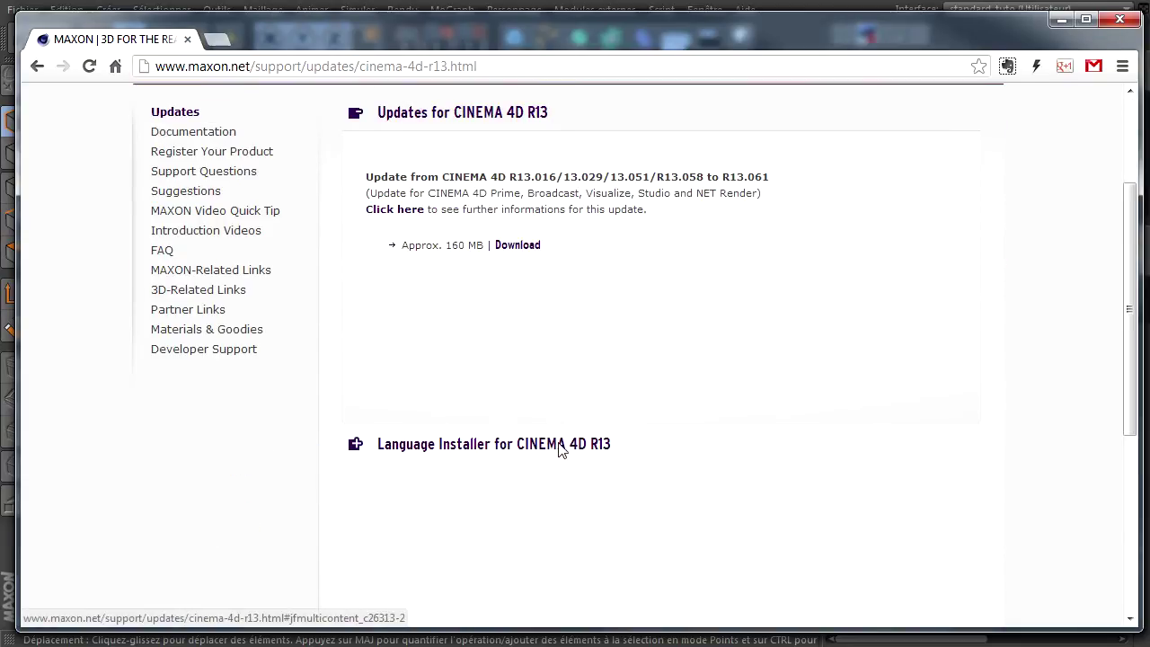
click(37, 66)
View the CINEMA 4D R14 updates page and return to the updates list.
click(395, 194)
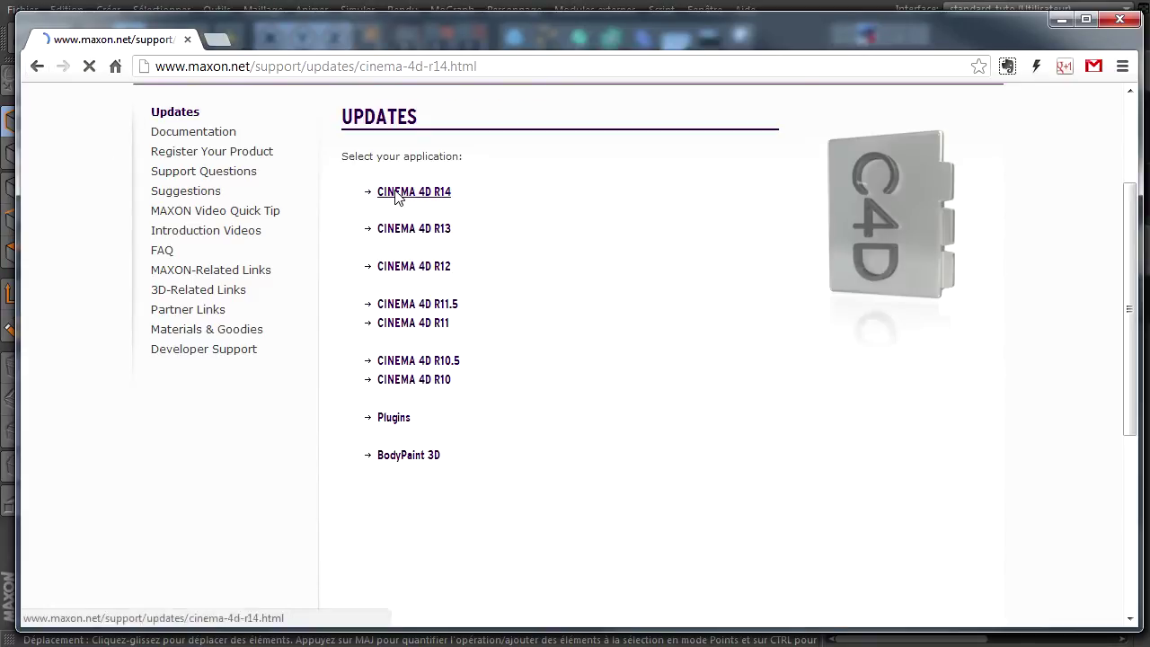
scroll(542, 352, down, 3)
scroll(542, 359, down, 1)
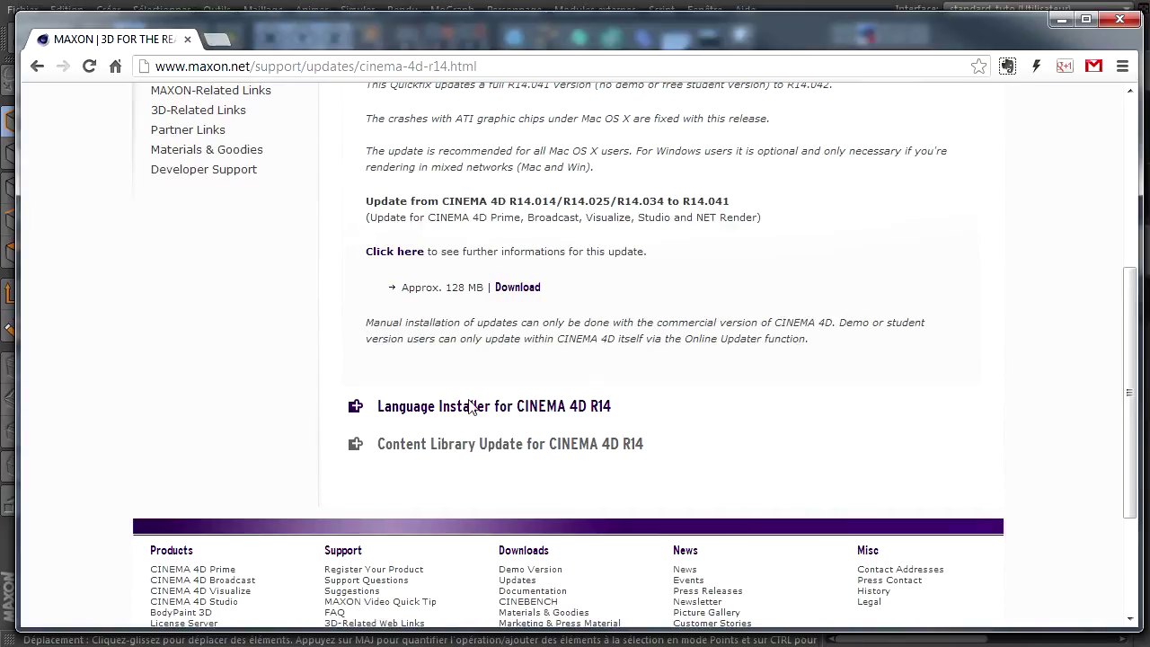
click(37, 68)
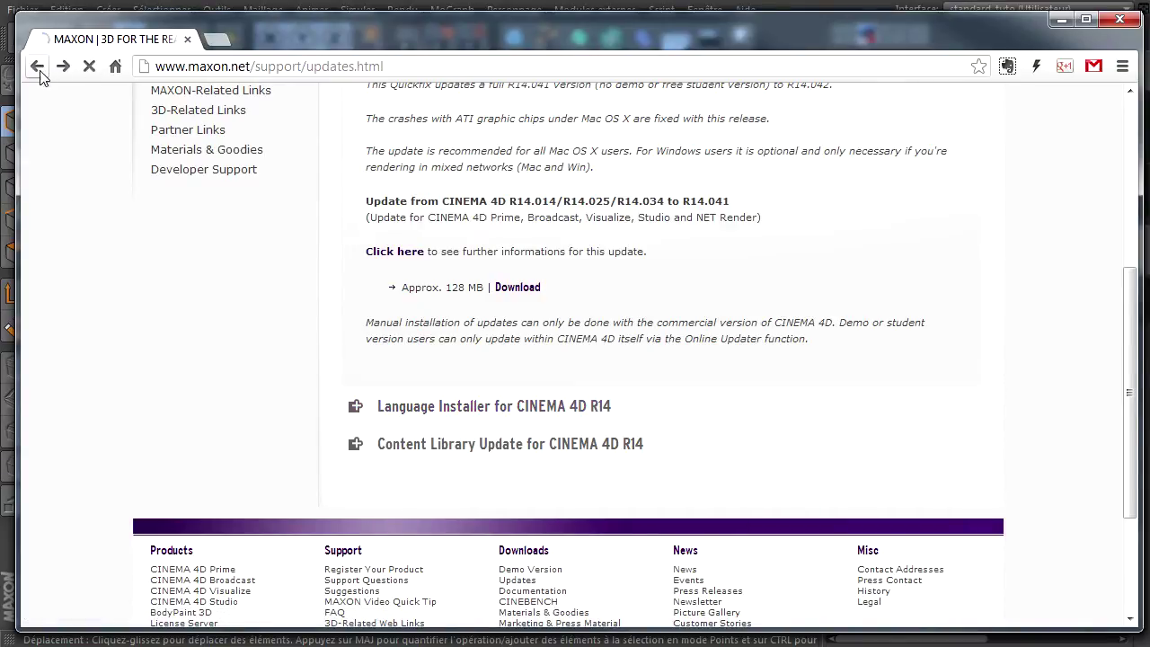
scroll(482, 231, down, 2)
scroll(456, 226, up, 2)
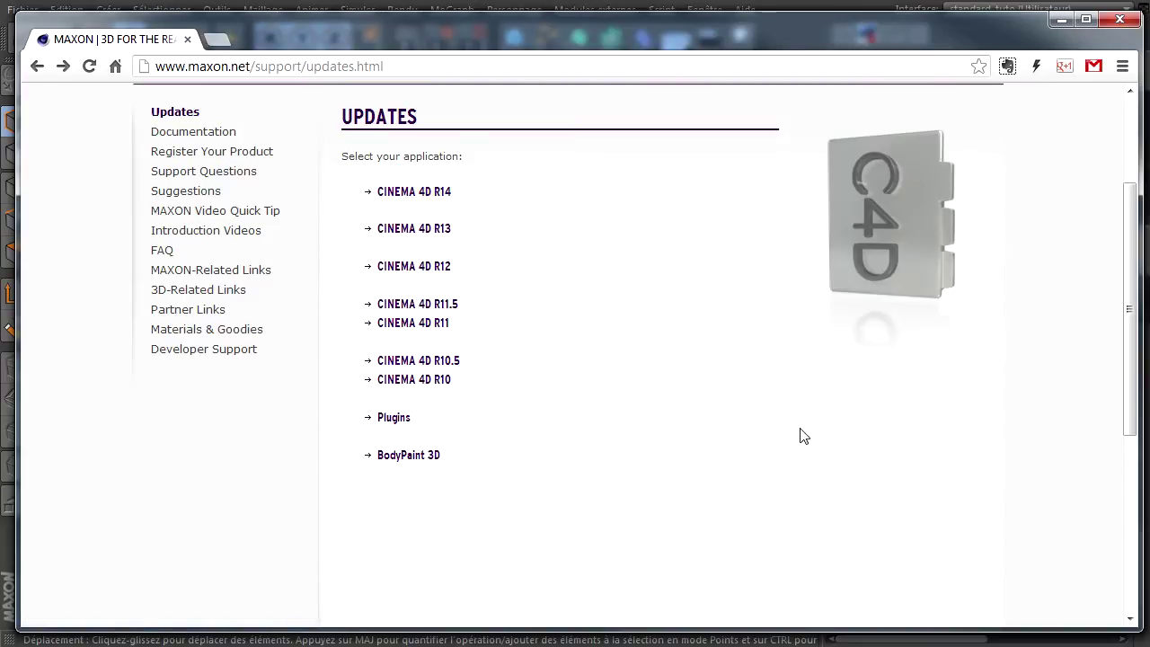
View the BodyPaint 3D updates page and go back to the updates list.
click(407, 457)
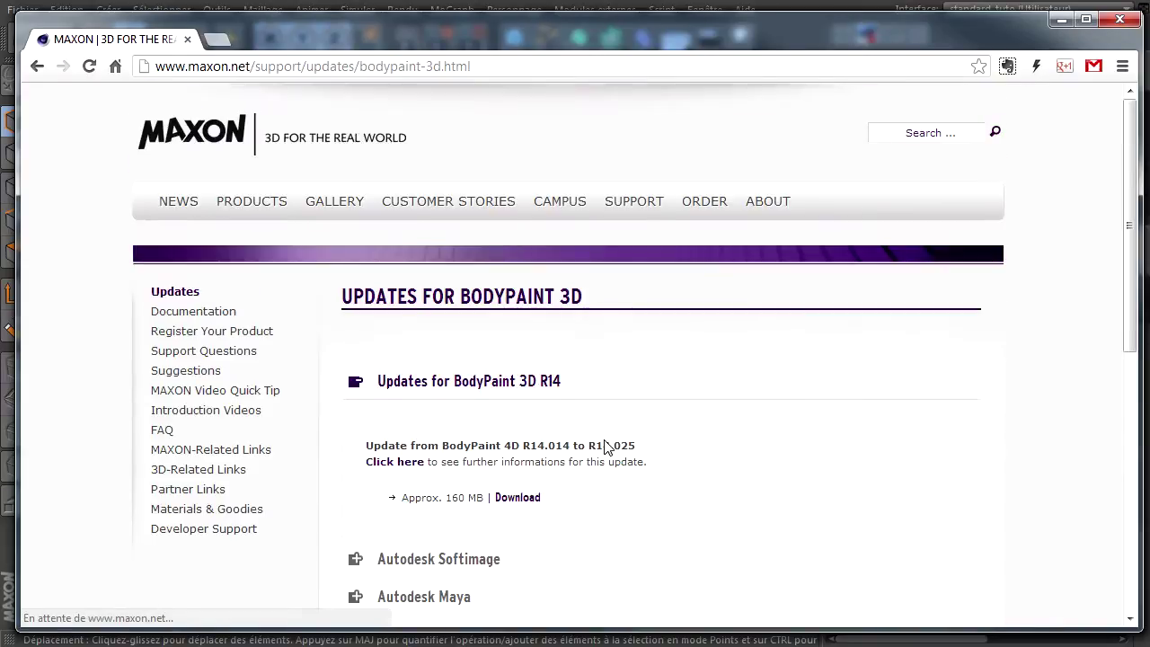
scroll(604, 447, down, 3)
scroll(606, 444, up, 3)
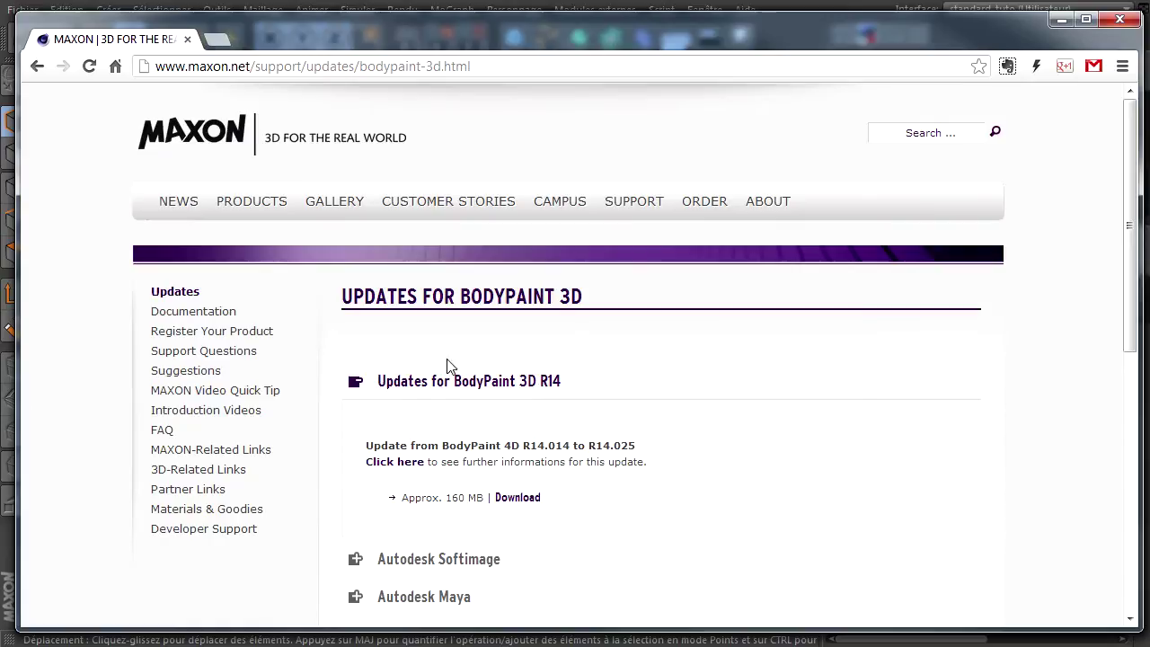
click(37, 65)
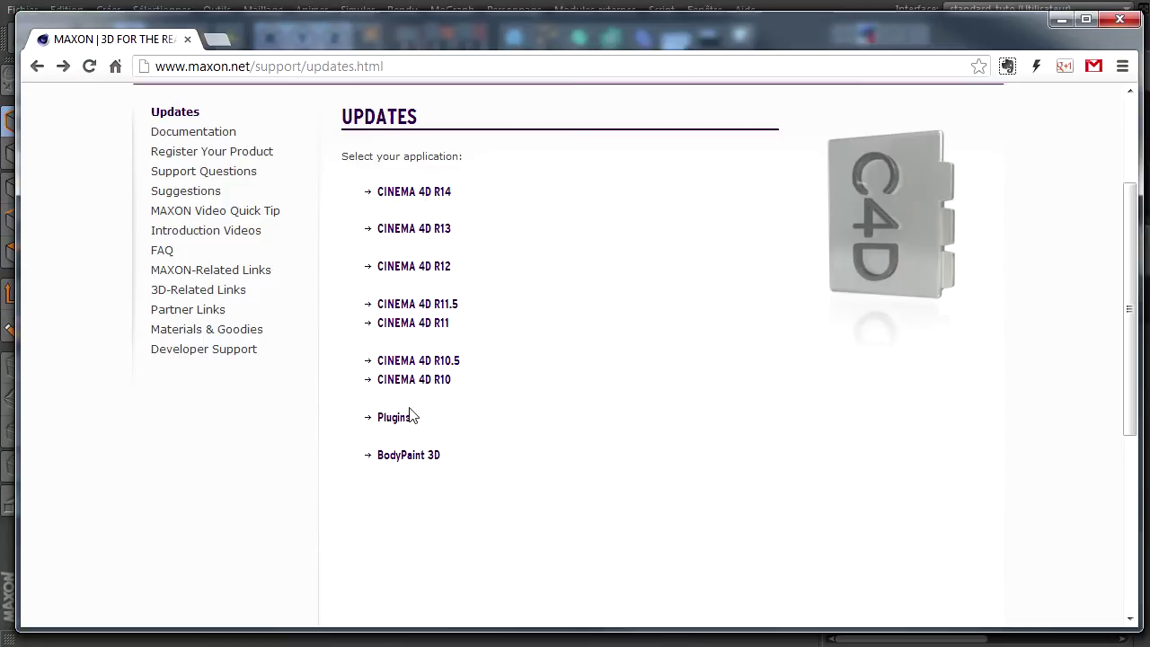
scroll(565, 239, up, 2)
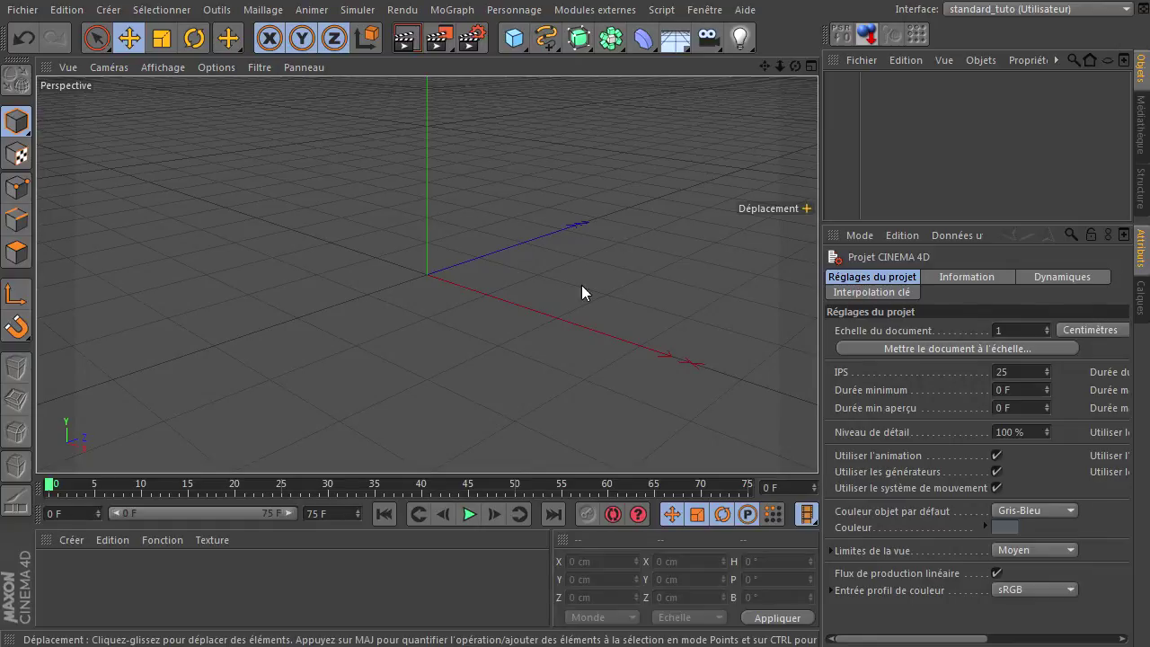
click(67, 10)
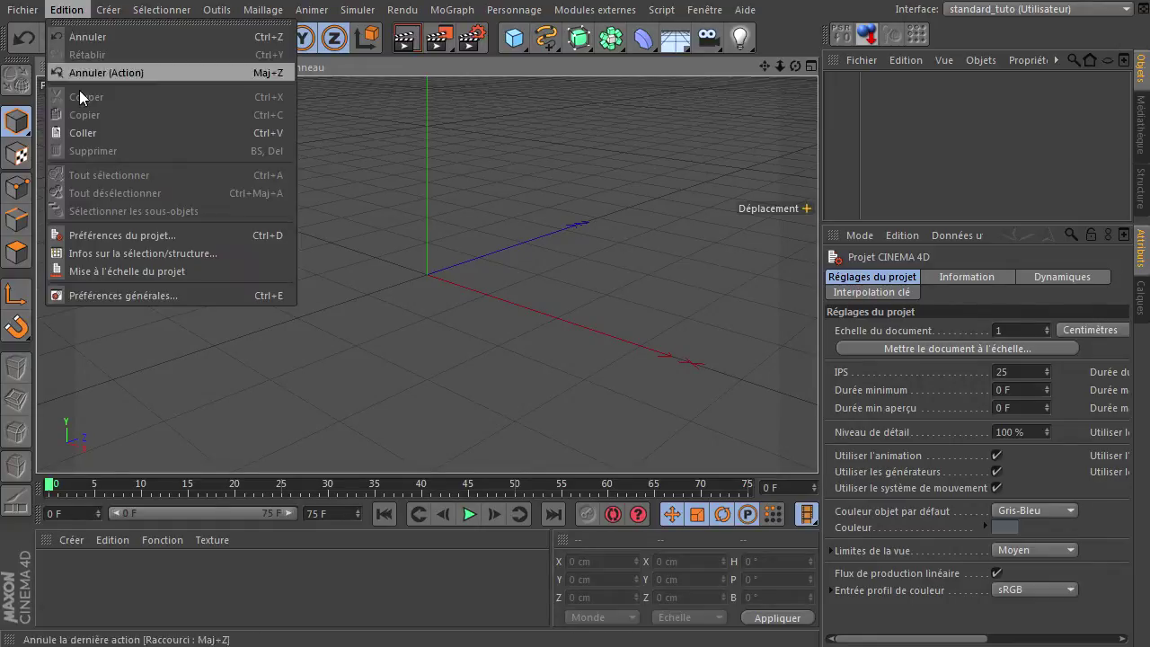
click(108, 295)
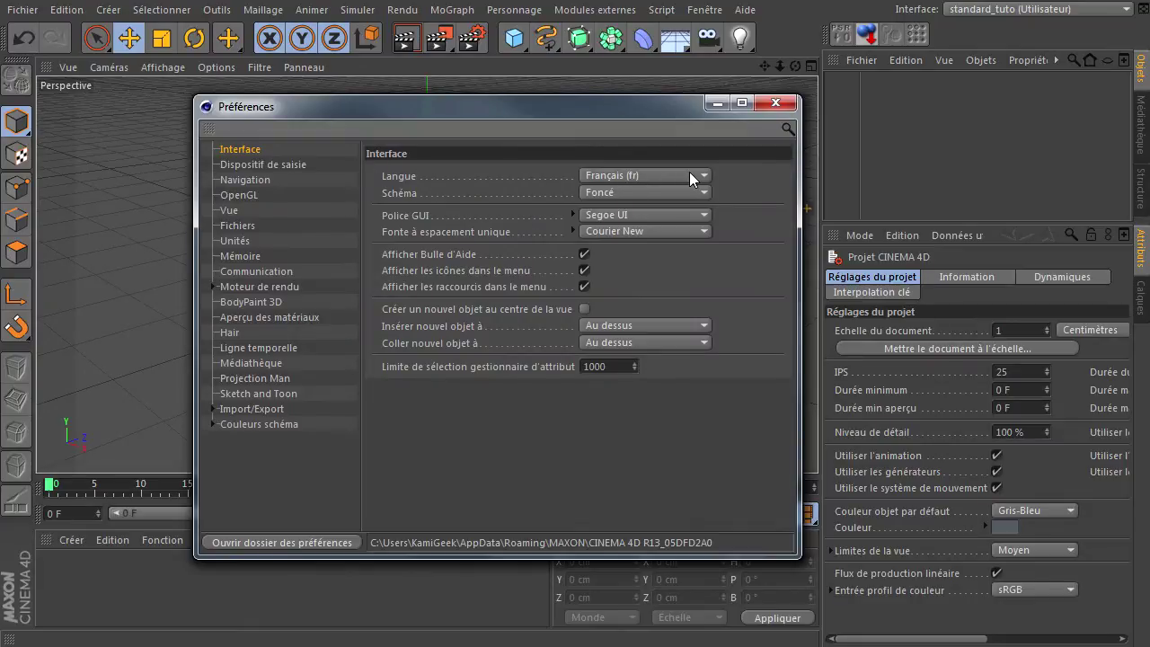
click(786, 106)
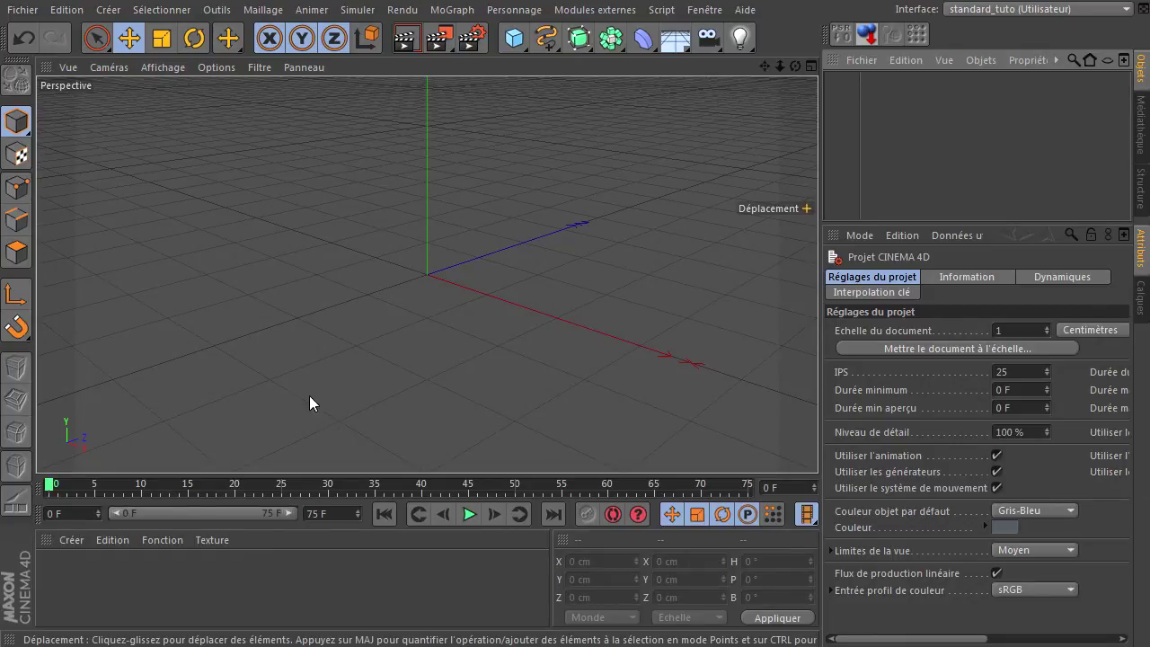
Add a plane primitive with Largeur and Hauteur of 800 cm.
drag(503, 45, 723, 92)
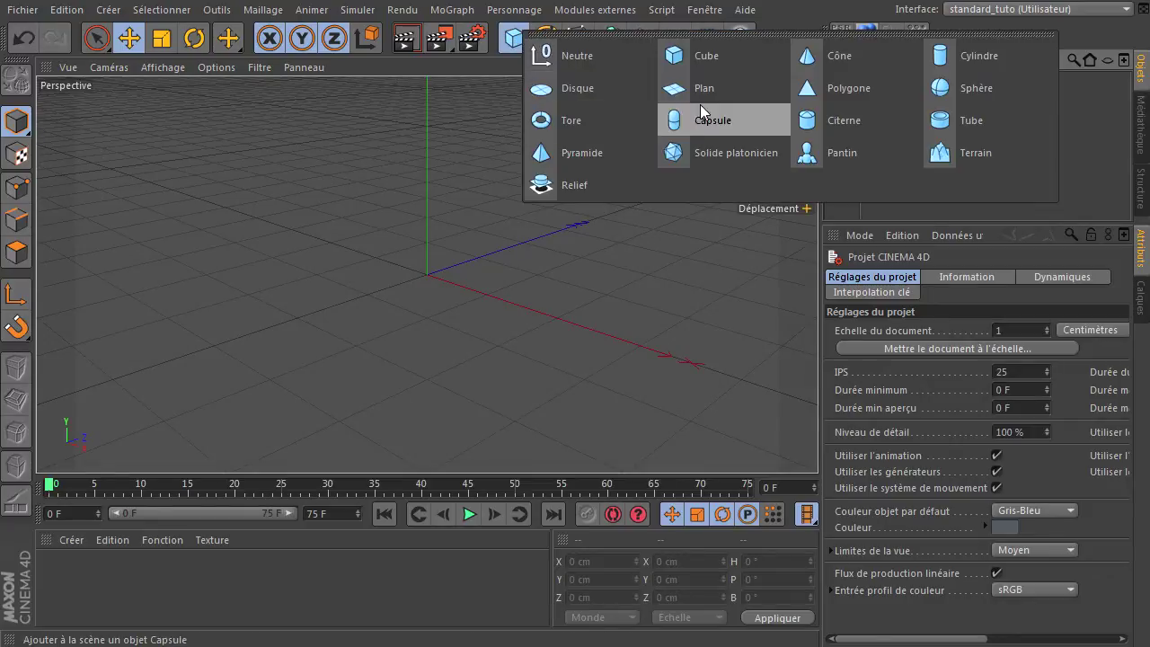
click(722, 92)
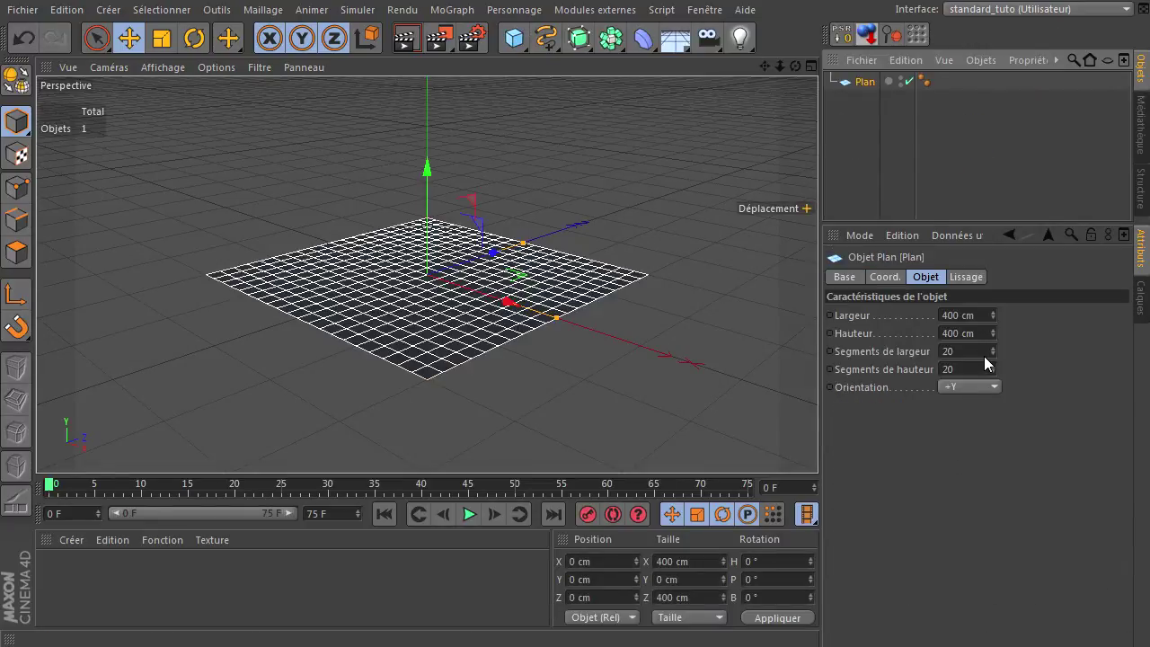
double_click(985, 315)
text(80)
key(Return)
double_click(982, 332)
text(800)
key(Return)
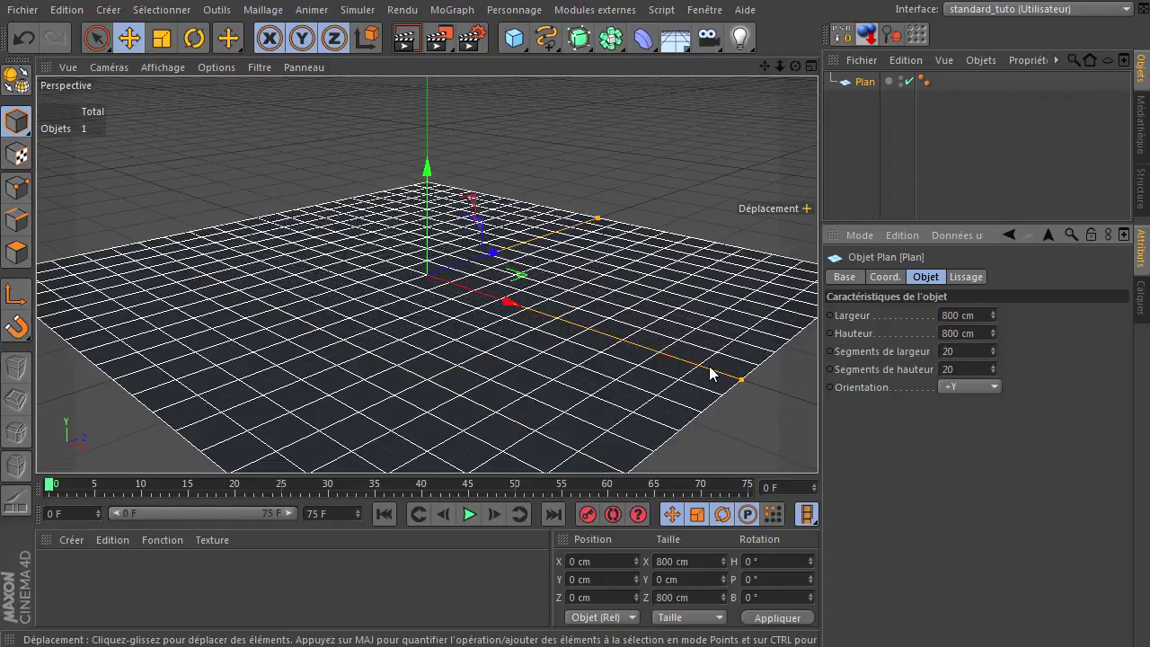
Set the plane's orientation to +X and make it an editable polygon object.
click(981, 388)
click(985, 428)
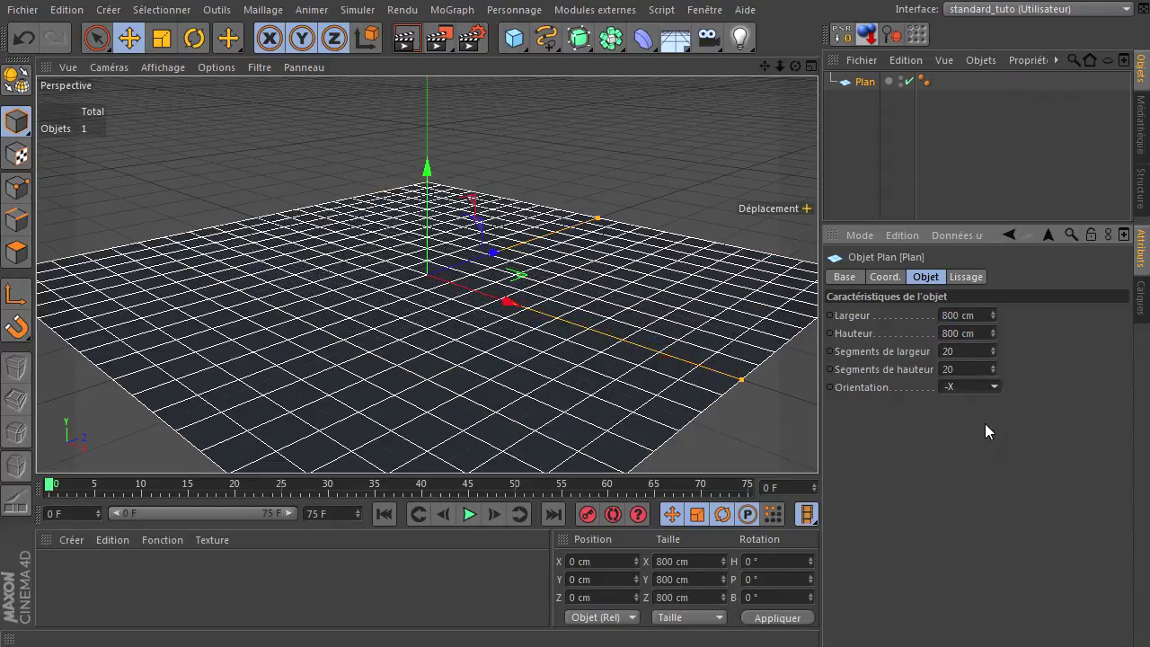
click(980, 388)
click(972, 401)
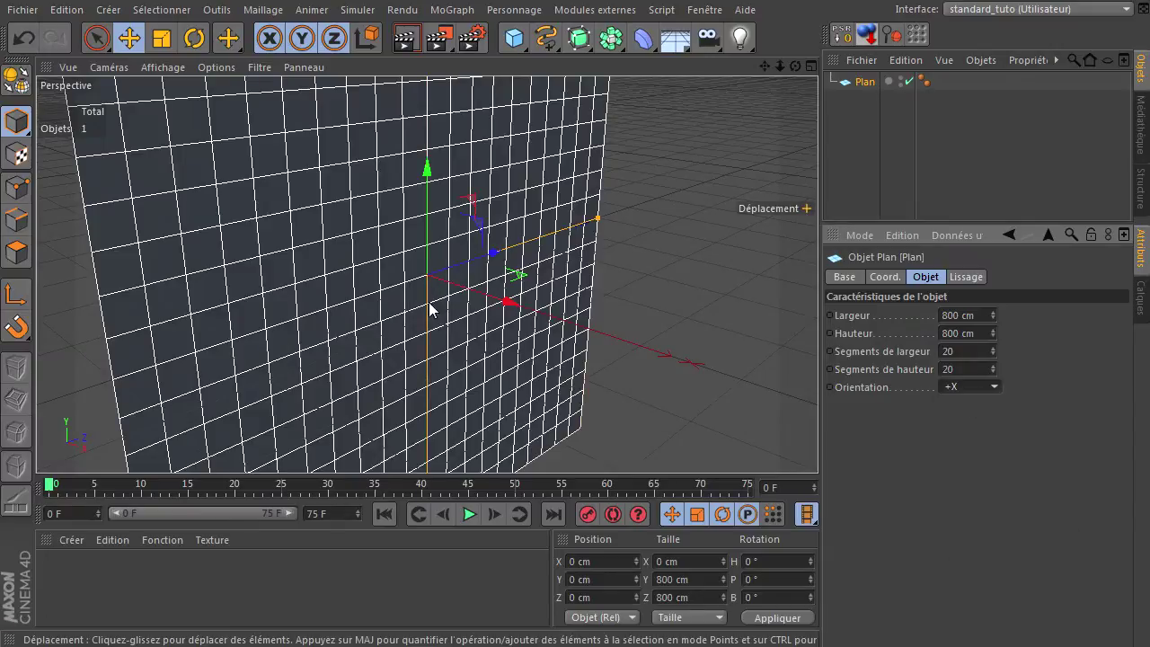
click(16, 81)
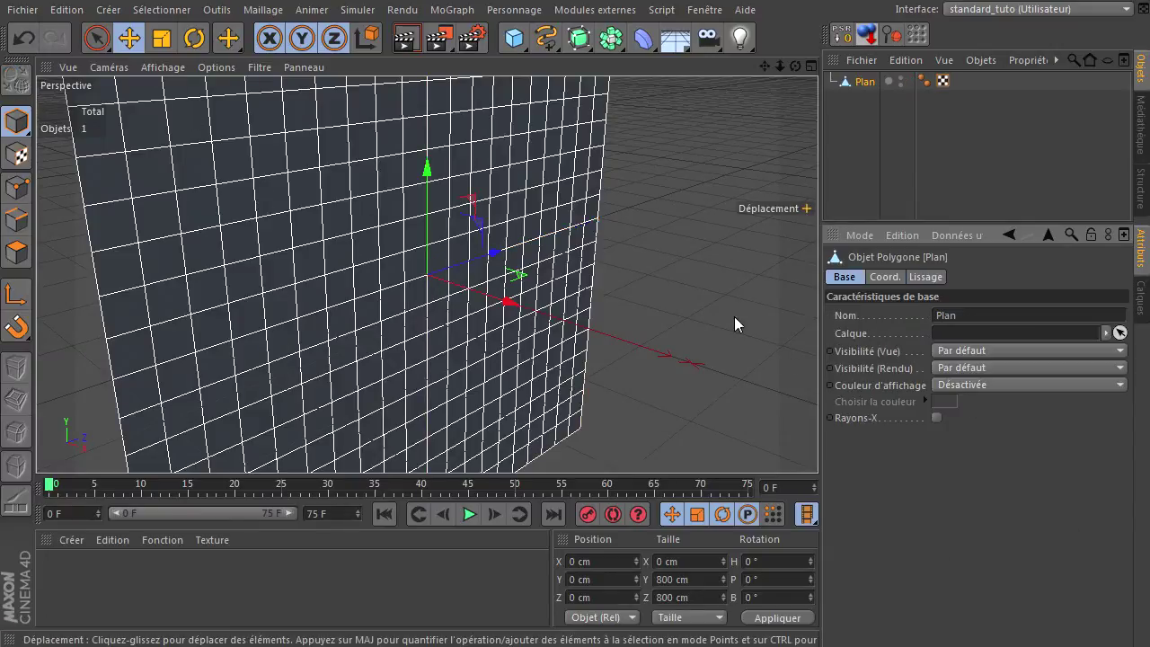
Reselect the plane and display it with Gouraud shading plus wireframe lines.
click(690, 307)
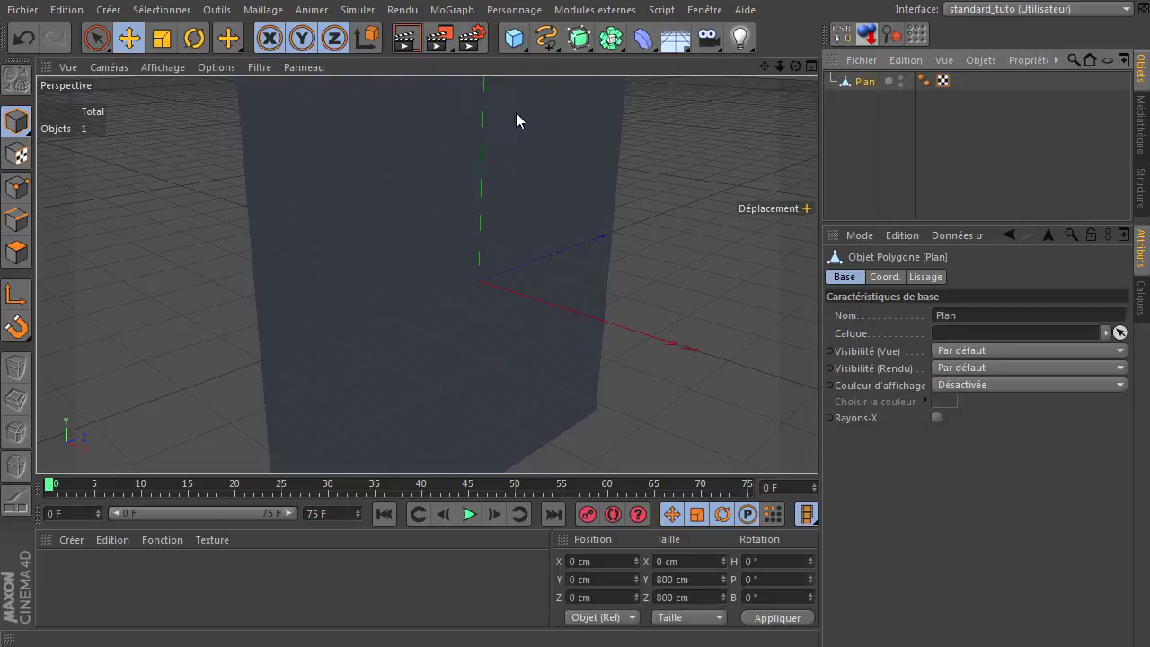
click(516, 119)
click(162, 66)
click(167, 115)
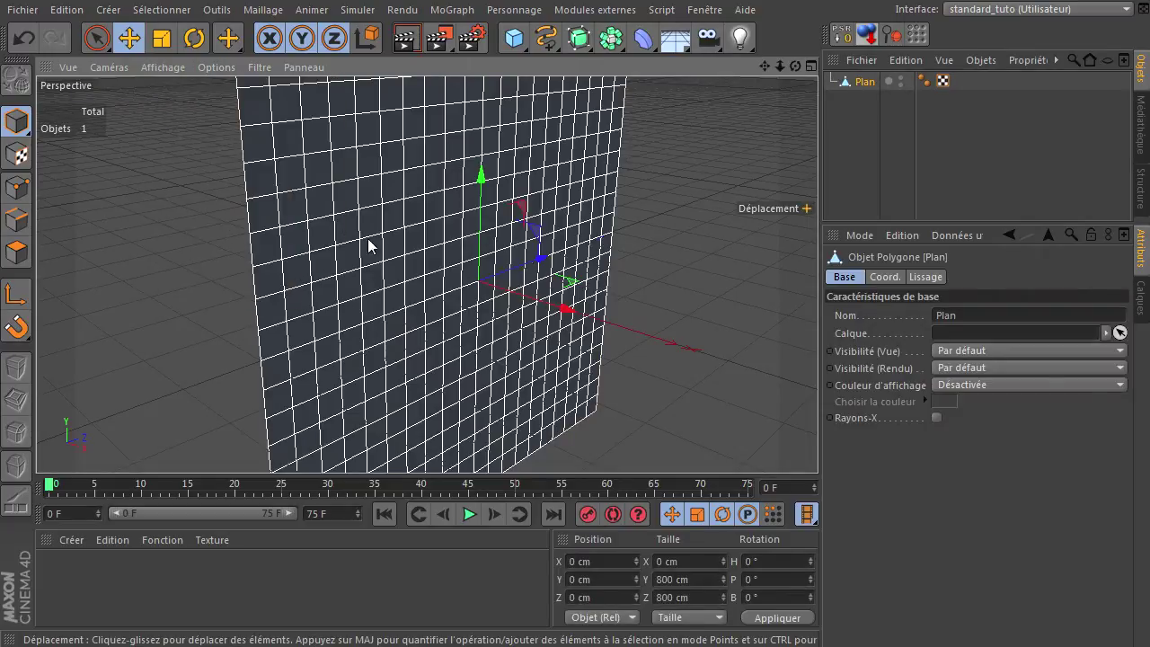
click(16, 252)
Select and delete the wall polygons to cut the four-pane window opening.
click(97, 37)
drag(454, 139, 467, 172)
click(519, 135)
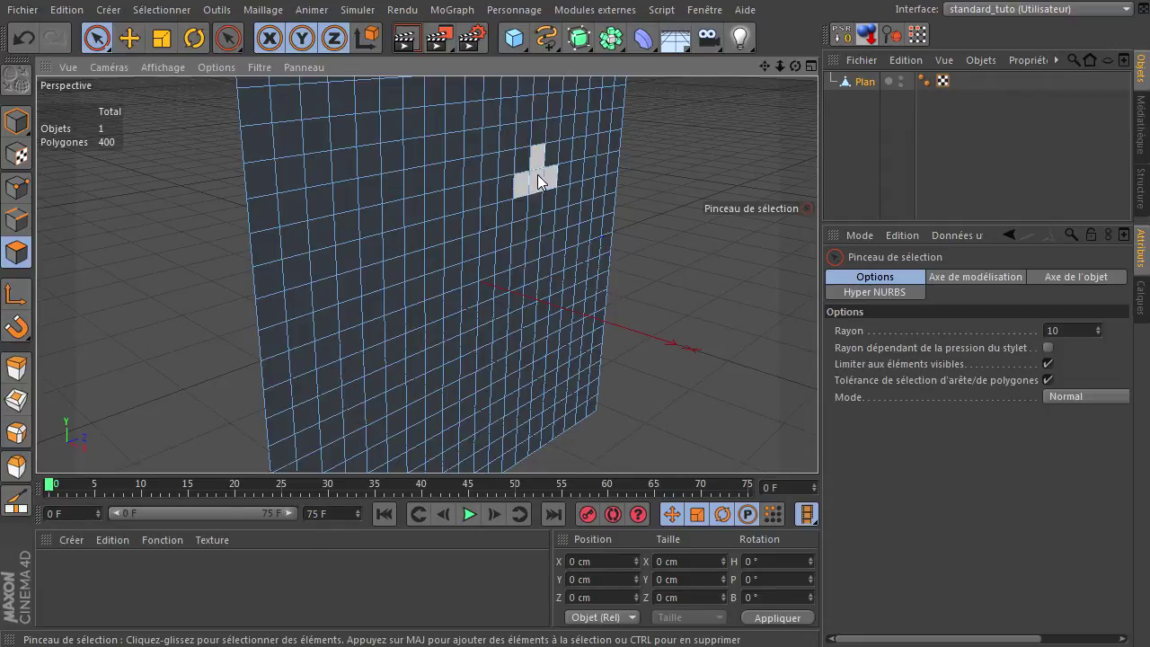
mouse_move(529, 173)
mouse_down()
mouse_move(476, 229)
mouse_move(527, 269)
mouse_move(479, 323)
mouse_up()
key(Delete)
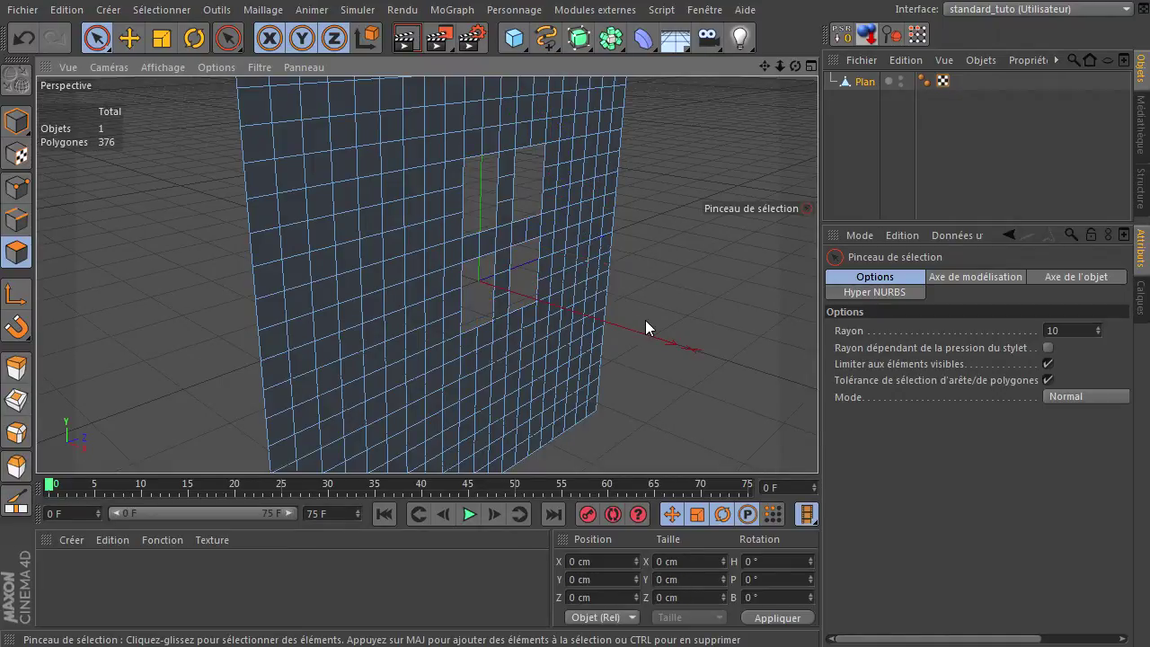
Select all wall points and optimize them, merging 441 points down to 433.
click(16, 187)
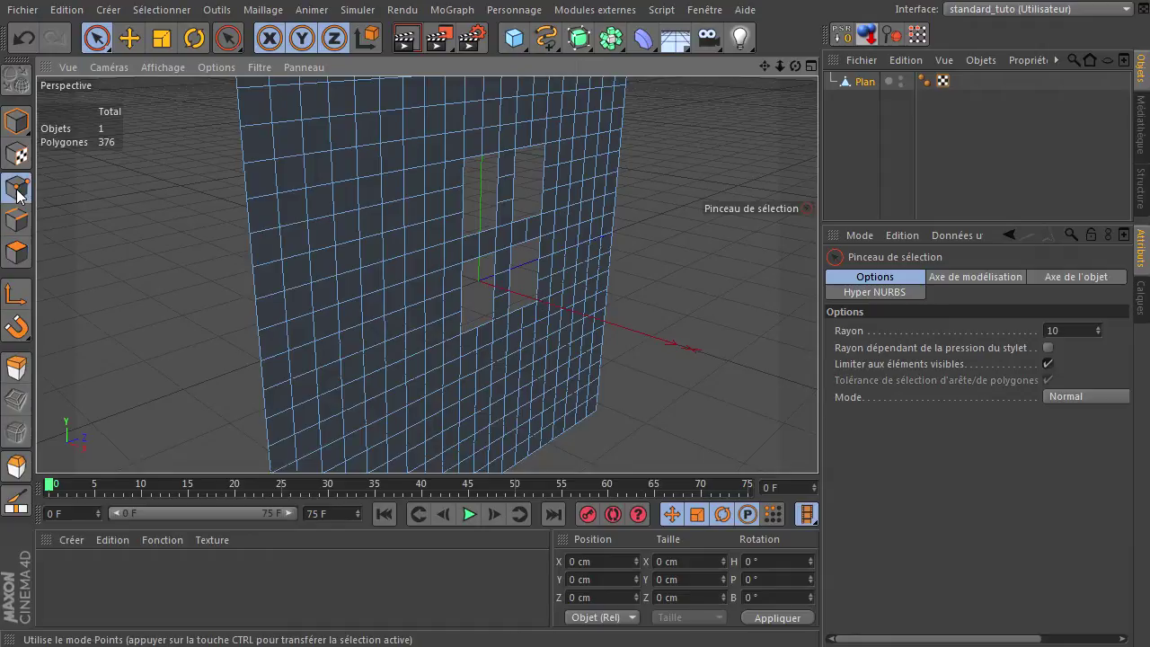
key(ctrl+a)
right_click(363, 289)
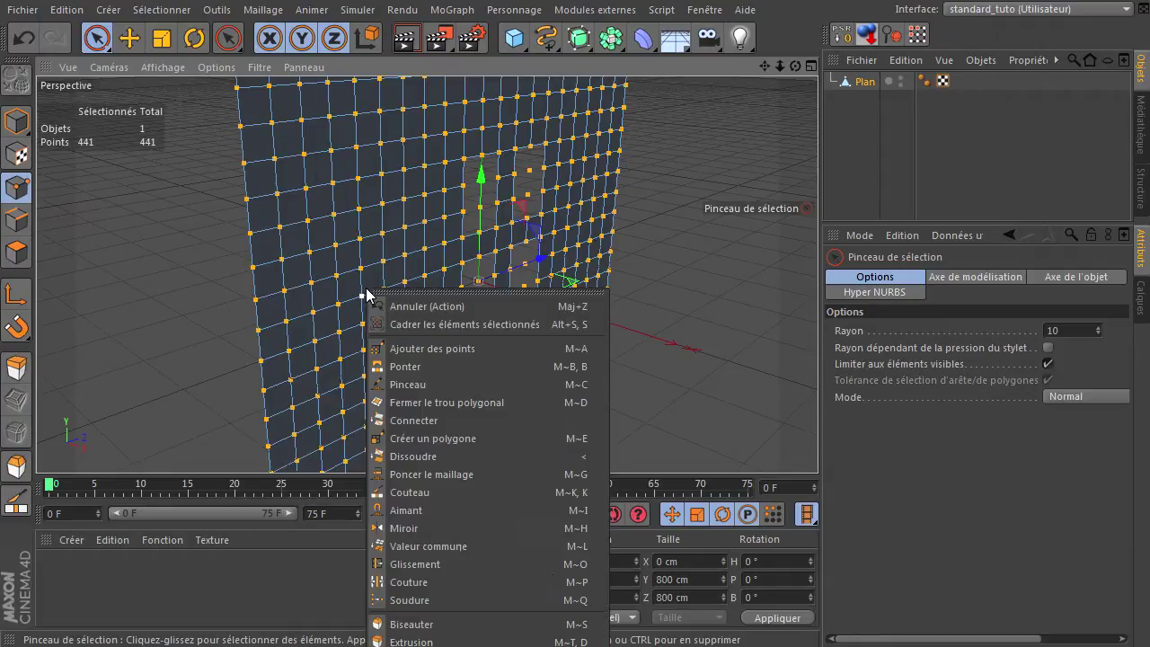
key(Escape)
key(u)
key(o)
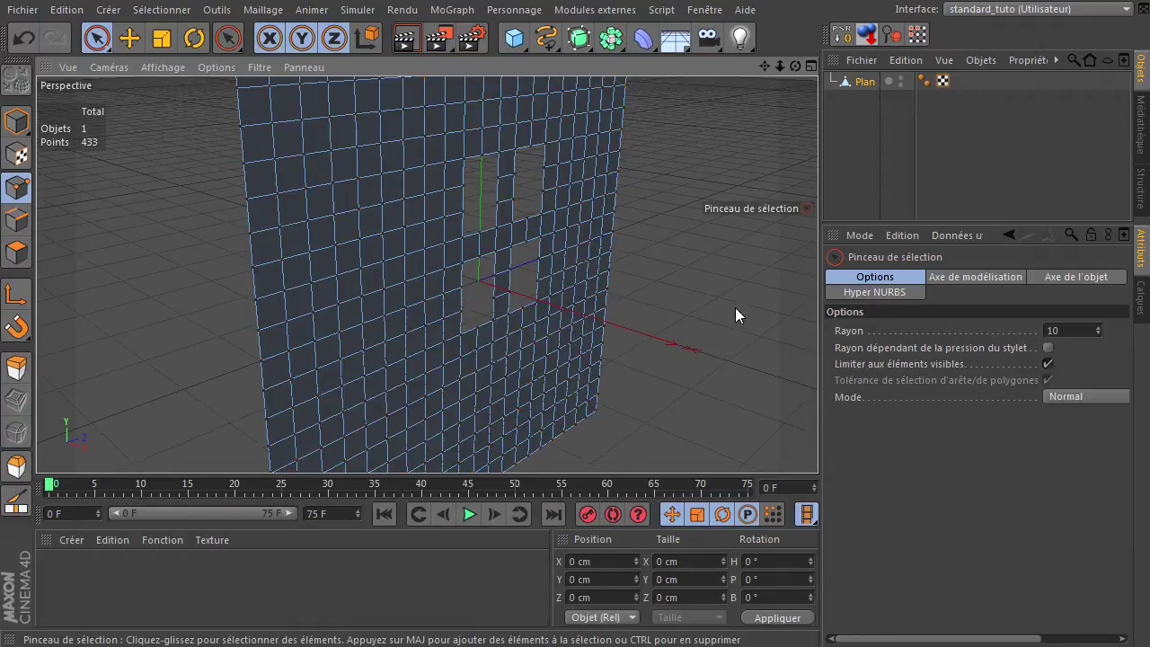
Reframe the view closer to the wall and bring up the light type palette.
alt+drag(803, 443, 742, 279)
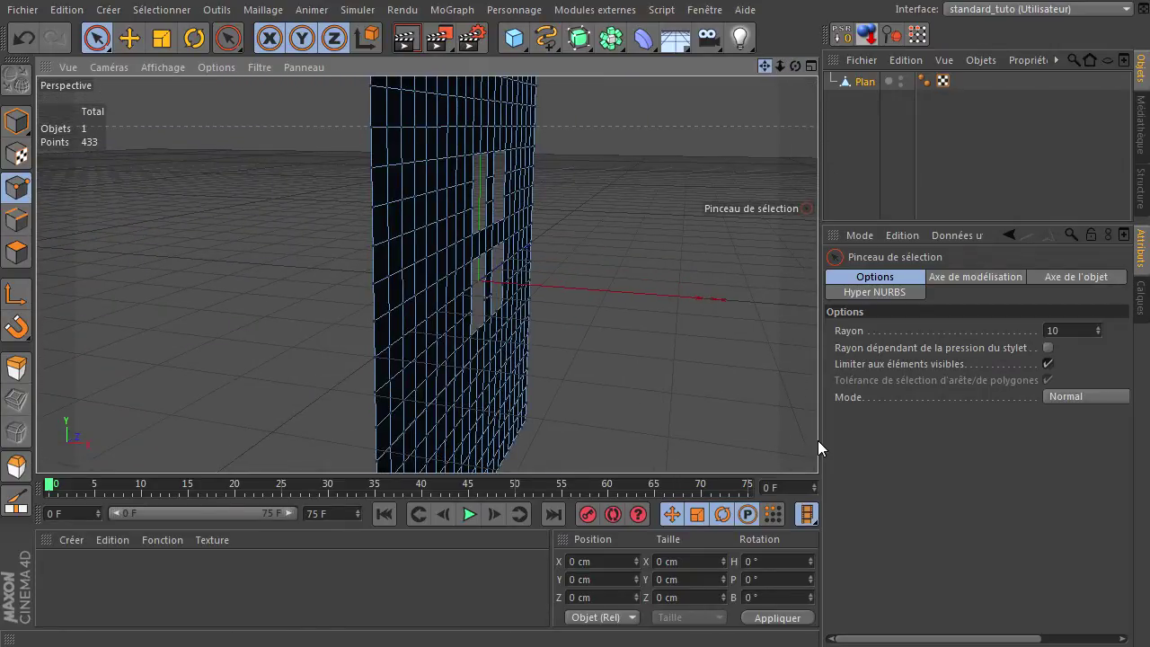
drag(764, 65, 818, 441)
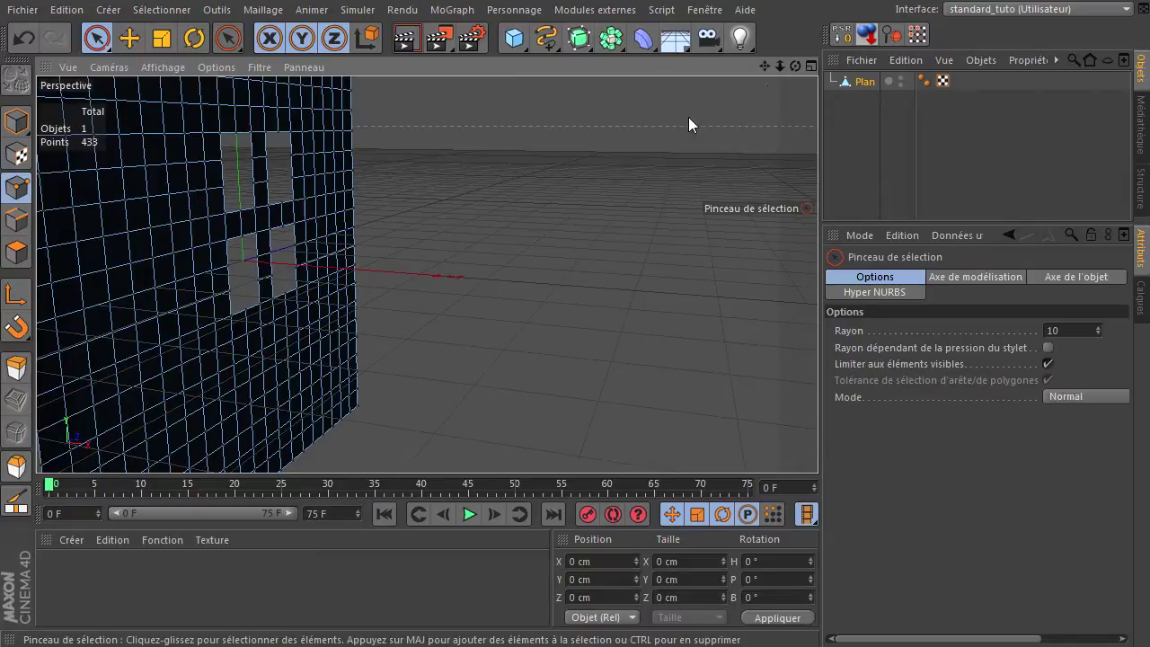
scroll(603, 129, down, 3)
scroll(633, 135, down, 3)
drag(739, 38, 758, 65)
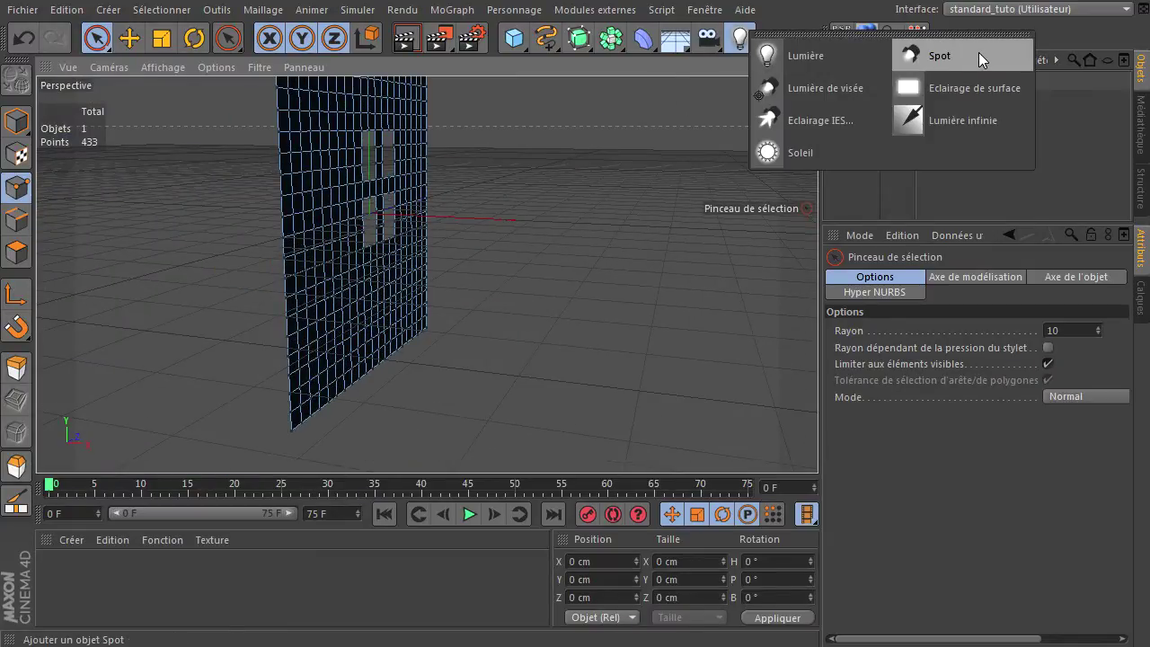
Add a spot light, move it left along X, and rotate it toward the wall.
click(950, 54)
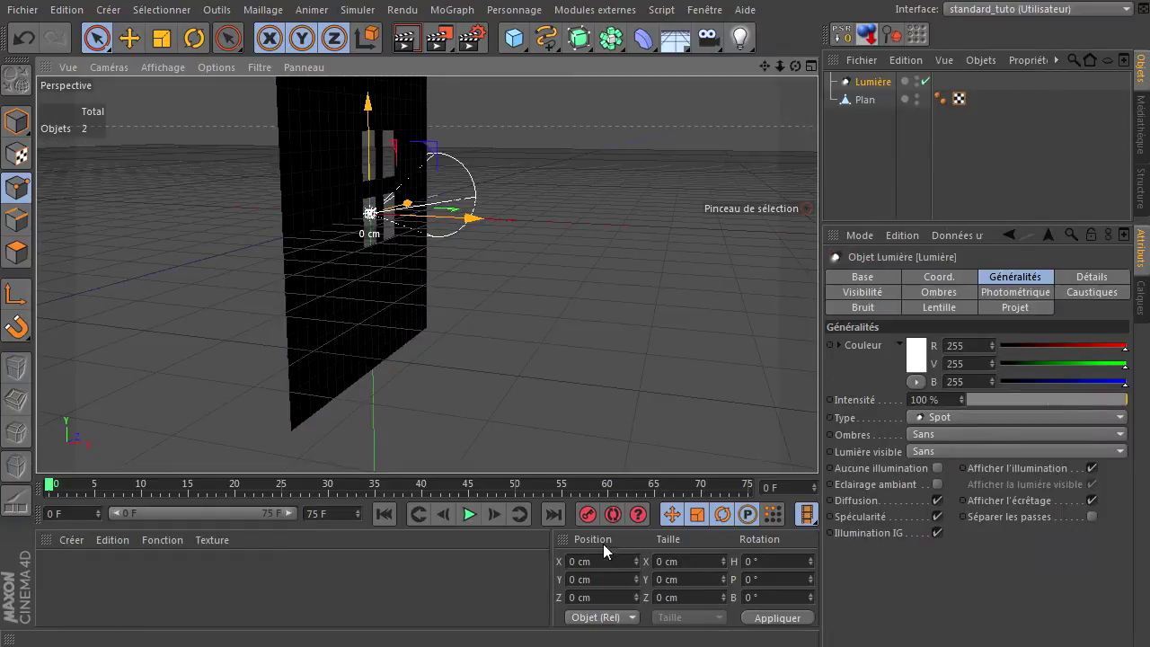
scroll(443, 254, up, 1)
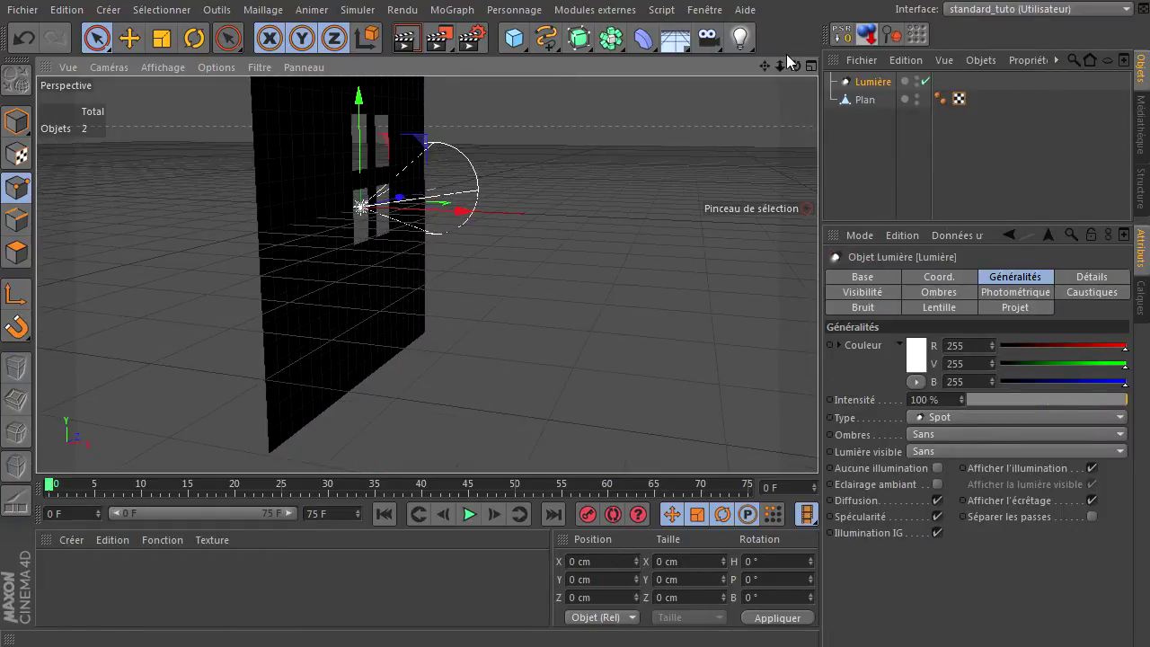
drag(797, 69, 817, 440)
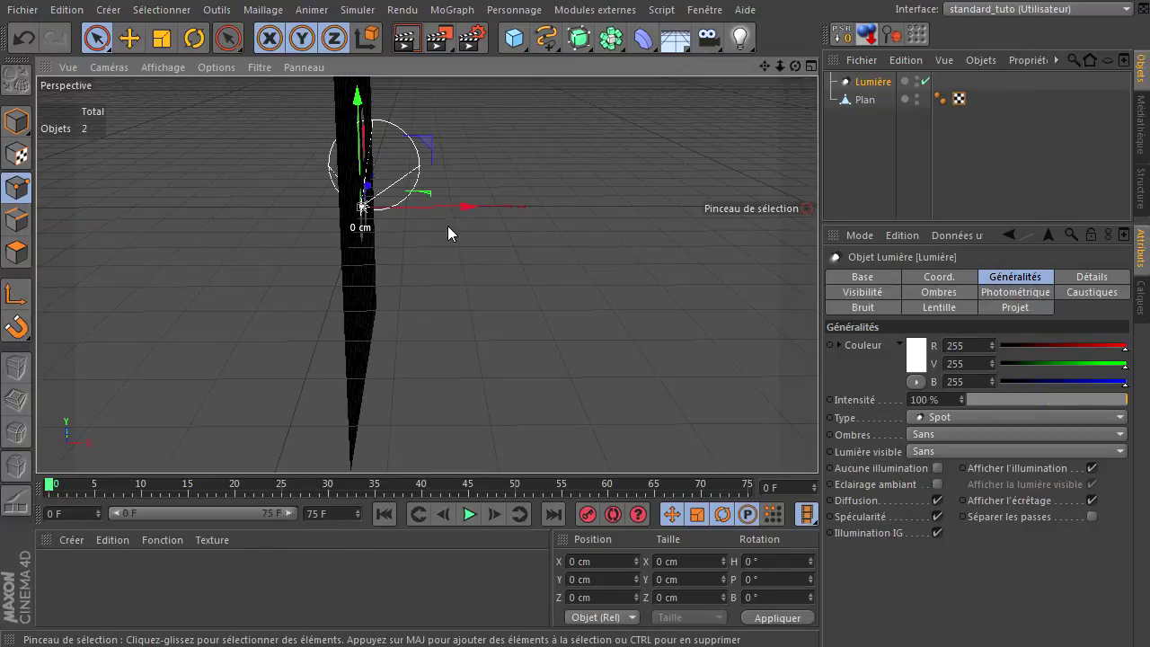
drag(455, 204, 190, 213)
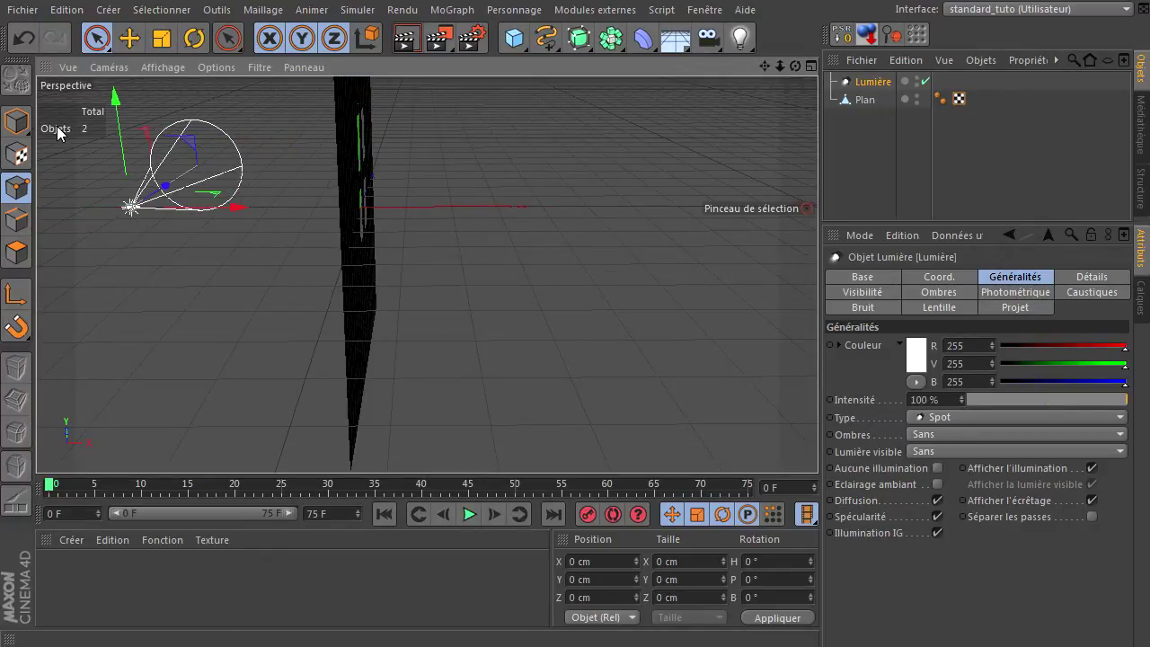
click(194, 38)
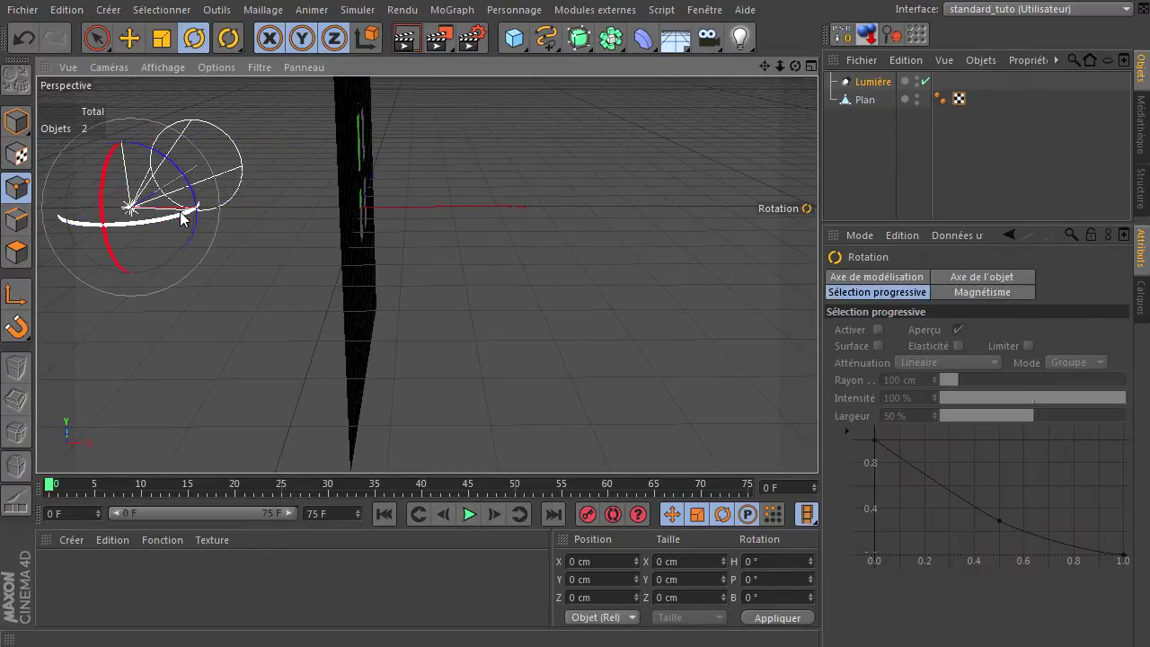
drag(184, 220, 855, 441)
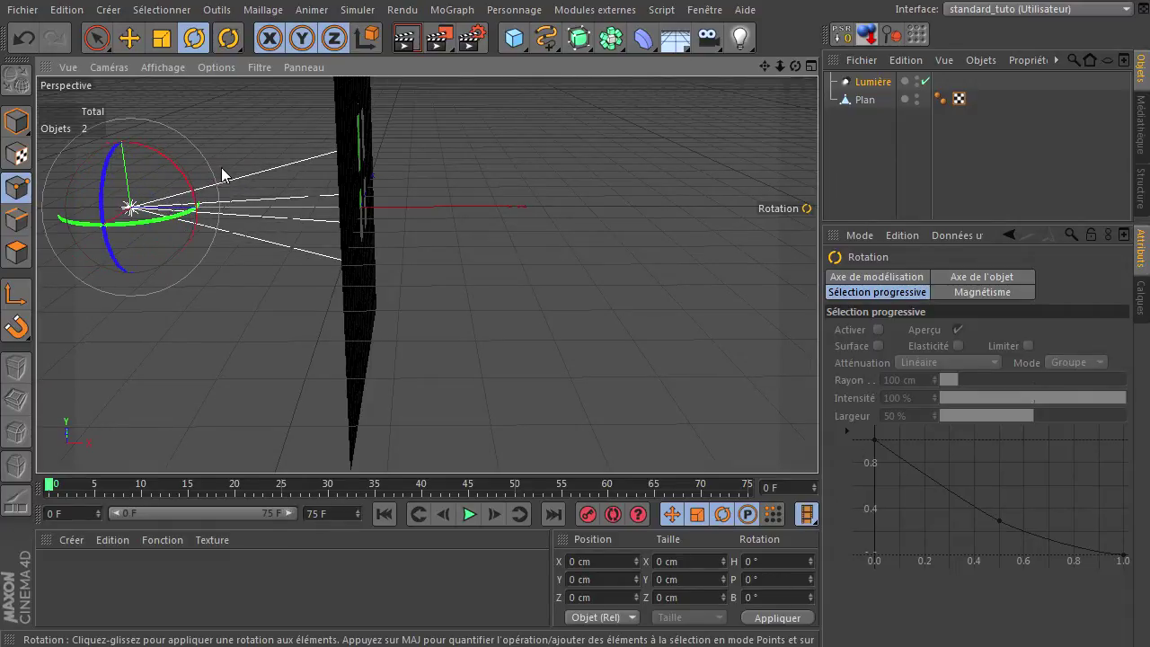
mouse_move(185, 174)
mouse_down()
mouse_move(184, 213)
mouse_move(164, 174)
mouse_move(194, 202)
mouse_up()
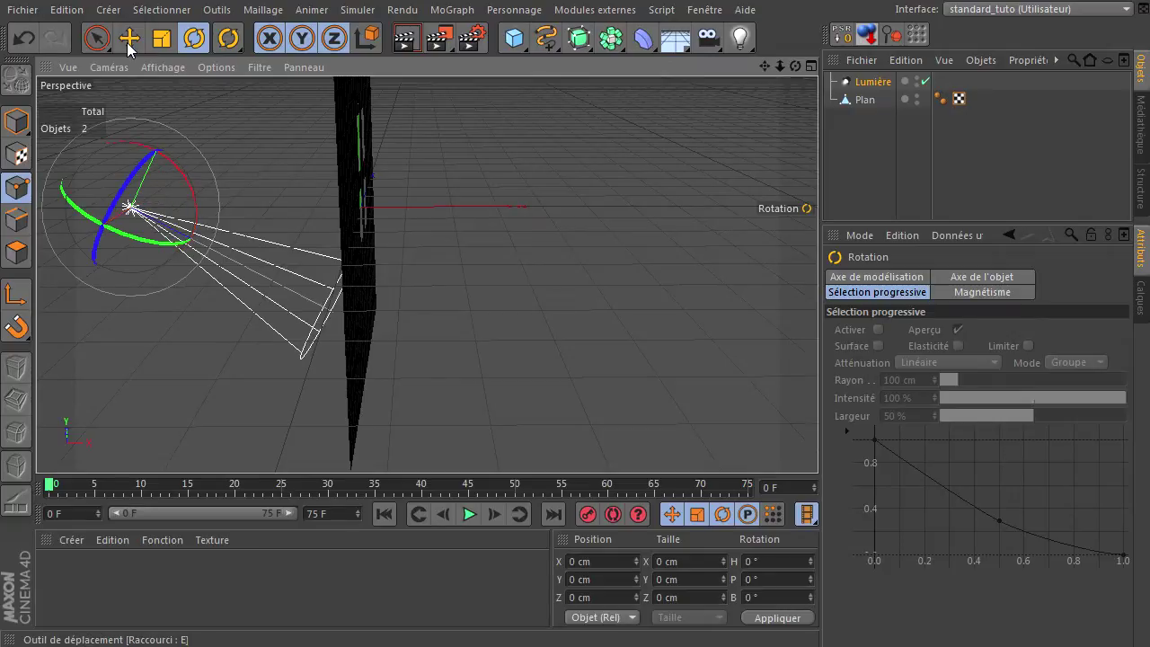
Raise the spot light to about X -667.722, Y 510.037 cm and widen its cone.
click(130, 38)
mouse_move(157, 157)
mouse_down()
mouse_move(189, 164)
mouse_move(191, 204)
mouse_up()
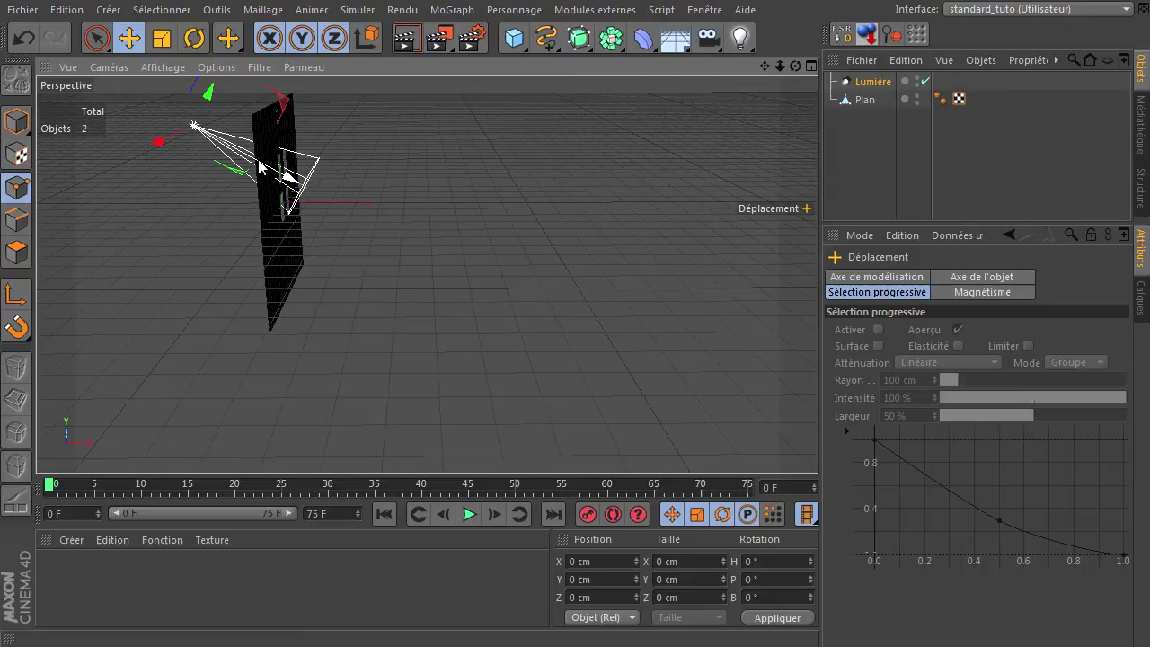
drag(262, 167, 169, 130)
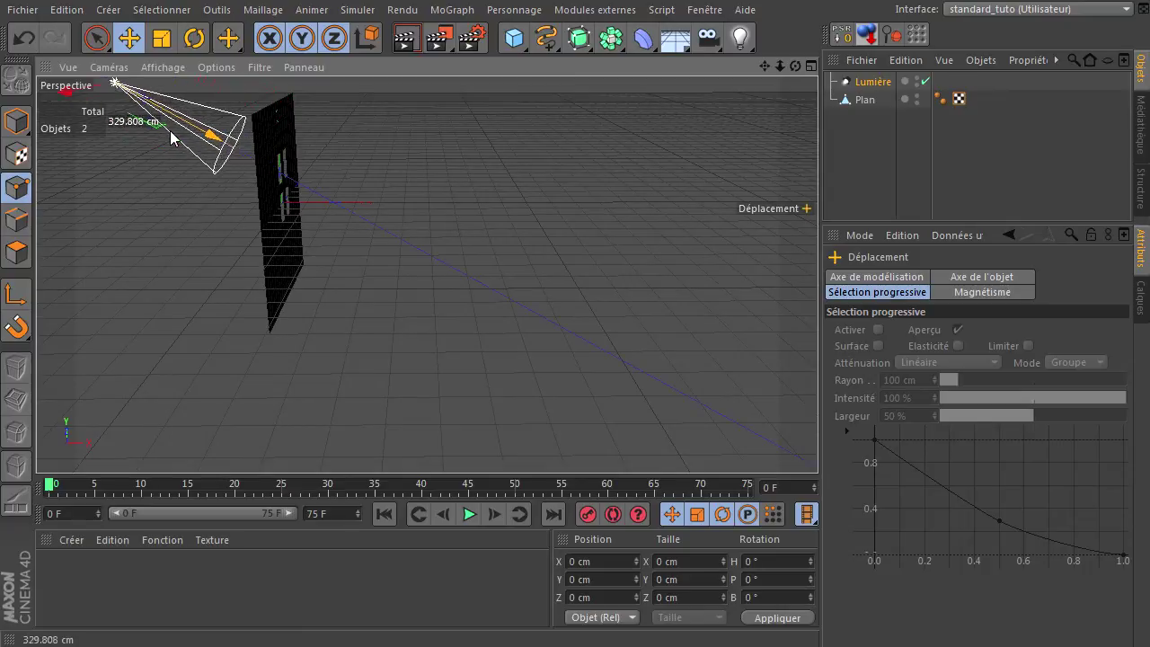
click(16, 121)
mouse_move(222, 123)
mouse_down()
mouse_move(219, 143)
mouse_move(396, 226)
mouse_up()
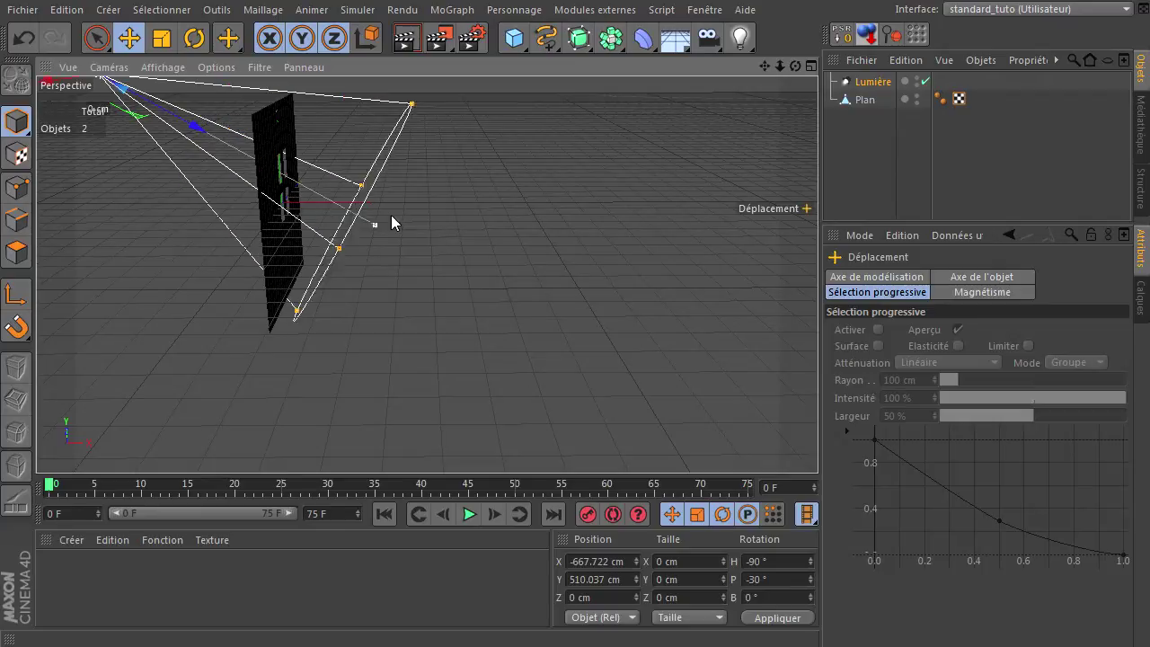
Zoom toward the wall, widen the cone slightly, and test render the view.
mouse_move(764, 66)
mouse_down()
mouse_move(834, 503)
mouse_move(818, 440)
mouse_up()
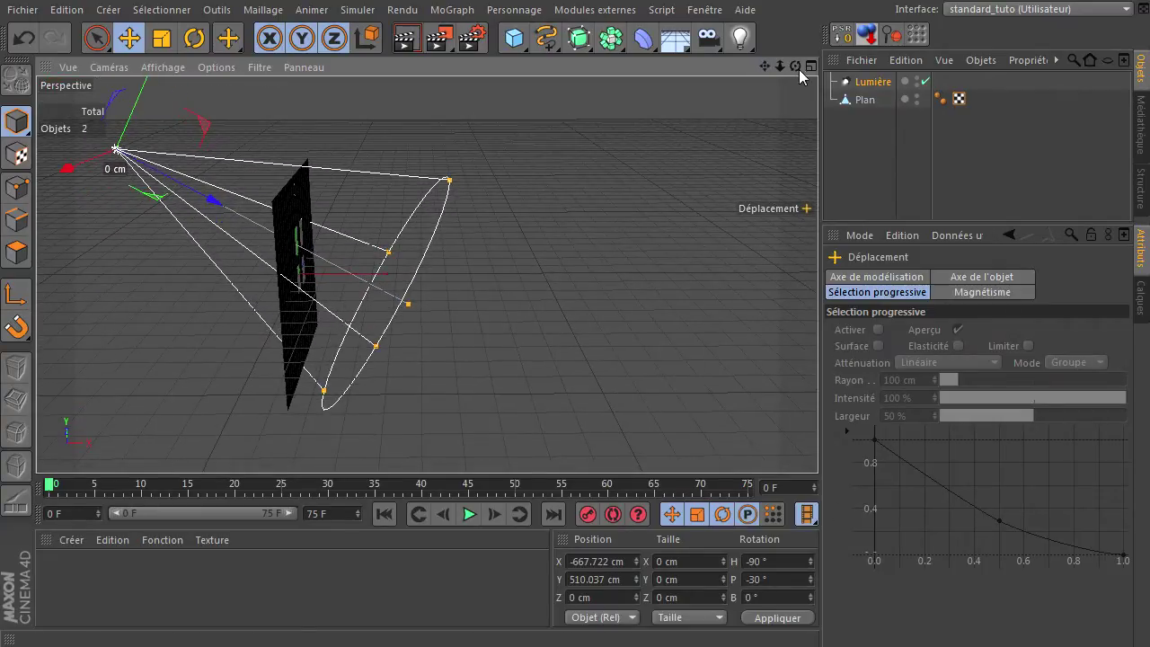
drag(780, 66, 432, 530)
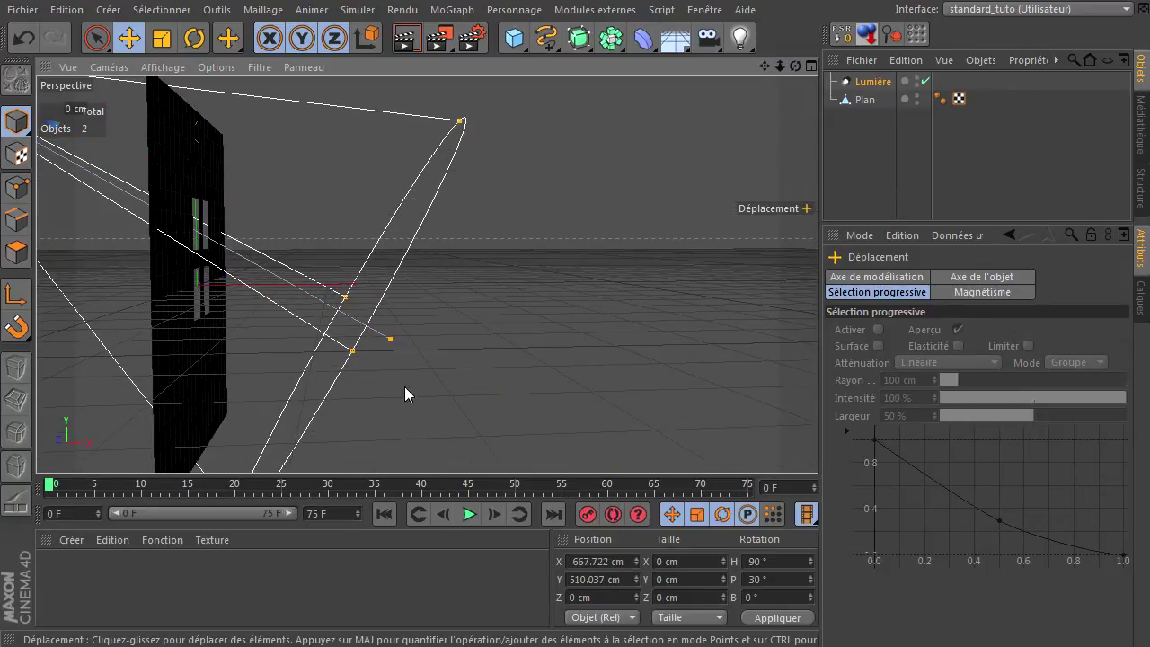
mouse_move(388, 342)
mouse_down()
mouse_move(561, 406)
mouse_move(497, 404)
mouse_up()
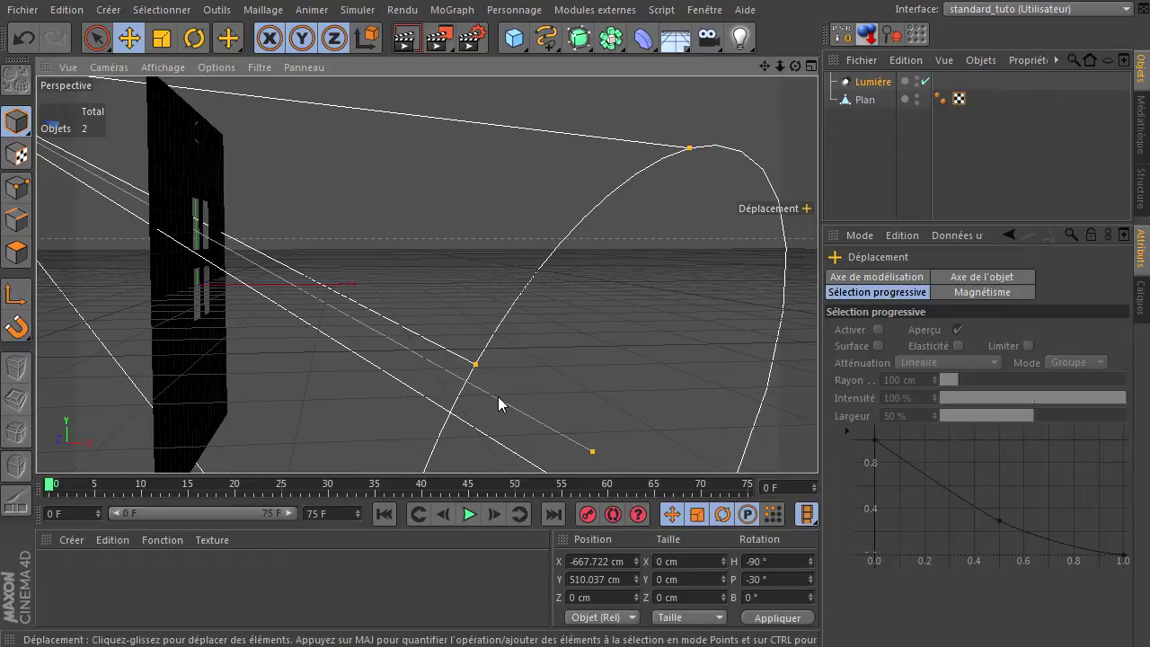
click(406, 37)
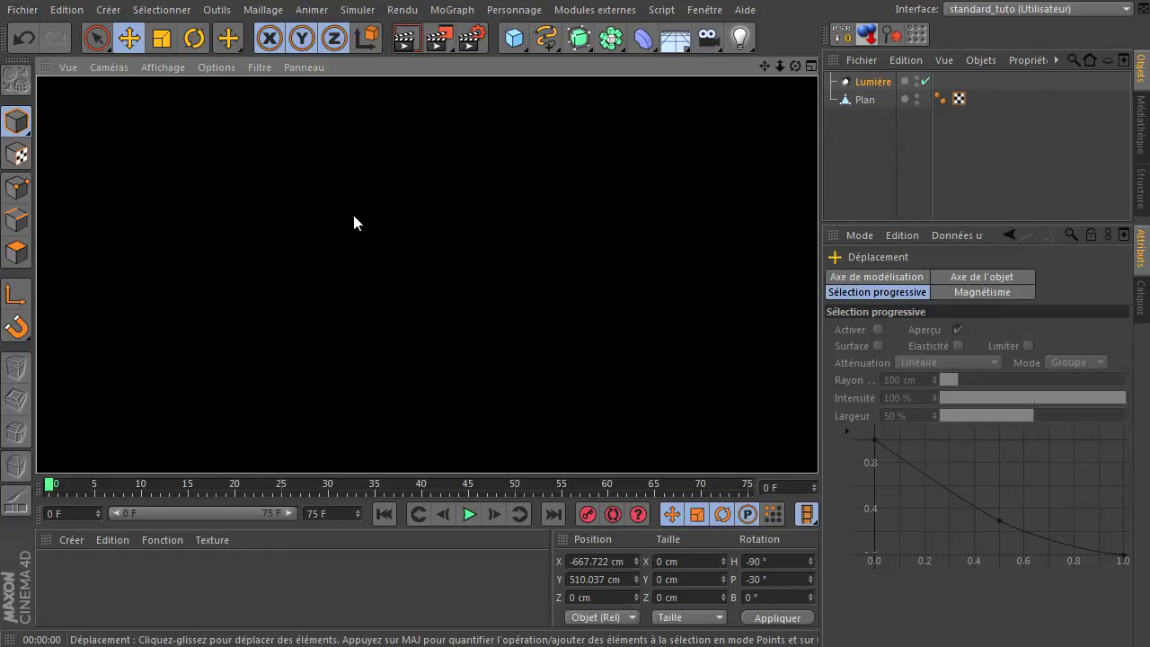
click(880, 165)
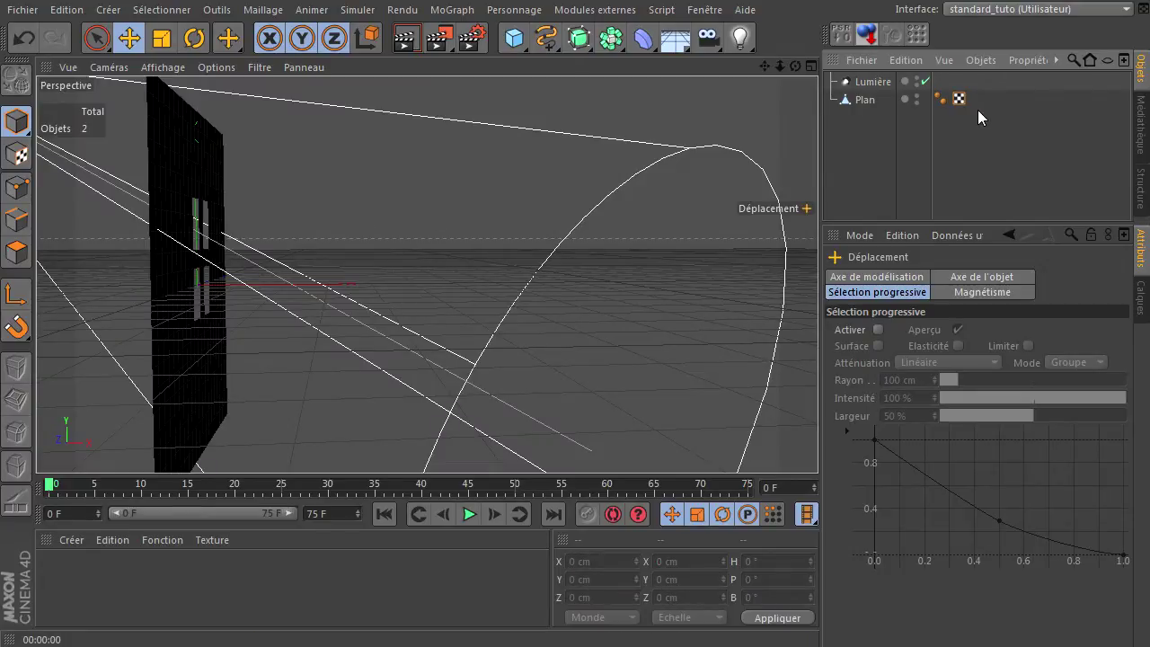
Select the Lumière spot light and set its visible light to Volumétrique.
click(869, 82)
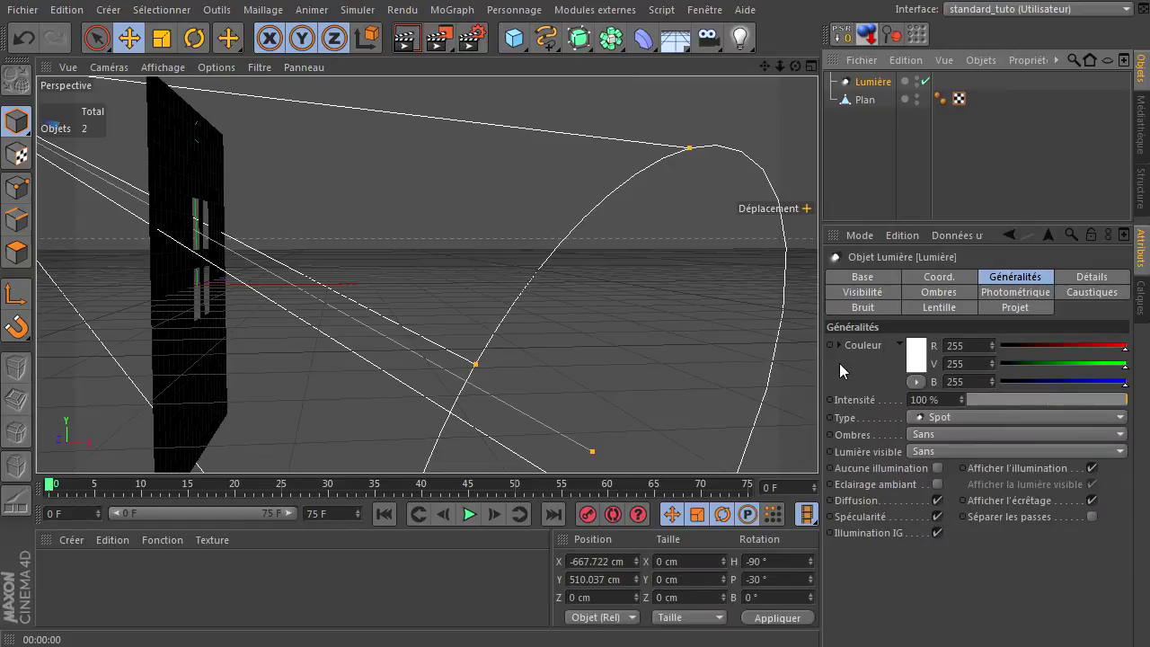
drag(897, 225, 894, 180)
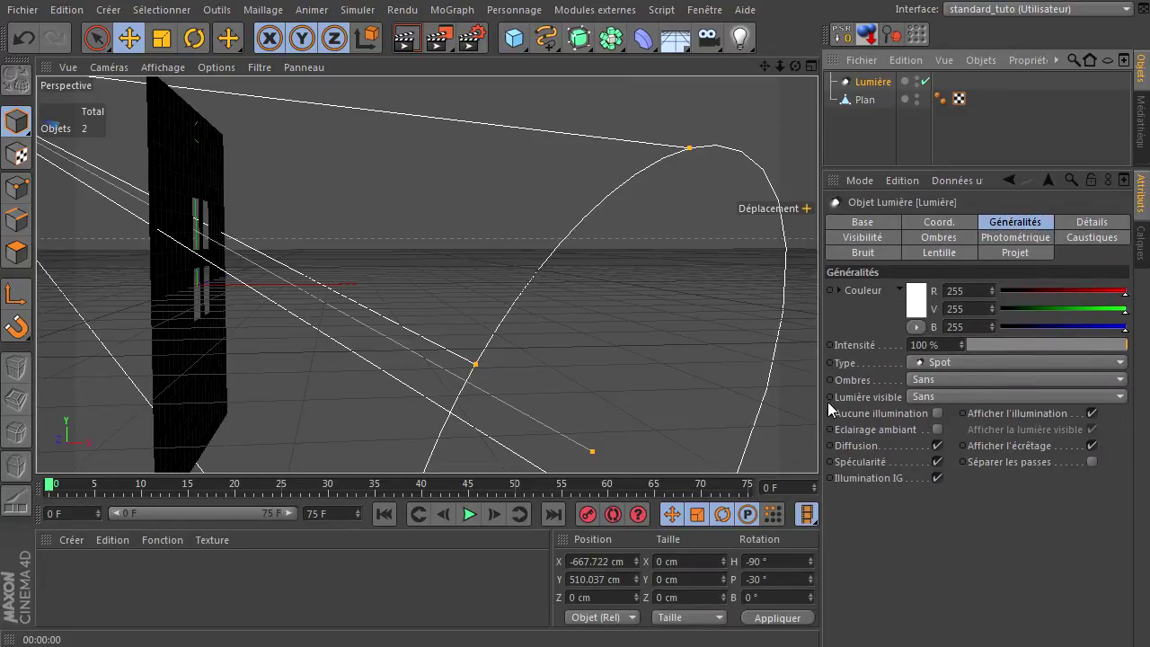
click(932, 398)
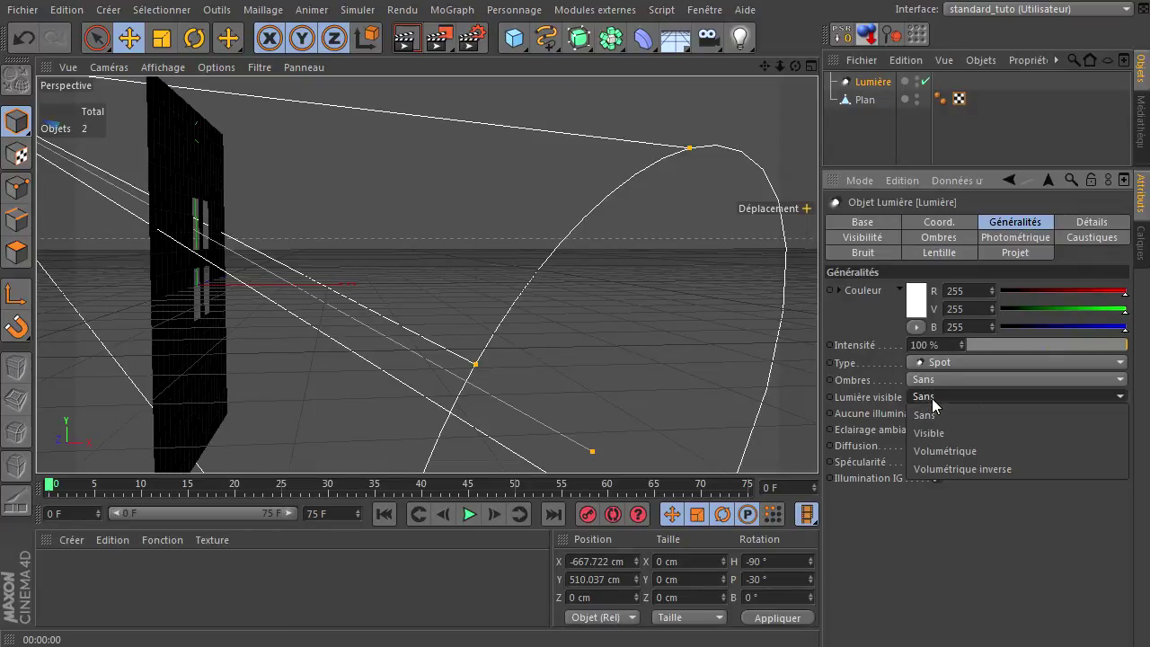
click(933, 451)
click(935, 459)
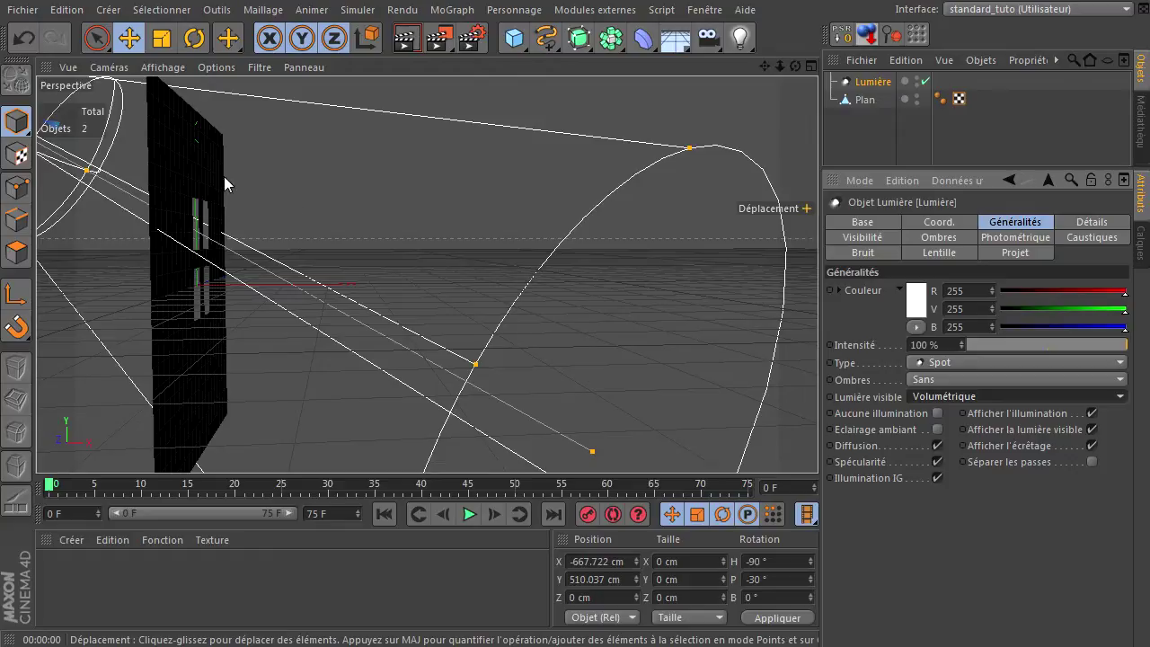
mouse_move(87, 171)
mouse_down()
mouse_move(323, 278)
mouse_move(763, 418)
mouse_move(736, 288)
mouse_up()
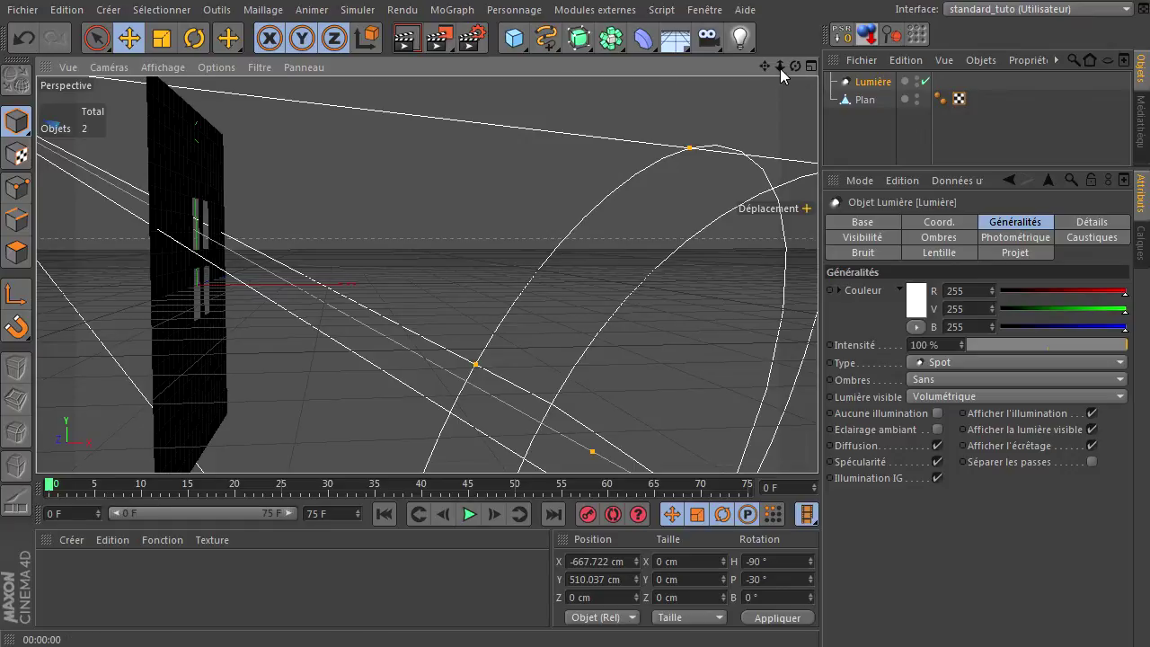
Render the volumetric beams through the window twice, then set visible light to Sans.
drag(779, 65, 818, 439)
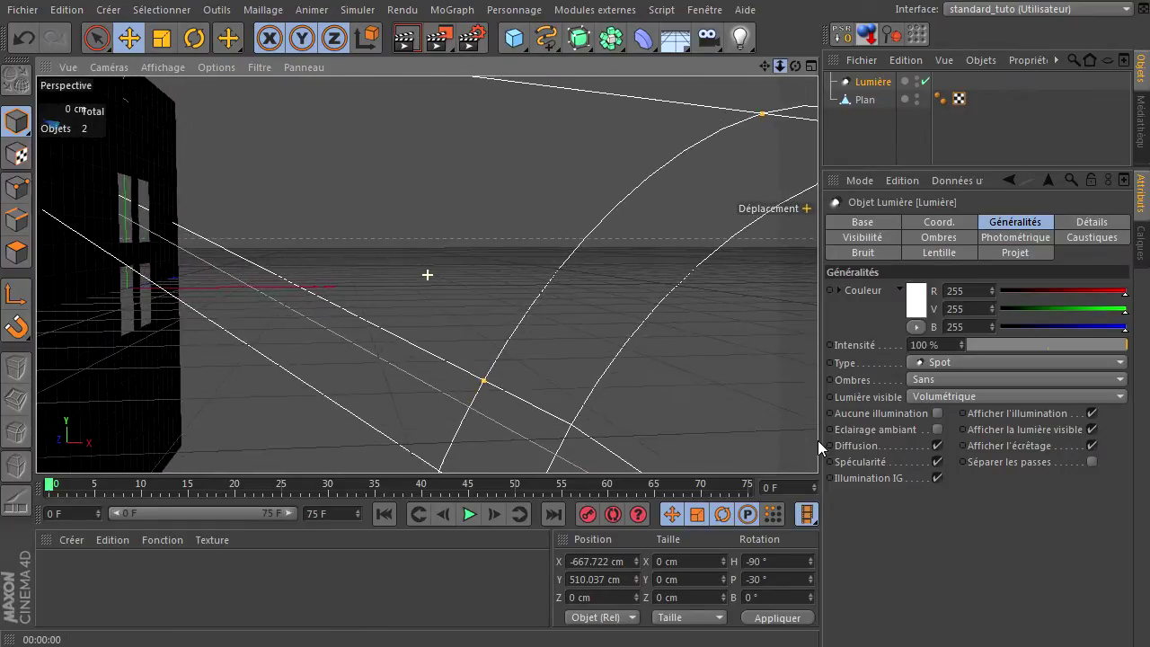
click(409, 45)
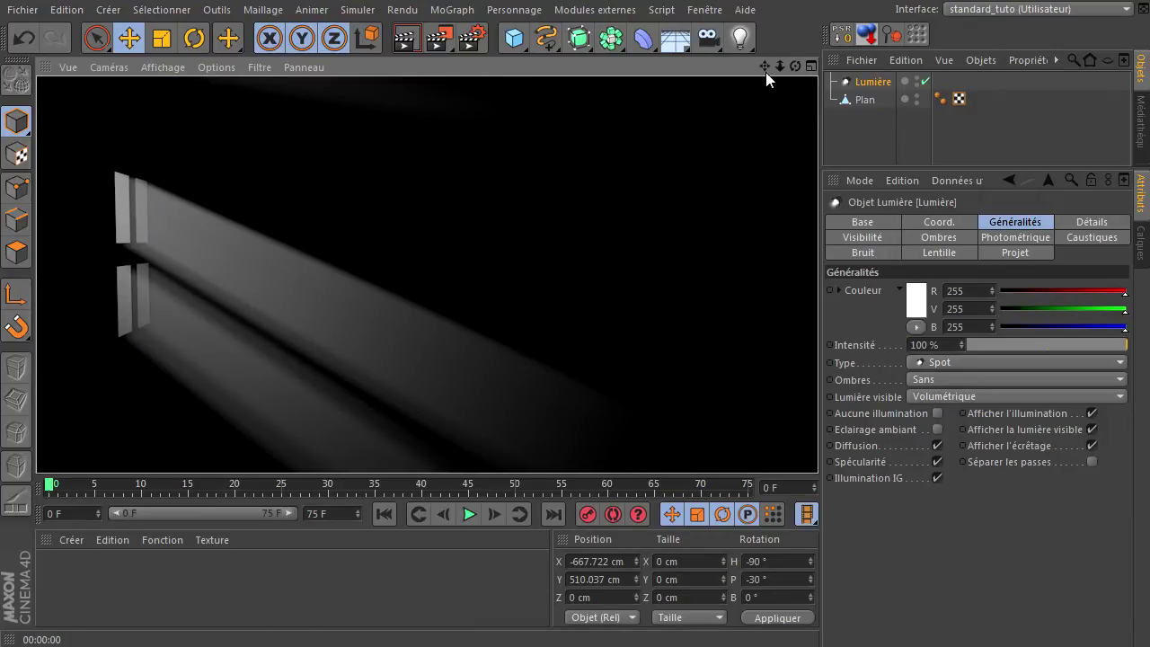
drag(765, 68, 818, 440)
click(406, 39)
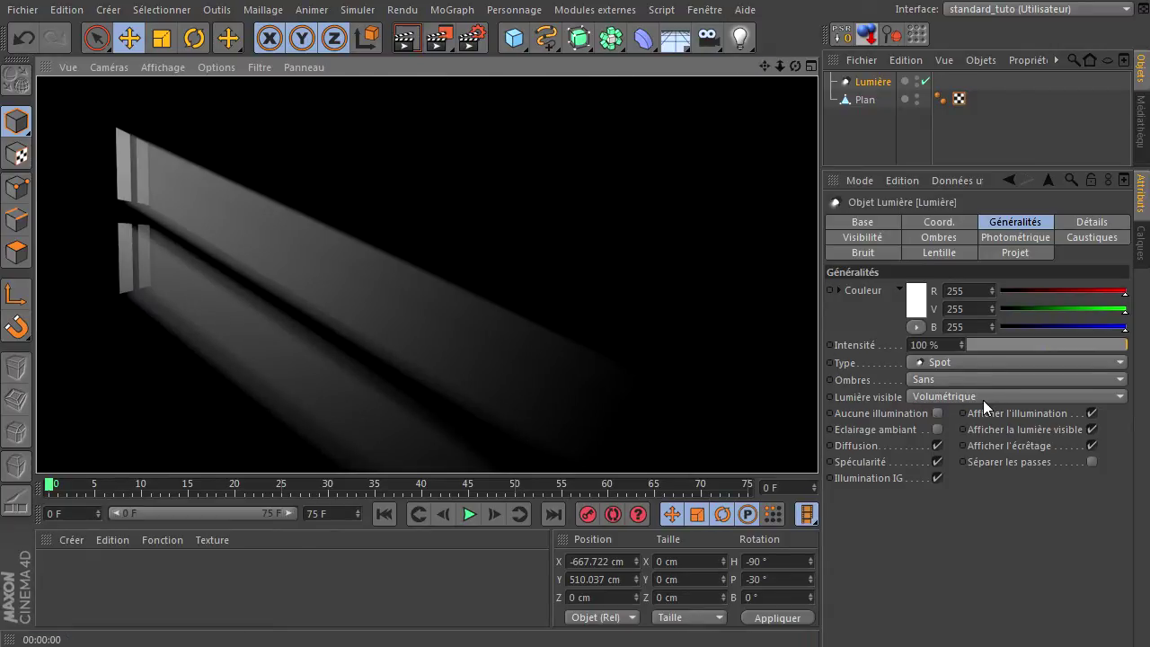
click(982, 400)
click(975, 415)
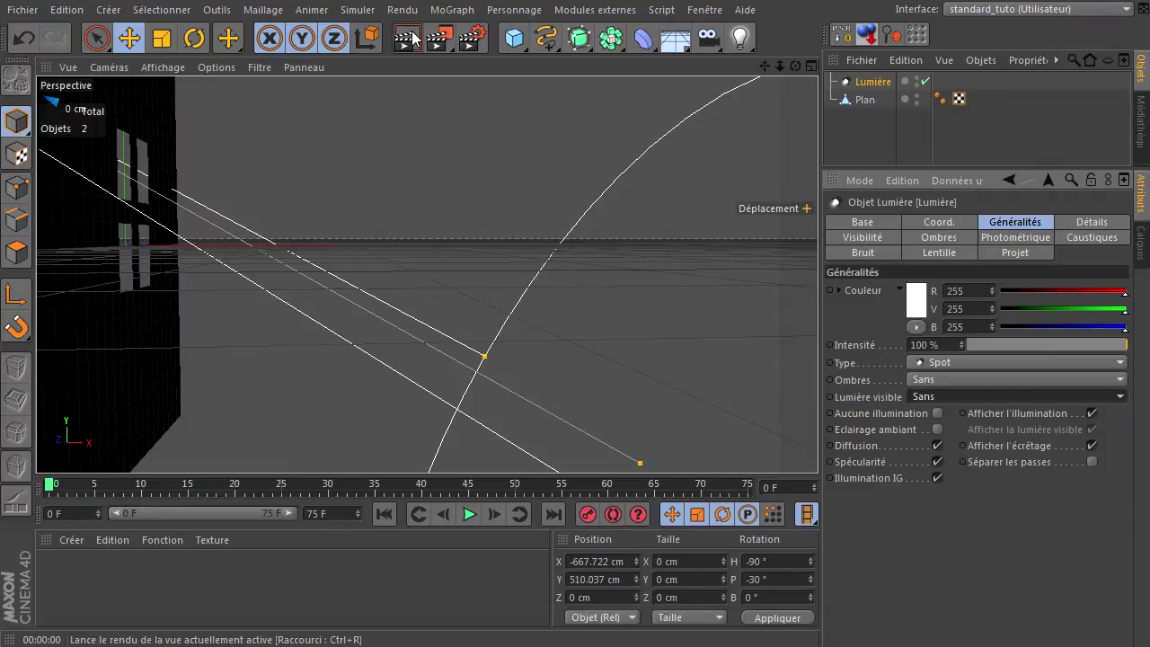
Restore Volumétrique visible light, render it, then show the light's Visibilité settings.
click(413, 38)
click(986, 401)
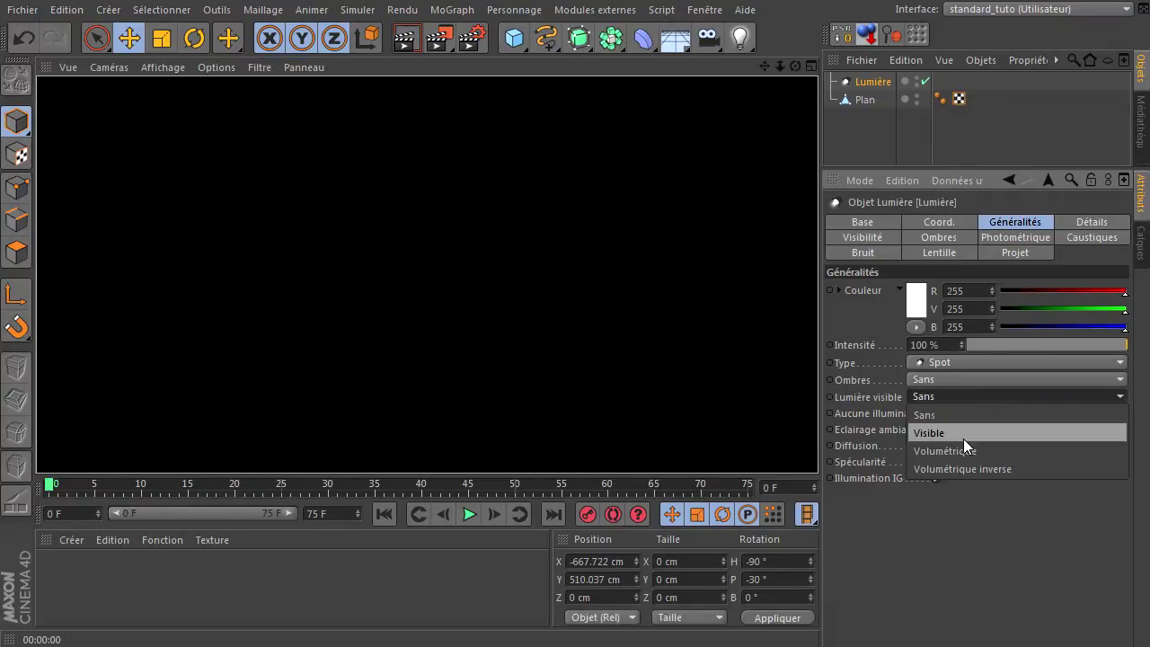
click(957, 451)
click(413, 42)
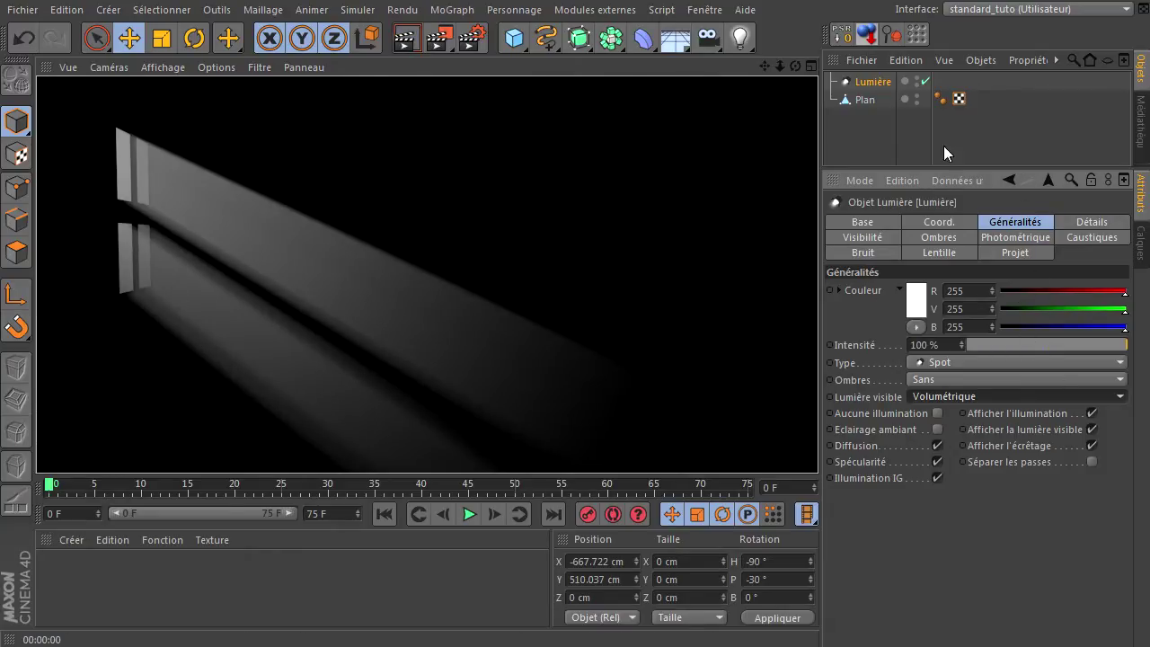
click(877, 83)
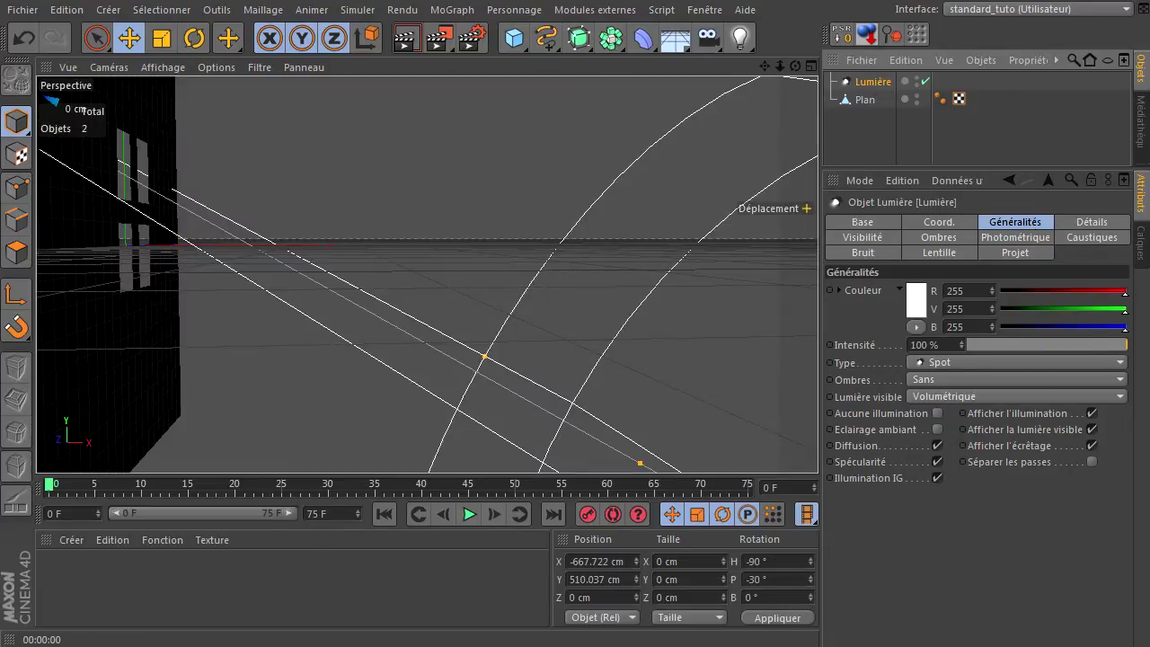
click(844, 237)
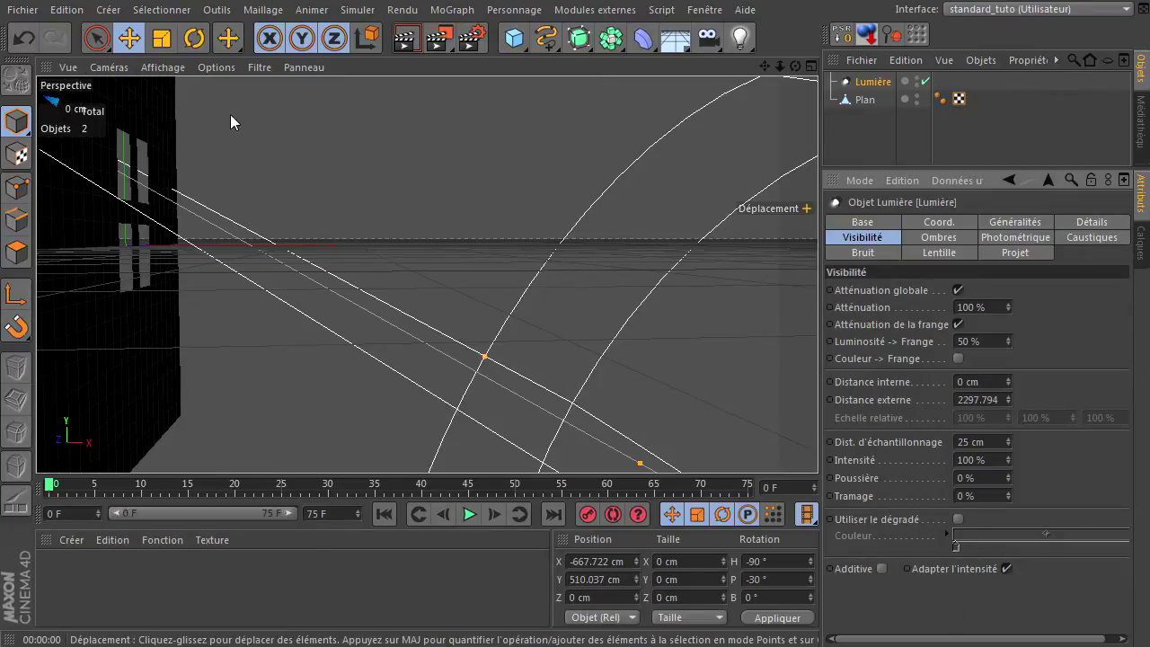
Switch the spot light's visible light to Volumétrique inverse and test render it.
click(406, 38)
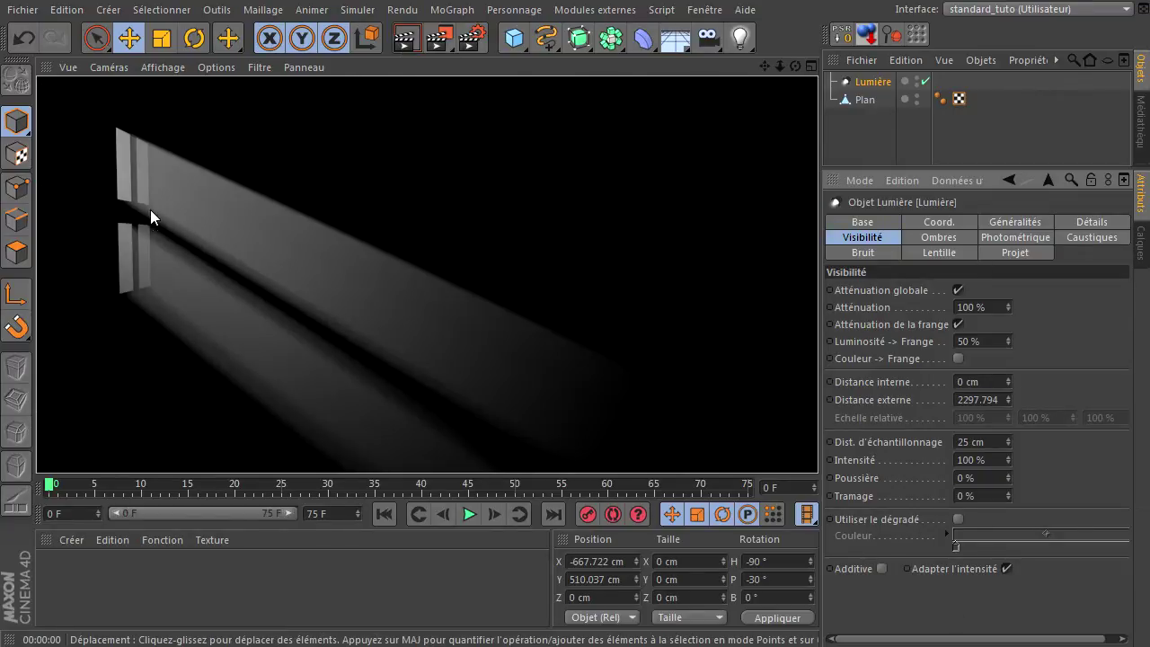
click(1033, 221)
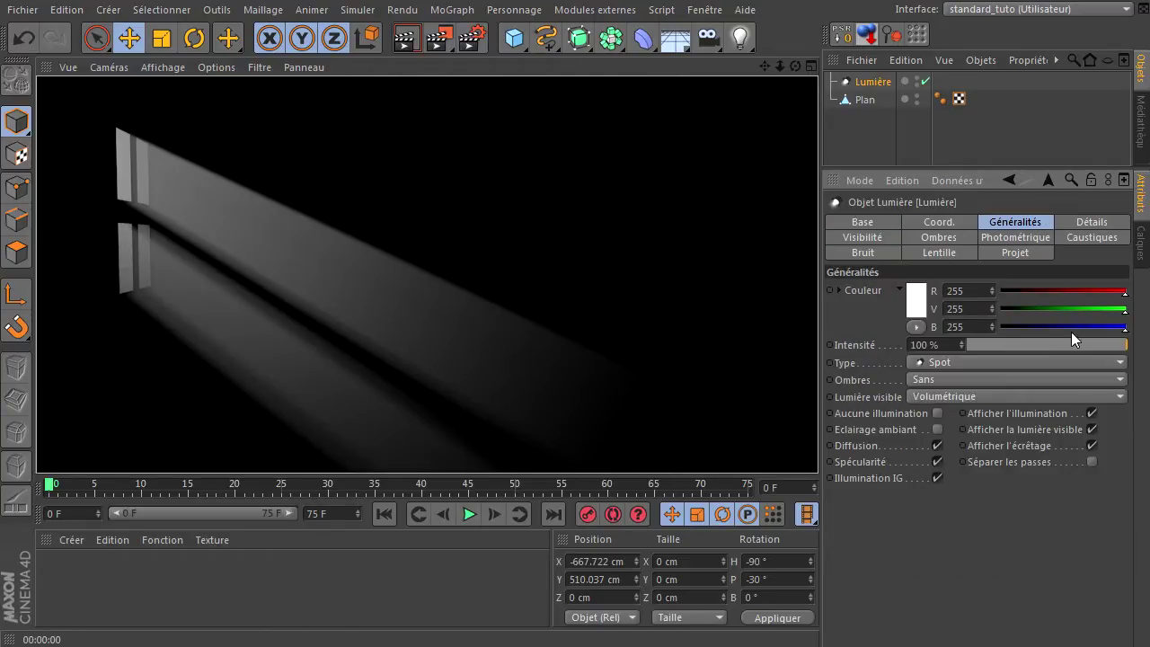
click(946, 396)
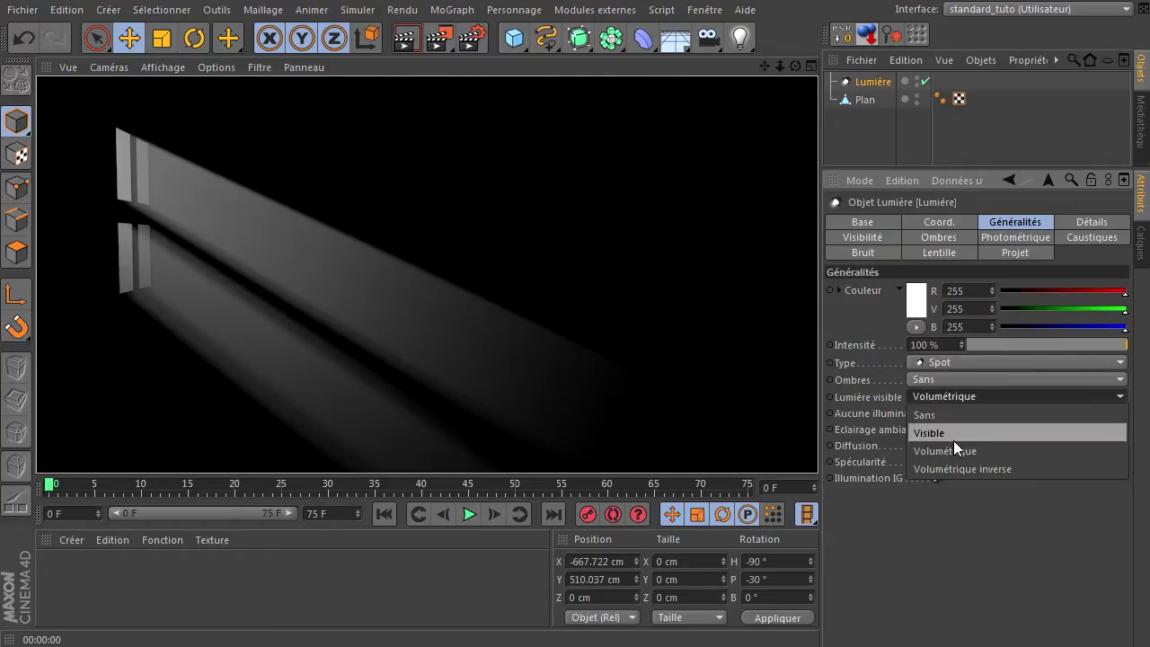
click(974, 551)
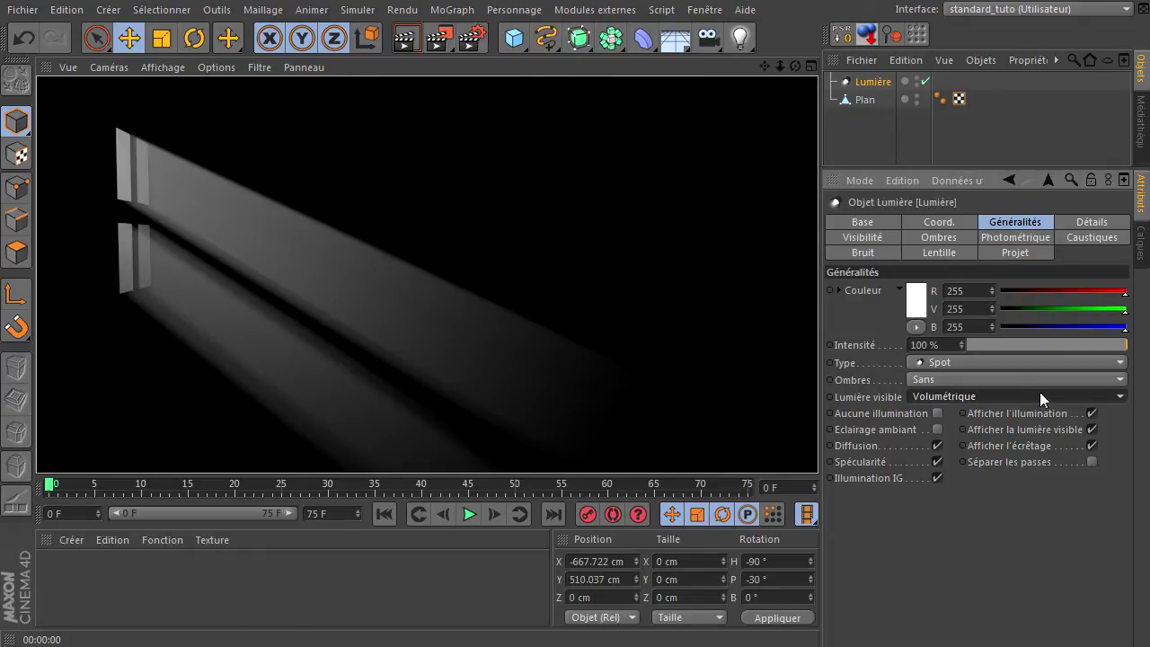
click(996, 399)
click(991, 464)
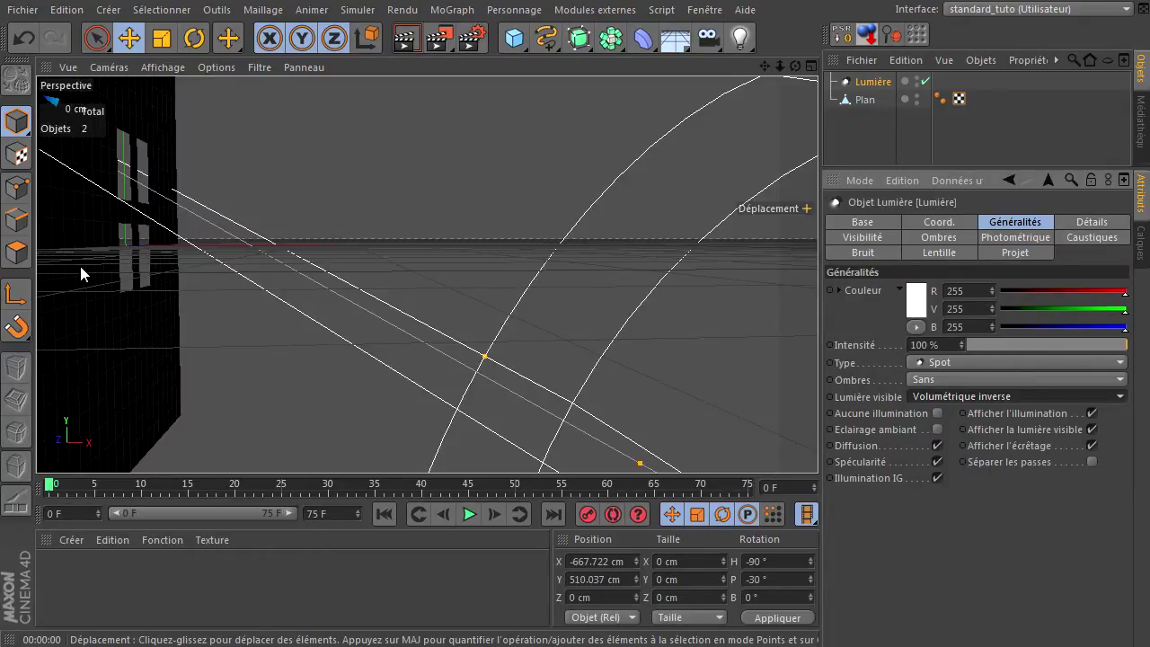
click(405, 39)
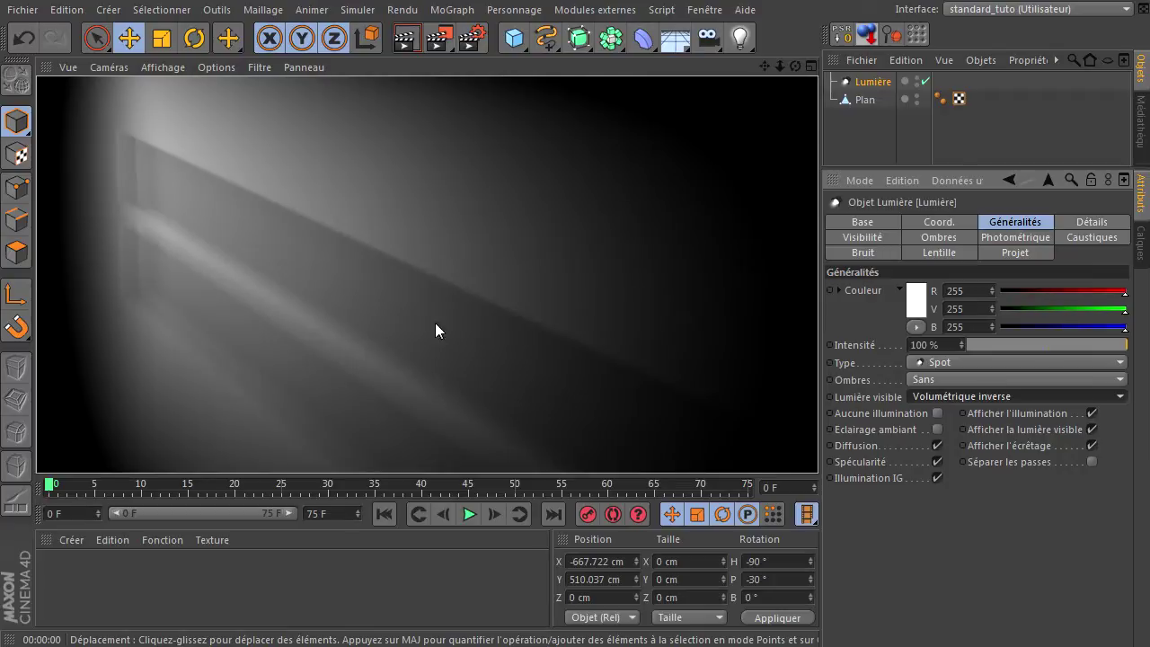
Set visible light back to Volumétrique and render the crisp window beams.
click(999, 398)
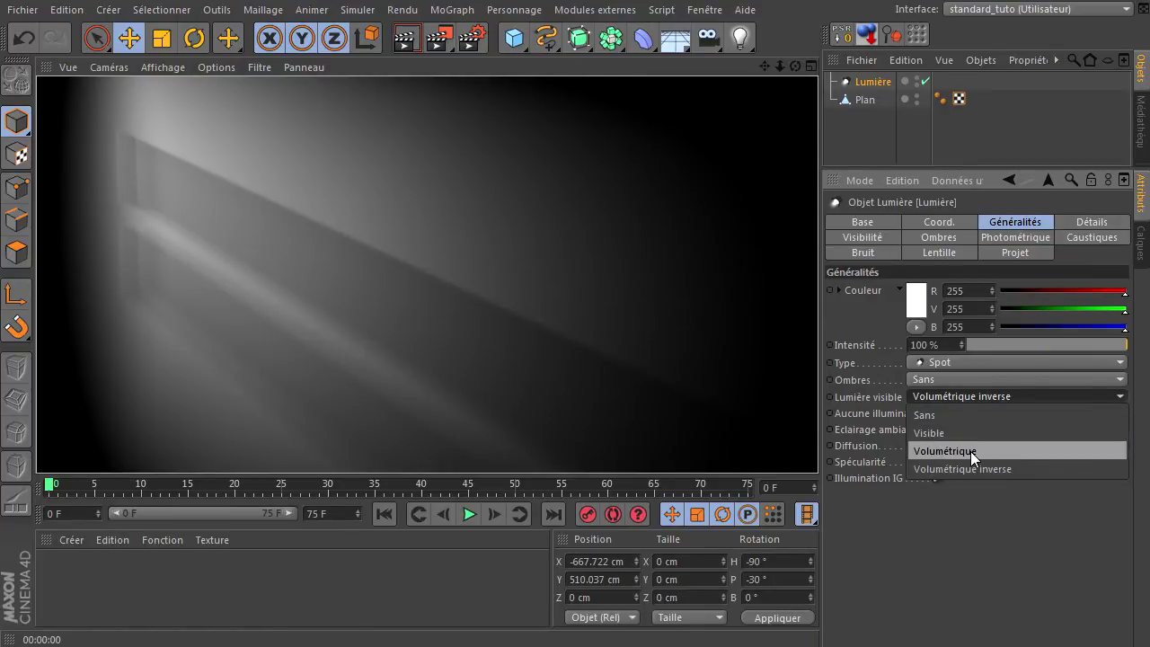
click(970, 451)
click(405, 40)
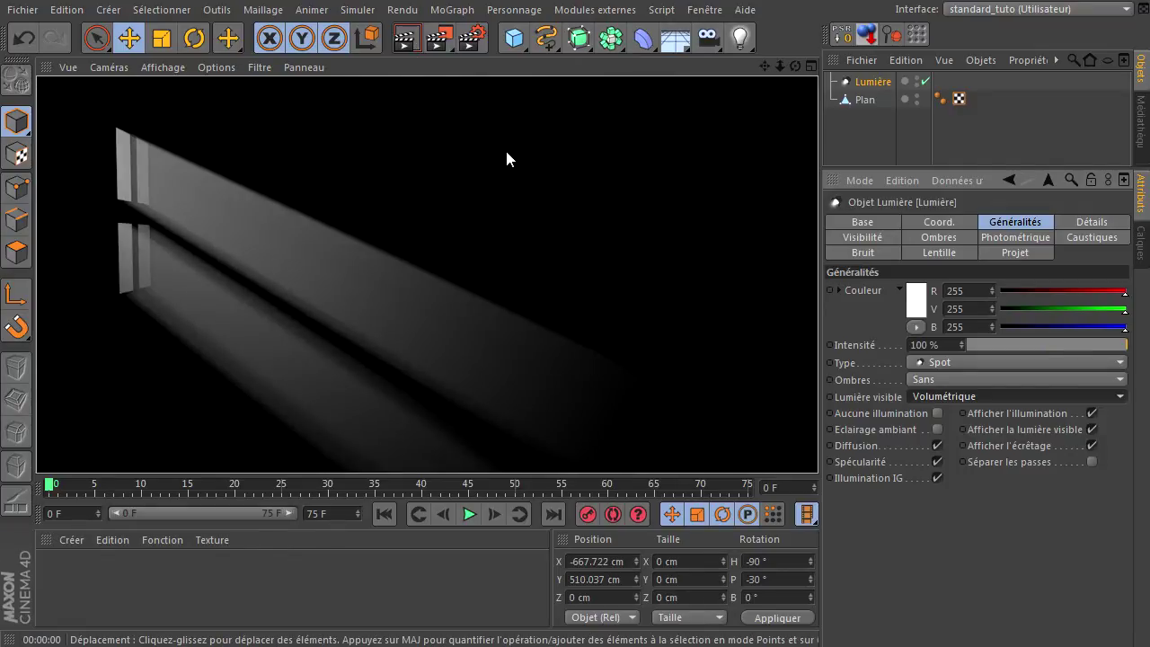
click(22, 10)
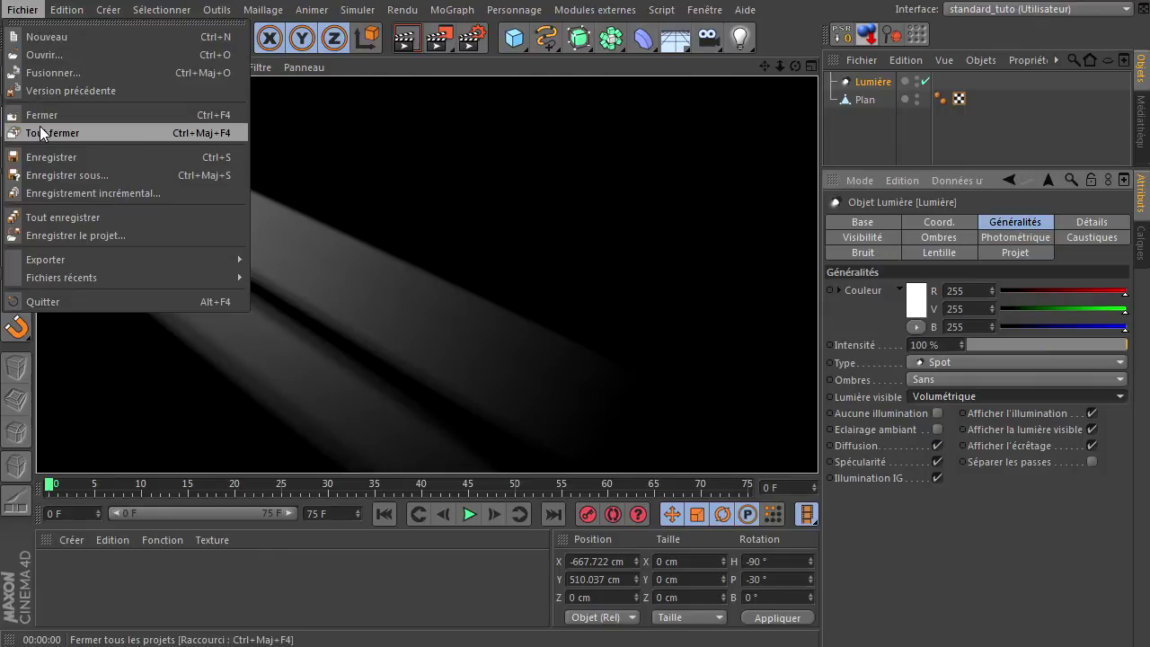
Close all projects, discarding changes to Sans titre 25 and Sans titre 24.
click(49, 133)
click(947, 509)
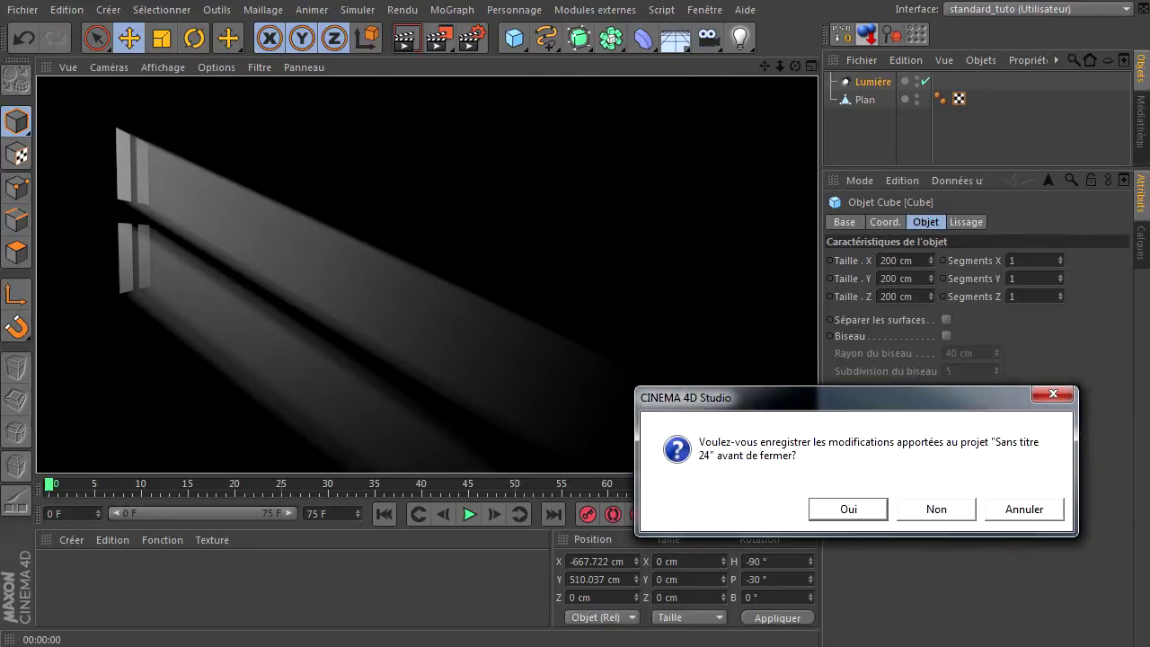
click(934, 508)
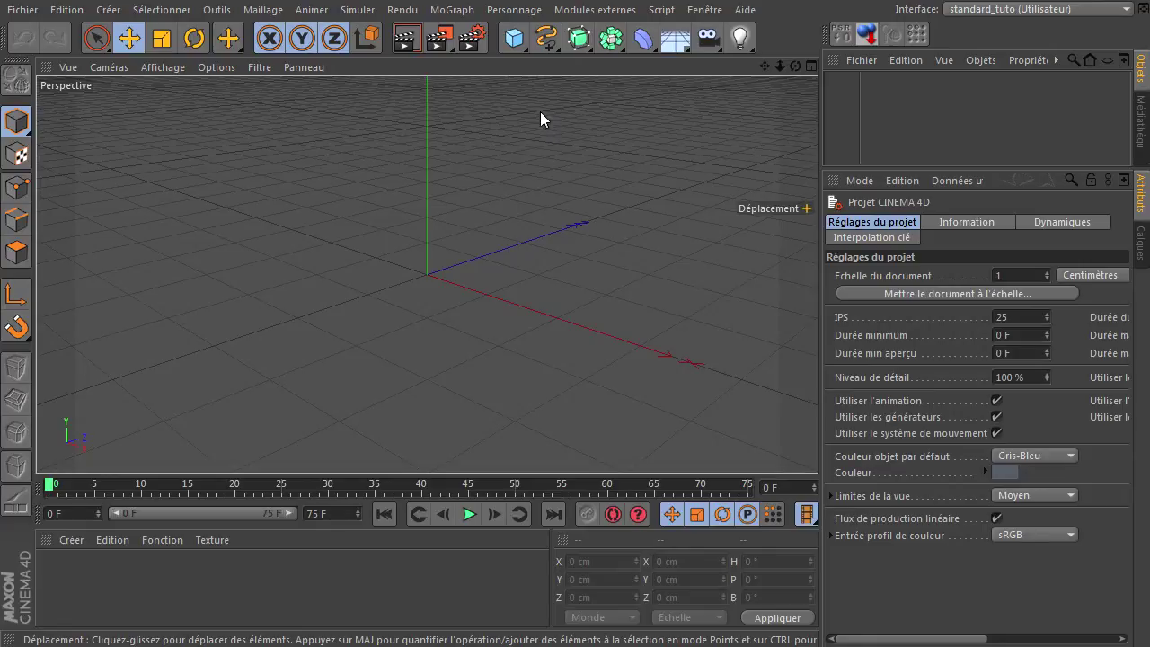
Add a circle and a rectangle spline, and move the circle left on X.
click(548, 43)
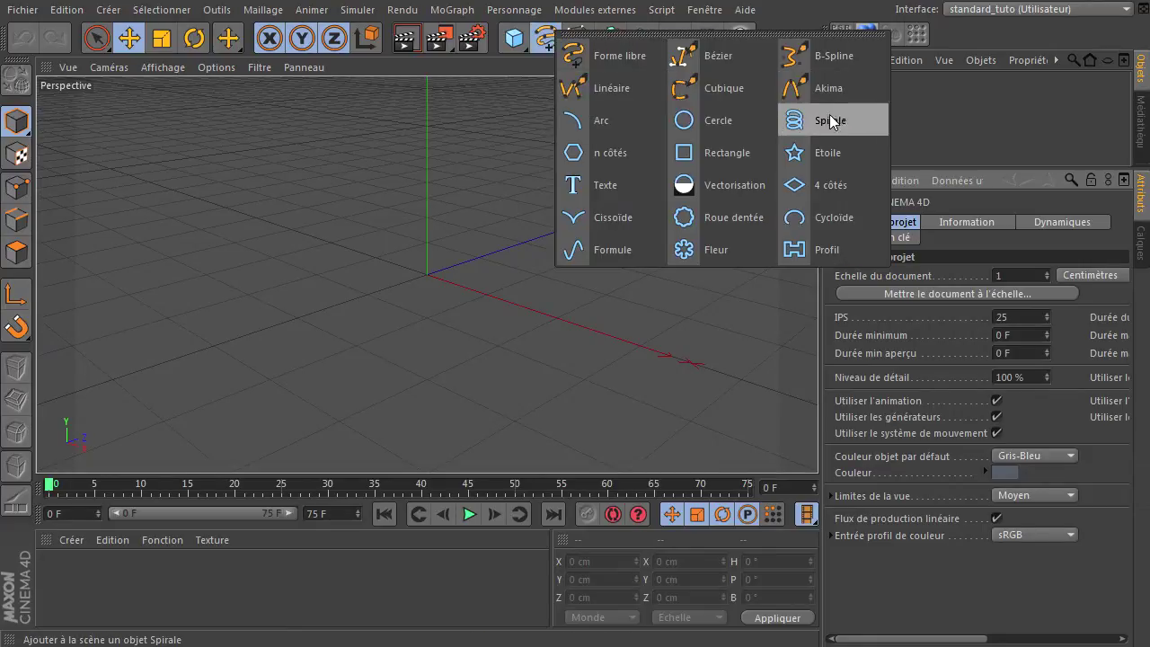
click(706, 126)
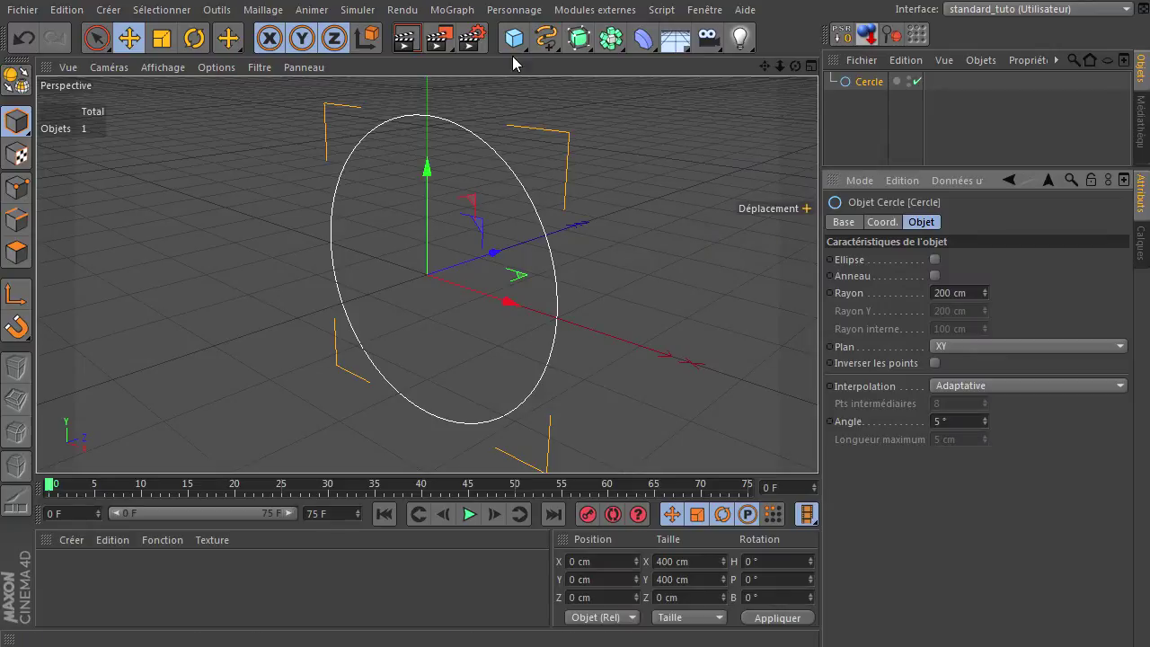
click(546, 42)
click(719, 152)
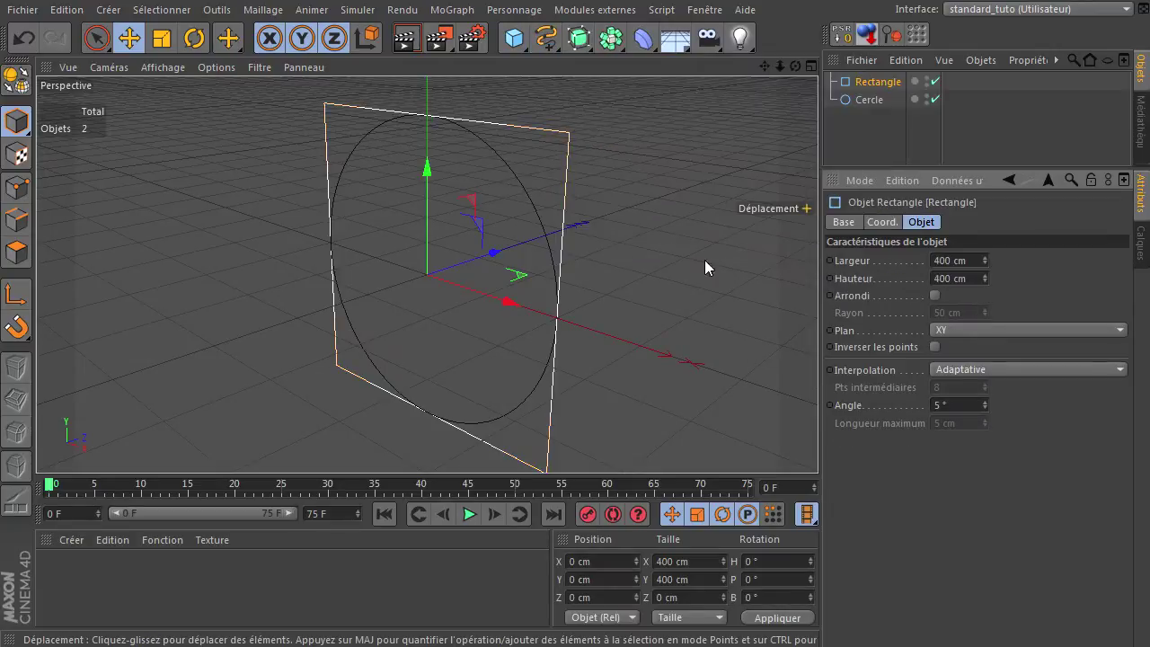
click(864, 100)
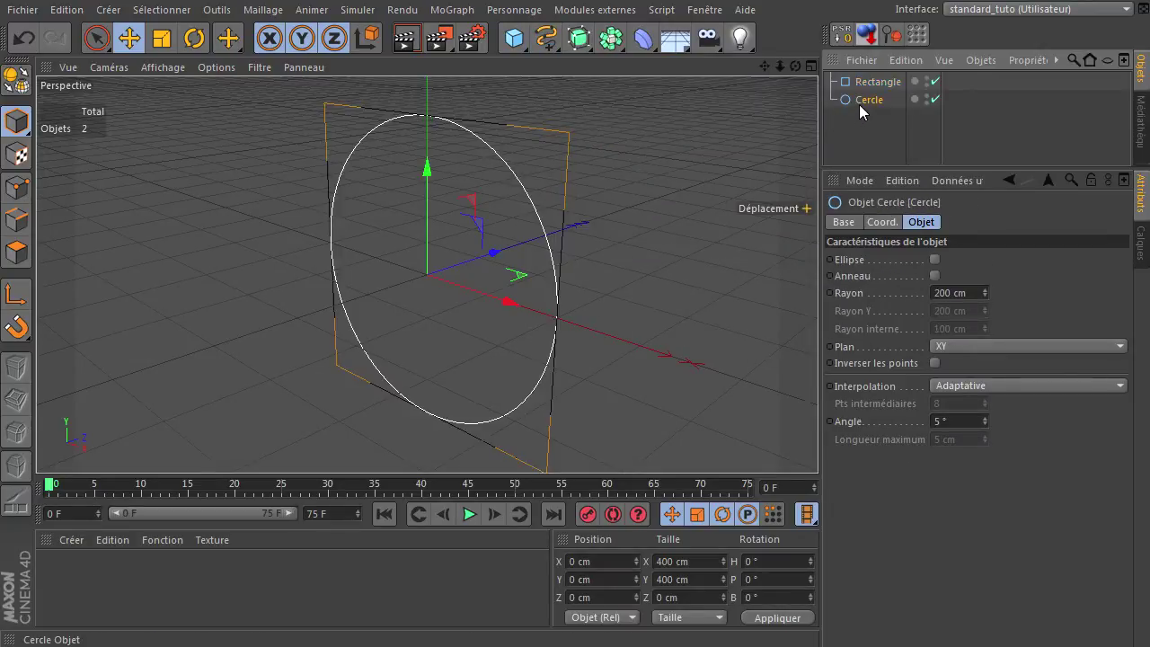
drag(506, 301, 332, 299)
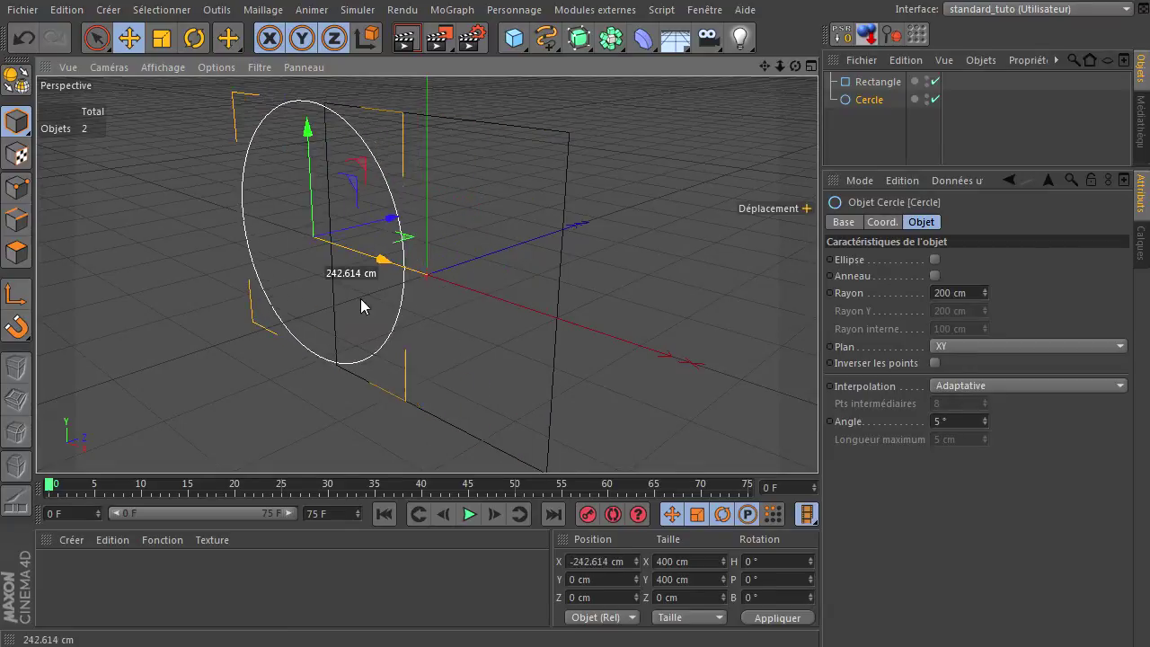
Raise the rectangle on Y and shift it left so it overlaps the circle.
click(873, 81)
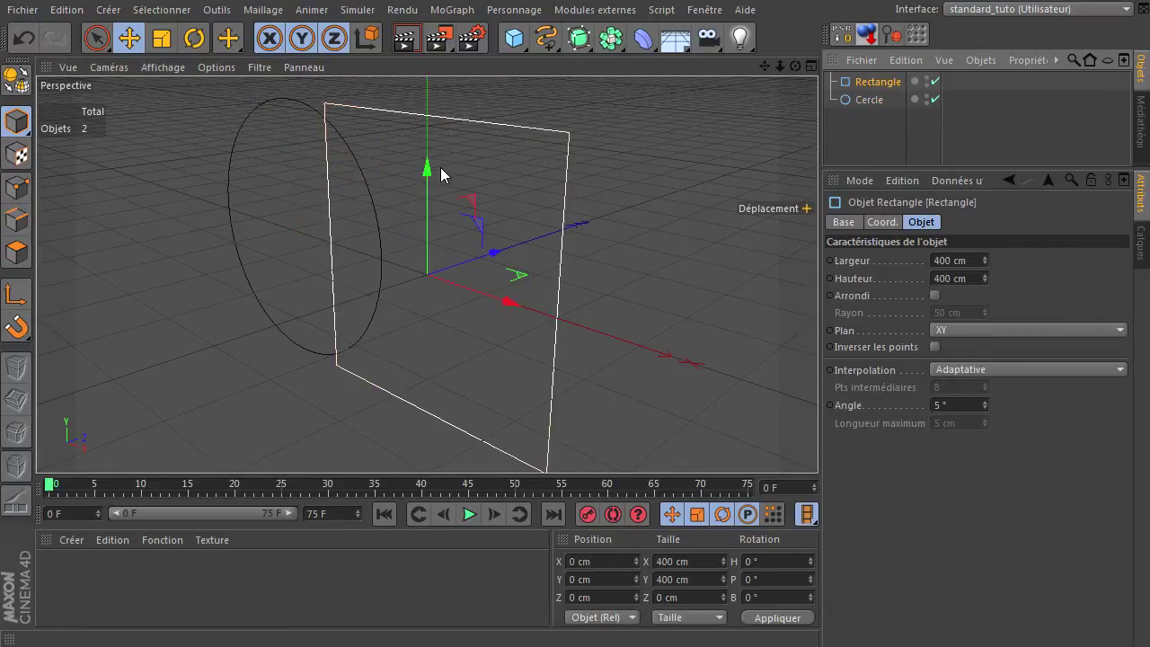
mouse_move(425, 194)
mouse_down()
mouse_move(446, 114)
mouse_move(643, 181)
mouse_move(759, 130)
mouse_up()
drag(764, 66, 817, 440)
mouse_move(794, 66)
mouse_down()
mouse_move(805, 441)
mouse_move(818, 441)
mouse_up()
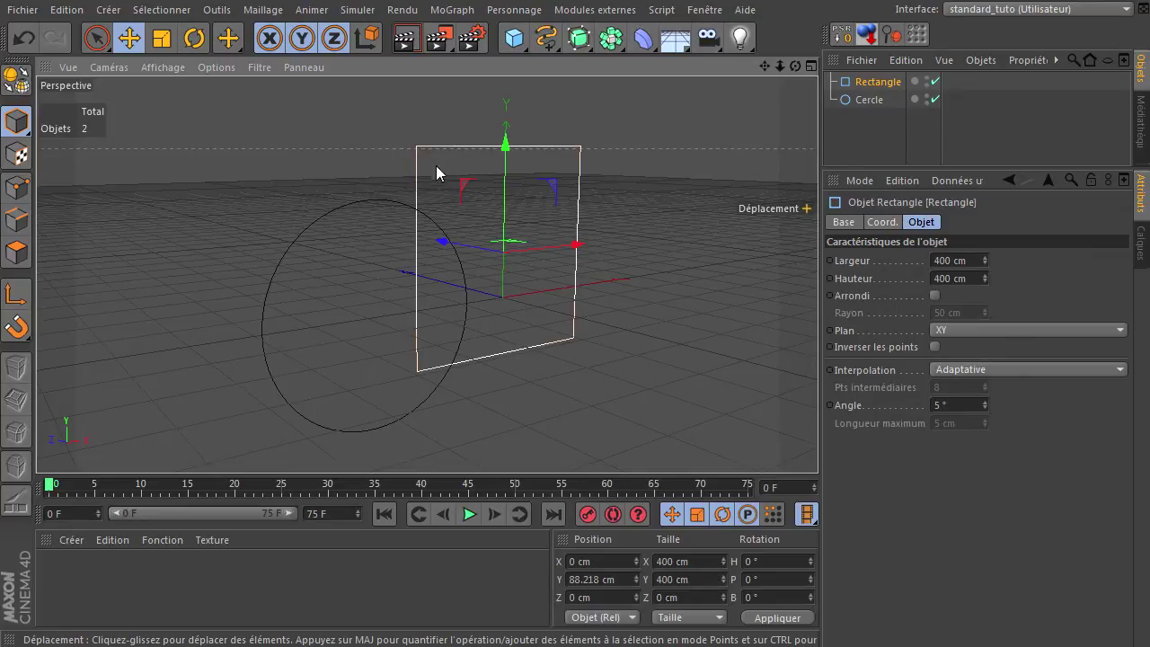
drag(578, 250, 539, 250)
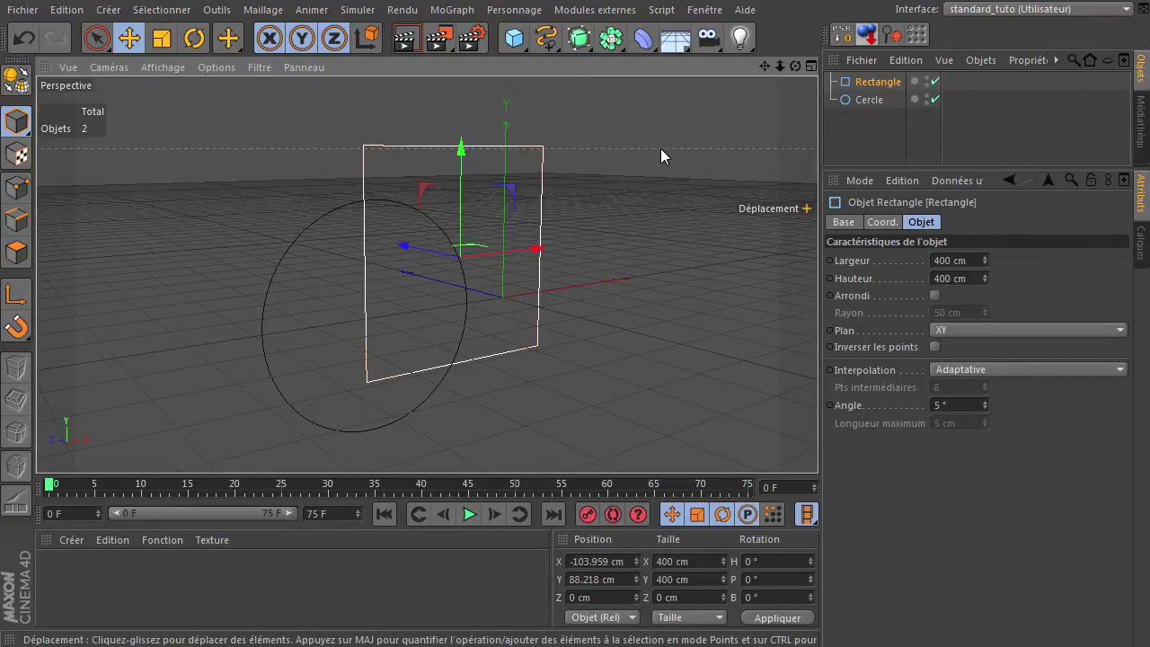
click(610, 38)
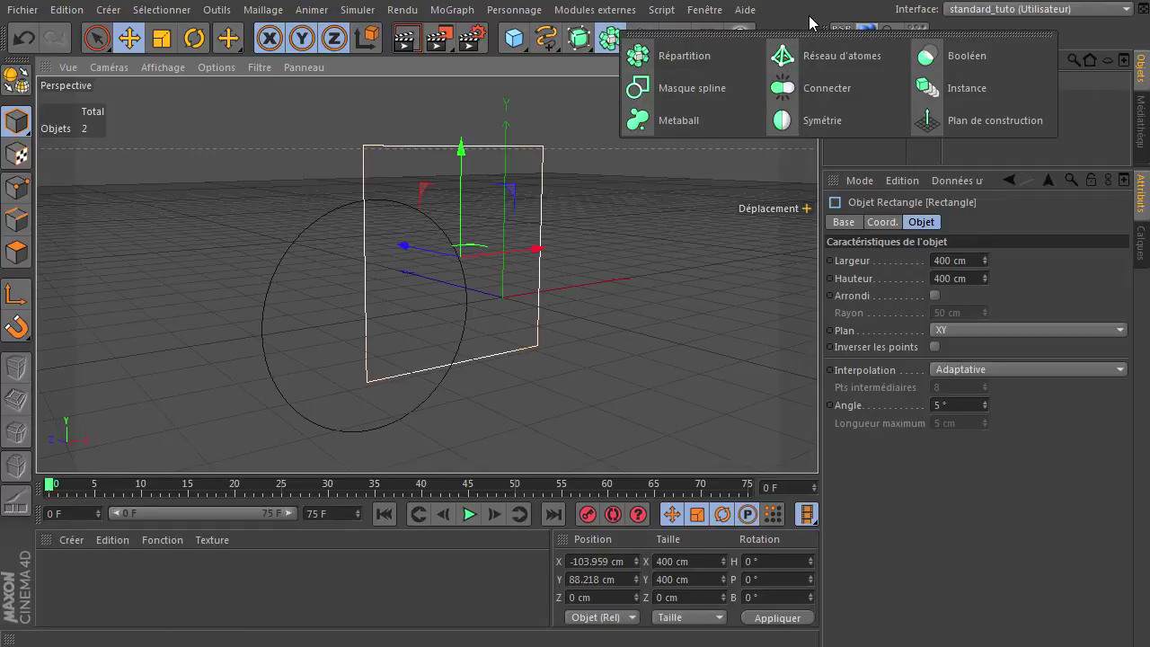
Add a Masque spline object containing the Rectangle and Cercle splines.
click(451, 9)
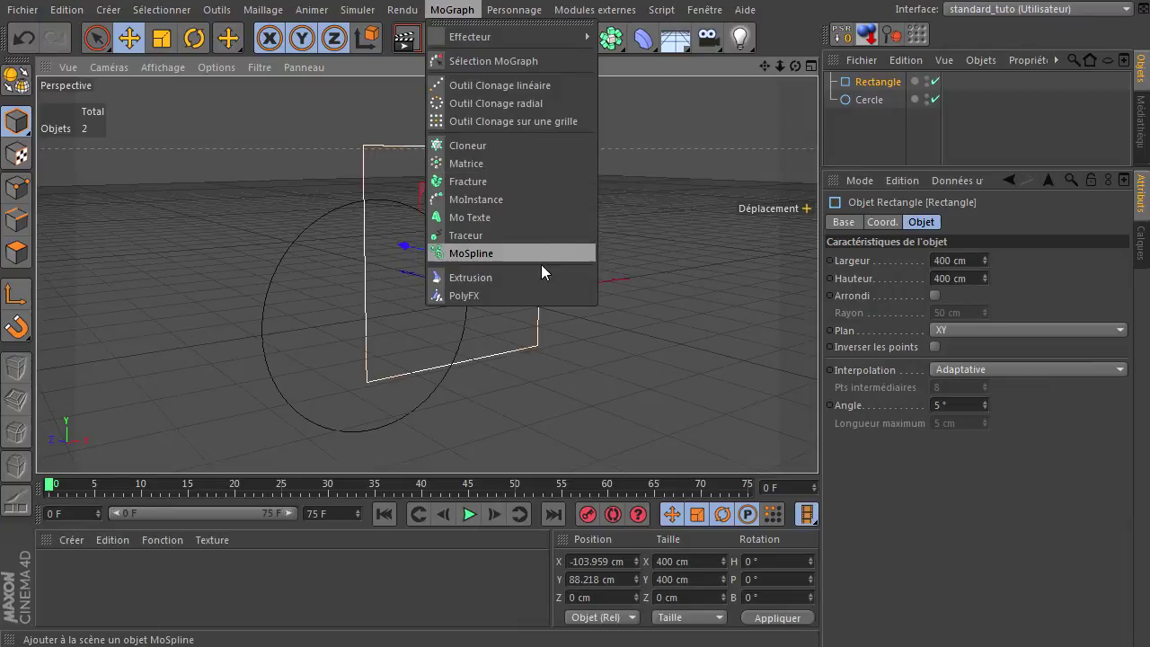
click(769, 21)
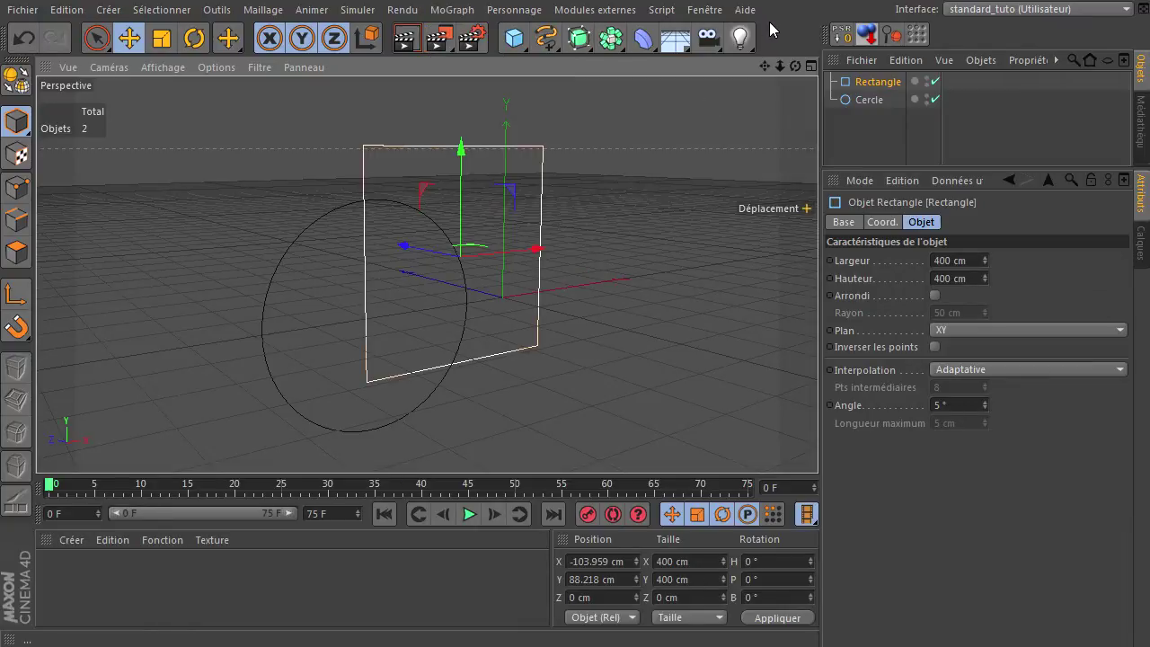
drag(584, 46, 656, 88)
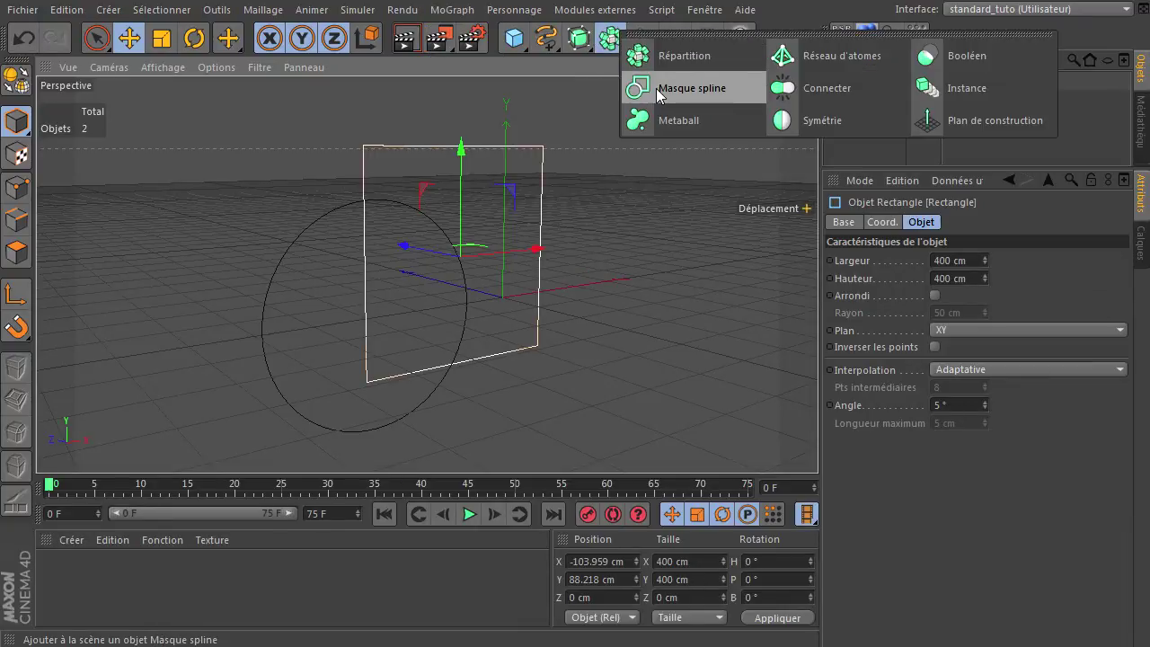
mouse_move(897, 101)
mouse_down()
mouse_move(877, 107)
mouse_move(894, 81)
mouse_up()
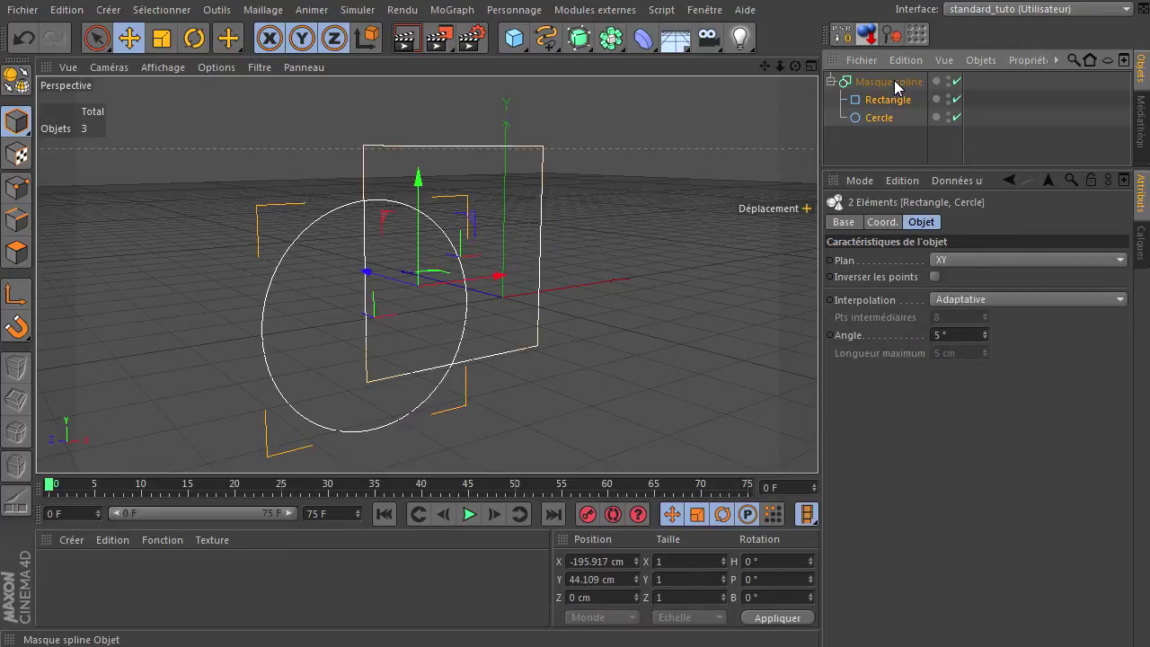
click(778, 145)
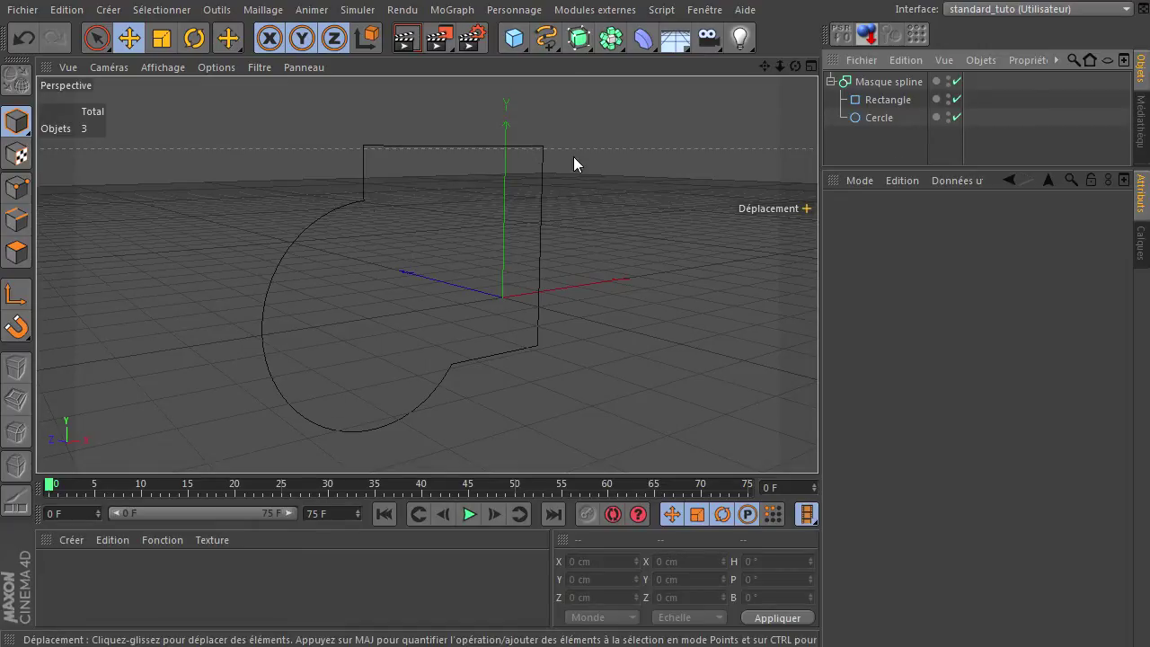
click(893, 81)
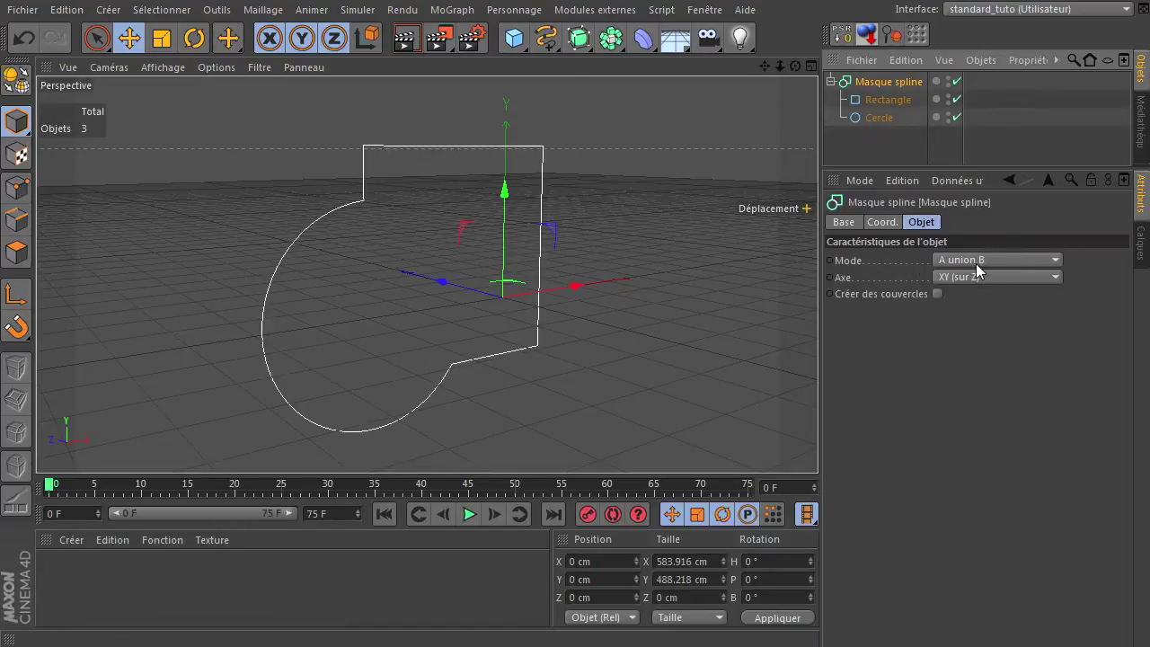
Try the A moins B and B moins A modes, then set the mask to A inter B.
click(992, 260)
click(984, 296)
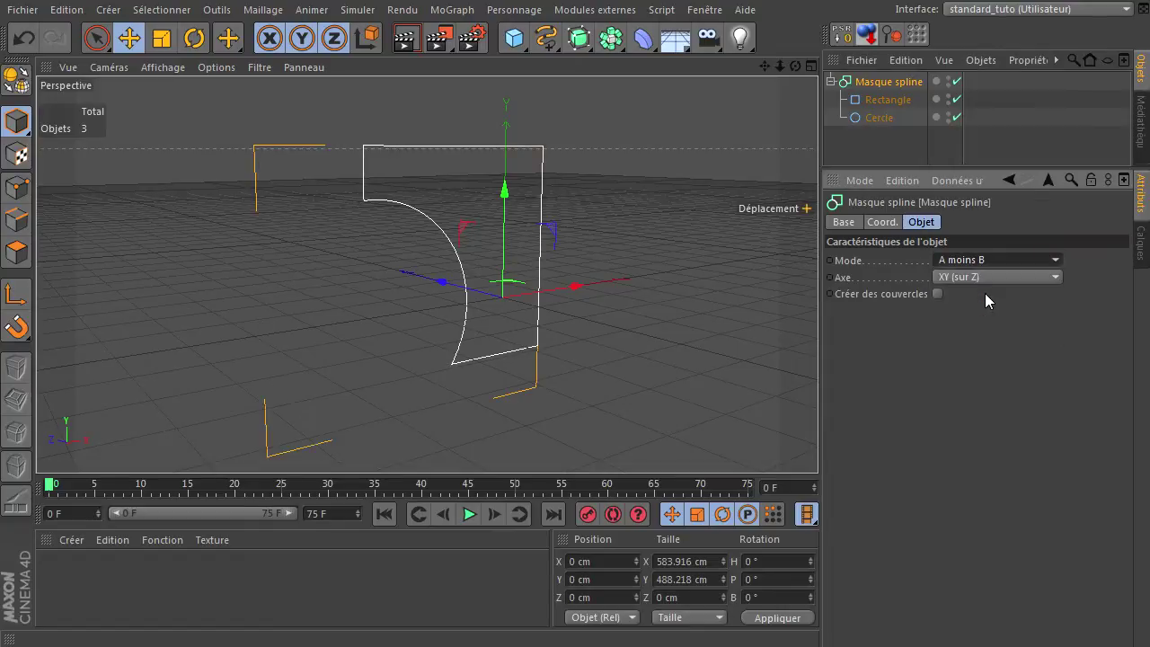
click(999, 260)
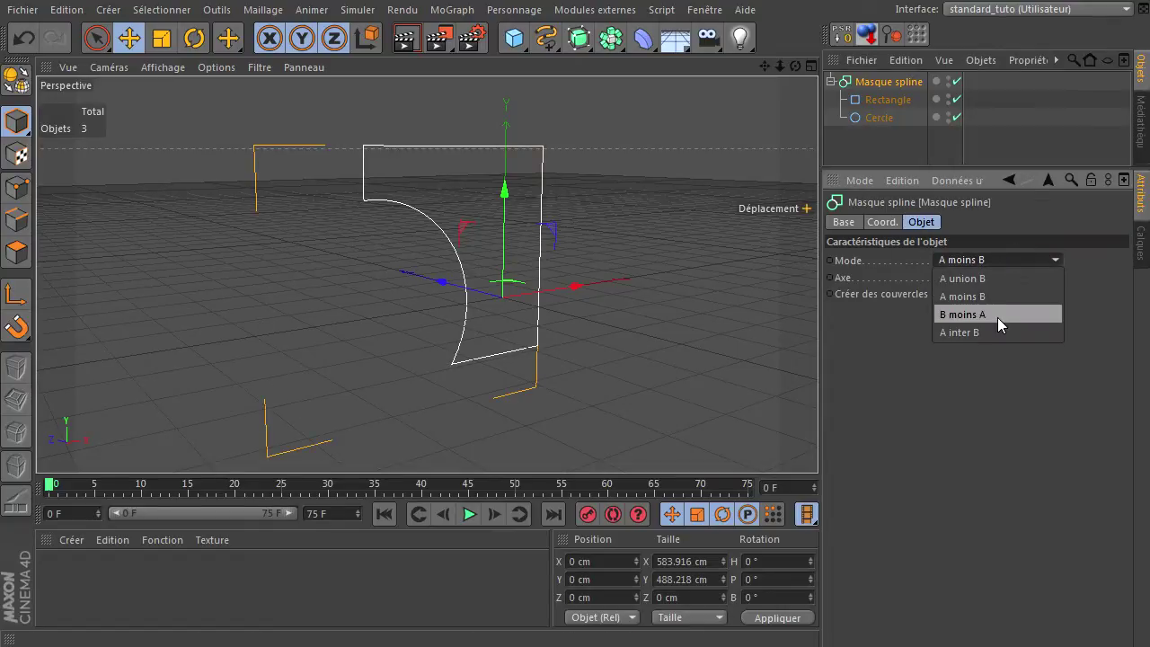
click(996, 315)
click(1023, 260)
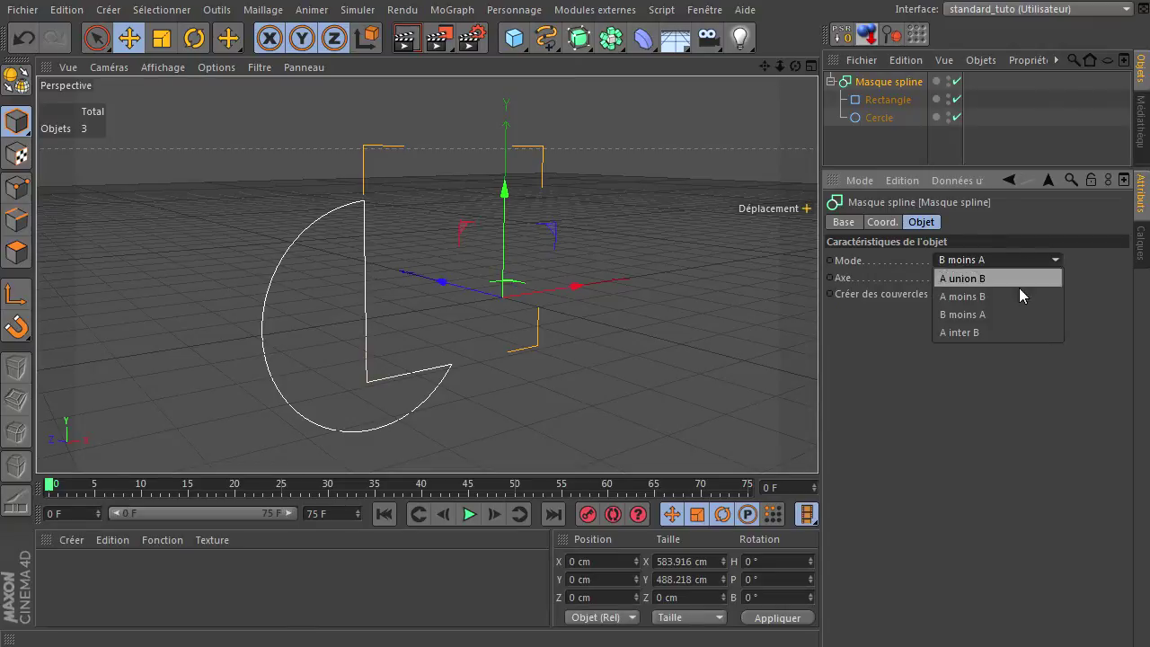
click(990, 334)
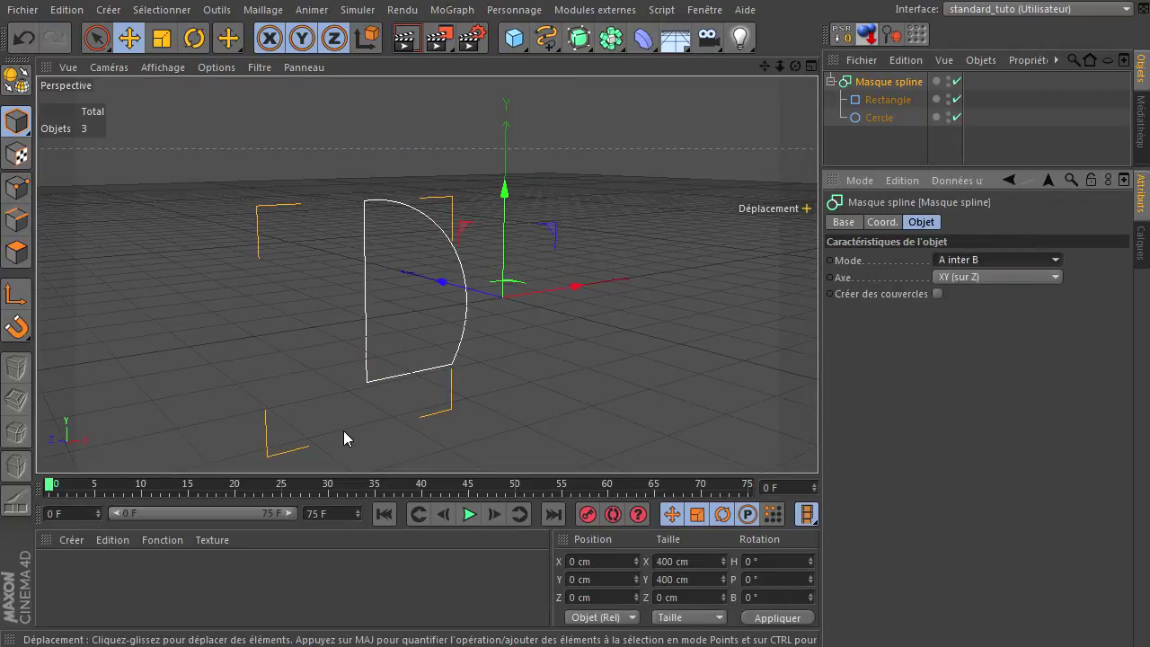
Inspect the rectangle and circle, then reselect the mask and confirm A inter B mode.
click(881, 100)
click(876, 118)
click(881, 100)
click(876, 117)
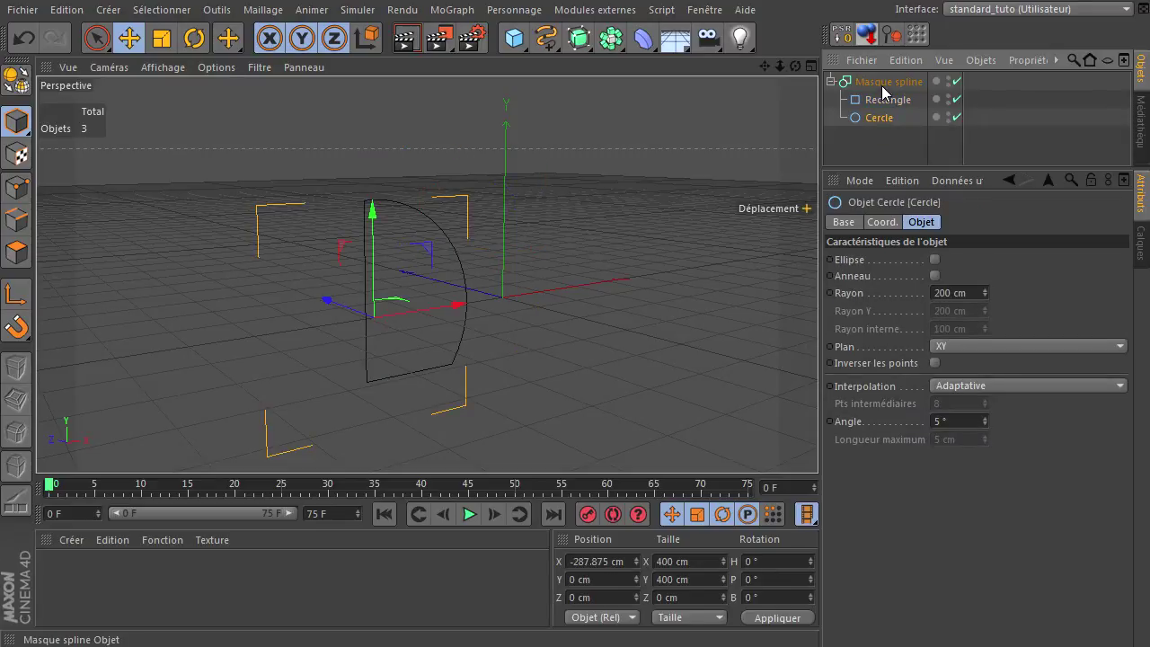
click(882, 84)
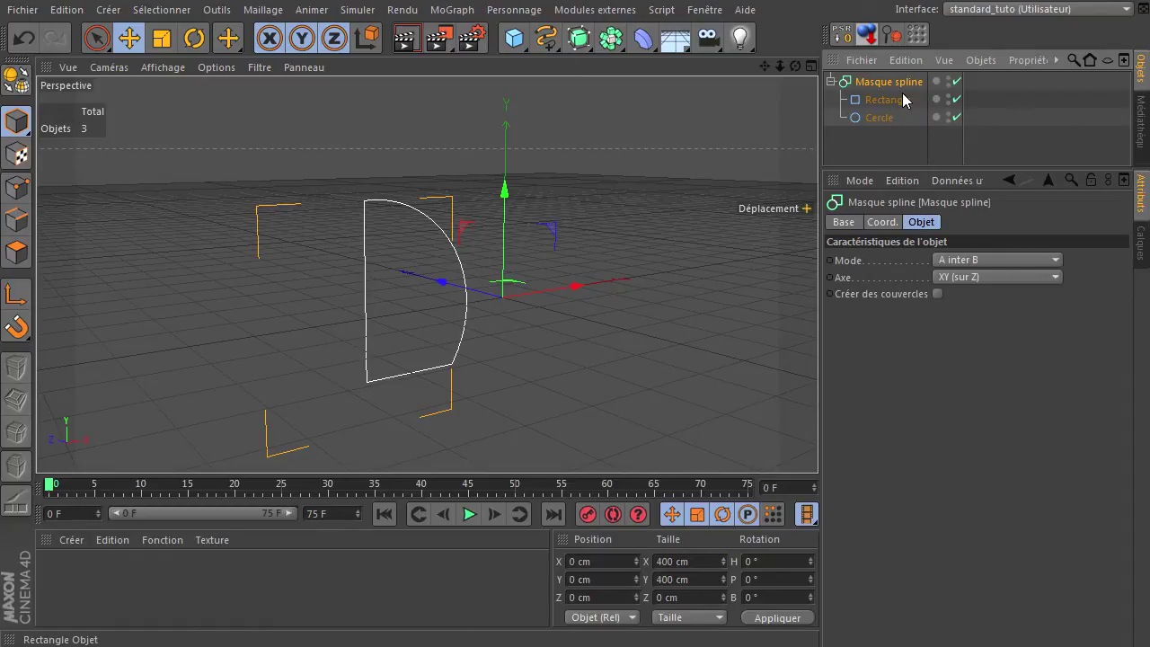
click(977, 260)
click(964, 453)
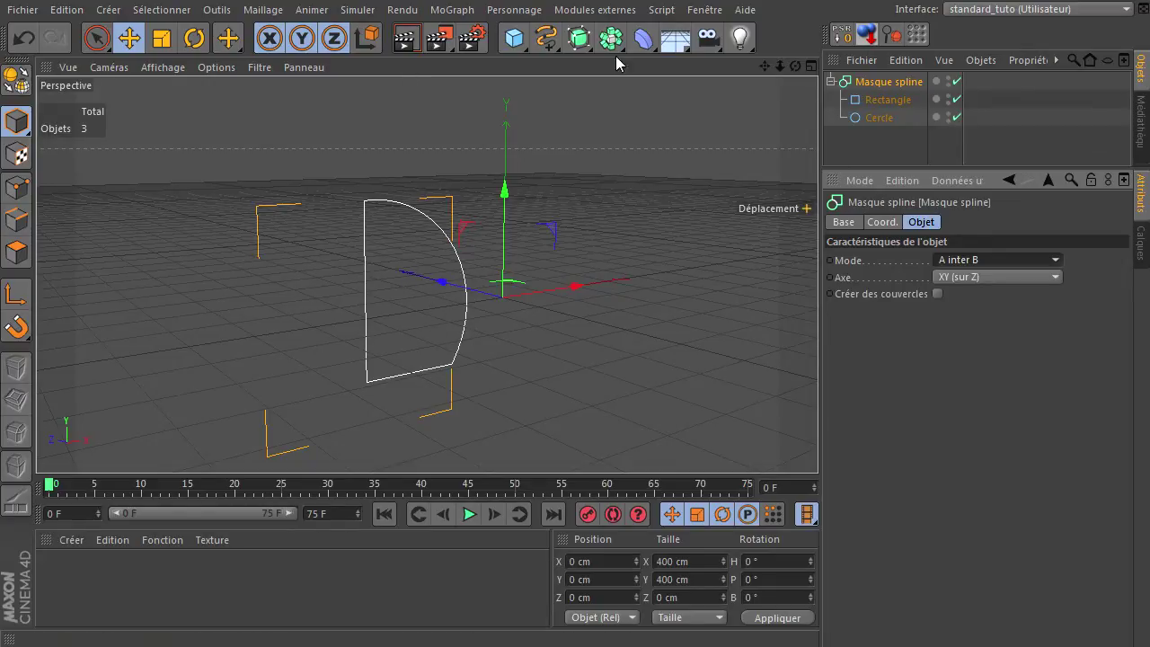
Add an 88 cm circle spline on the D shape's curved edge, placed beneath the spline mask.
click(546, 38)
click(739, 119)
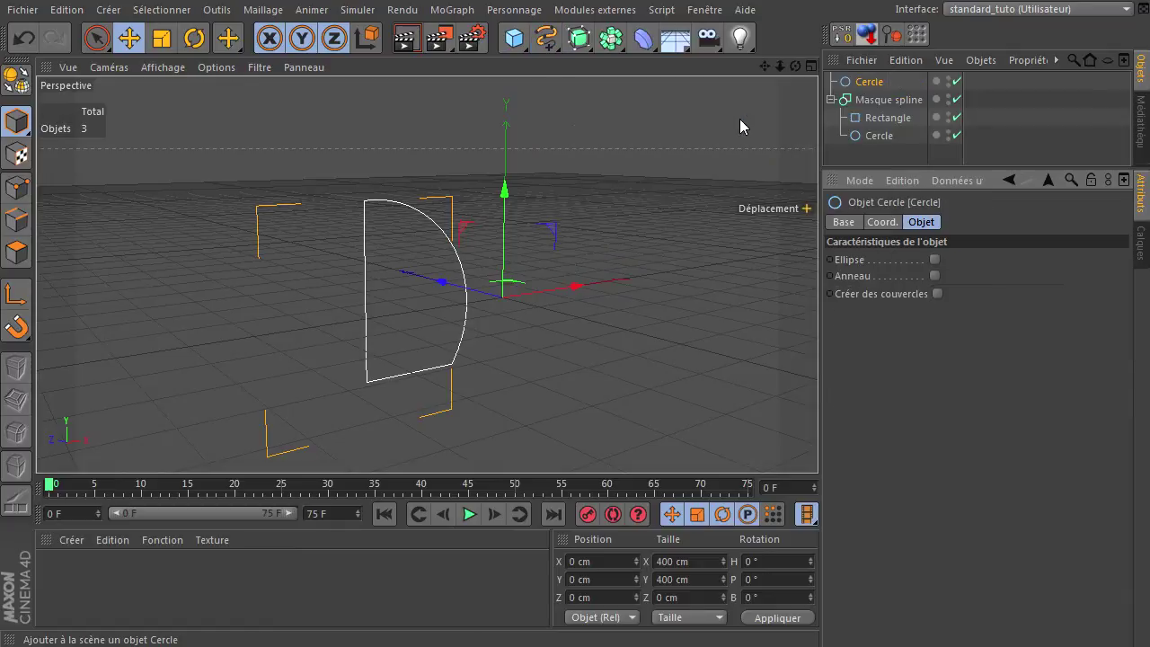
drag(976, 291, 984, 292)
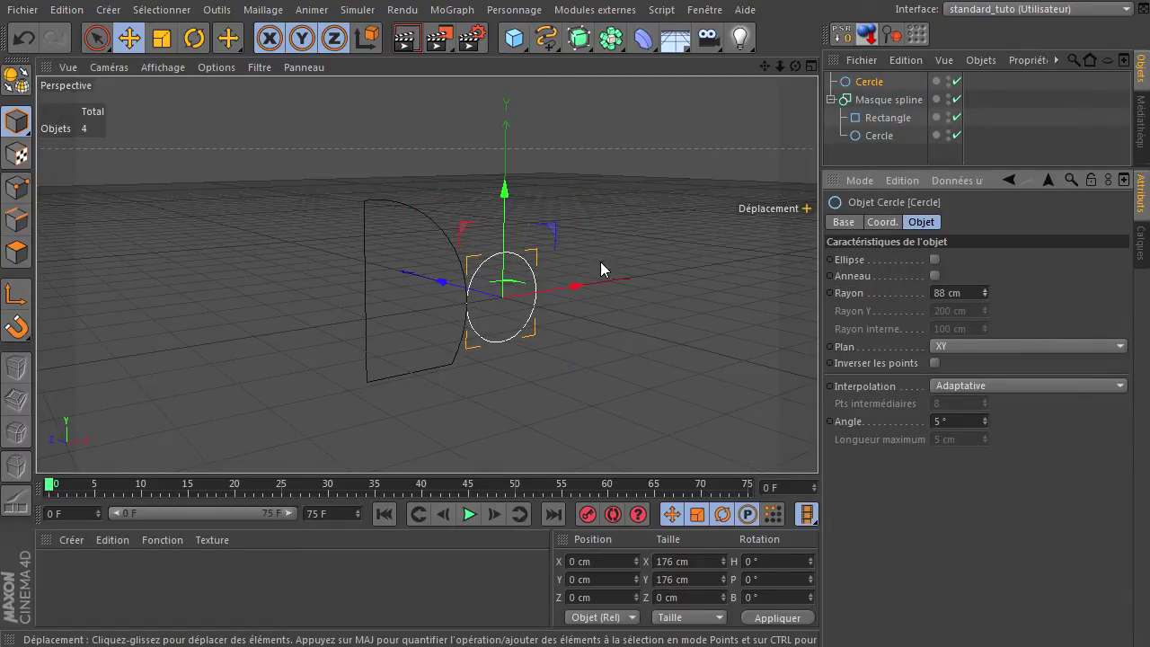
drag(554, 227, 511, 204)
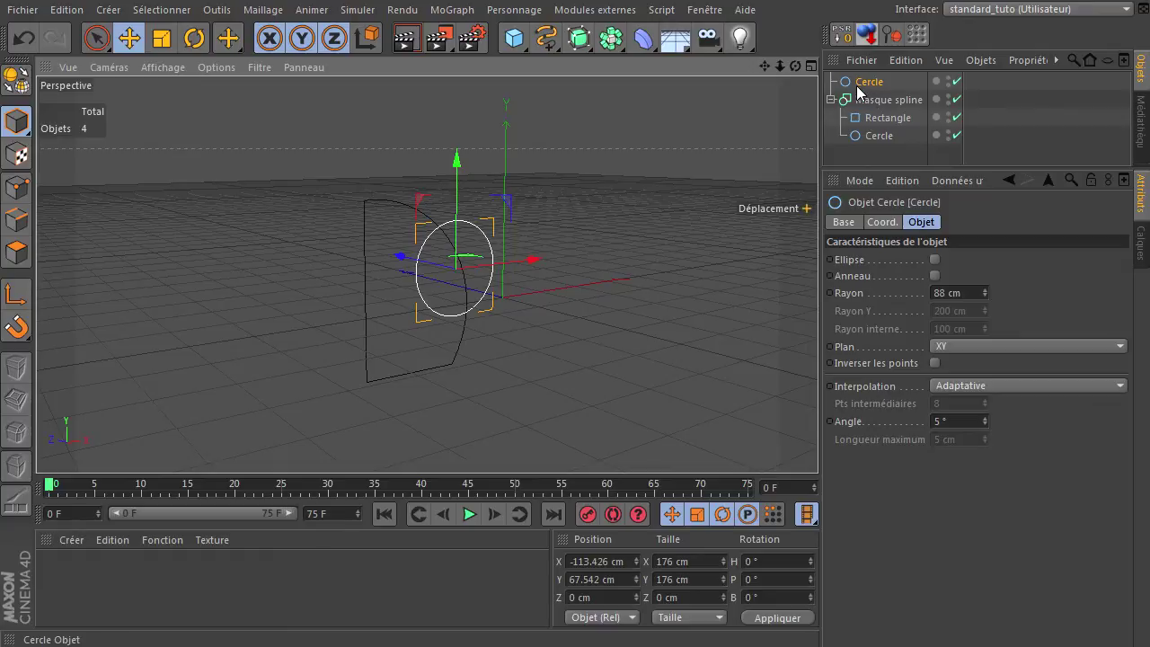
drag(858, 85, 865, 154)
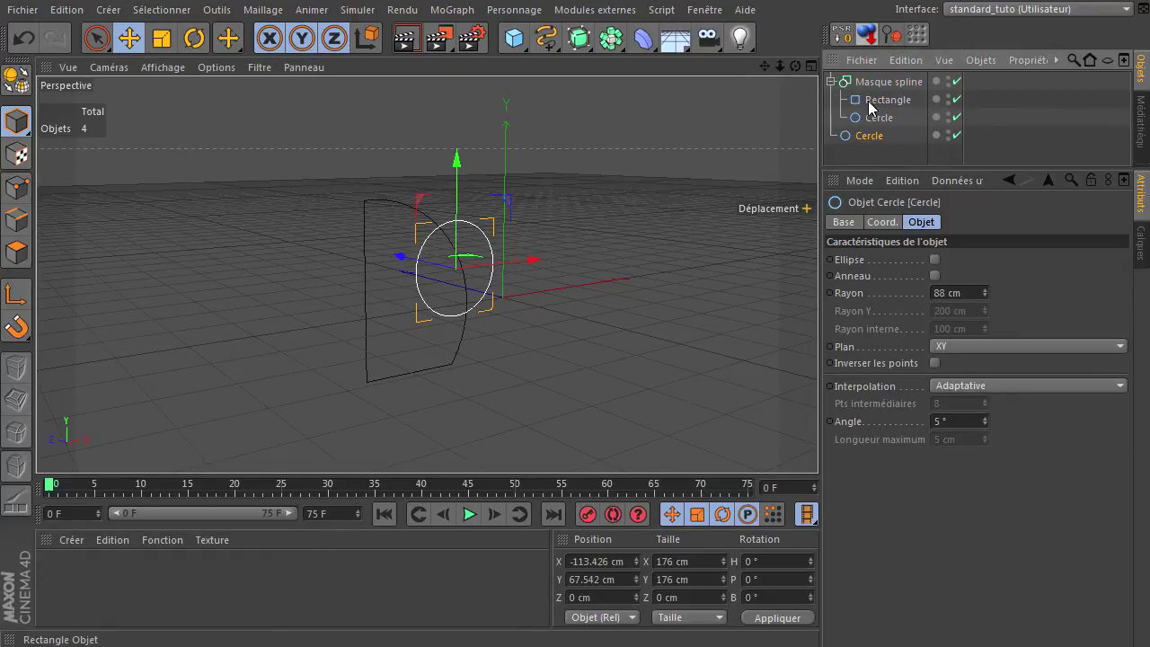
click(831, 82)
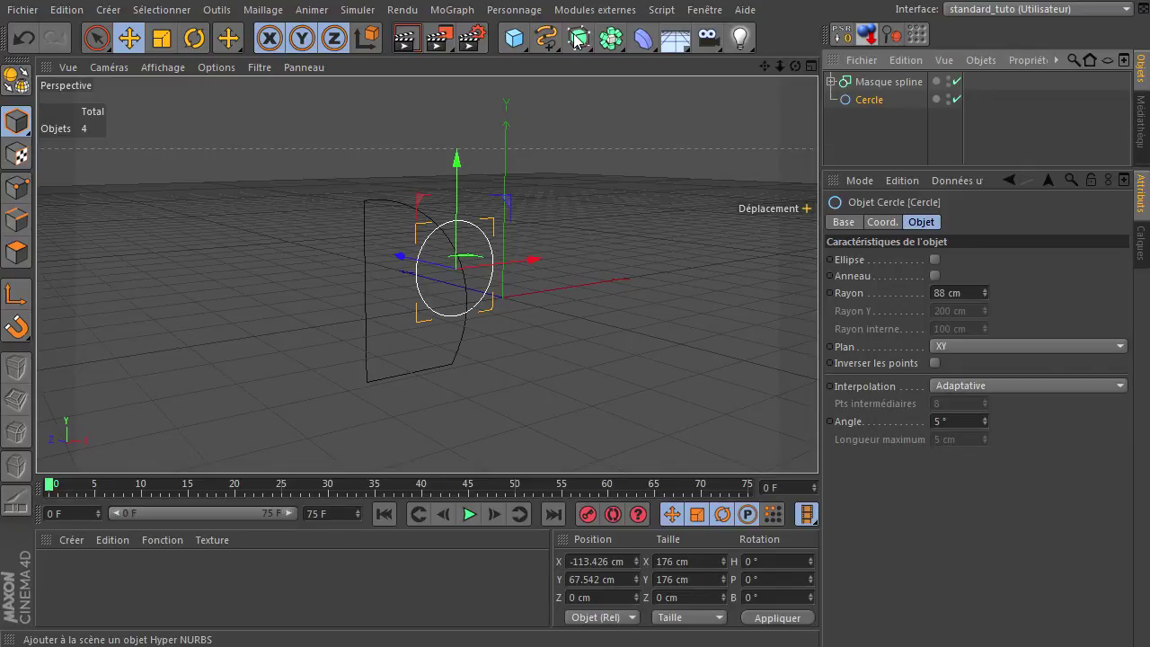
Add a second spline mask and nest the first mask and the 88 cm circle under it.
drag(577, 40, 675, 90)
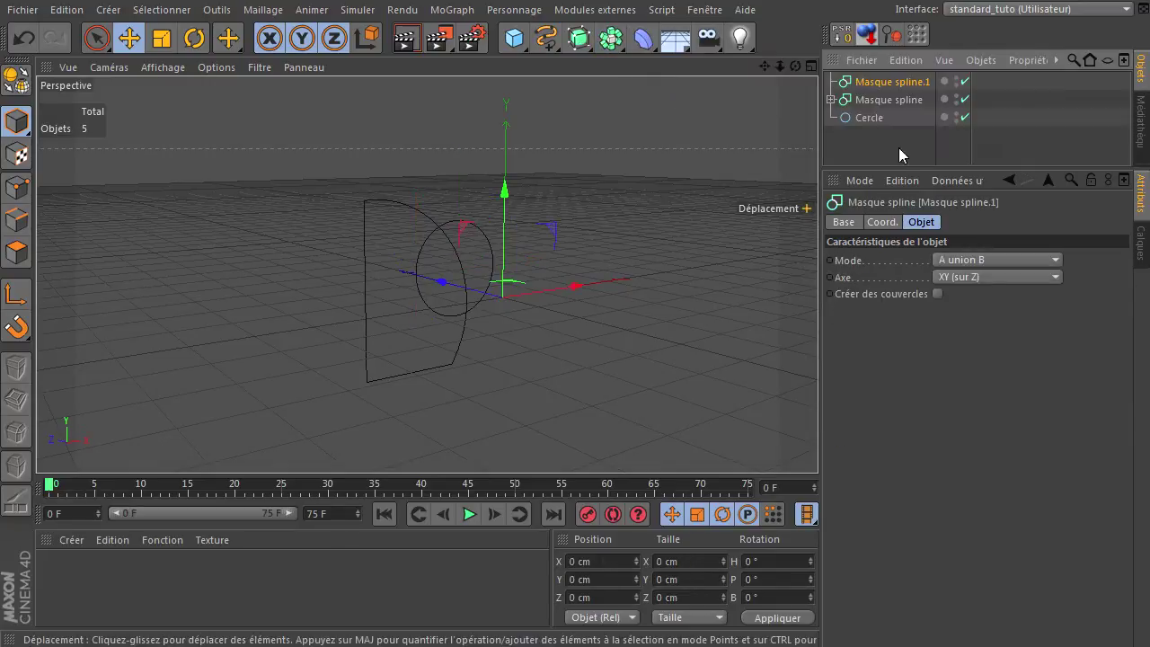
click(882, 104)
drag(885, 100, 909, 86)
click(871, 117)
Set the second spline mask's mode to B moins A to notch the D shape.
click(887, 82)
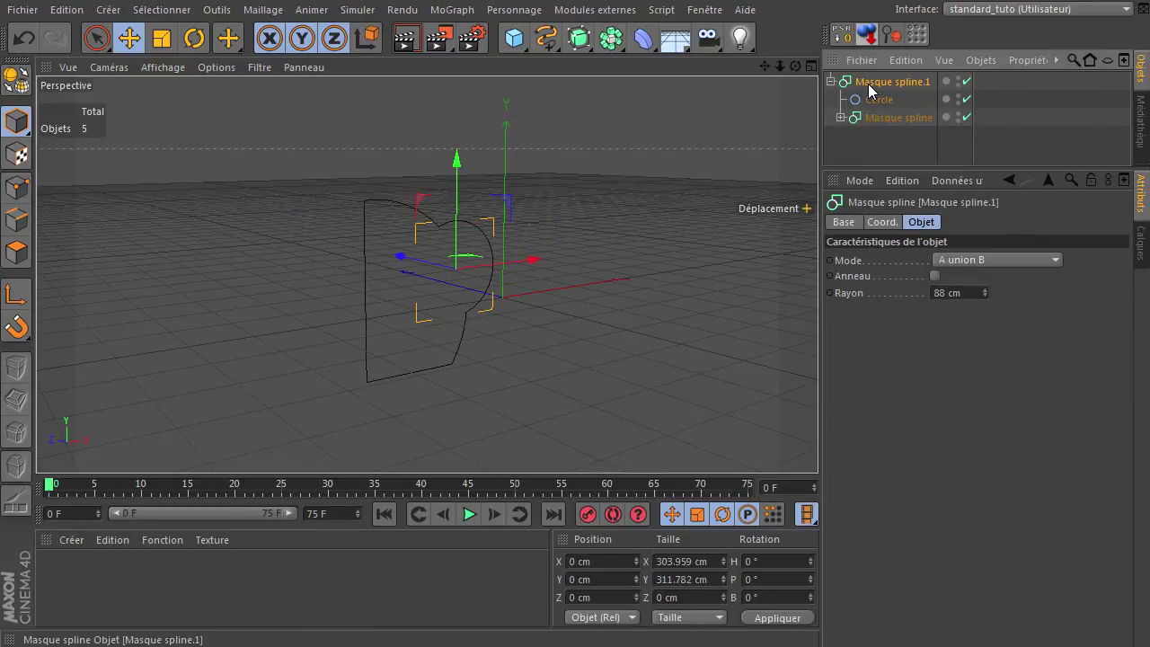
click(1001, 259)
click(988, 296)
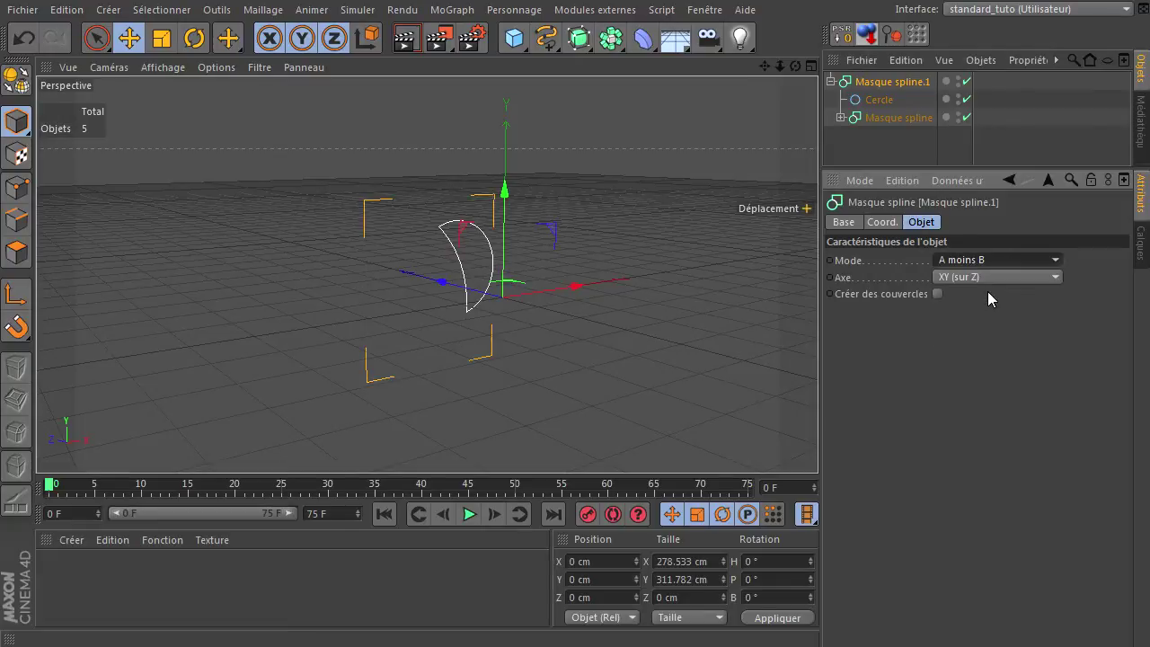
click(999, 258)
click(987, 311)
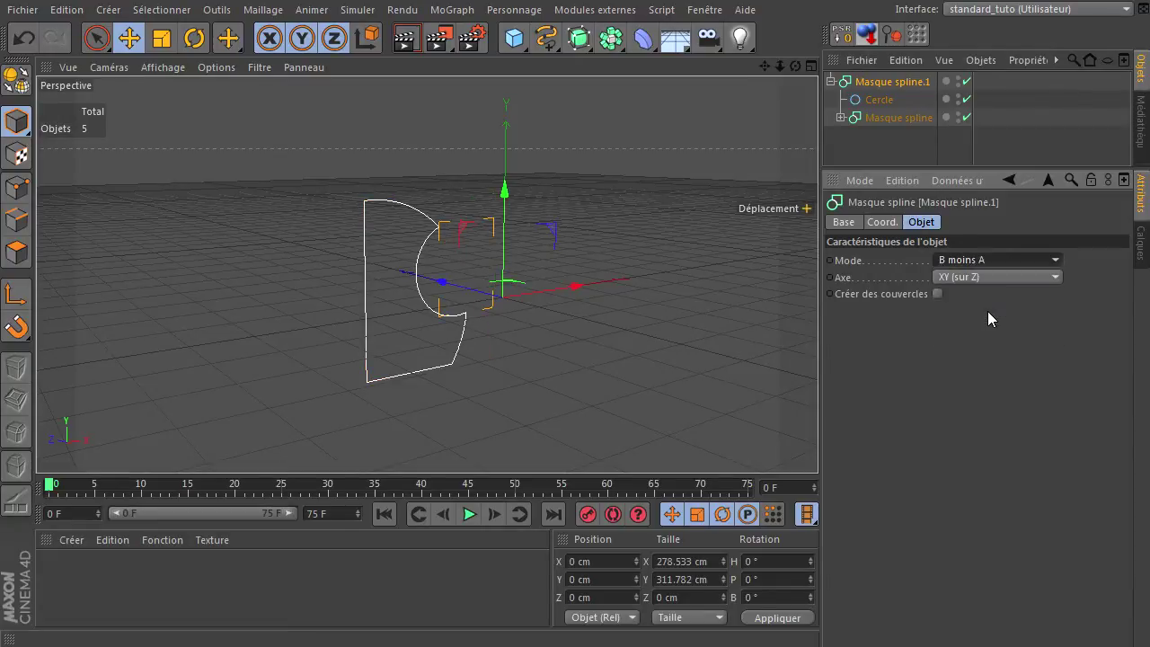
Inspect the notched outline by selecting each mask and expanding the first mask's rectangle and circle.
click(486, 371)
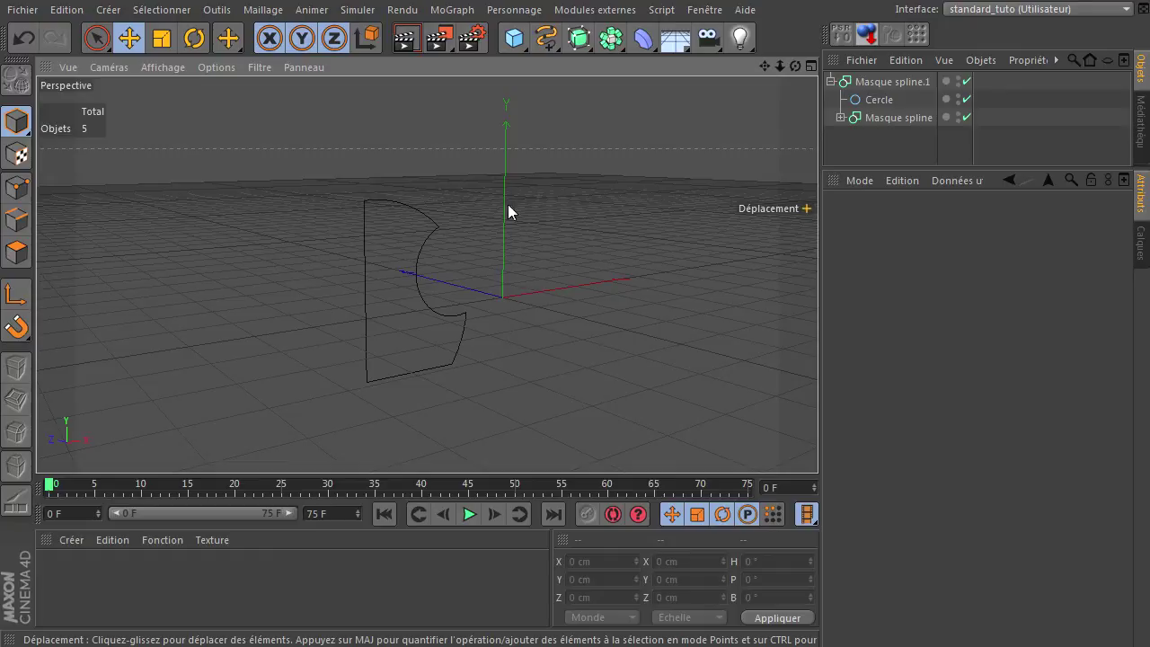
click(879, 115)
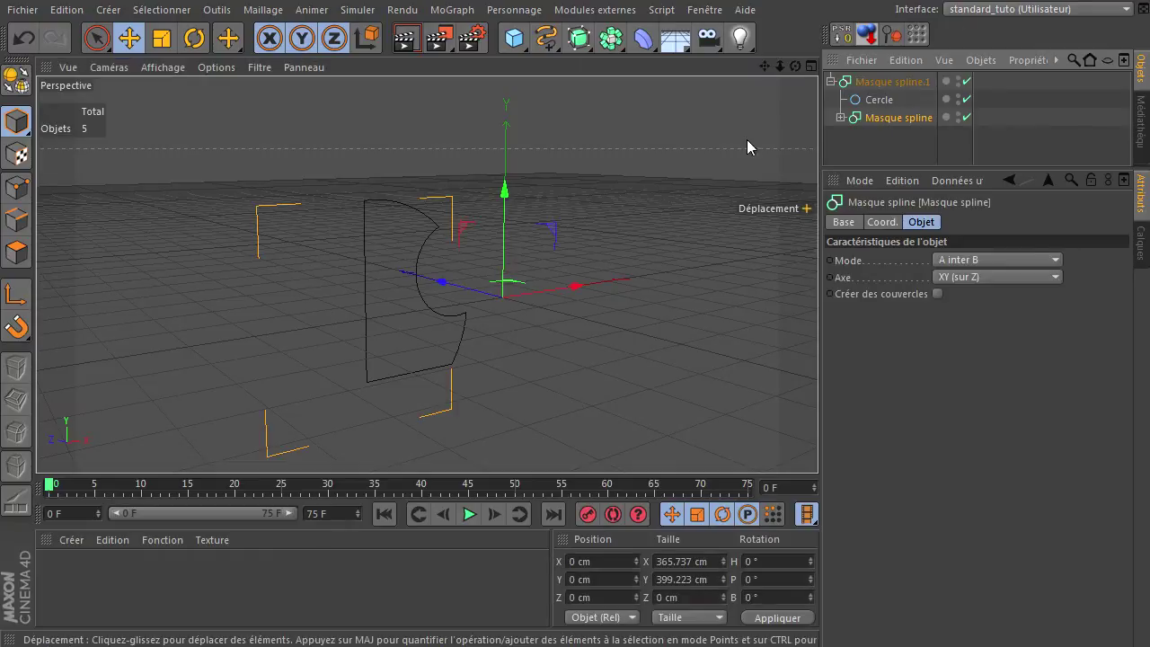
click(859, 81)
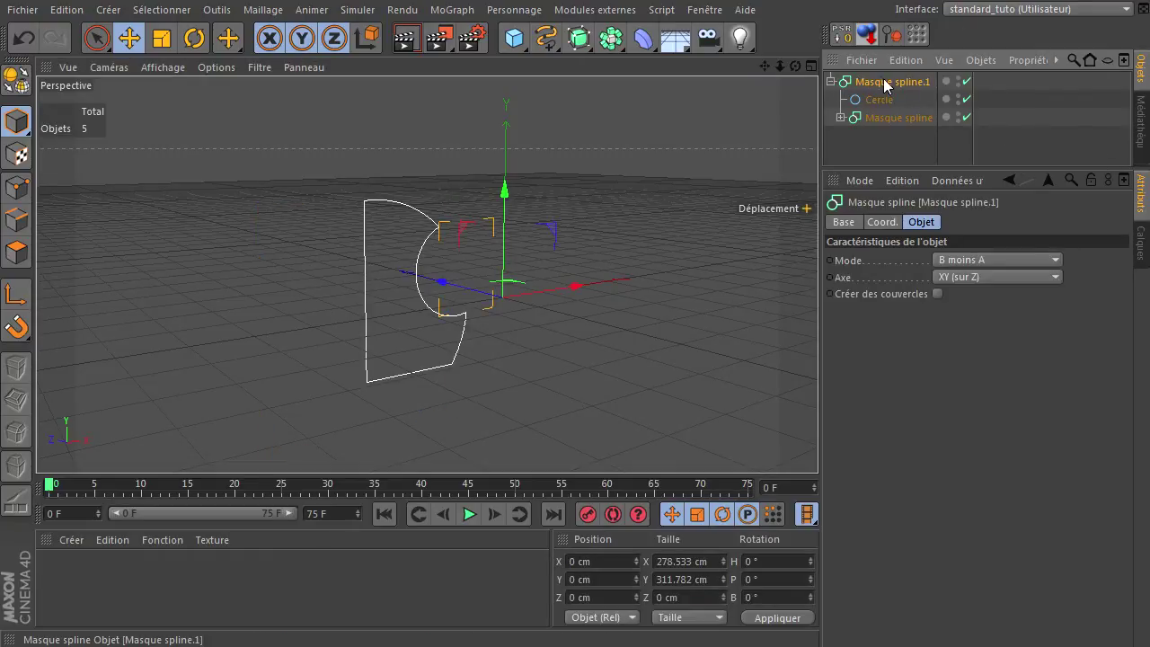
click(892, 144)
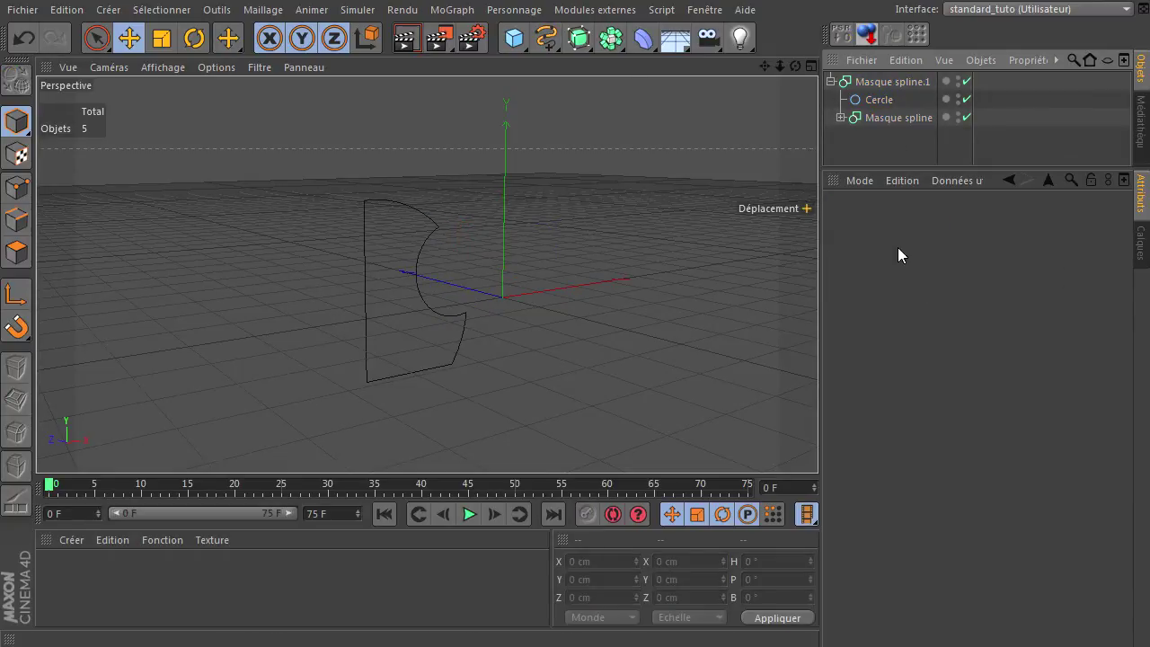
click(880, 120)
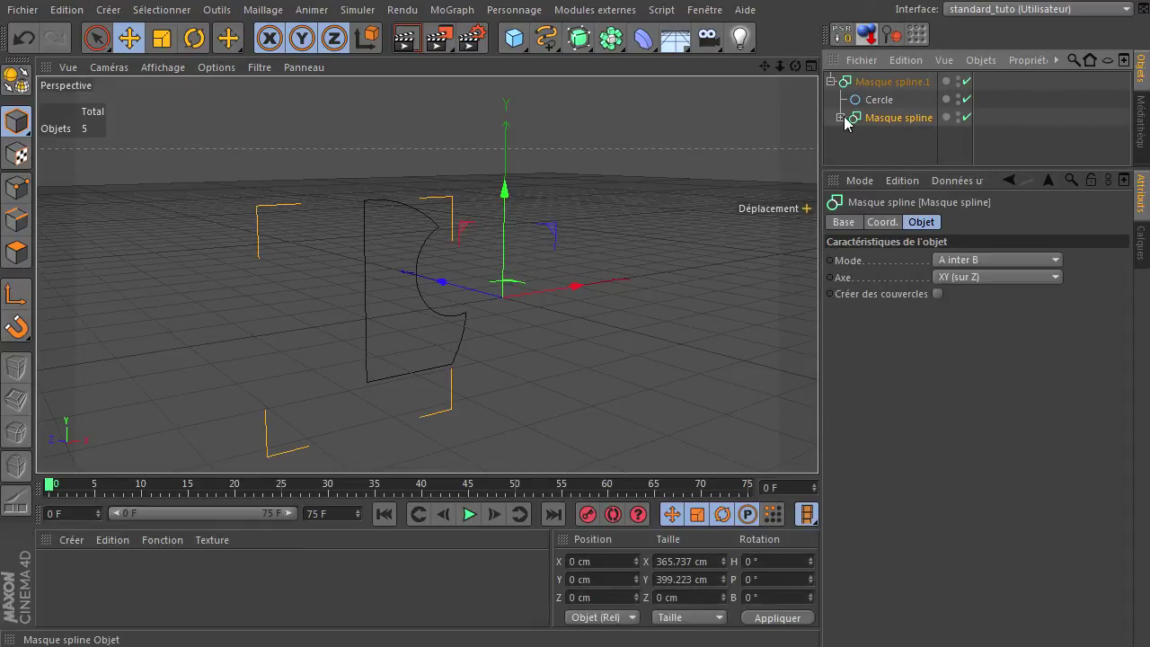
click(841, 118)
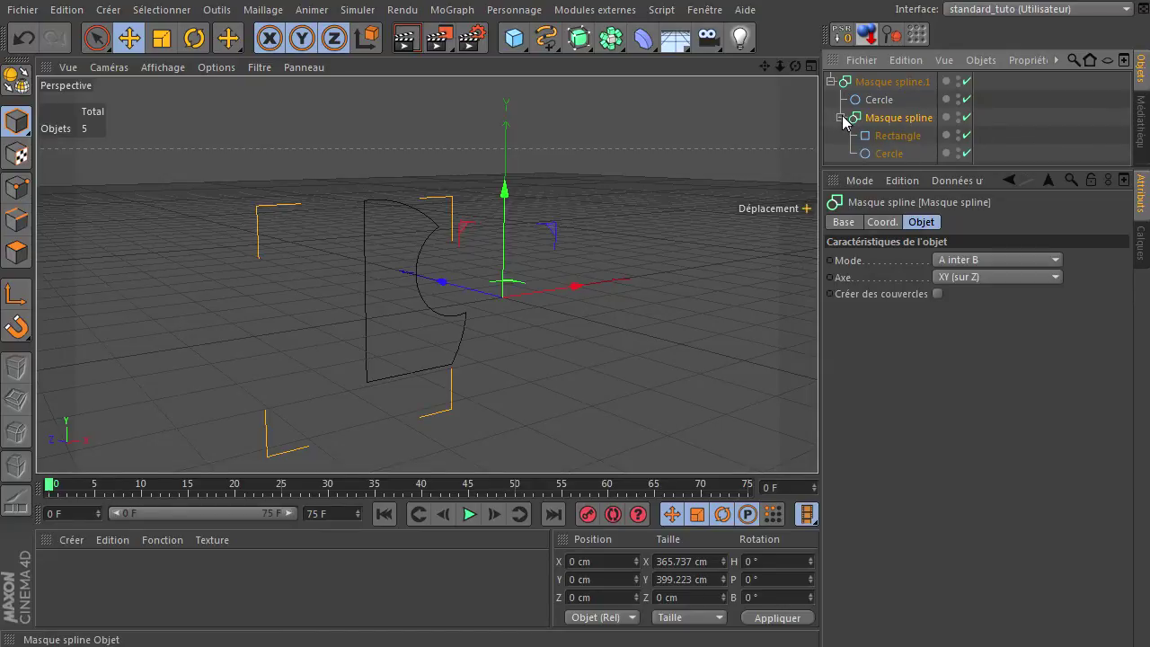
click(841, 118)
click(880, 157)
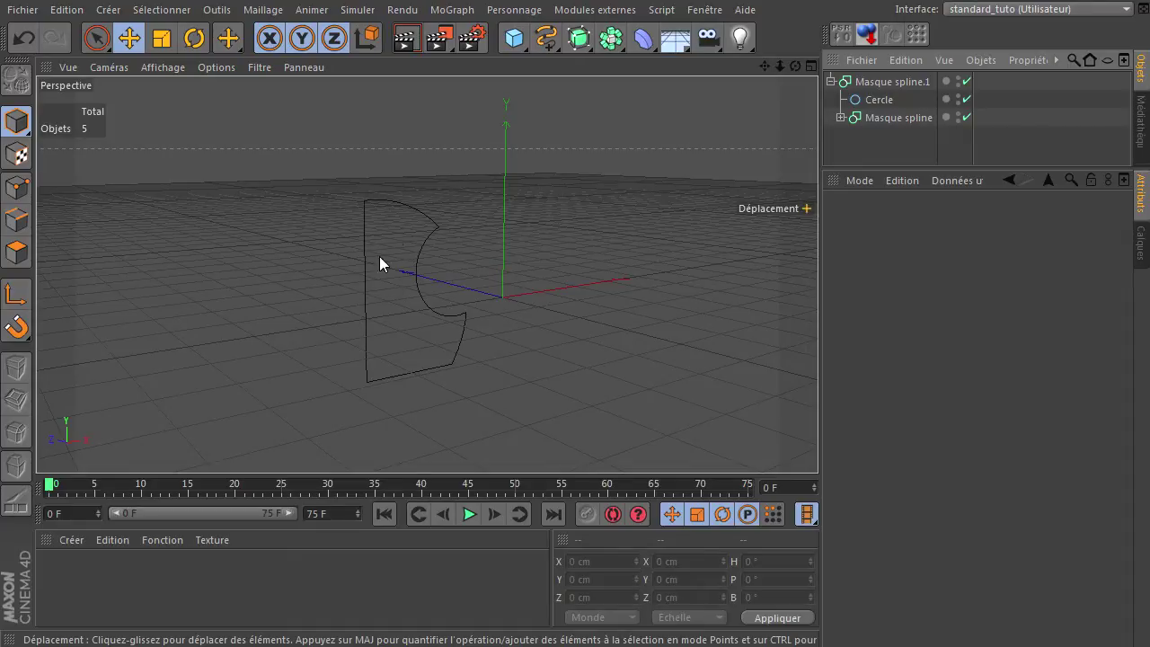
click(867, 114)
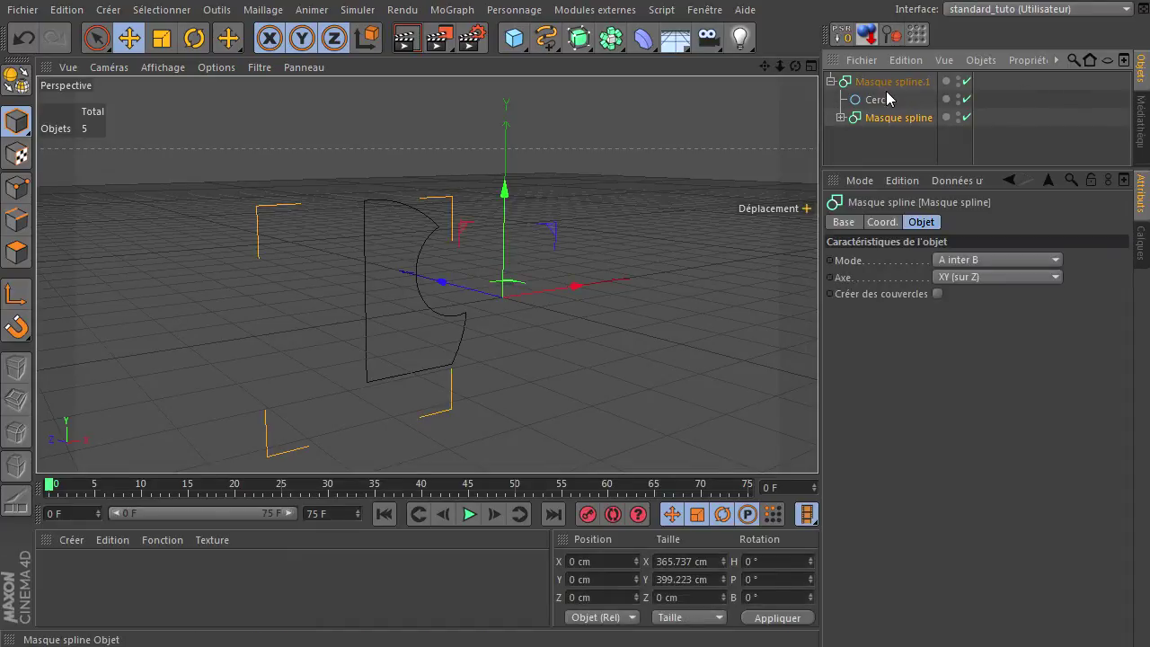
click(889, 82)
Extrude the combined spline mask with an Extrusion generator and orbit to check the panel.
click(894, 140)
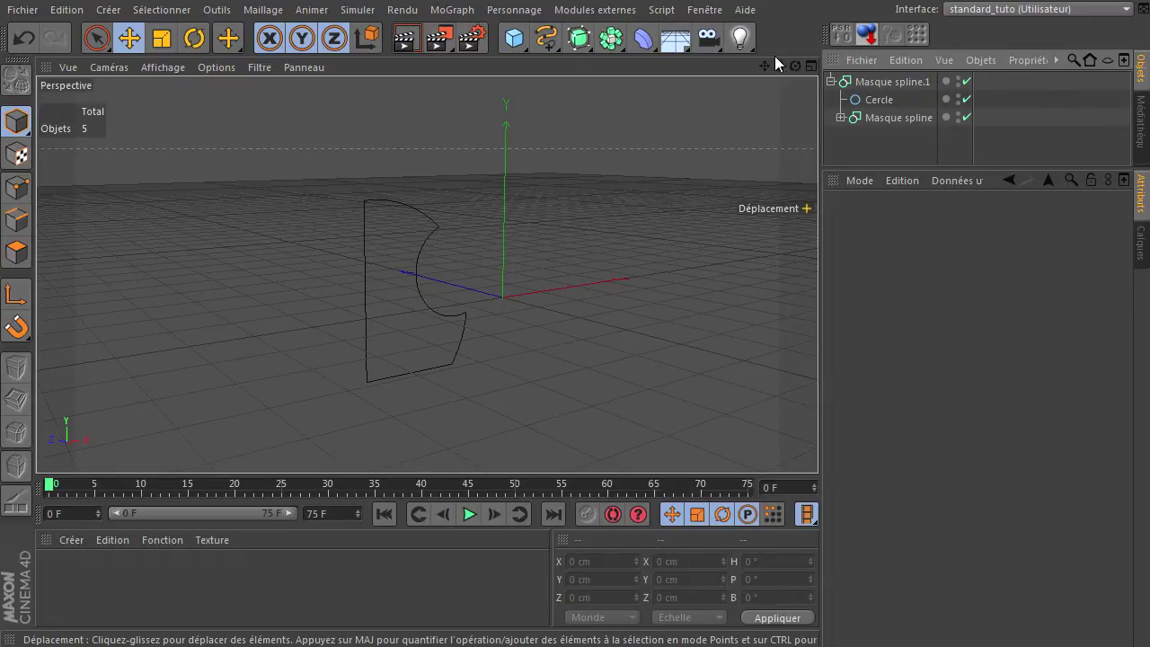
click(585, 49)
click(851, 53)
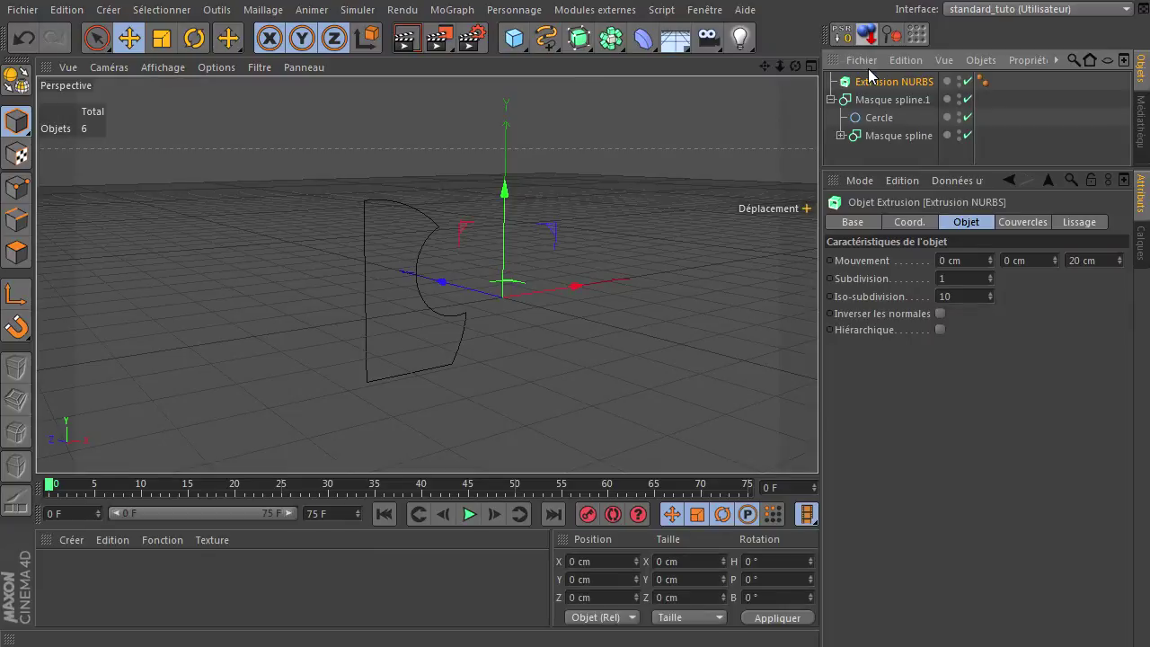
drag(884, 99, 897, 79)
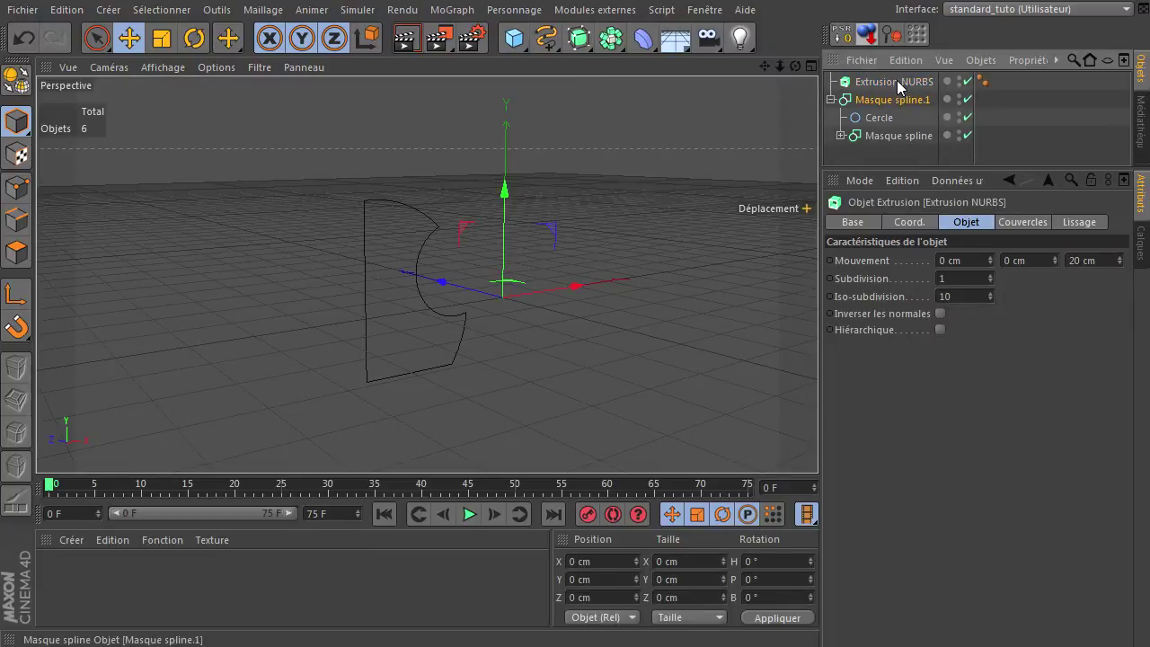
click(886, 163)
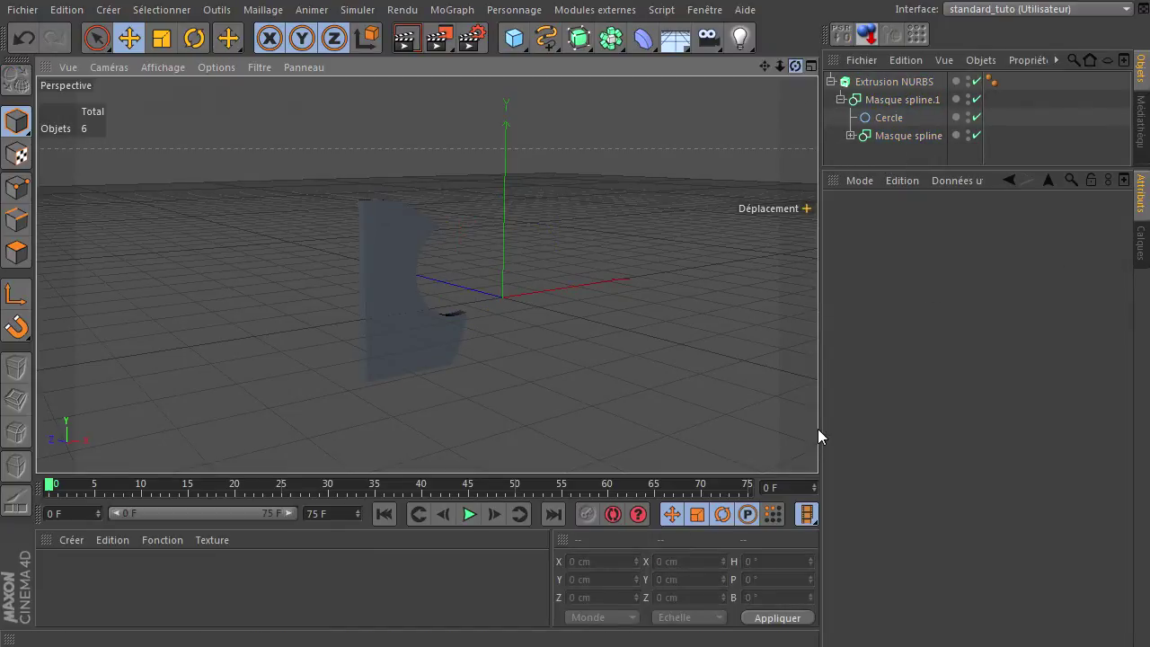
alt+drag(817, 437, 817, 441)
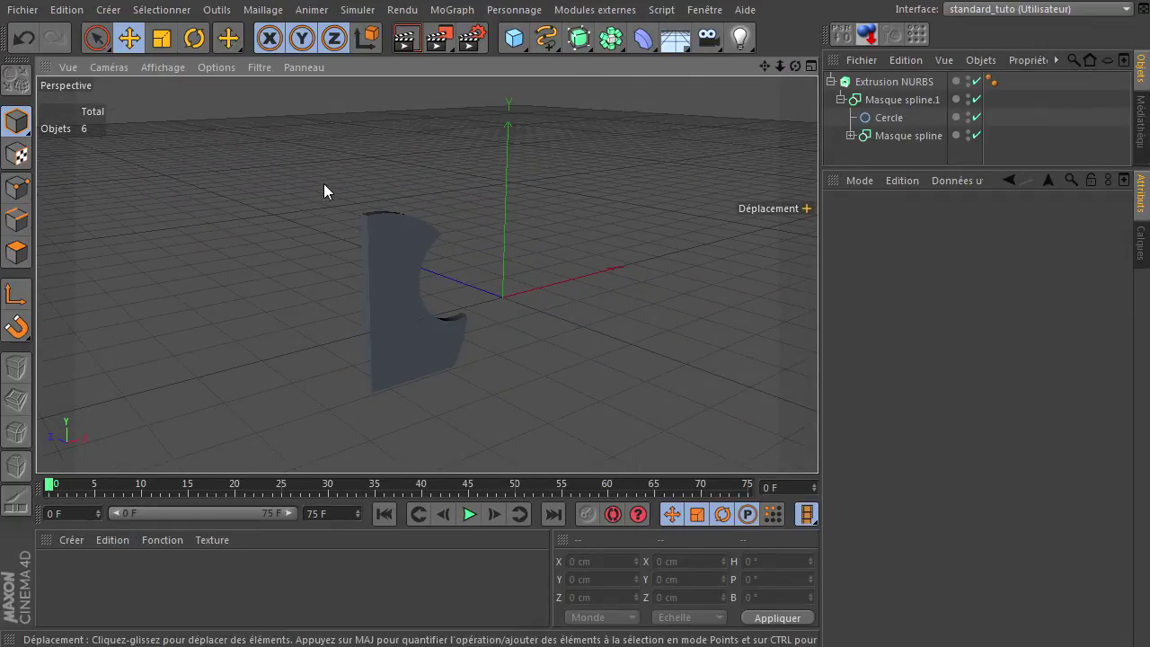
Close all scenes without saving.
click(23, 10)
click(49, 132)
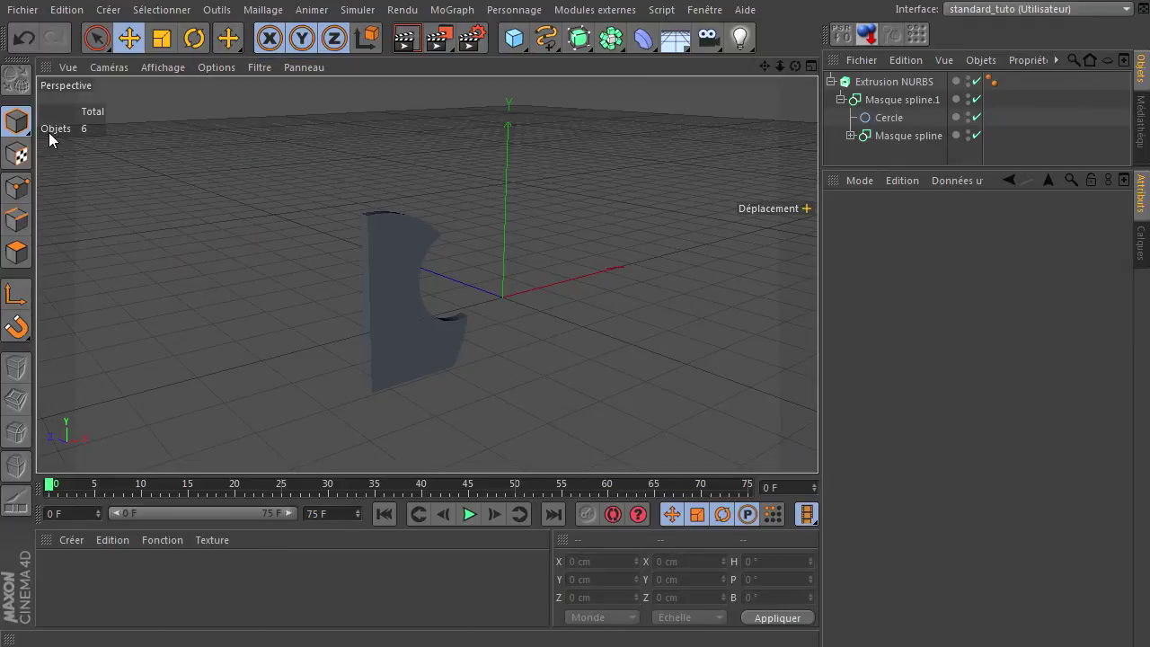
click(925, 508)
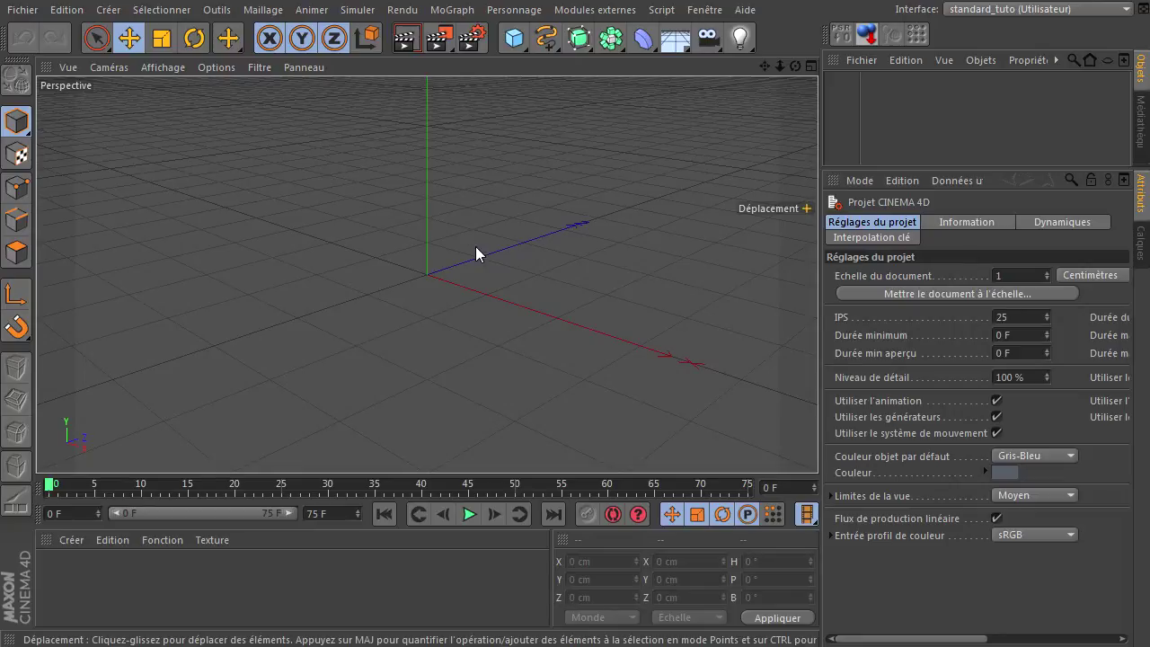
Add a Null object (Neutre) at the origin of the empty scene.
drag(513, 37, 546, 66)
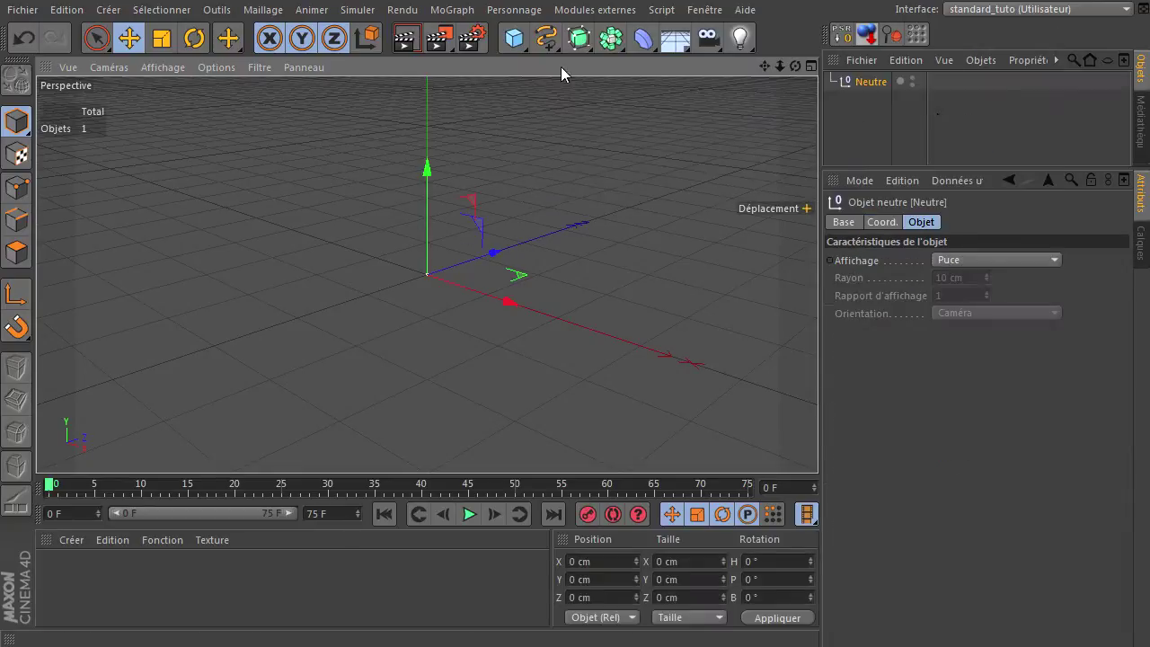
Add an XPresso tag to the Neutre null and widen its editor.
right_click(873, 83)
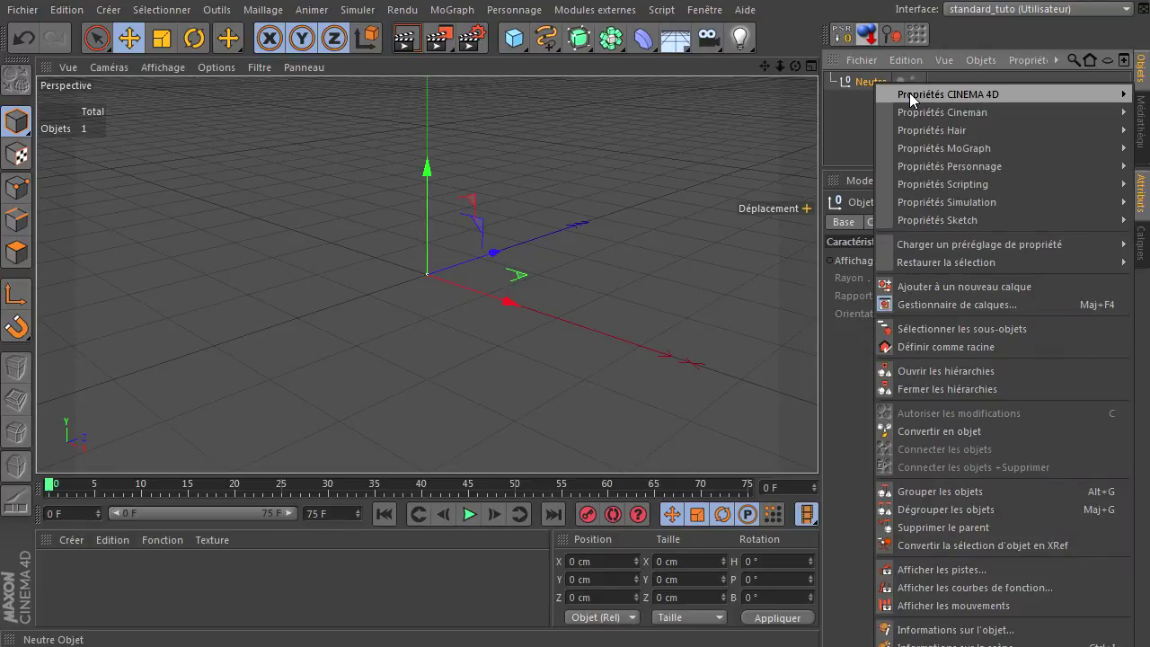
click(1139, 489)
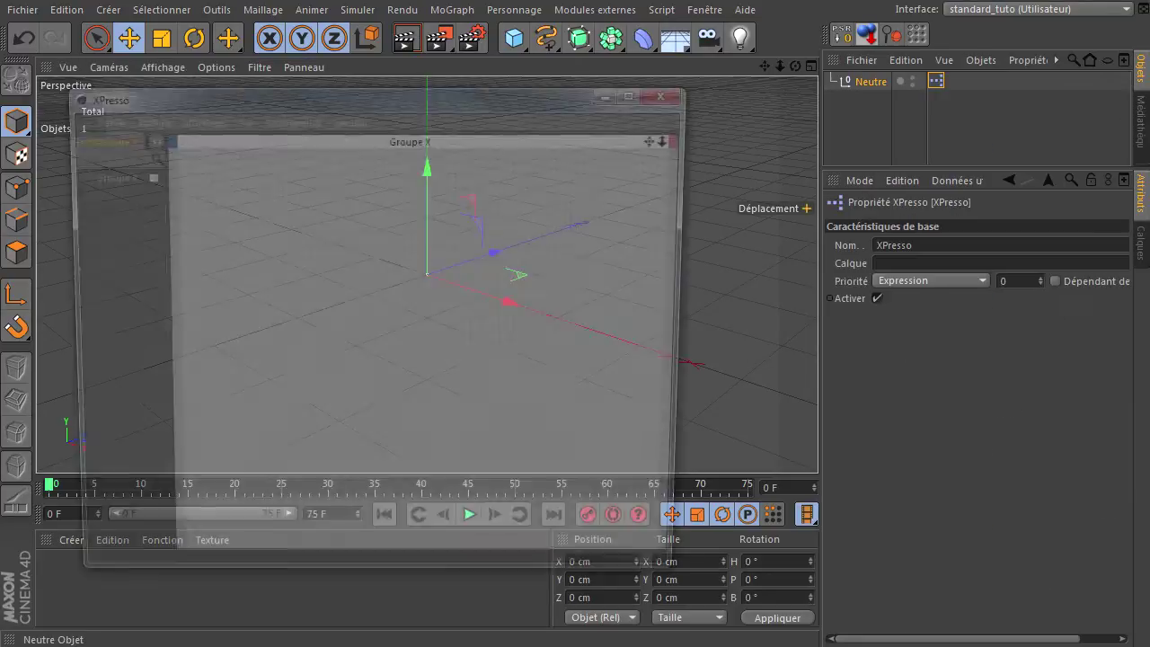
drag(697, 224, 1113, 225)
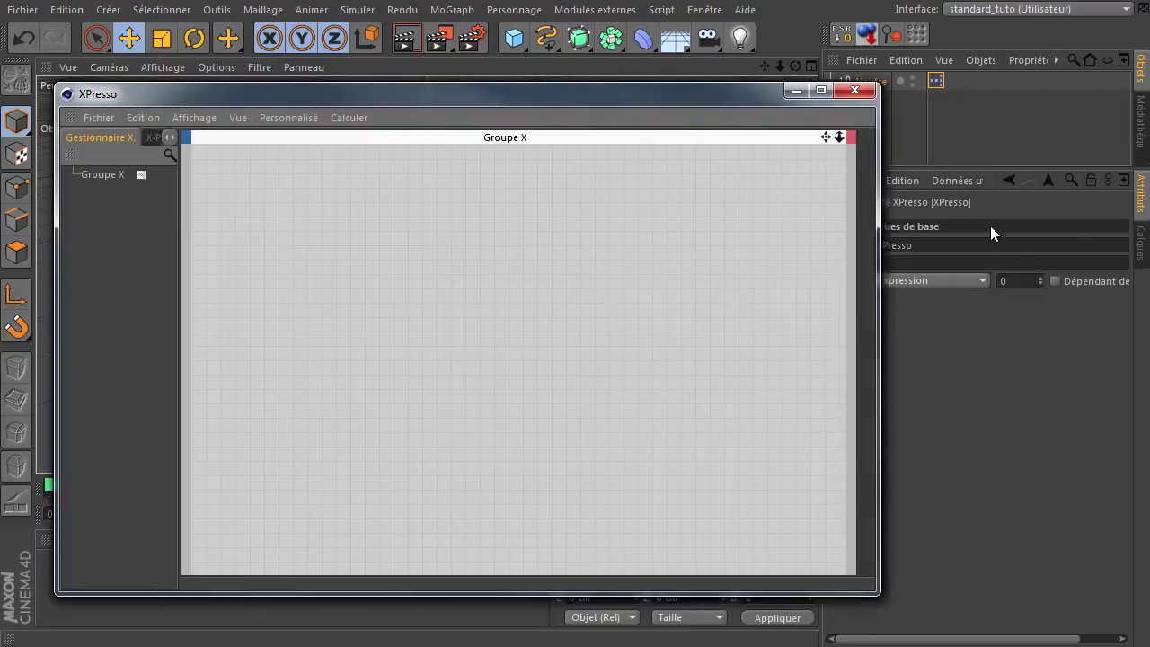
Show X-Pool with Opérateurs système > XPresso > Généralités expanded in an enlarged editor.
click(155, 139)
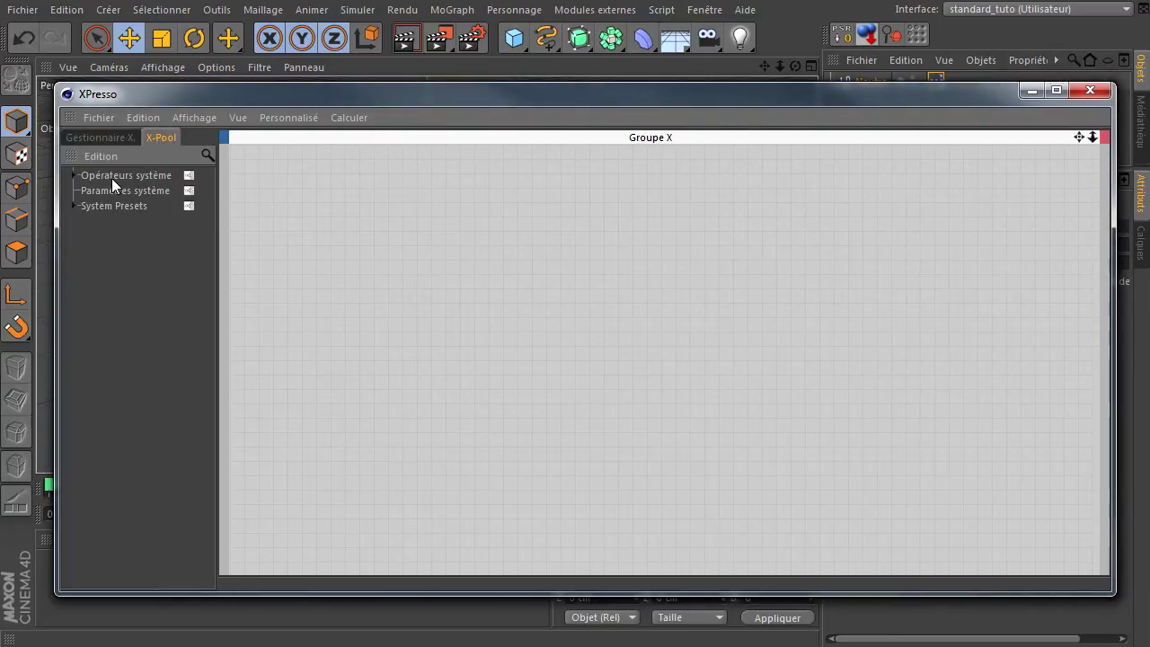
click(72, 176)
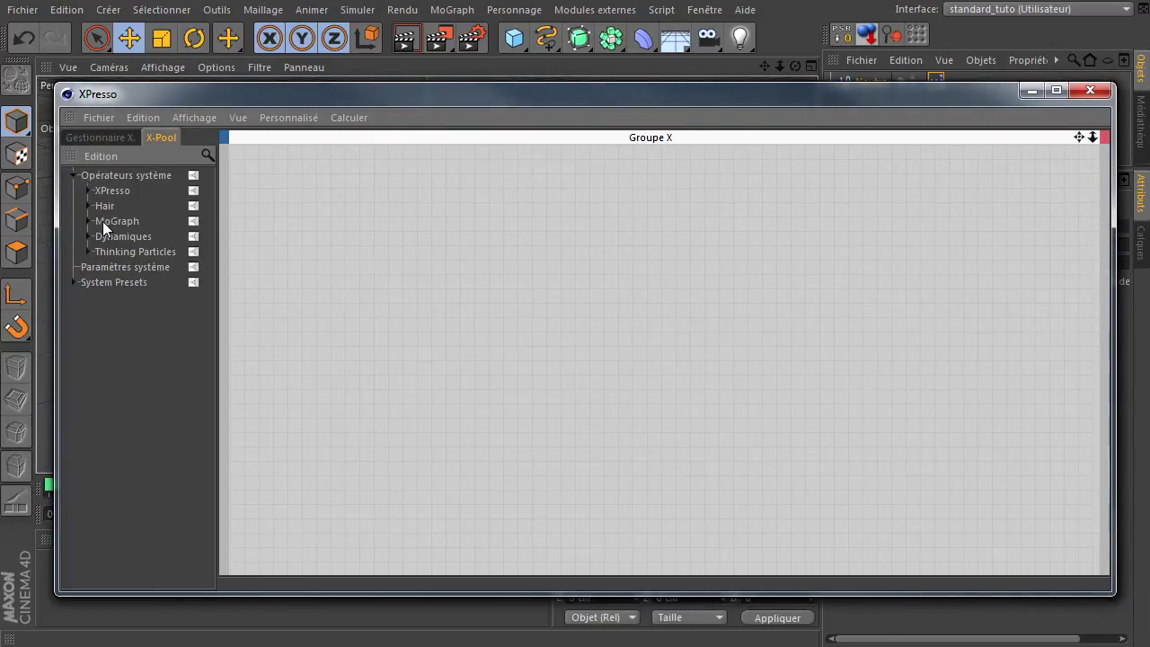
click(89, 190)
drag(277, 95, 231, 26)
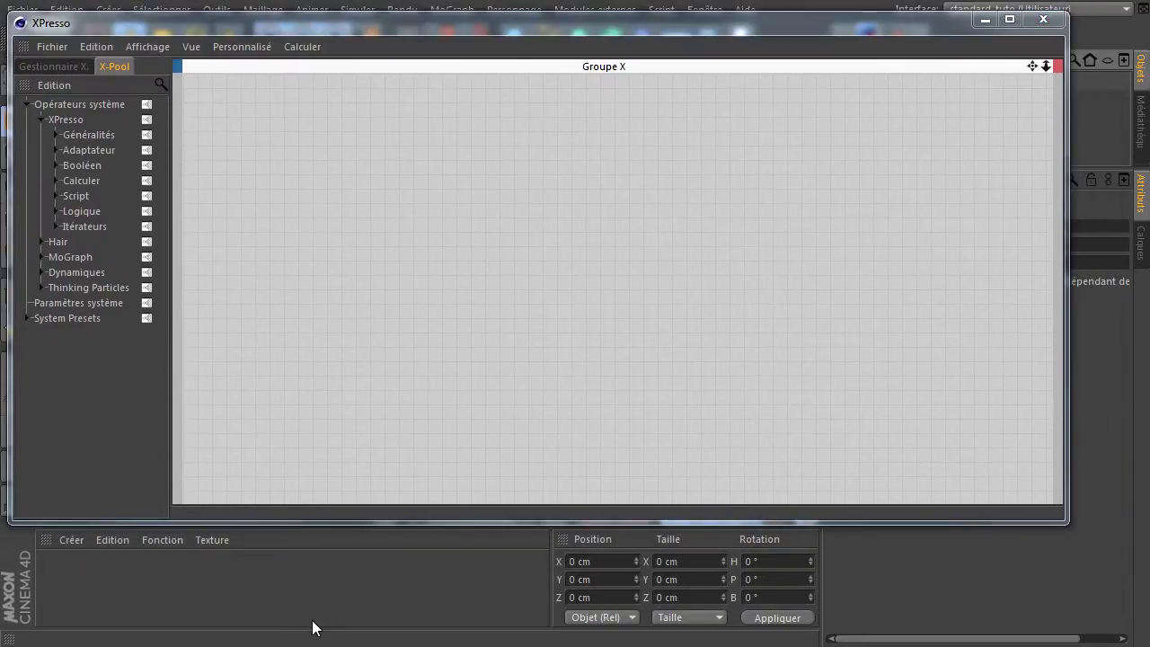
drag(363, 522, 366, 615)
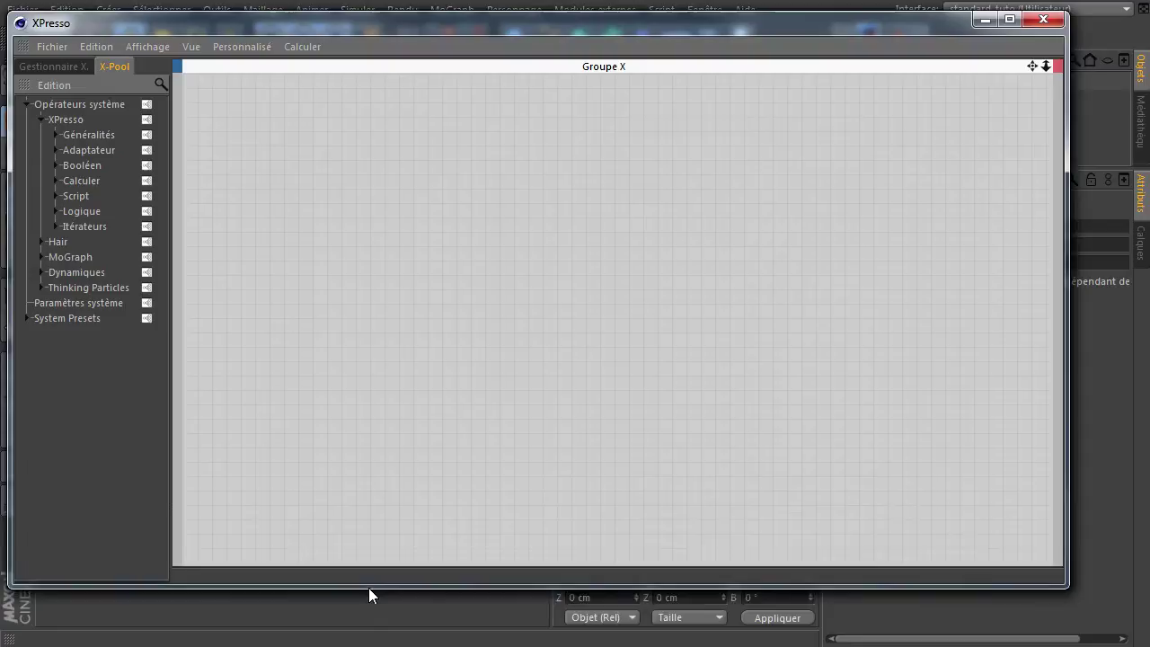
click(57, 135)
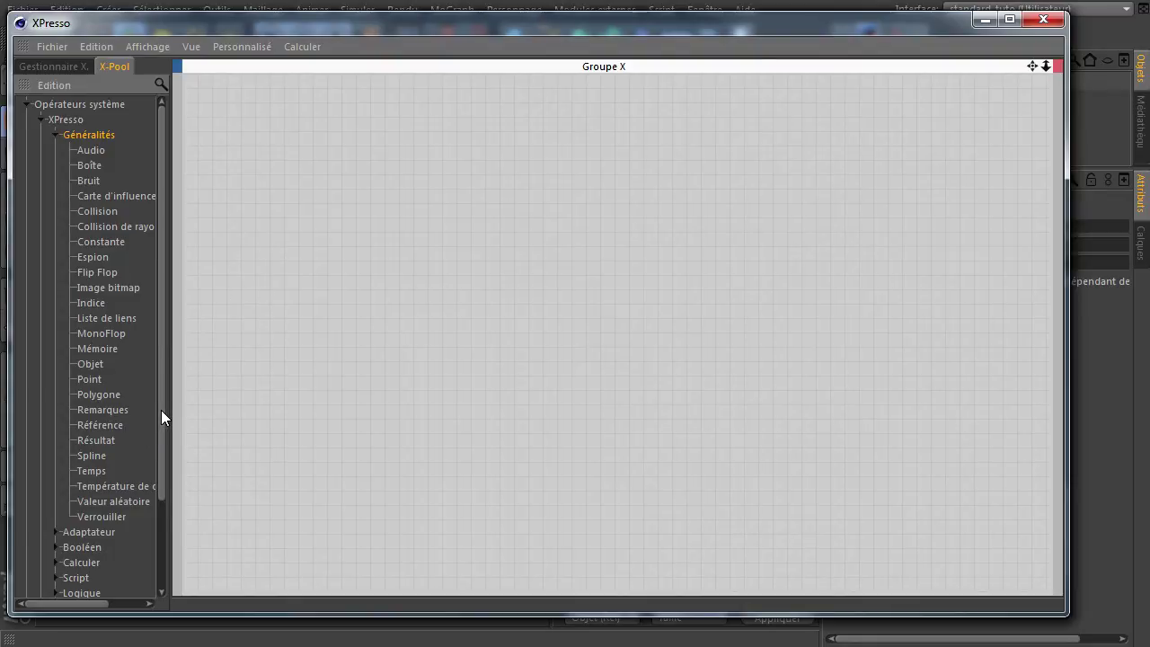
Place a Degrés node from the Calculer operators onto the Groupe X graph.
drag(161, 409, 161, 488)
click(56, 463)
scroll(83, 466, down, 2)
scroll(130, 399, down, 2)
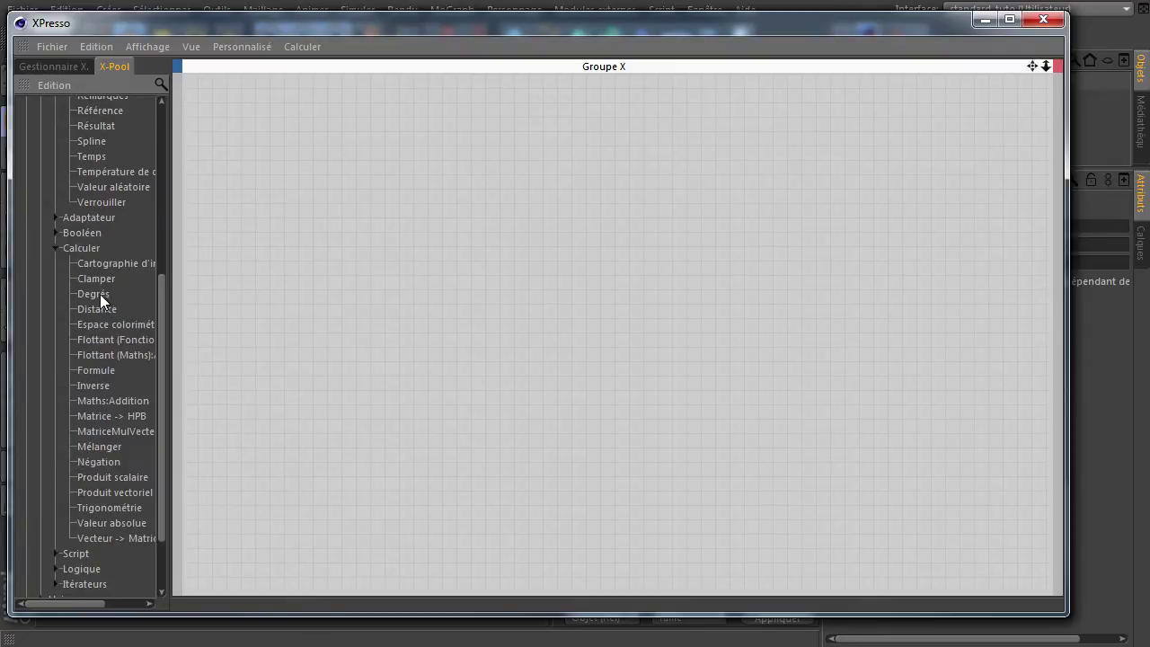
drag(507, 192, 508, 194)
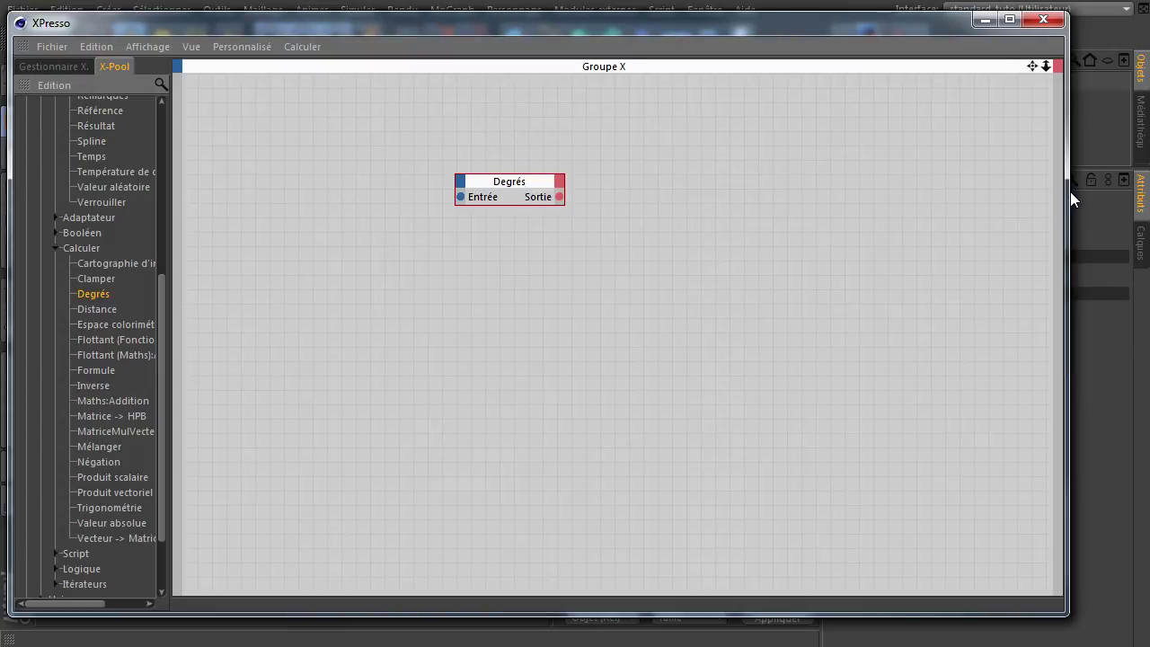
drag(1070, 199, 803, 245)
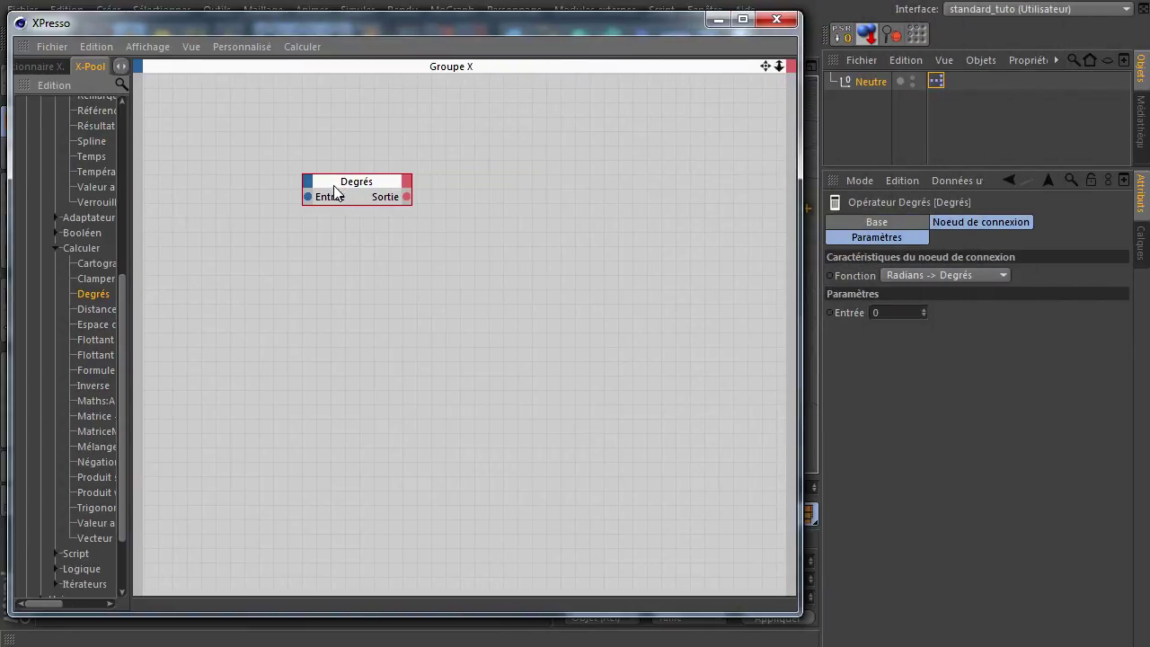
drag(333, 190, 422, 144)
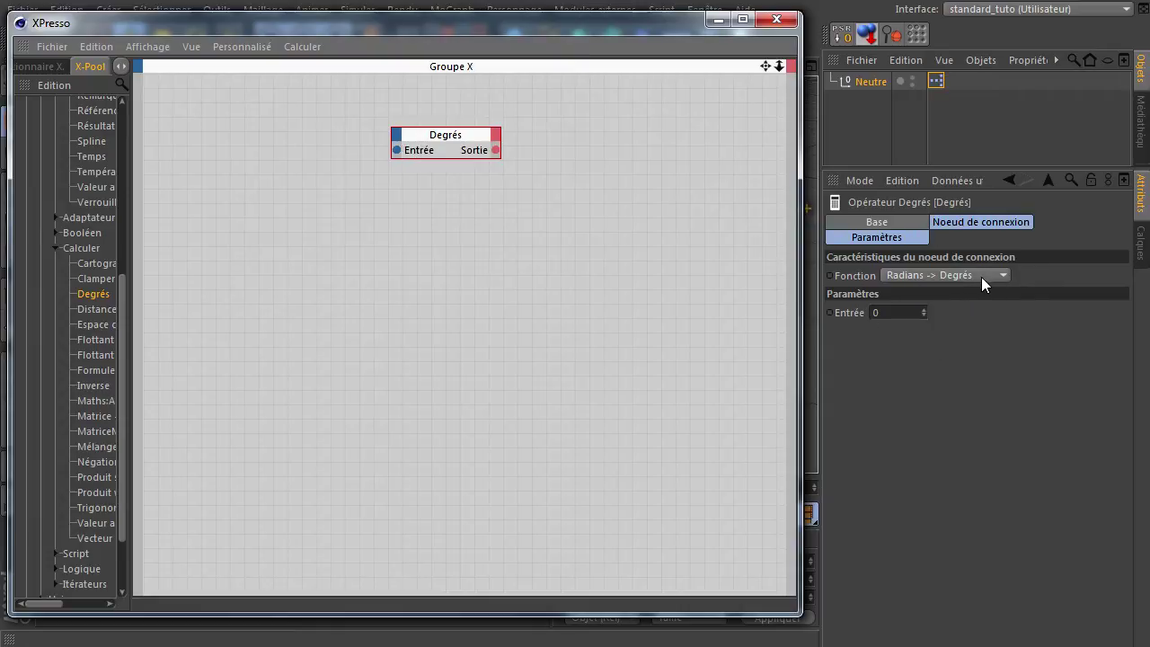
Set the Degrés node's Fonction to Degrés -> Radians and reposition it.
click(954, 272)
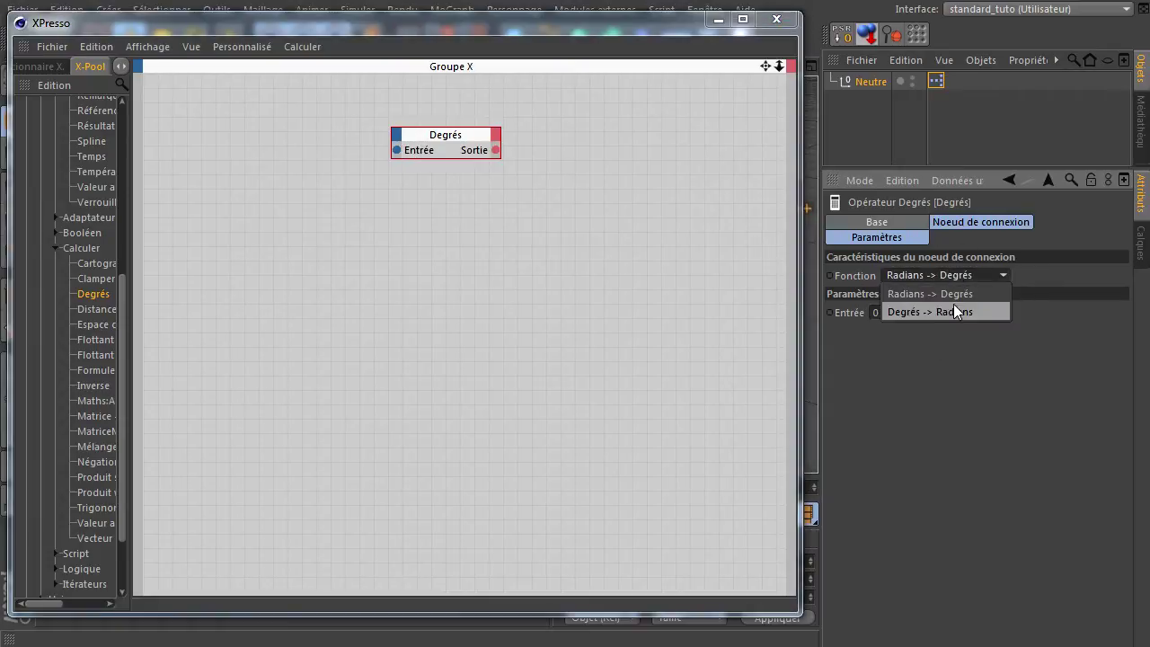
click(952, 310)
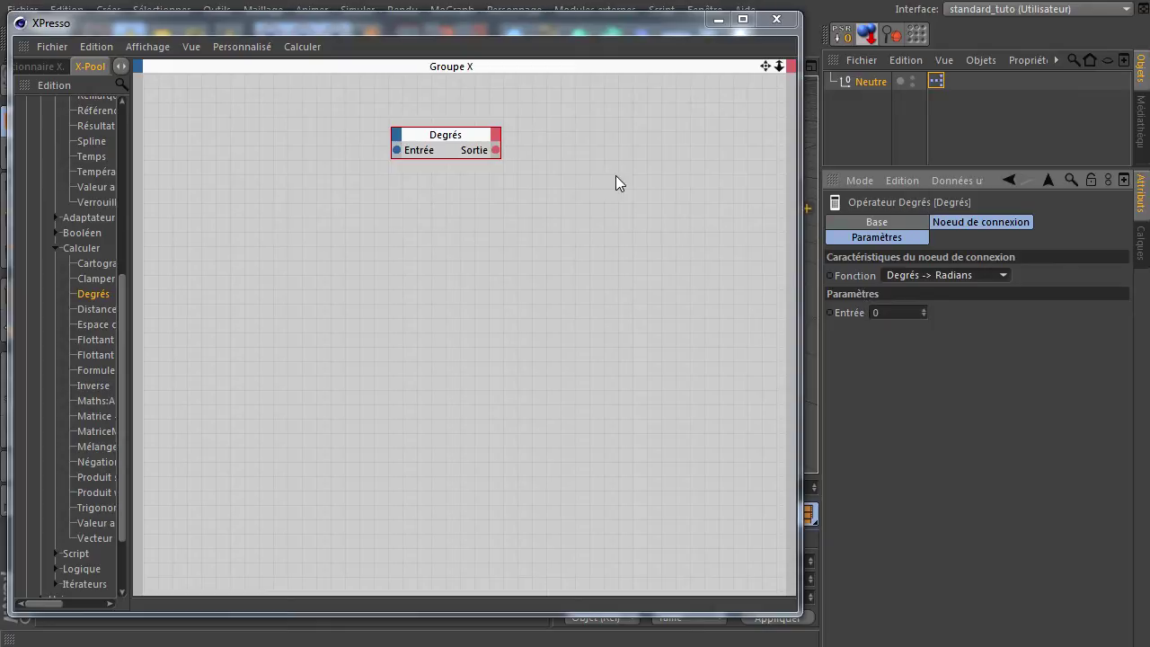
drag(433, 133, 444, 236)
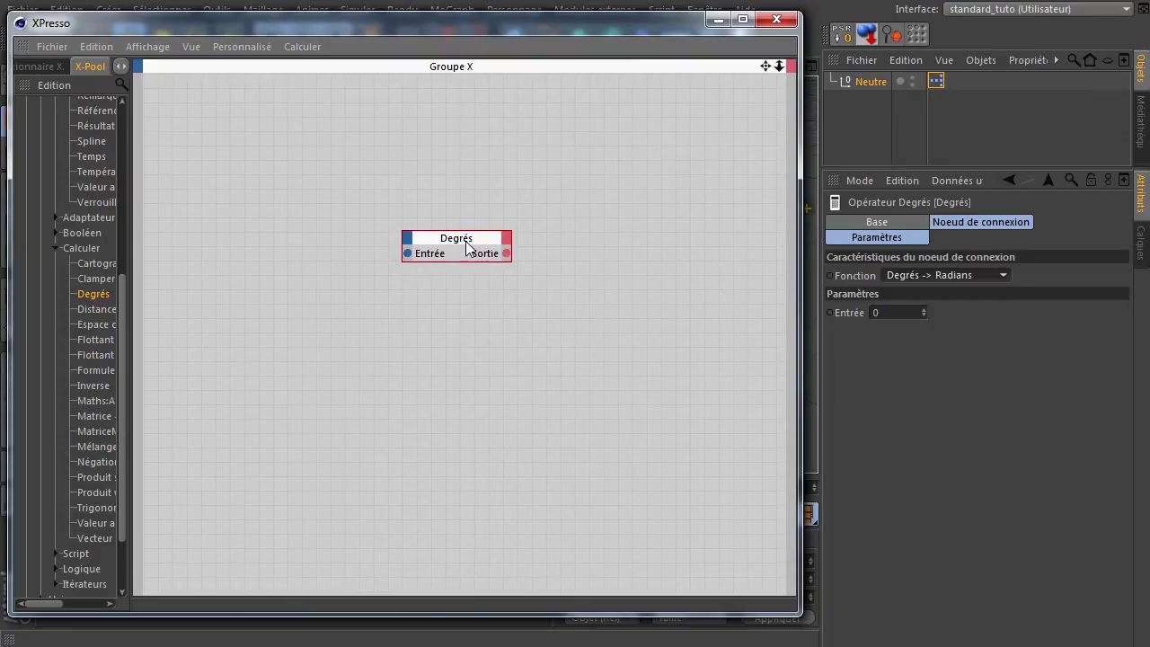
drag(466, 247, 462, 199)
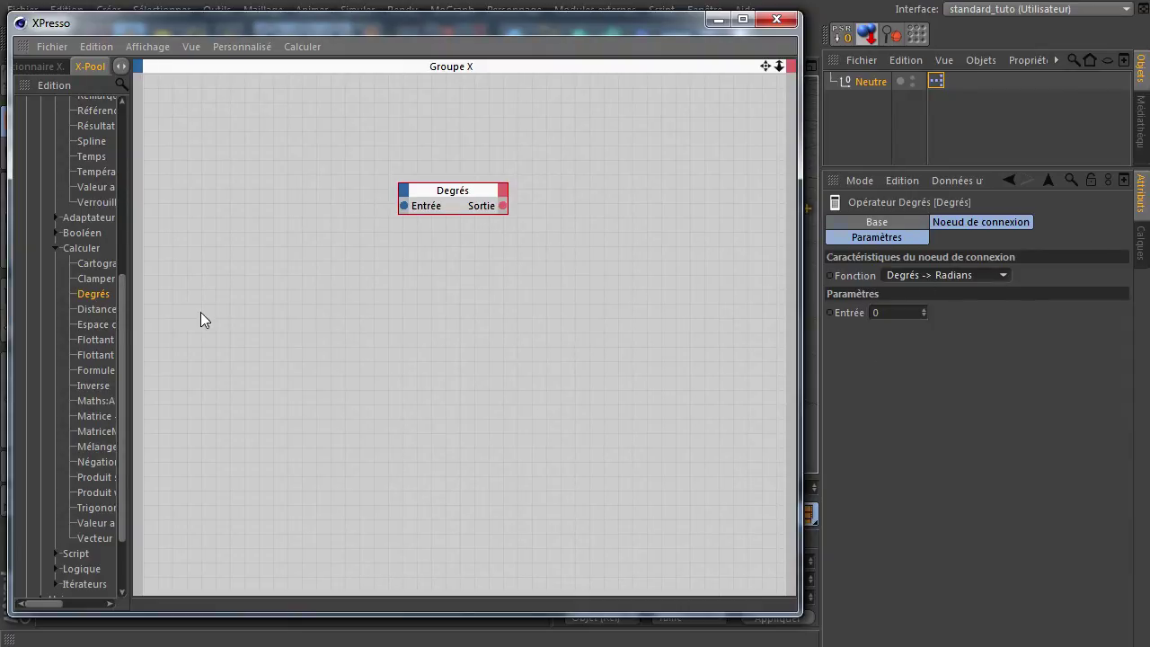
Add Matrice -> Vecteurs and Vecteurs -> Matrice adapter nodes, then delete all graph nodes.
drag(131, 327, 229, 330)
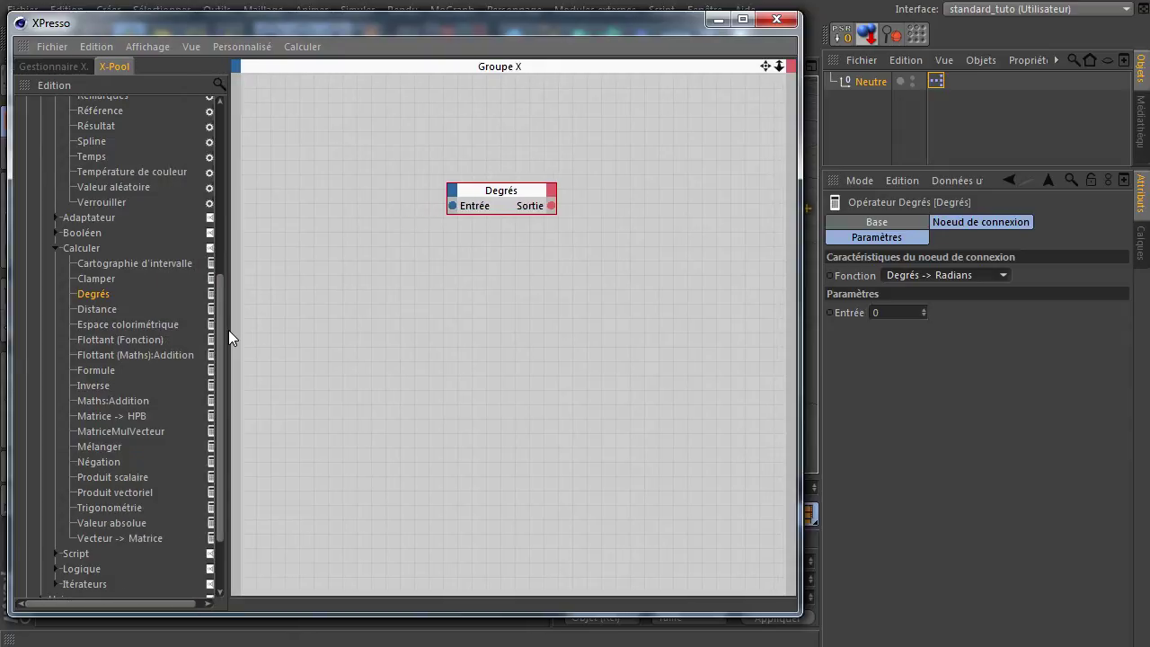
click(57, 217)
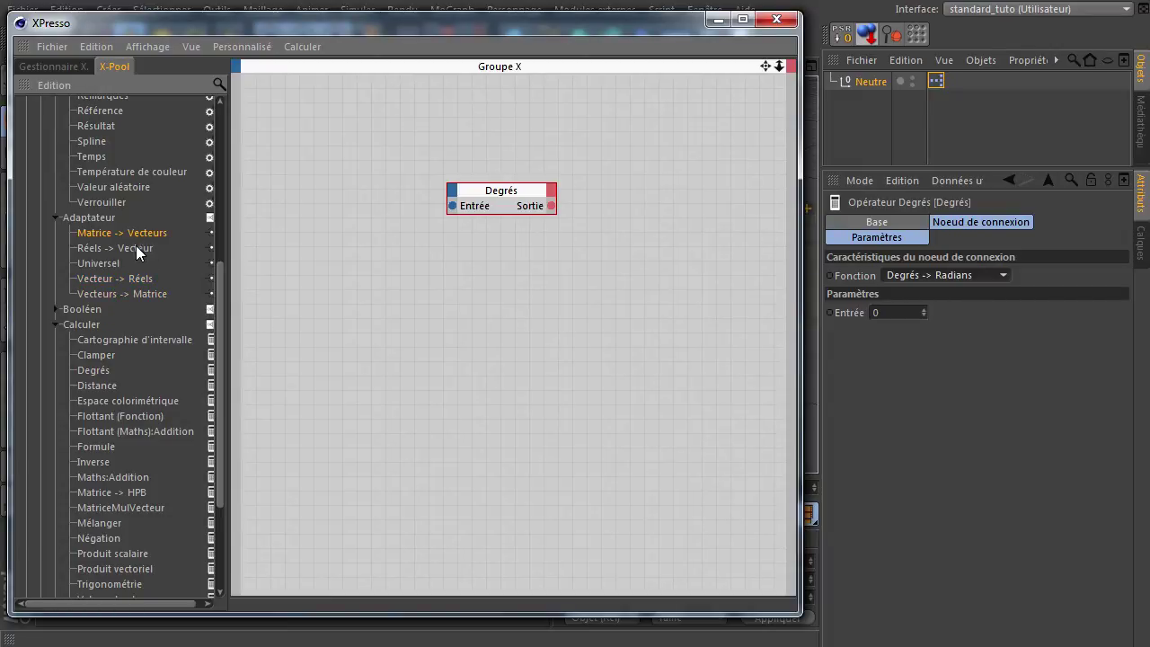
drag(136, 239, 579, 368)
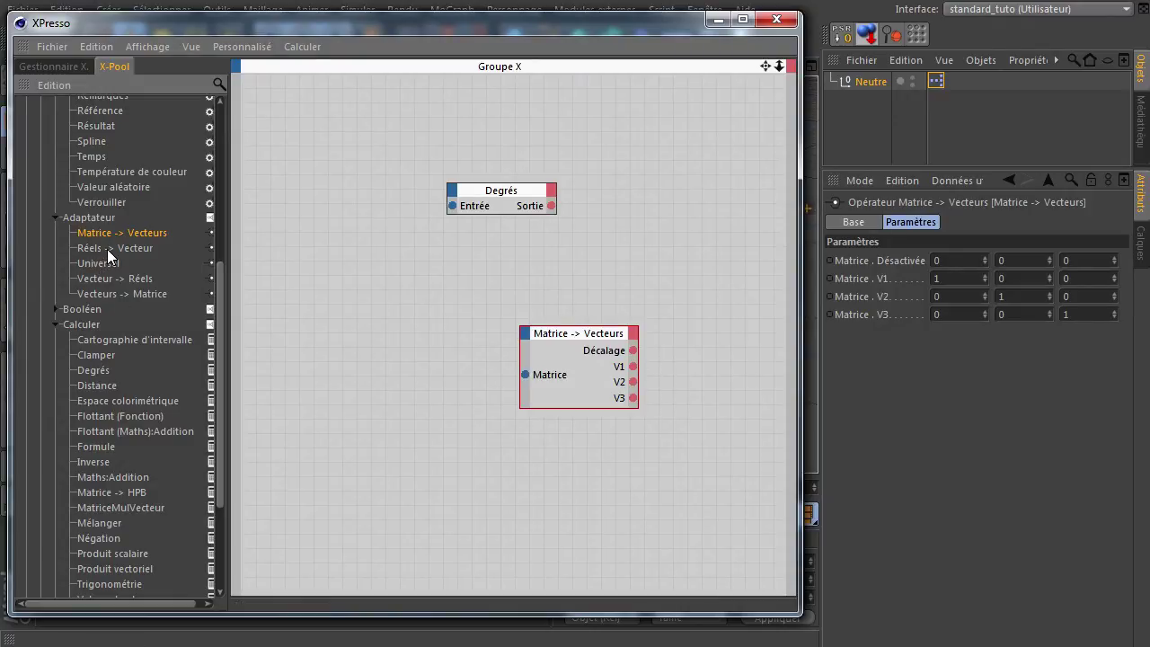
drag(528, 293, 528, 293)
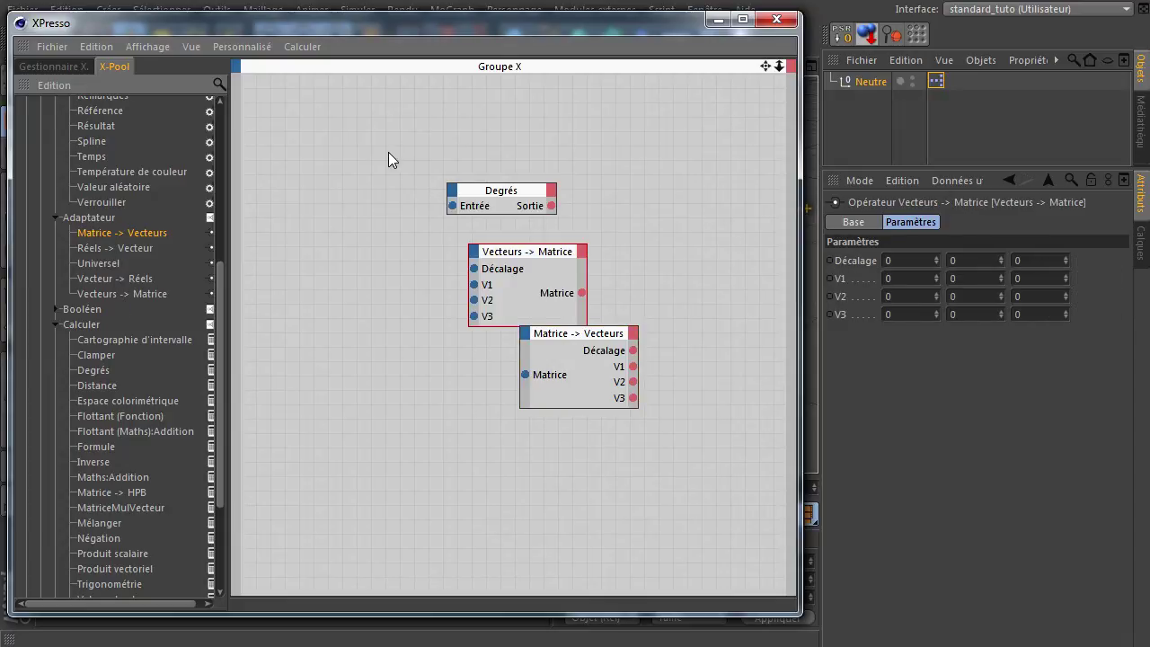
drag(388, 159, 682, 457)
key(Delete)
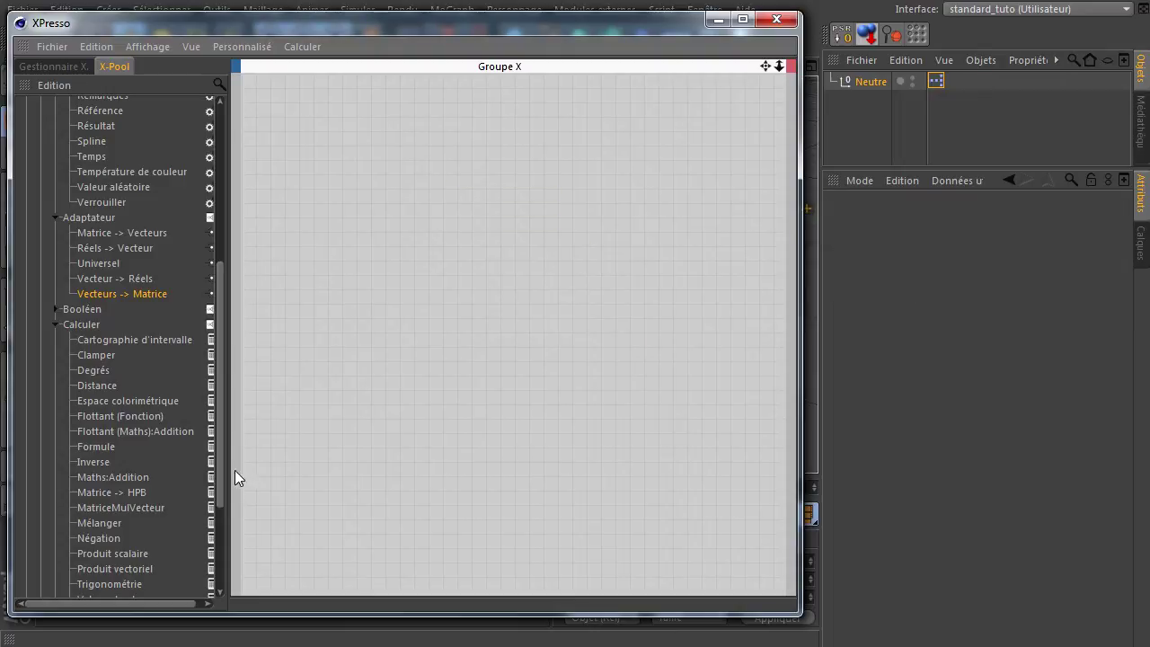
Add Est neutre and Est égal à logic nodes, then box-select and delete them.
drag(218, 467, 217, 544)
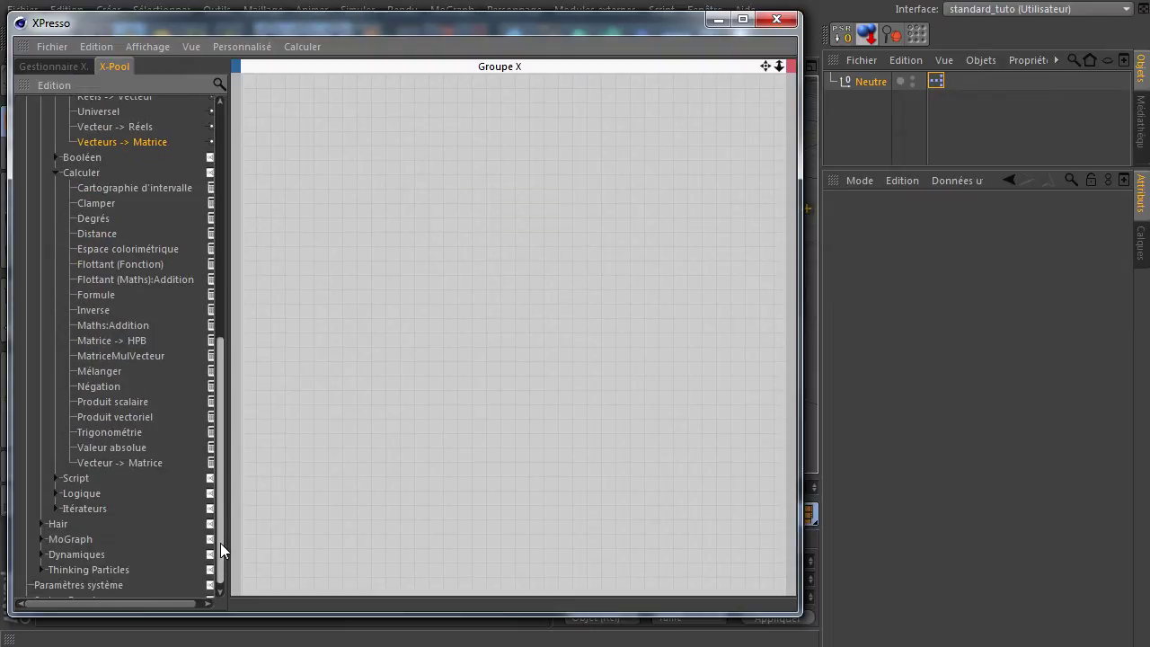
click(54, 492)
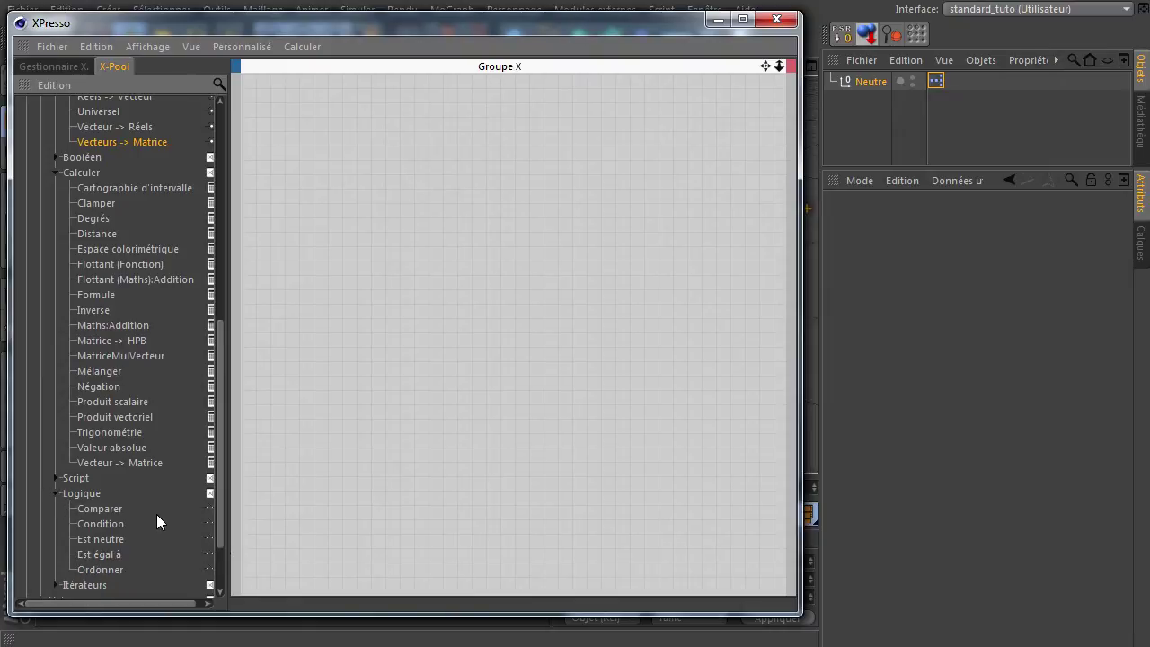
scroll(156, 514, down, 2)
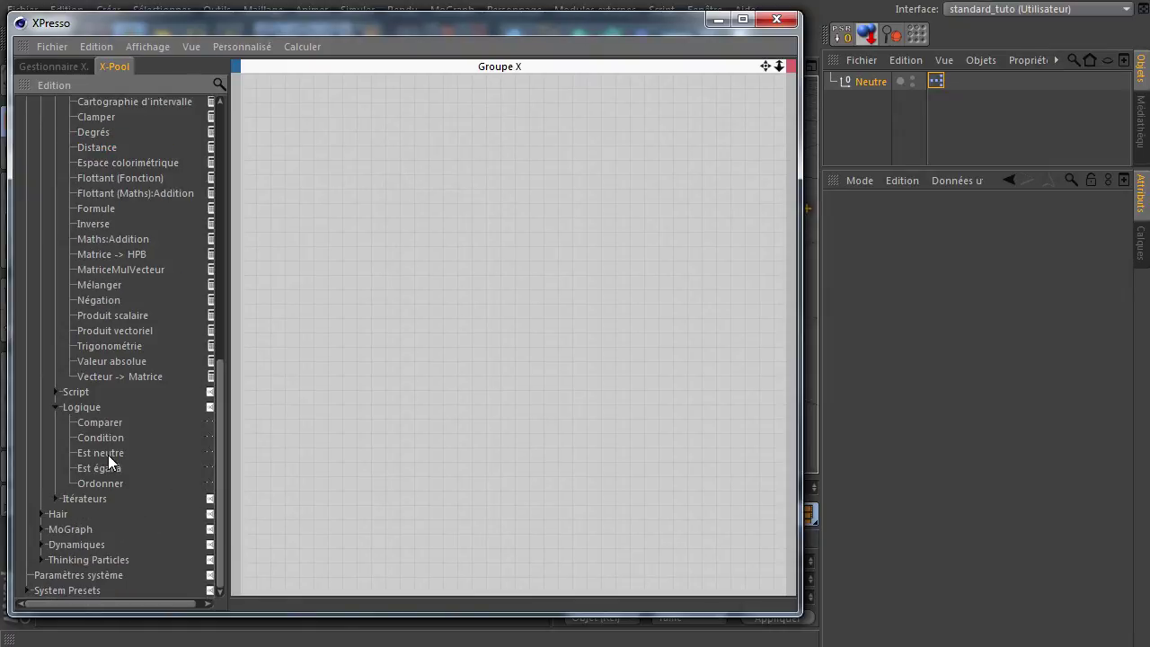
drag(546, 232, 539, 207)
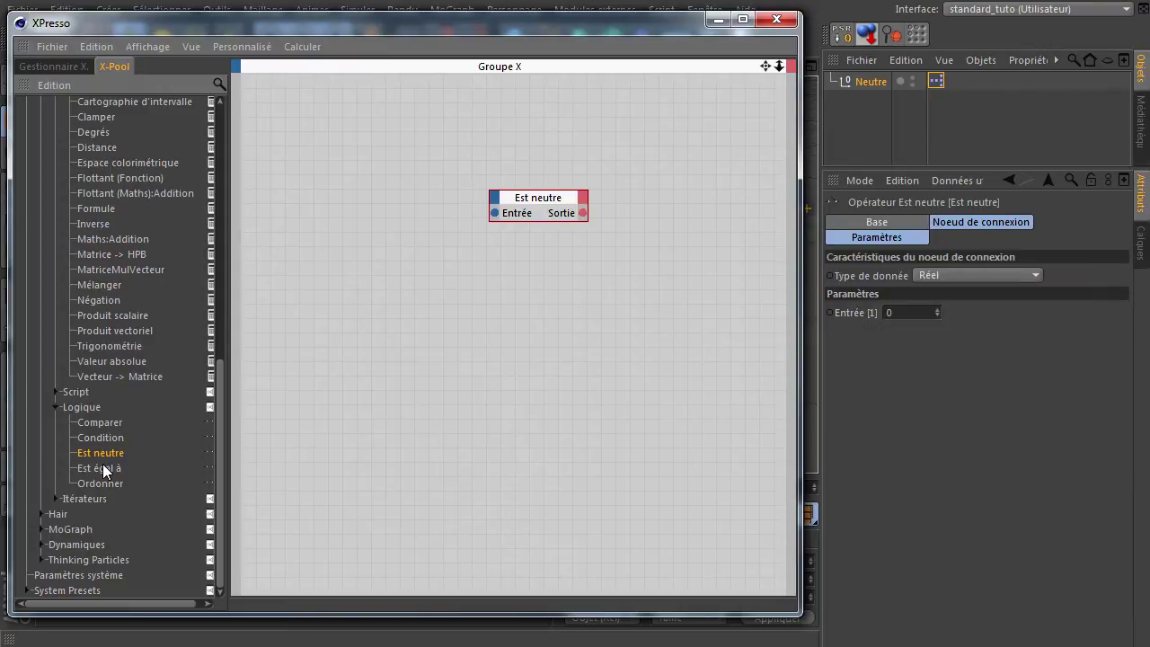
mouse_move(99, 468)
mouse_down()
mouse_move(607, 300)
mouse_move(489, 271)
mouse_up()
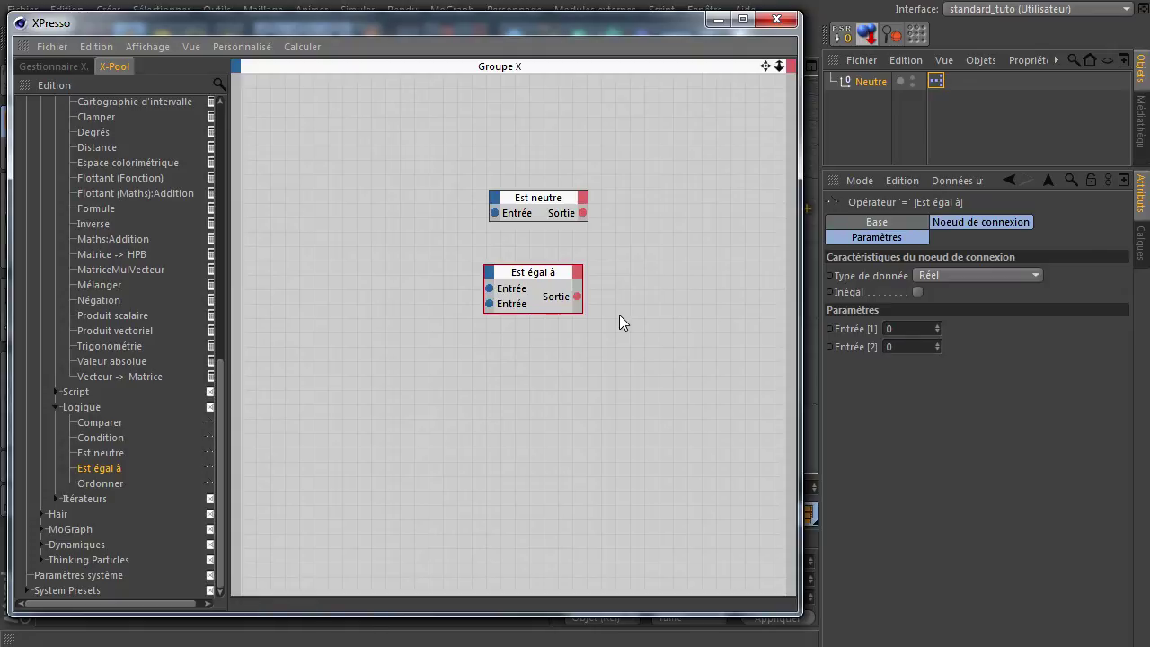
drag(550, 202, 491, 169)
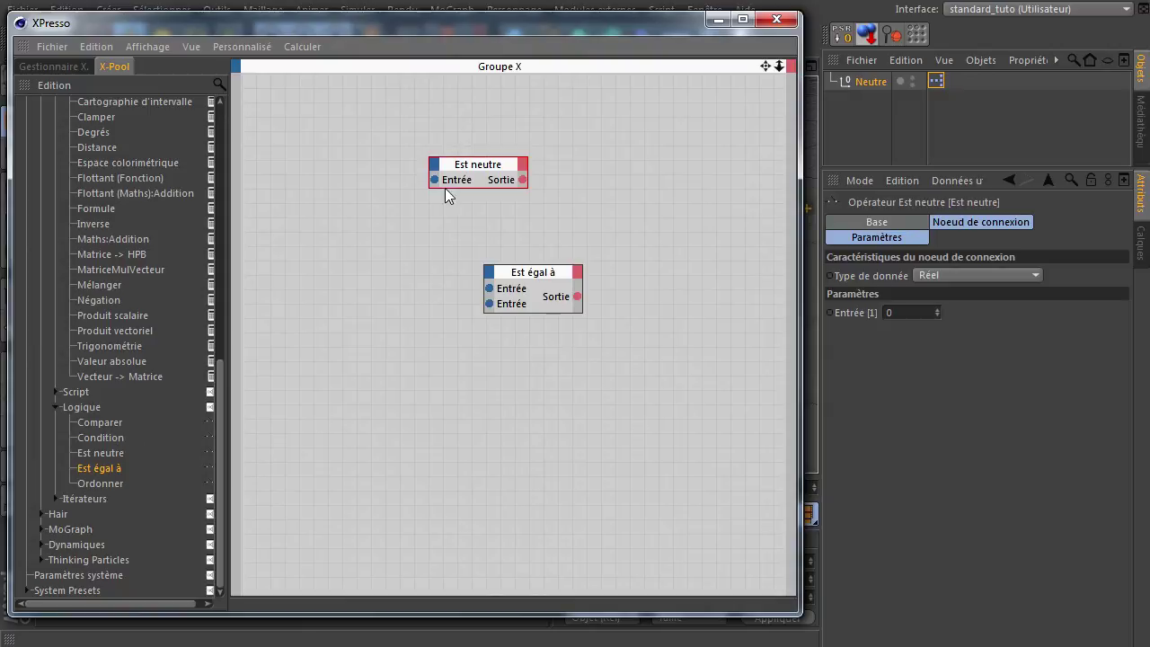
drag(400, 131, 667, 405)
key(Delete)
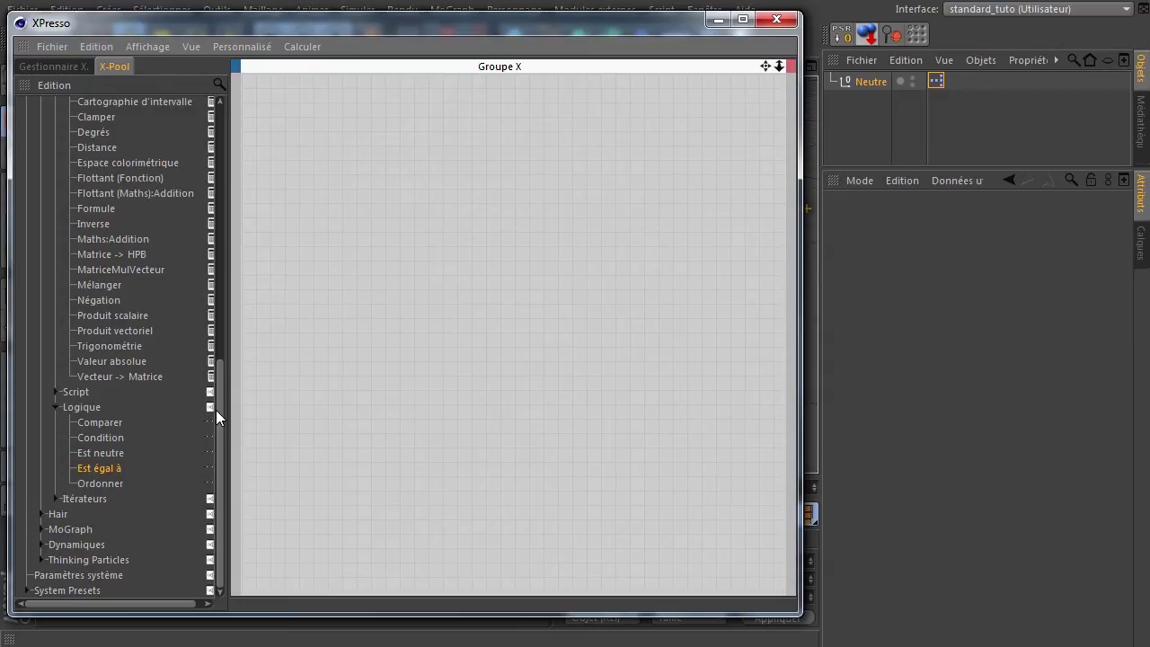
Scroll the operator list back up and close the XPresso editor.
drag(219, 409, 217, 260)
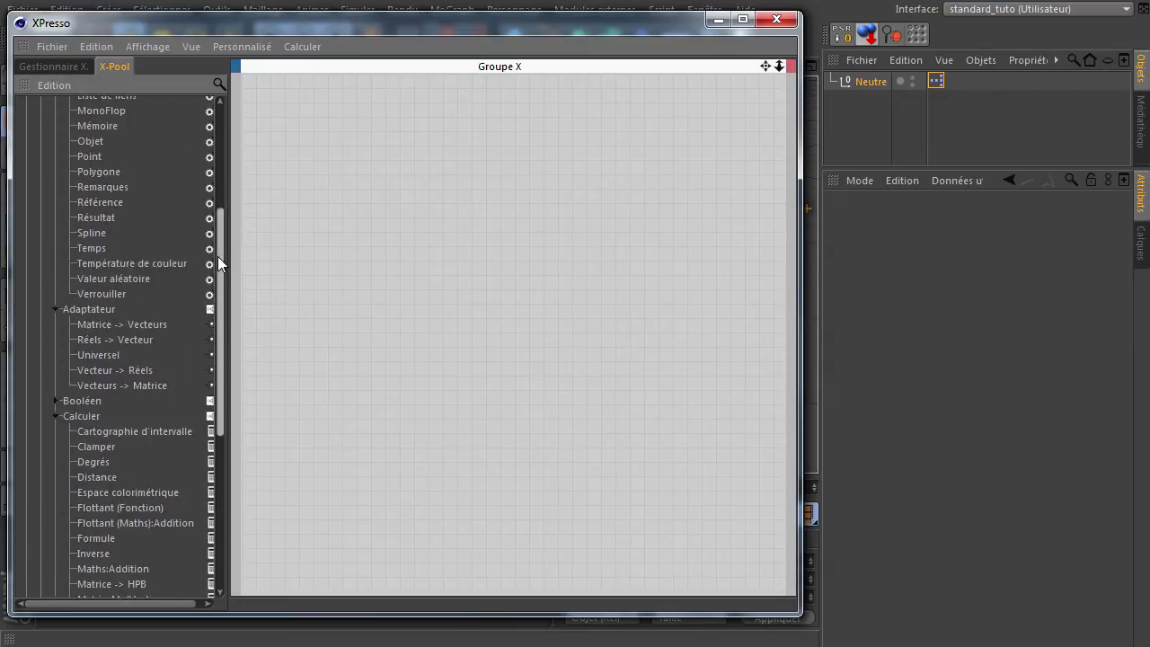
scroll(59, 261, up, 1)
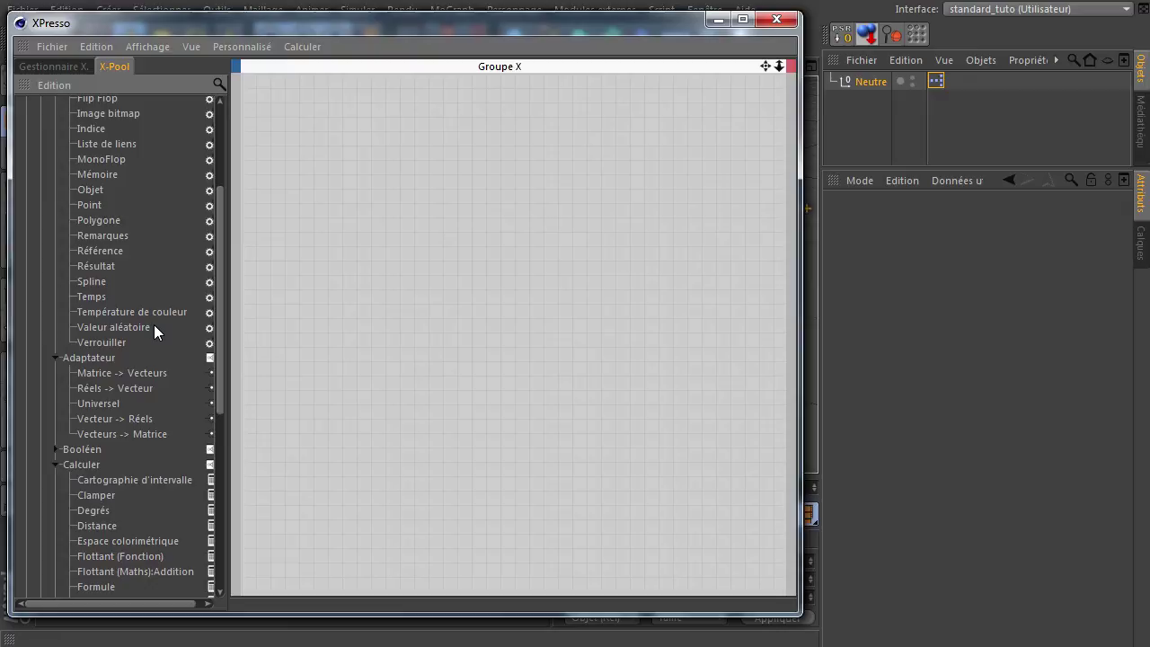
scroll(121, 251, up, 2)
scroll(121, 250, up, 1)
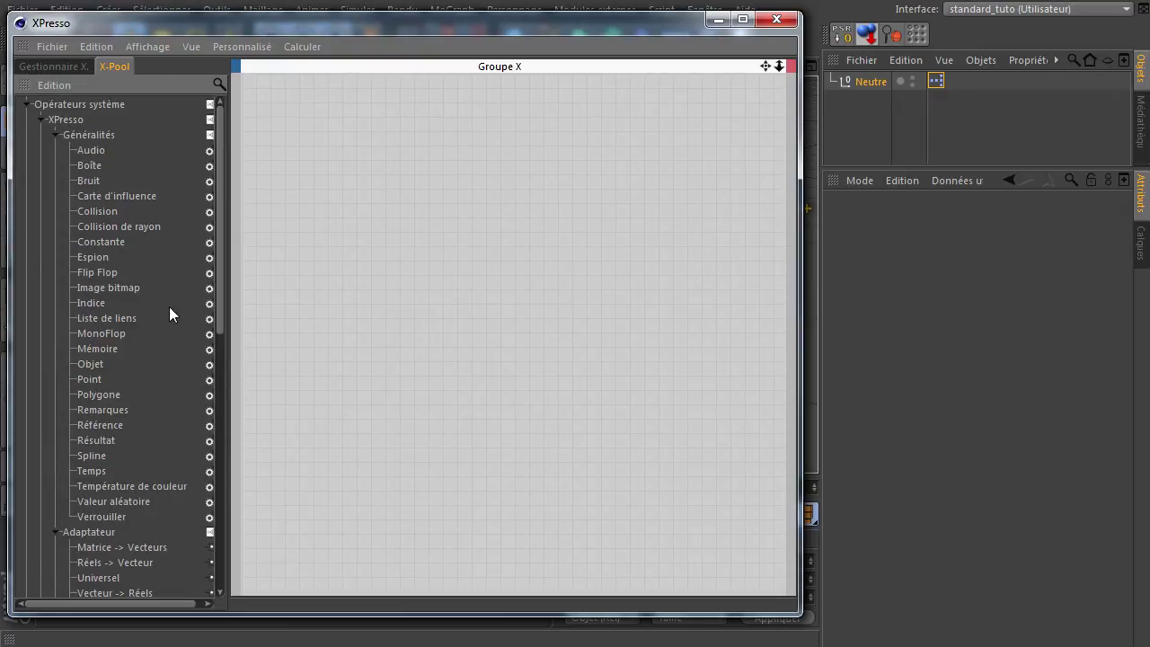
click(776, 19)
Delete the Neutre null from the Object Manager.
click(873, 83)
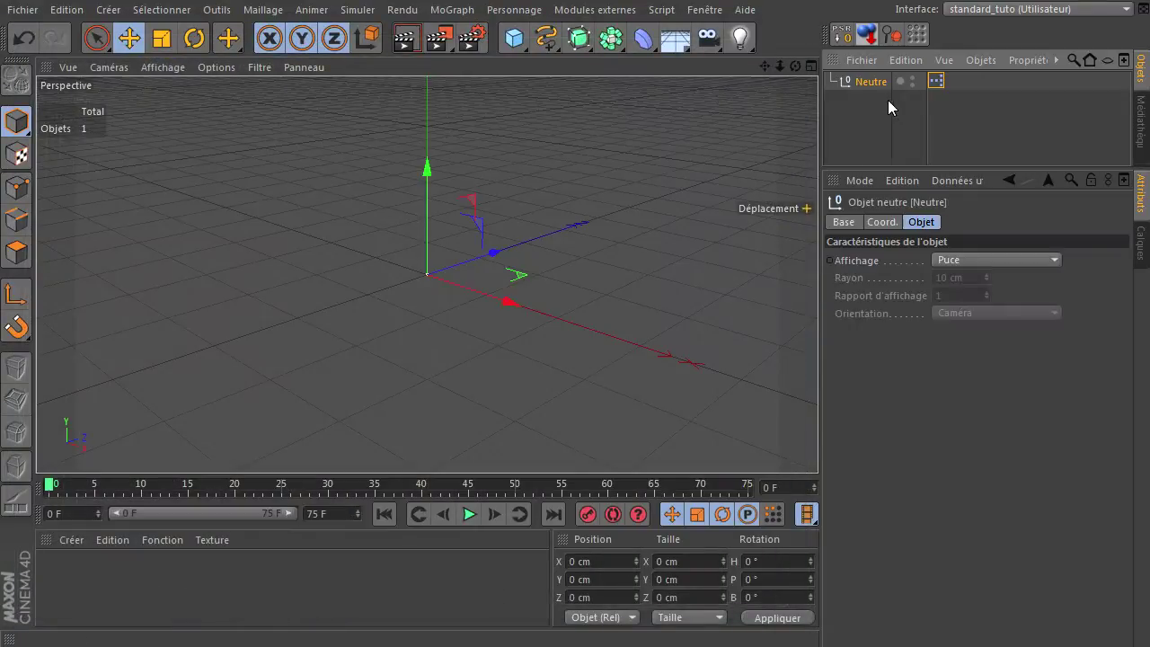
key(Delete)
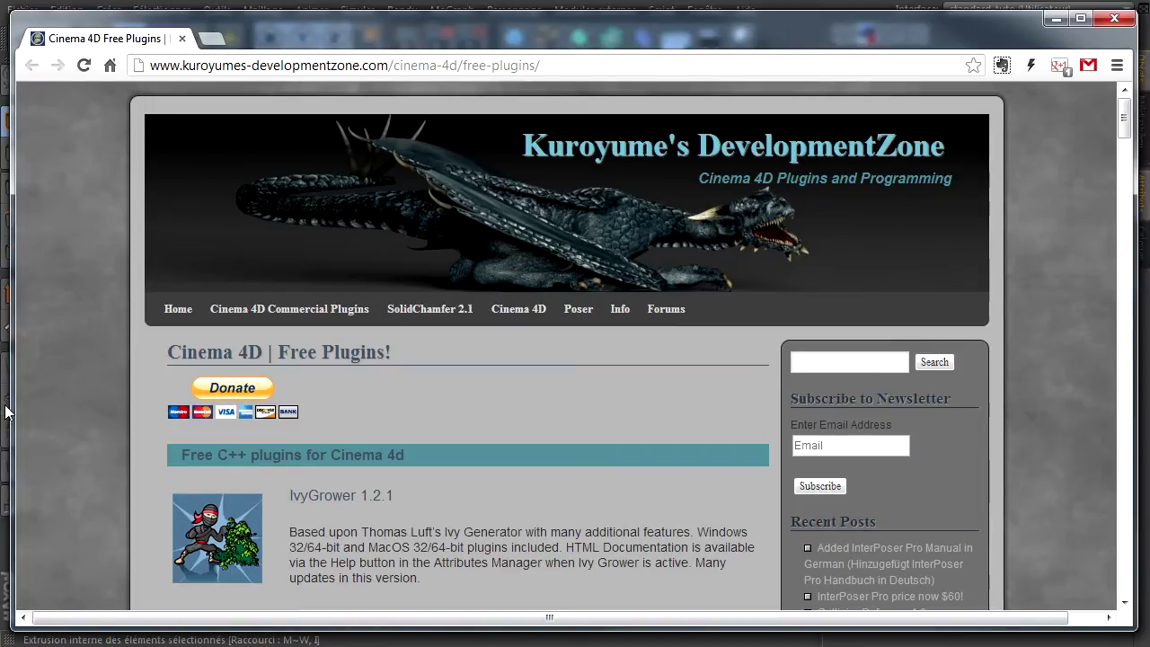
Scroll the Kuroyume free plugins page to IvyGrower 1.2.1's R13.0–R09.6 download buttons.
scroll(34, 395, down, 2)
scroll(56, 397, down, 1)
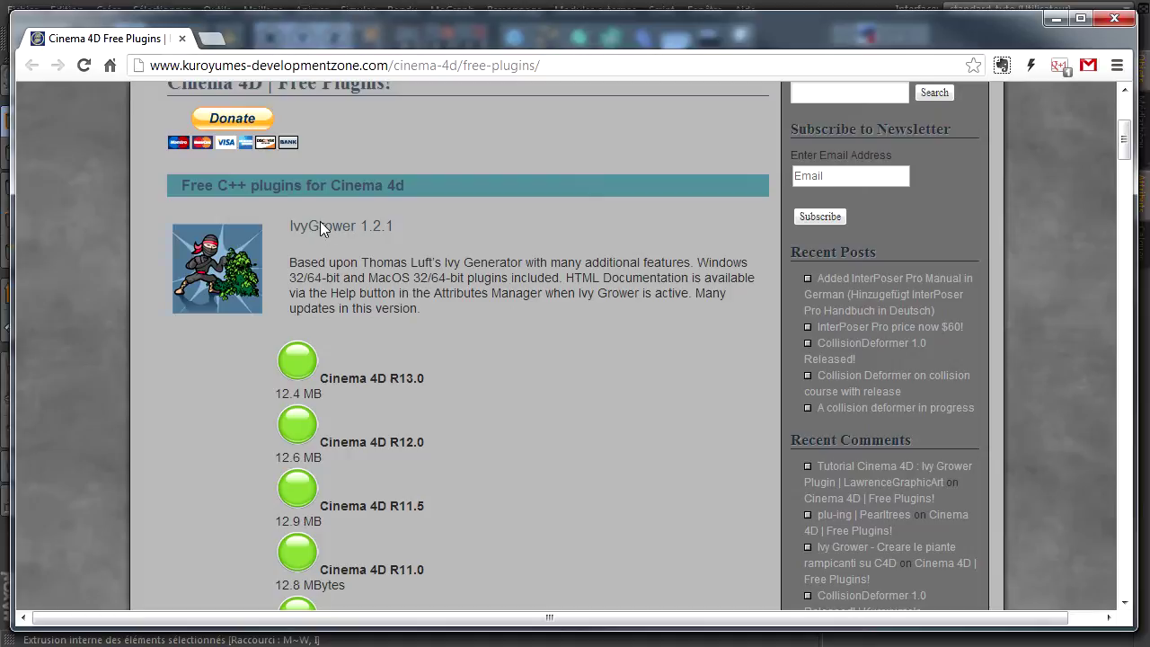
scroll(403, 270, down, 1)
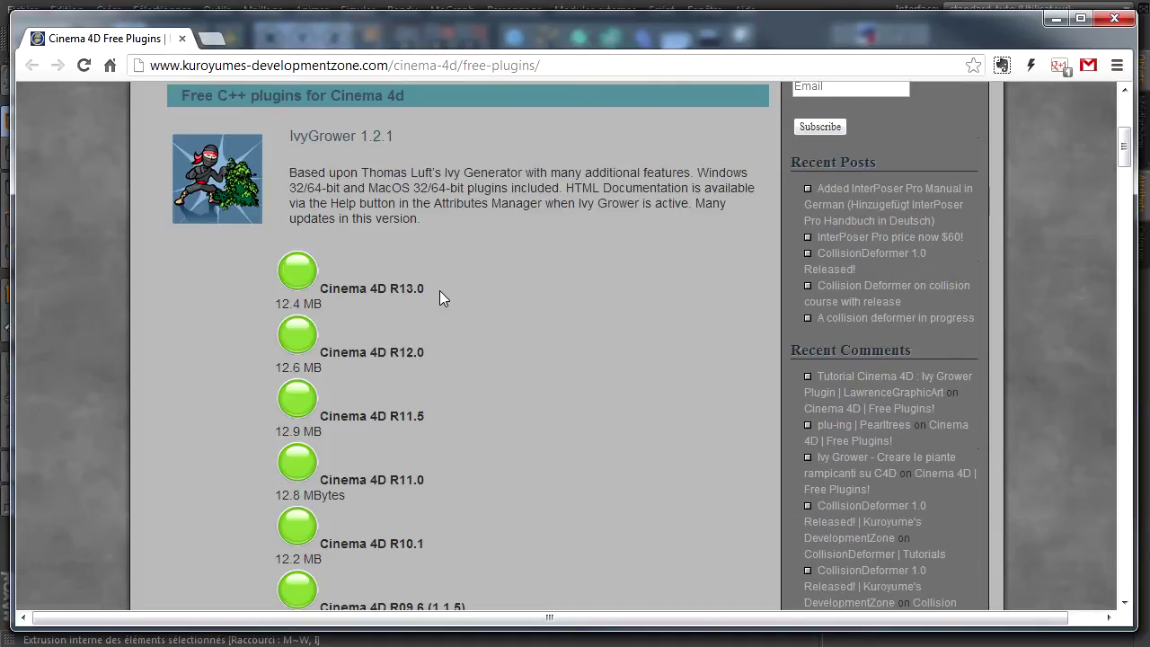
scroll(393, 455, down, 1)
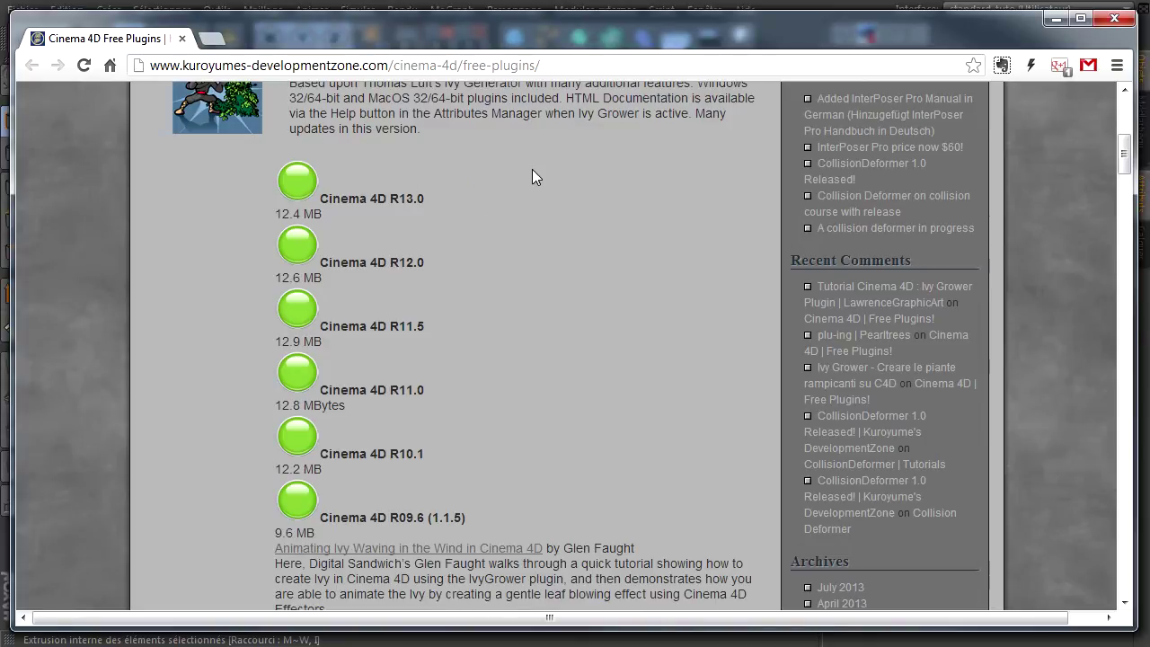
scroll(522, 193, down, 1)
scroll(512, 241, down, 2)
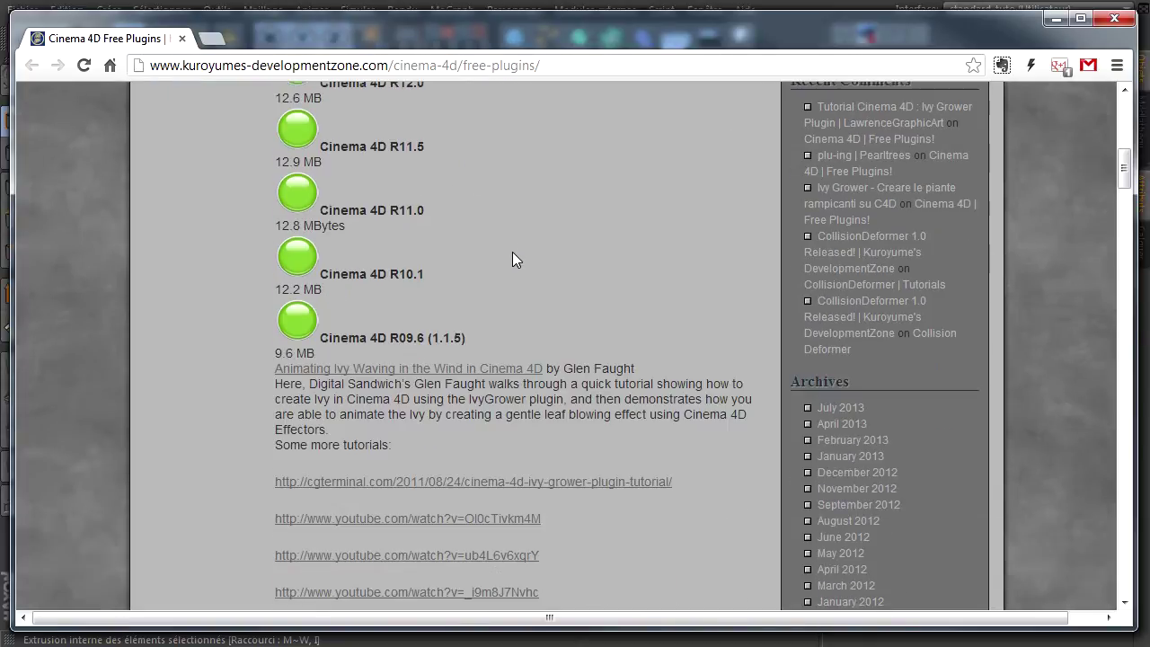
scroll(512, 251, down, 1)
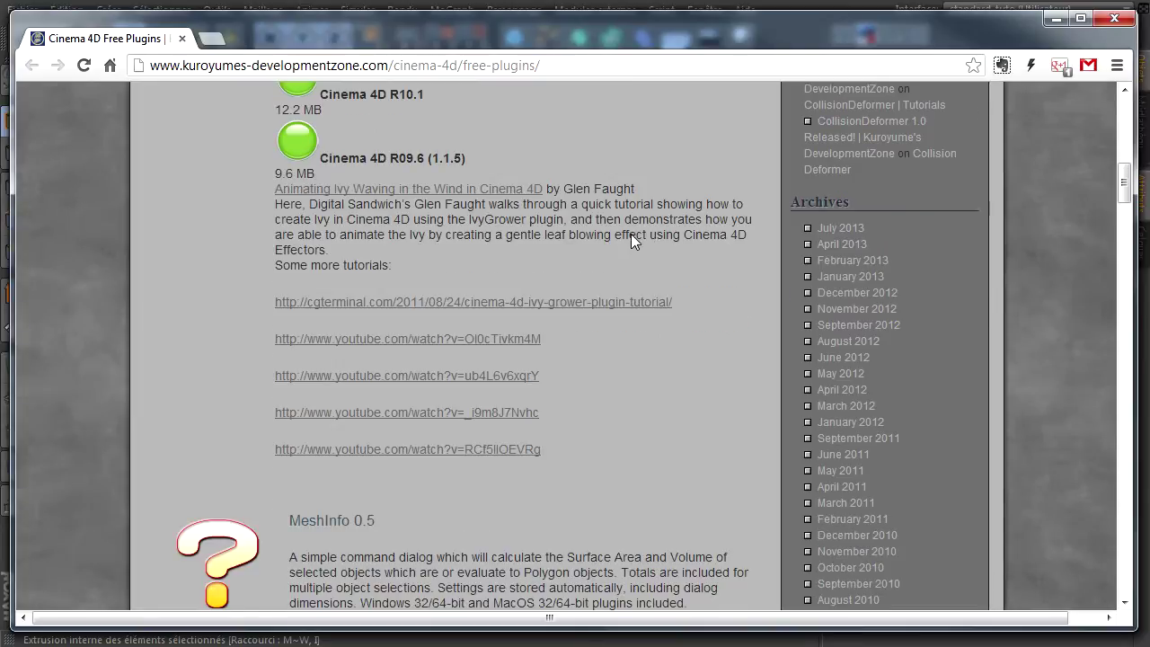
scroll(630, 234, up, 8)
scroll(335, 426, down, 2)
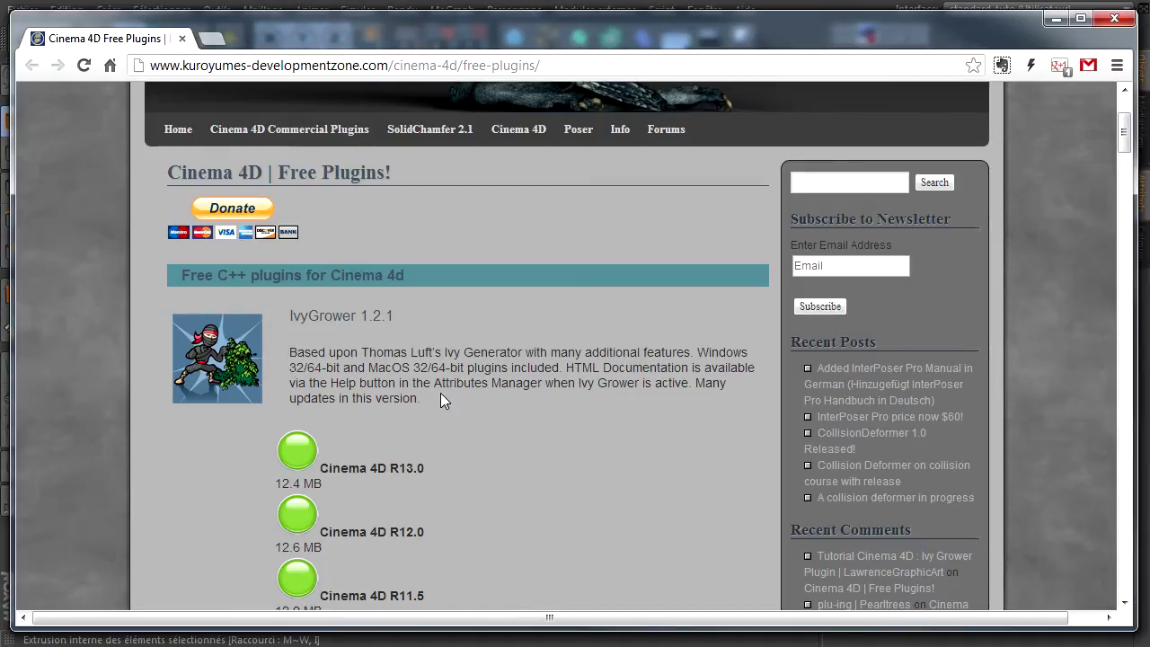
scroll(516, 400, down, 1)
scroll(515, 400, down, 1)
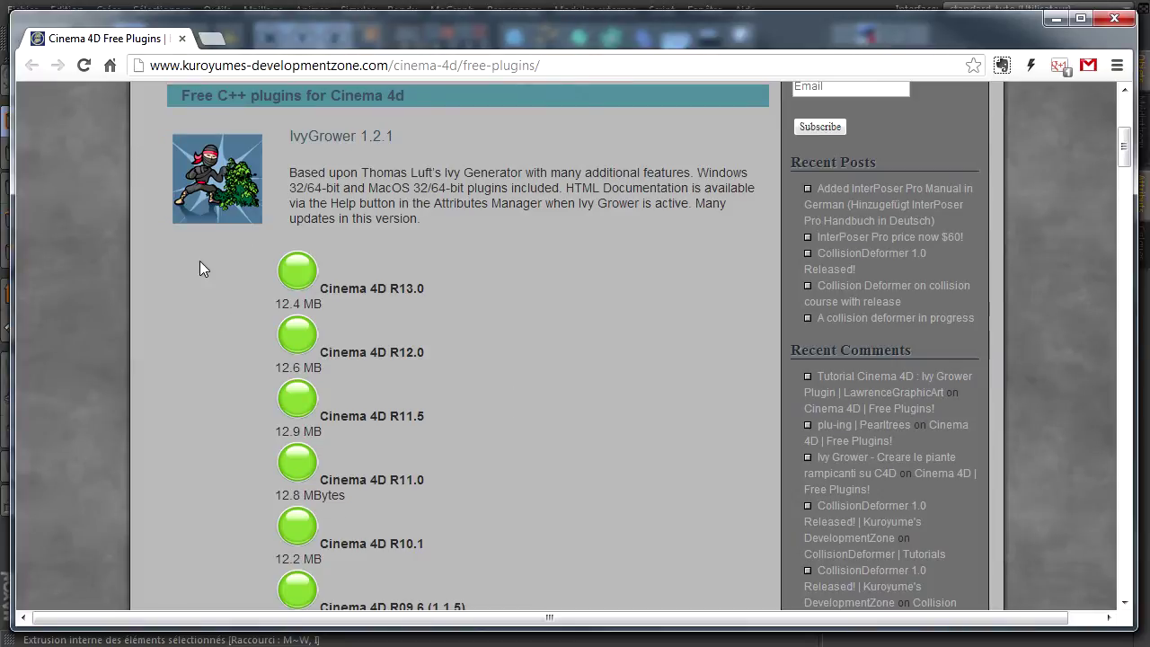
scroll(269, 269, down, 1)
scroll(316, 241, down, 2)
scroll(317, 240, up, 2)
scroll(316, 241, up, 1)
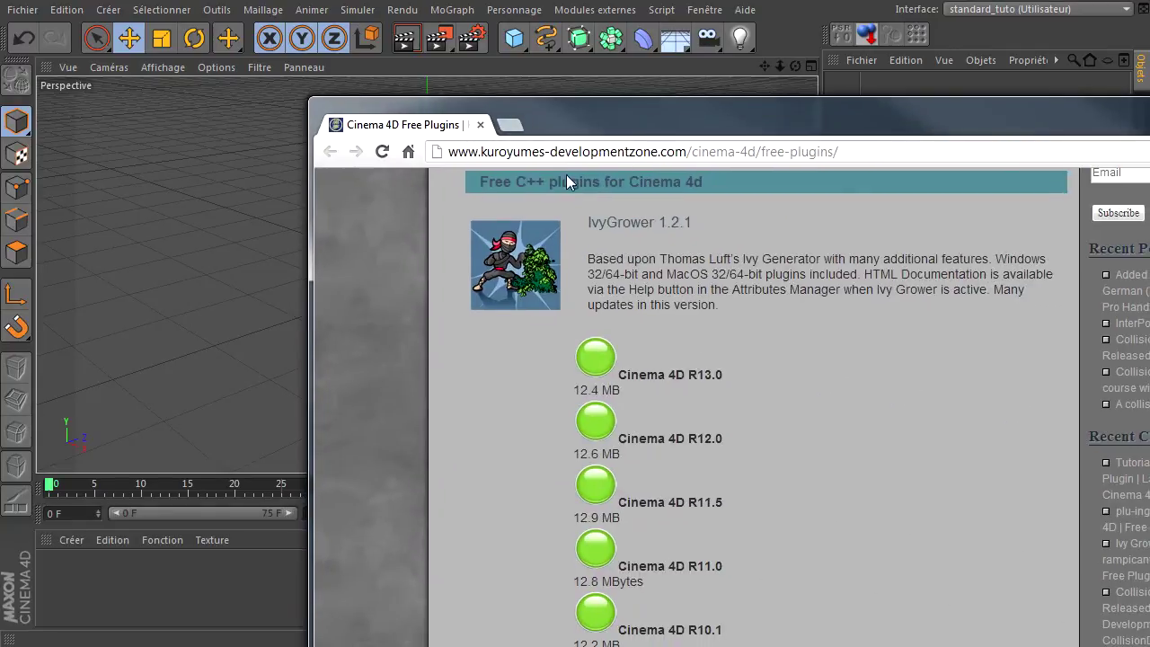
Add a Cube sized 200 × 583.858 × 1134.936 cm with its base resting at Y 0.
click(875, 153)
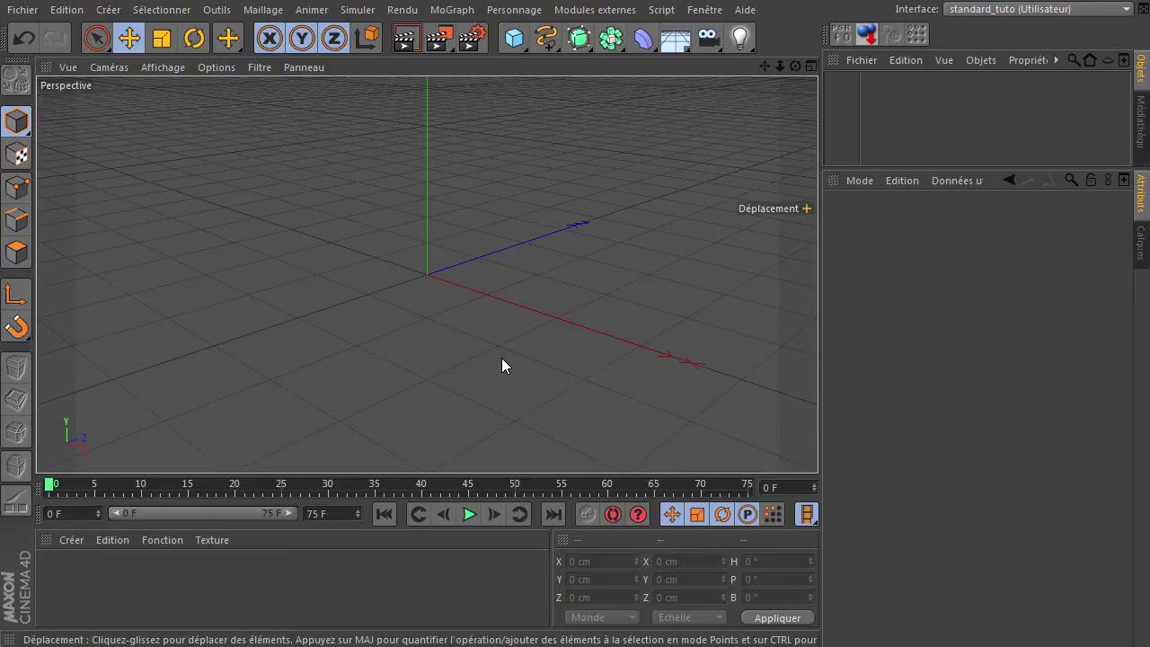
mouse_move(514, 38)
mouse_down()
mouse_move(599, 83)
mouse_move(733, 66)
mouse_up()
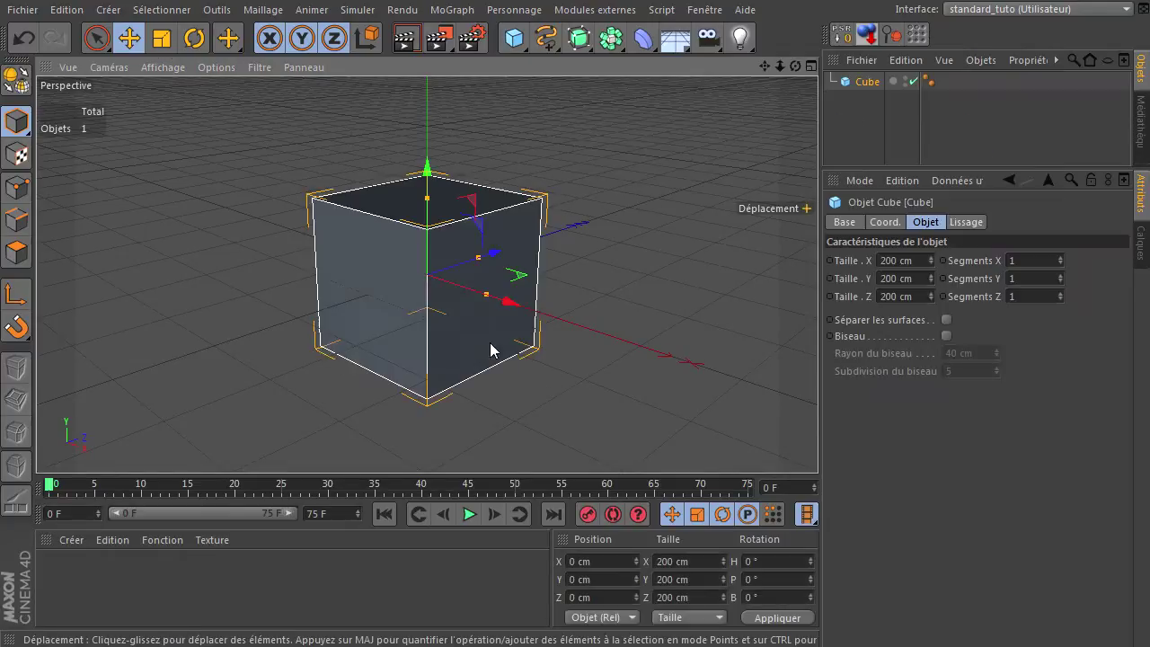
mouse_move(479, 258)
mouse_down()
mouse_move(555, 249)
mouse_move(651, 209)
mouse_up()
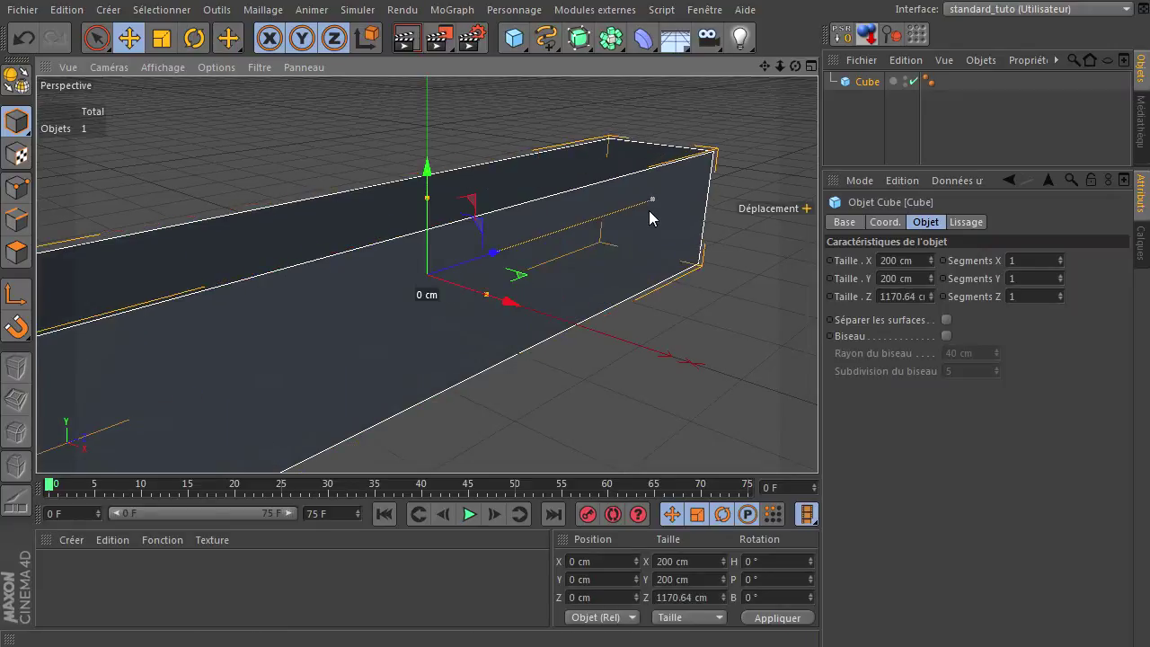
drag(427, 197, 426, 89)
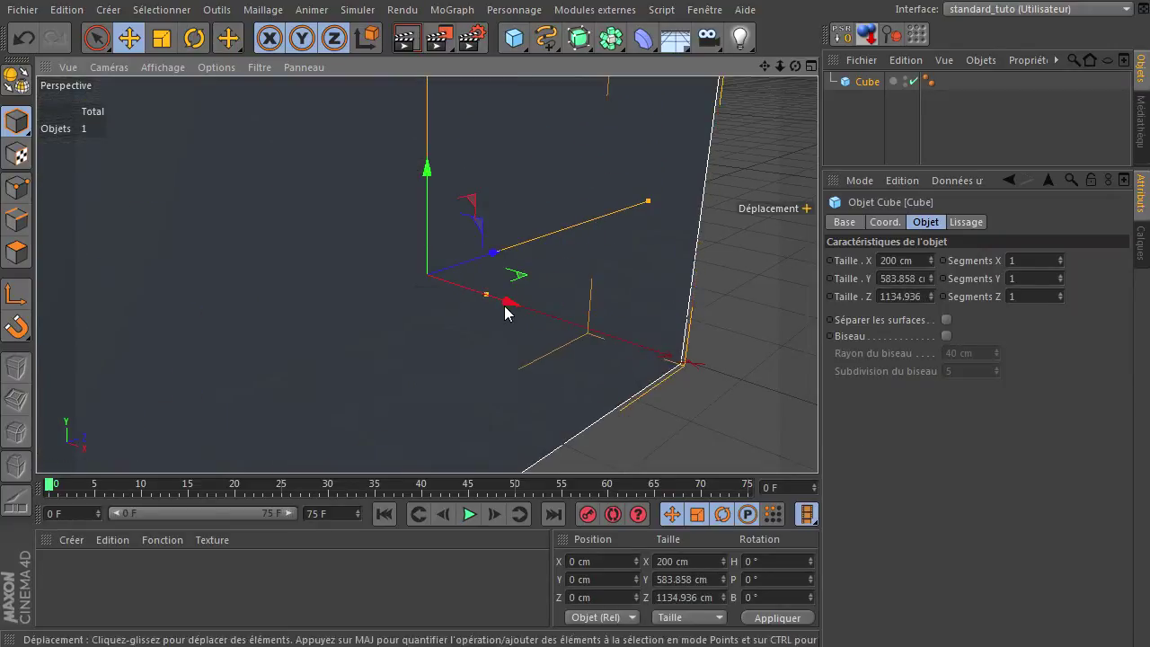
click(871, 41)
scroll(554, 309, down, 5)
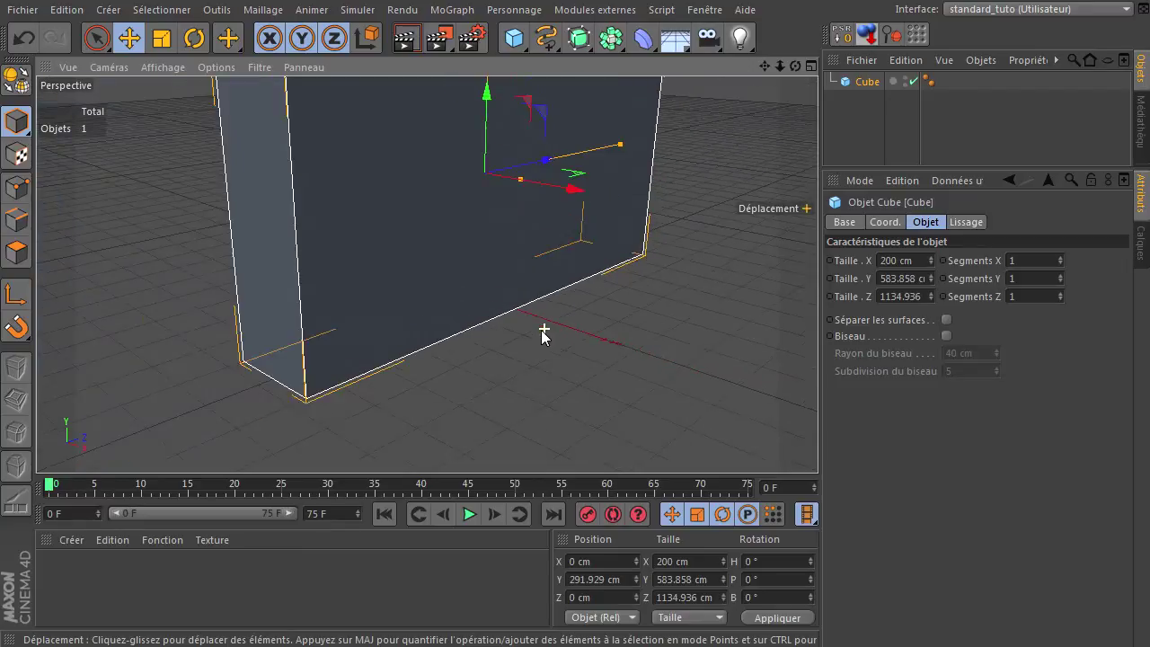
scroll(542, 334, down, 3)
drag(764, 66, 815, 441)
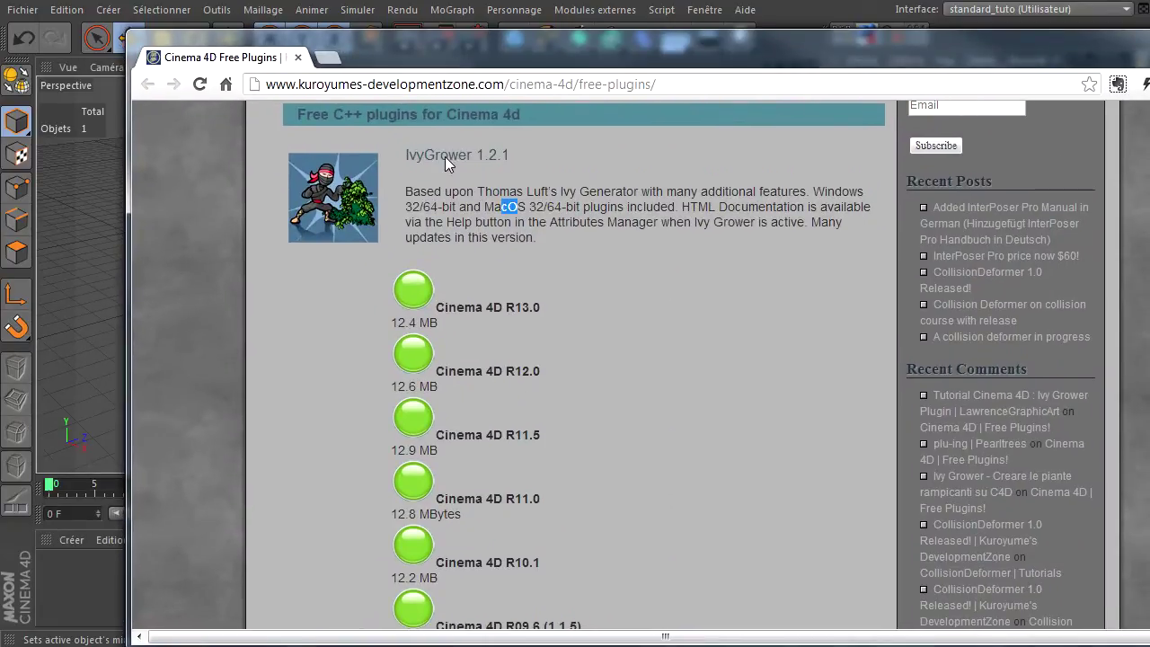
Scroll the Kuroyume plugins page past MeshInfo, OneSpline and Drop It to Drop To Floor.
click(561, 190)
scroll(325, 312, down, 2)
scroll(325, 313, down, 2)
scroll(325, 312, down, 3)
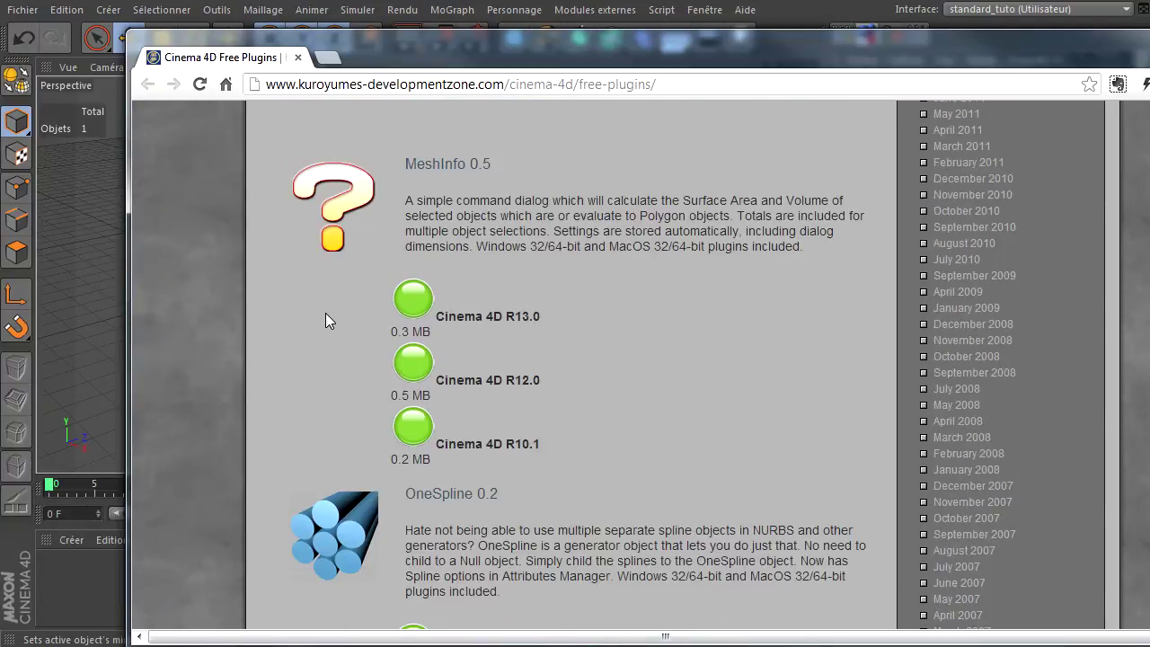
scroll(325, 312, down, 2)
scroll(325, 313, down, 4)
scroll(325, 313, down, 3)
scroll(326, 313, down, 2)
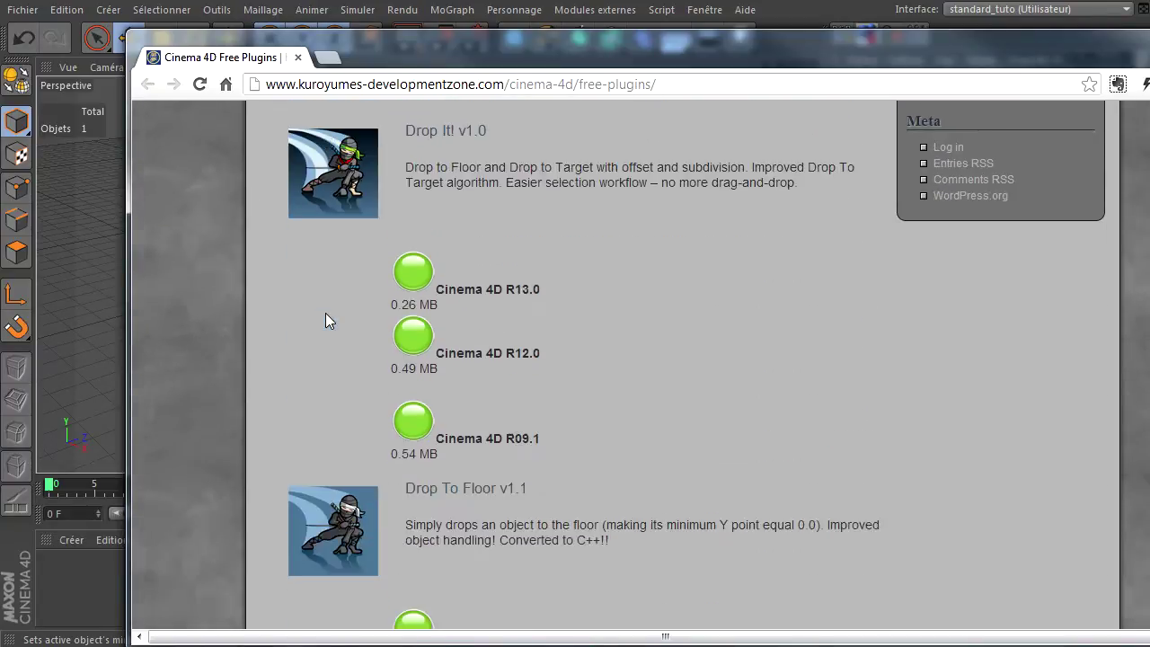
scroll(325, 313, down, 1)
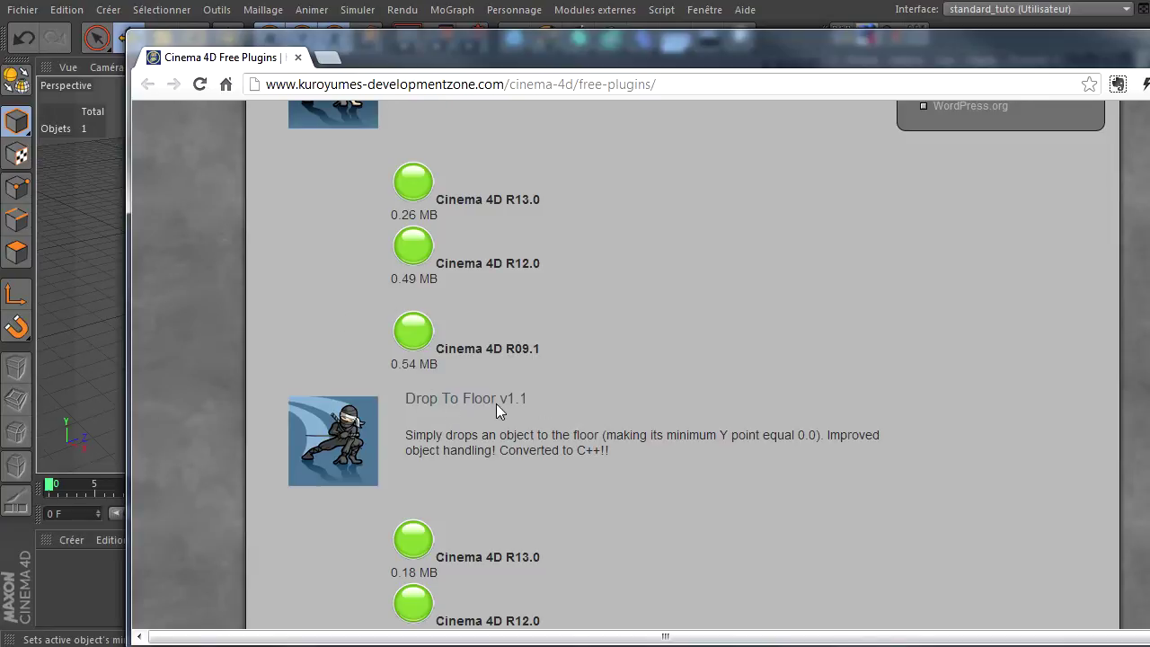
drag(654, 47, 640, 76)
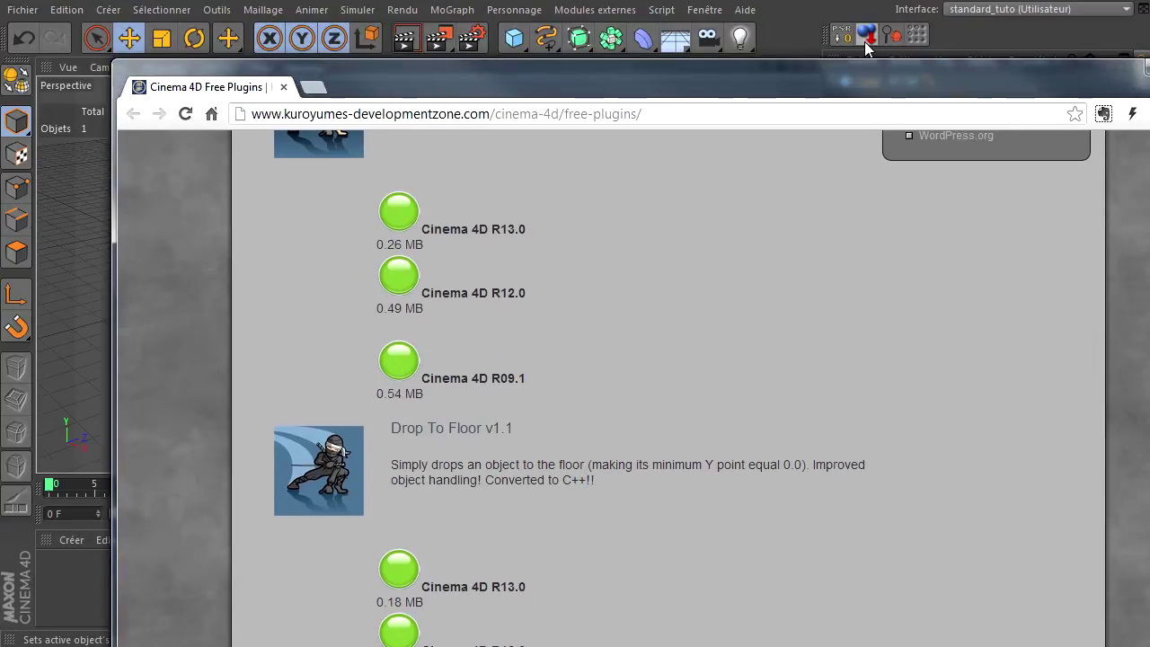
scroll(434, 472, down, 2)
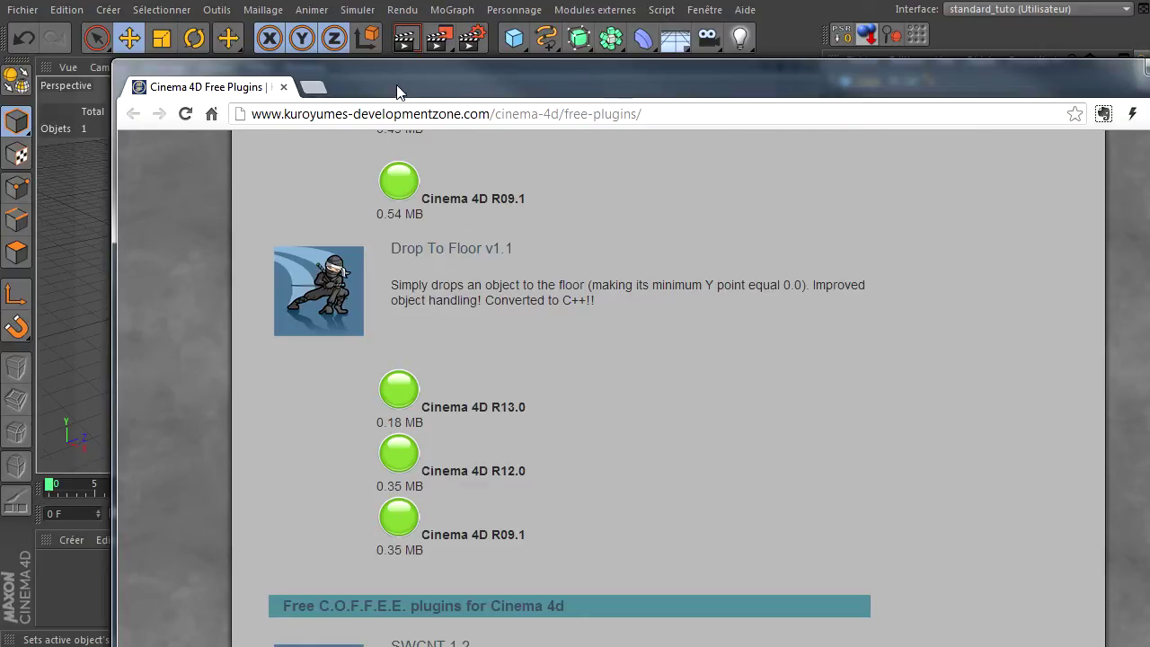
Return to Cinema 4D, move the browser aside and keep Gouraud shading in the viewport.
click(1033, 41)
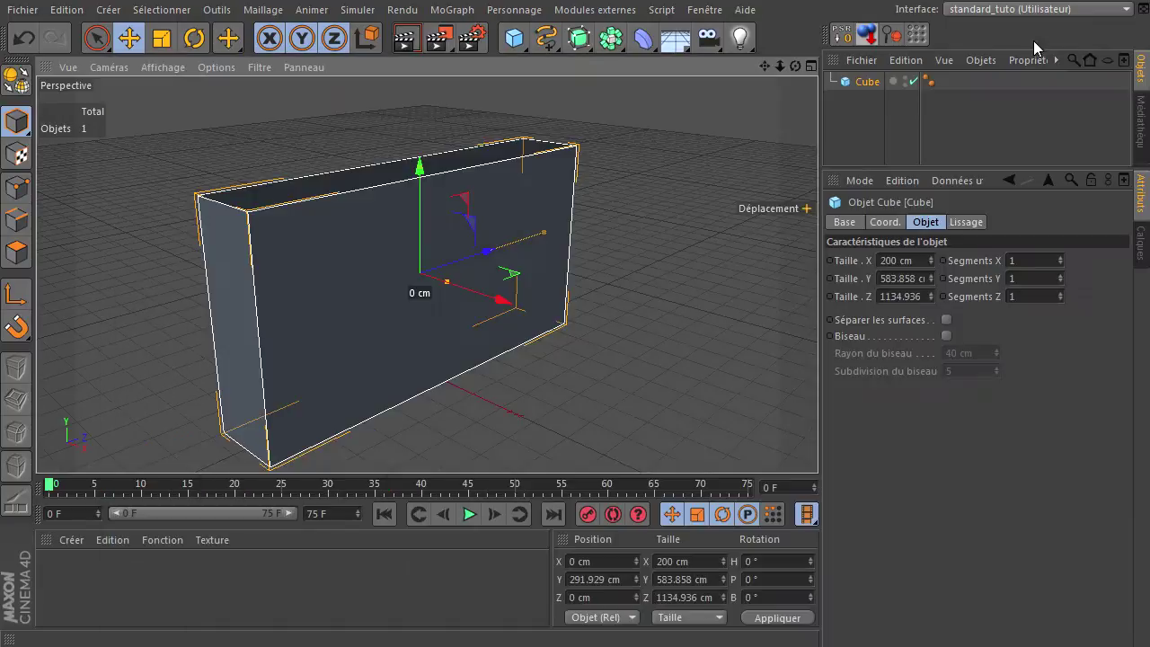
key(alt+Tab)
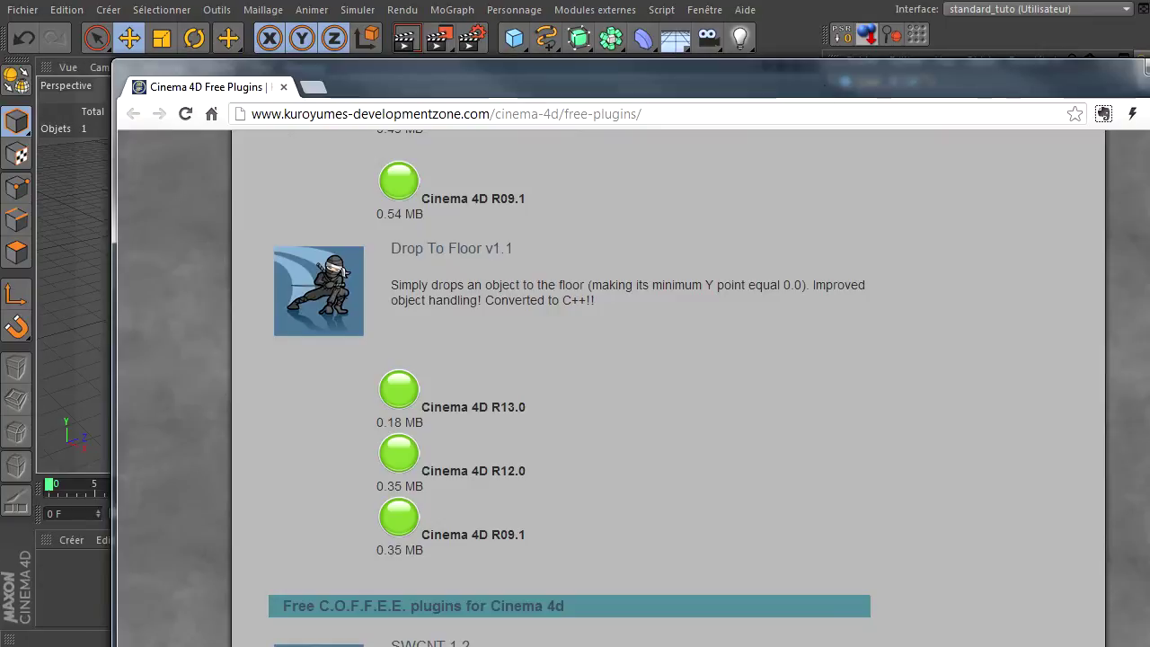
drag(564, 93, 1149, 99)
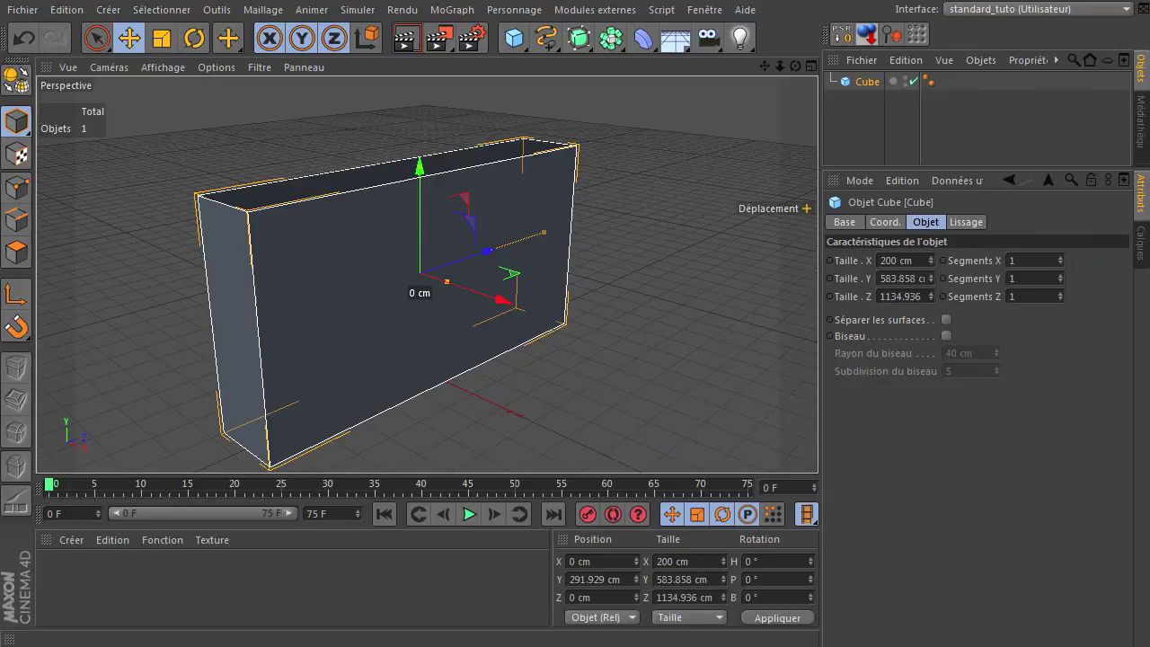
click(123, 406)
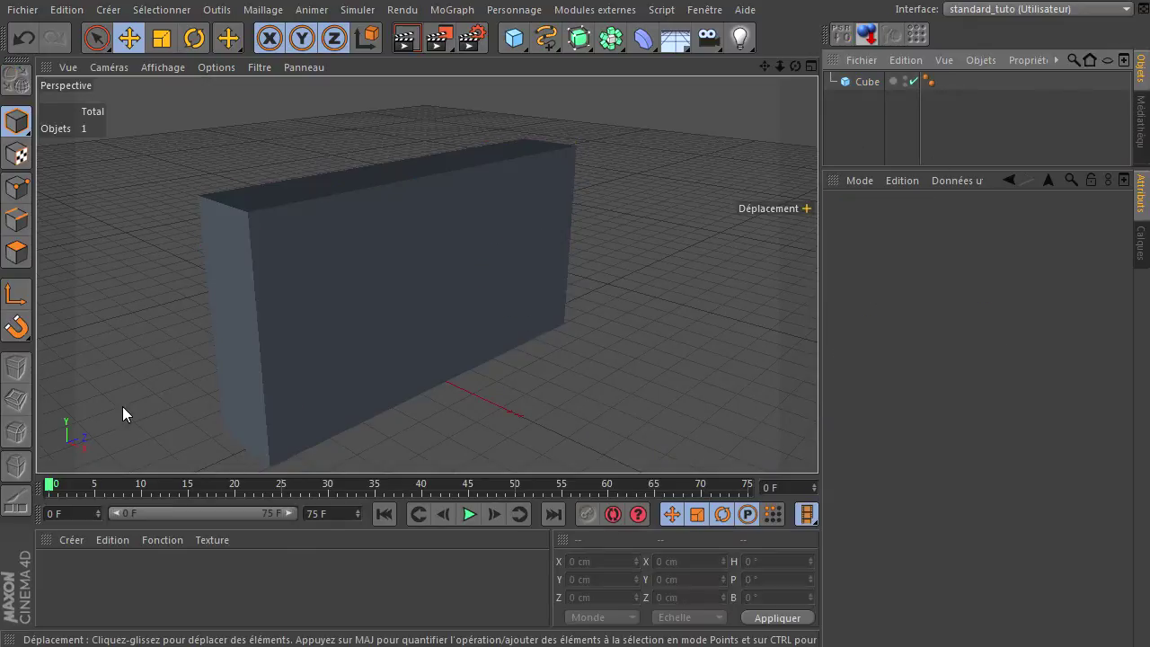
click(411, 287)
click(163, 67)
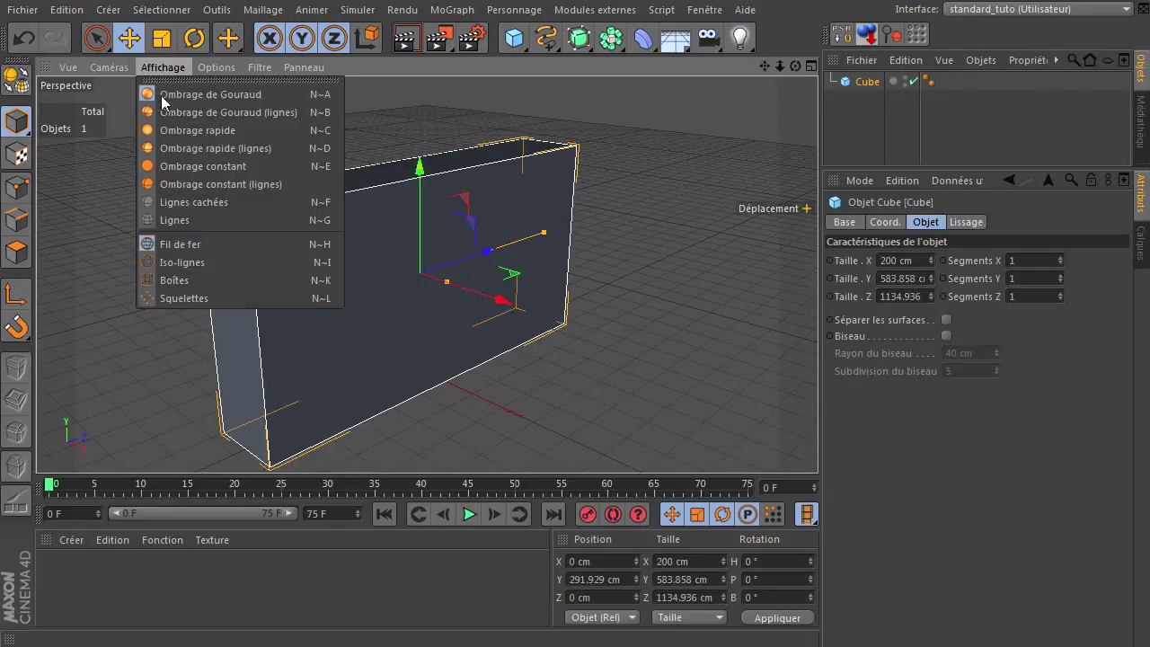
click(162, 96)
Make the wall Cube editable and switch to Polygon mode.
click(680, 328)
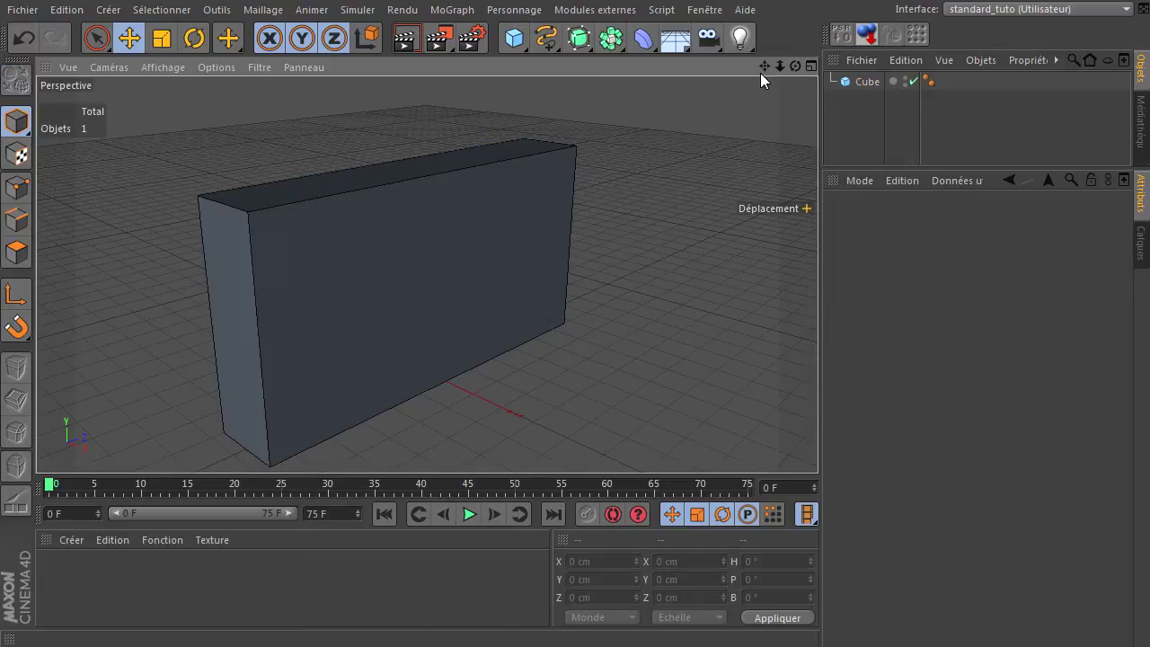
mouse_move(764, 66)
mouse_down()
mouse_move(817, 440)
mouse_move(850, 449)
mouse_up()
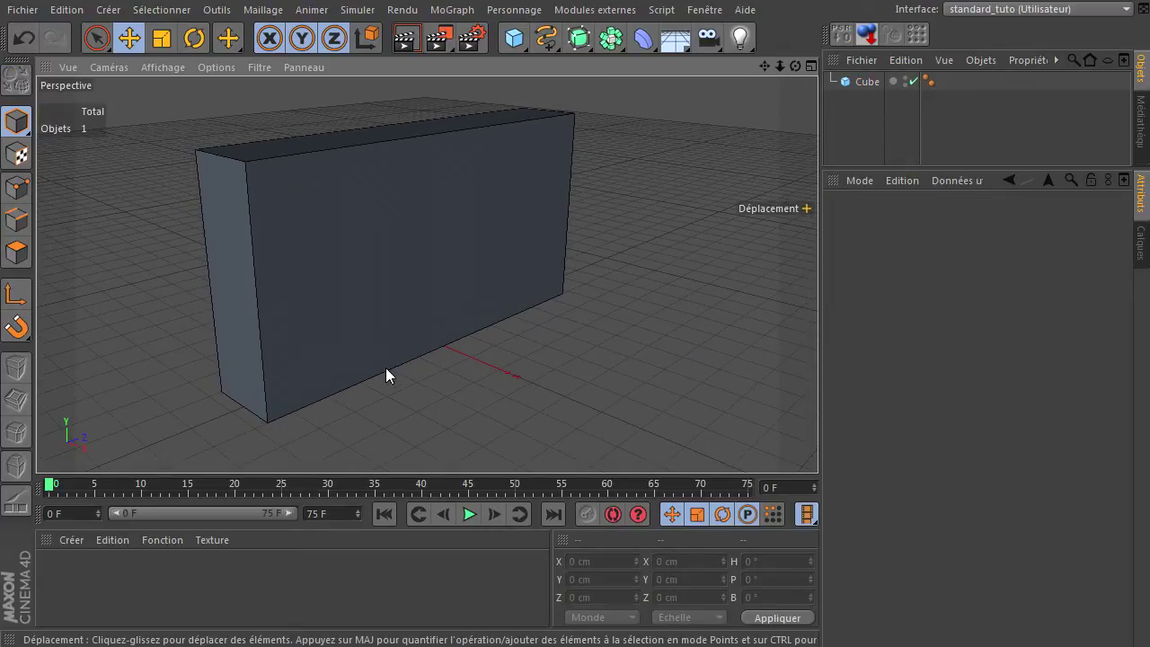
click(865, 82)
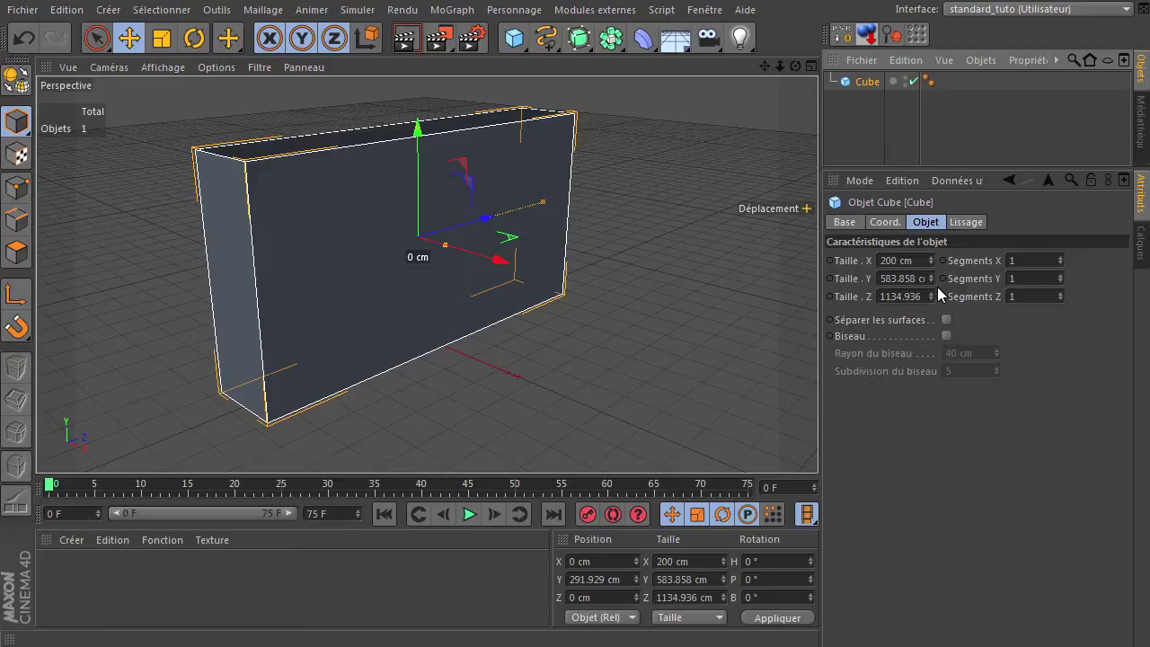
click(23, 79)
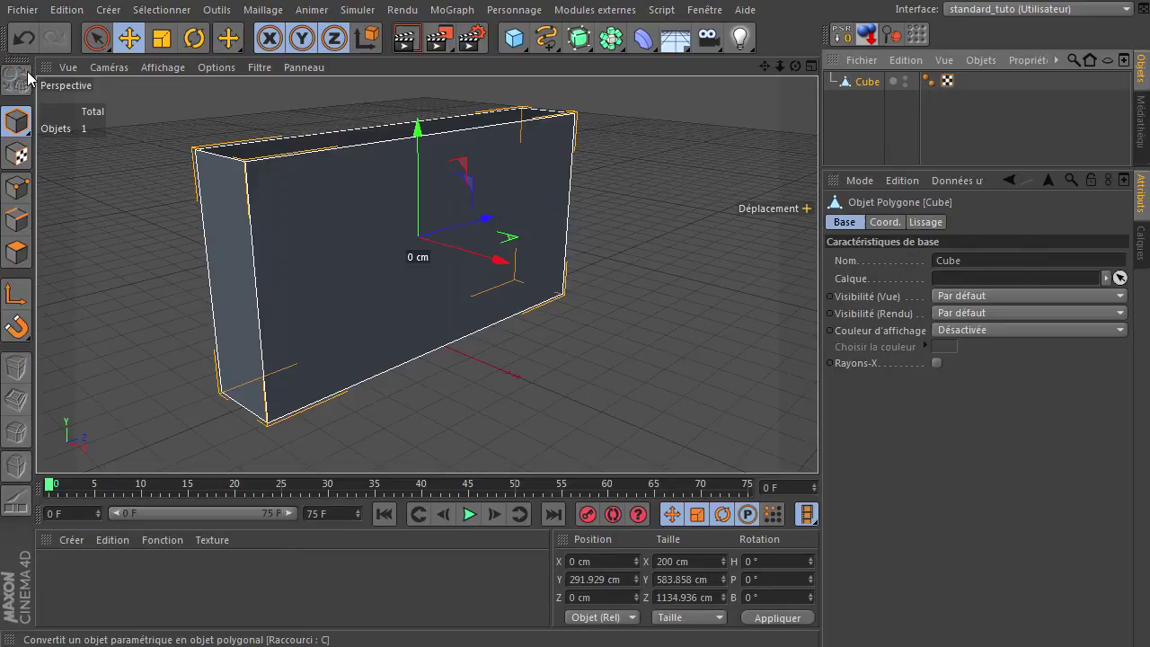
click(16, 253)
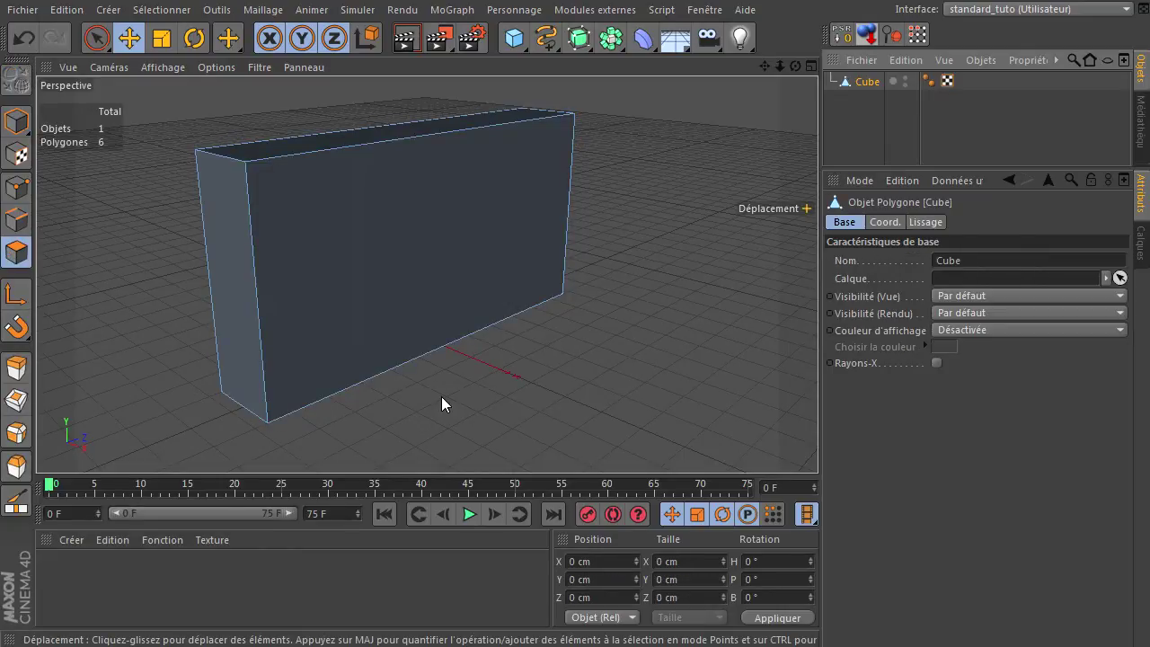
Knife two vertical and three horizontal loop cuts into the wall, one forming a thin strip.
key(k)
click(905, 259)
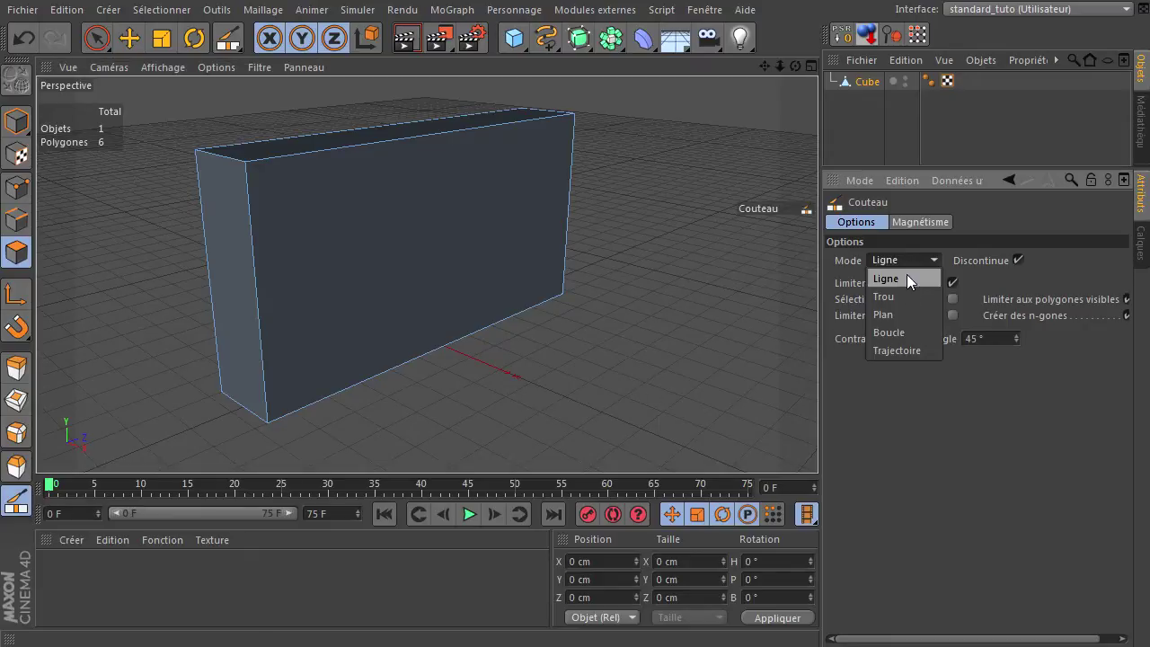
click(896, 328)
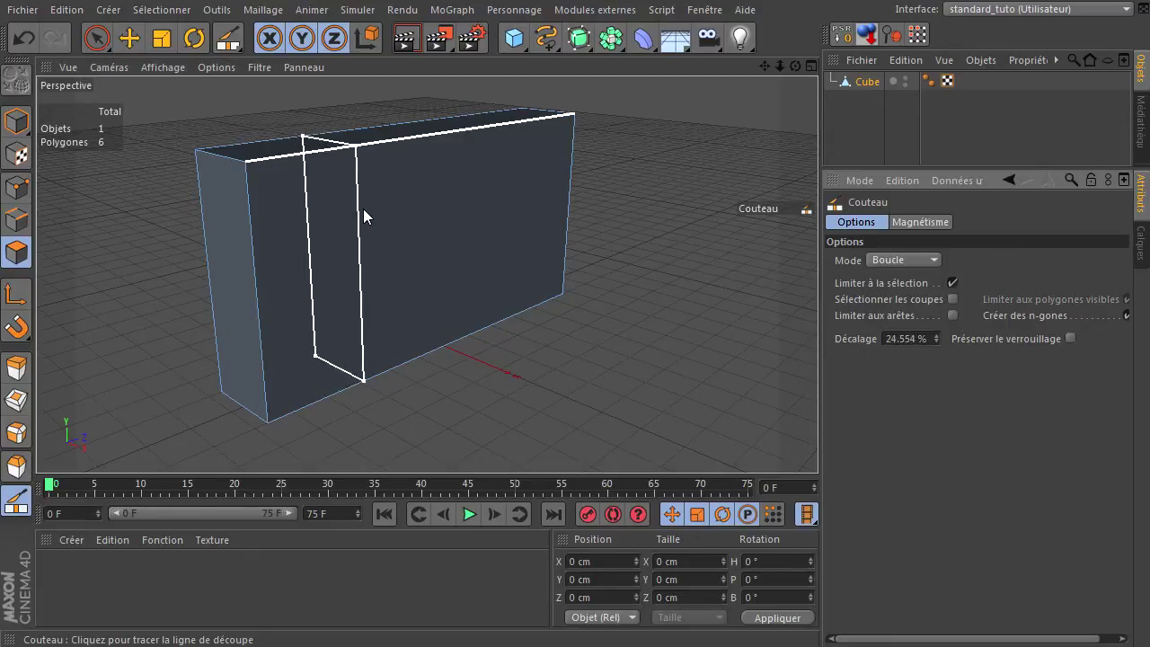
click(359, 160)
click(447, 133)
click(262, 205)
click(254, 326)
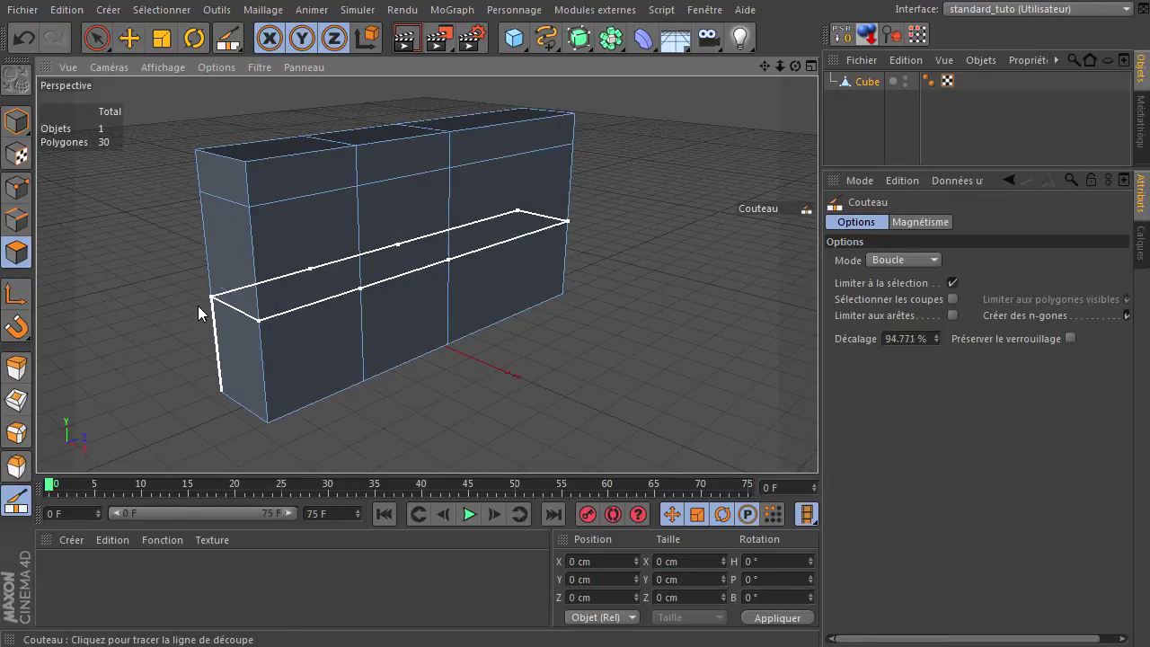
click(259, 337)
click(96, 38)
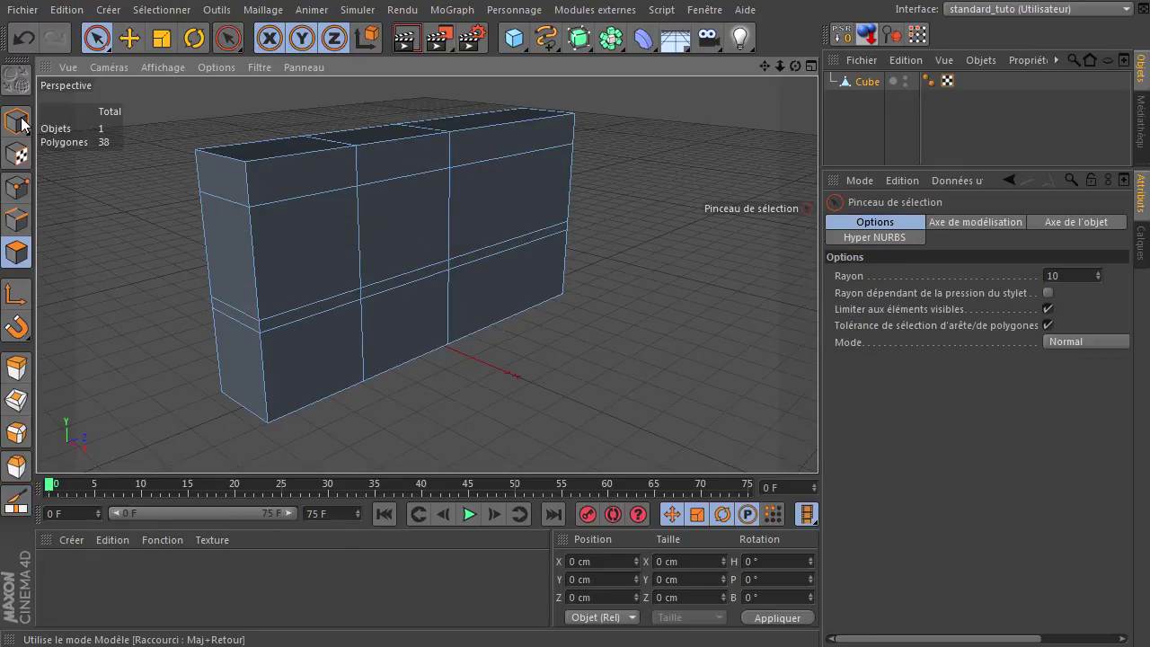
Select the thin strip polygon and extrude it 14.6 cm outward as a ledge.
click(419, 278)
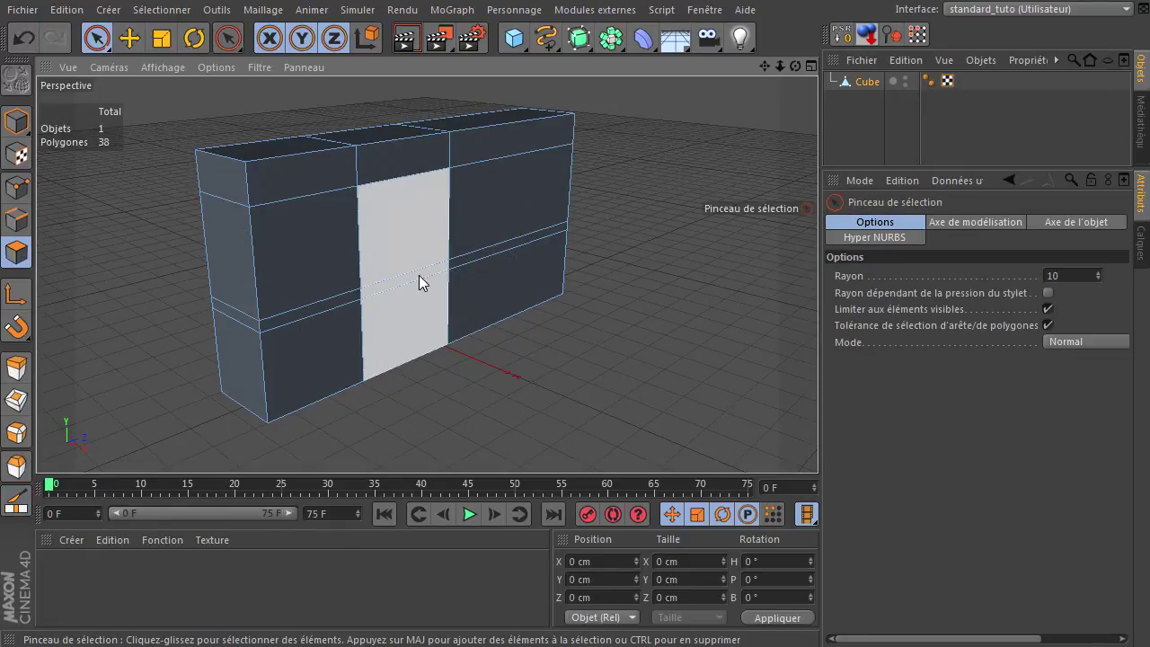
click(418, 276)
scroll(409, 280, up, 5)
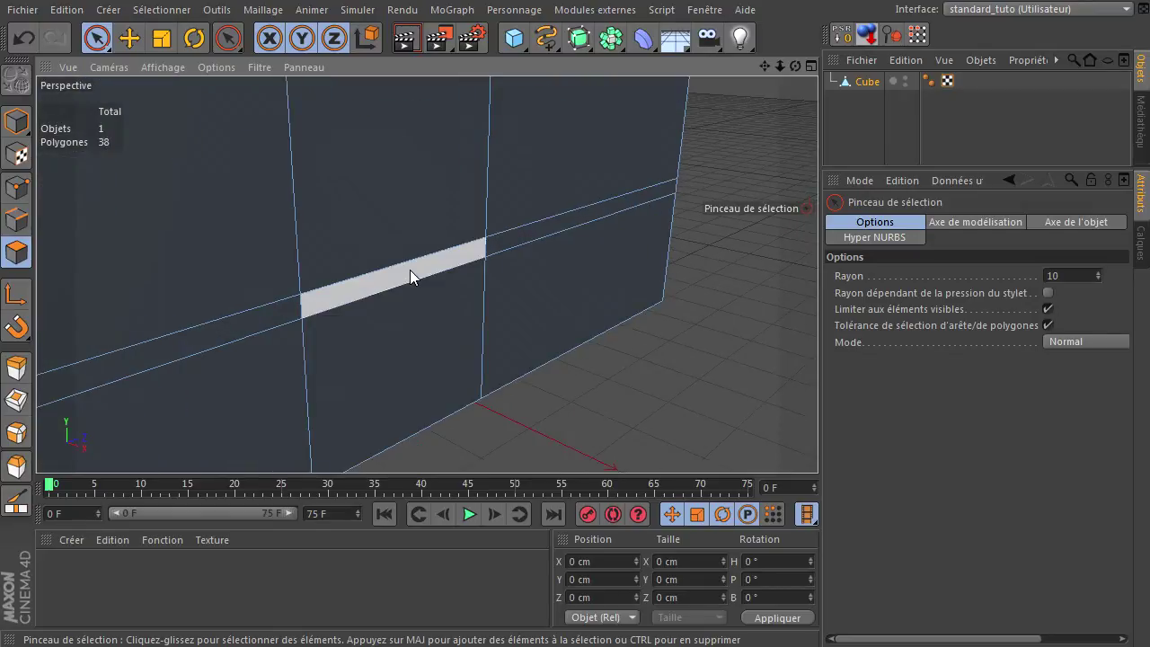
click(410, 269)
key(d)
drag(817, 440, 650, 224)
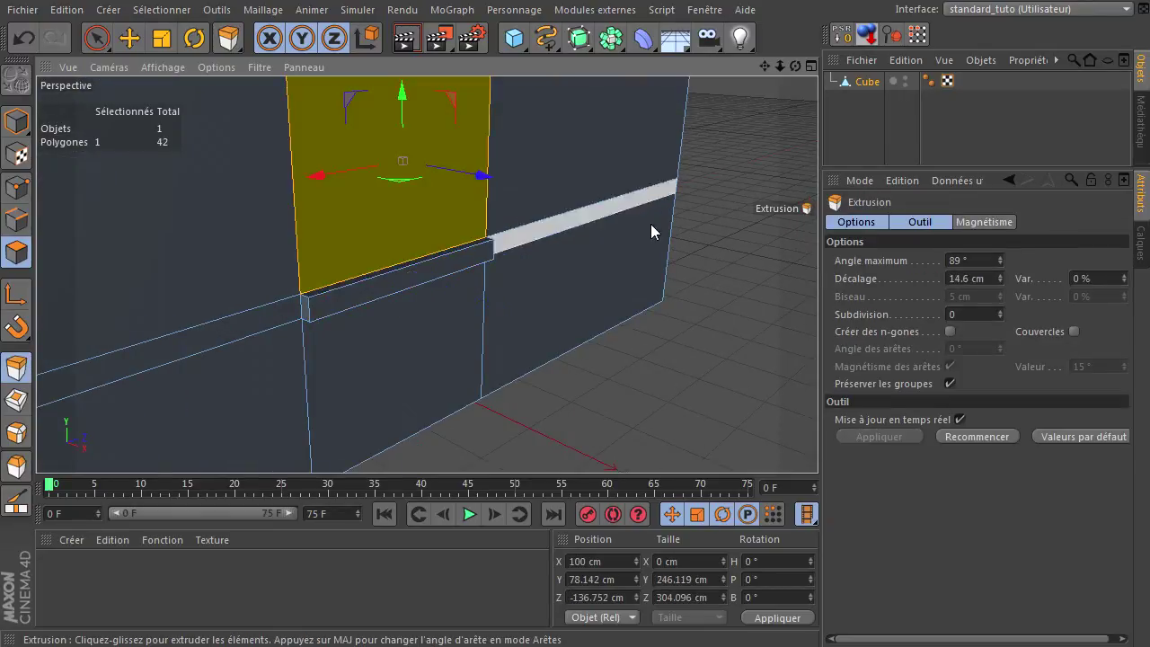
Recess the window panel 34.5 cm into the wall and render a preview.
drag(729, 327, 786, 320)
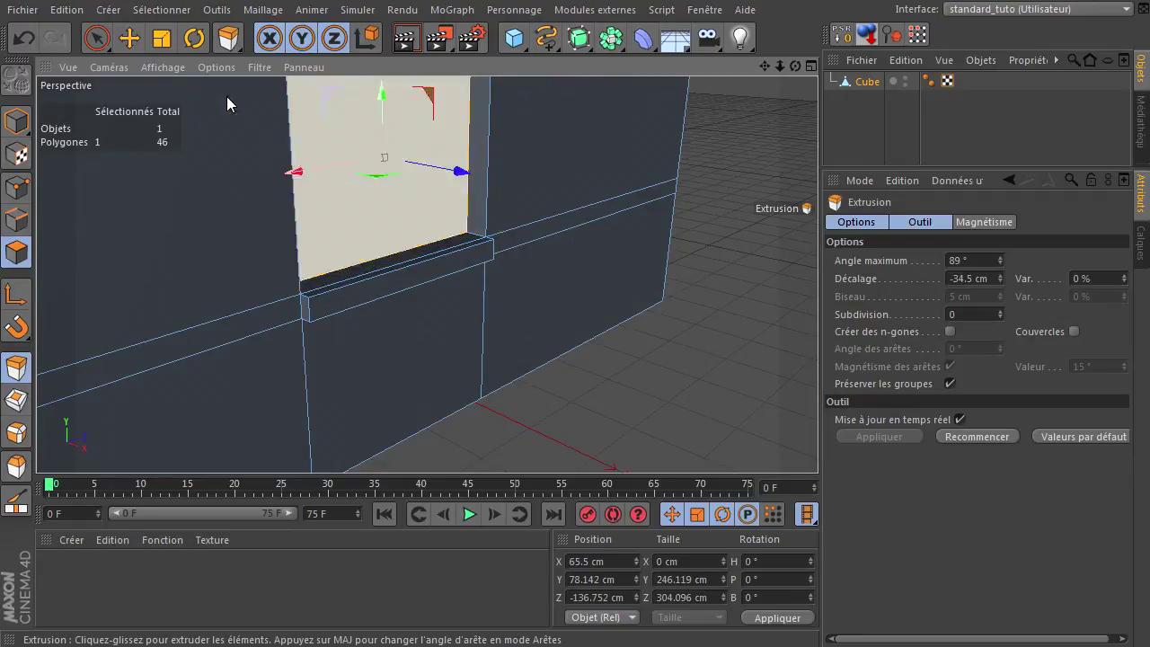
key(space)
click(731, 363)
scroll(729, 372, down, 3)
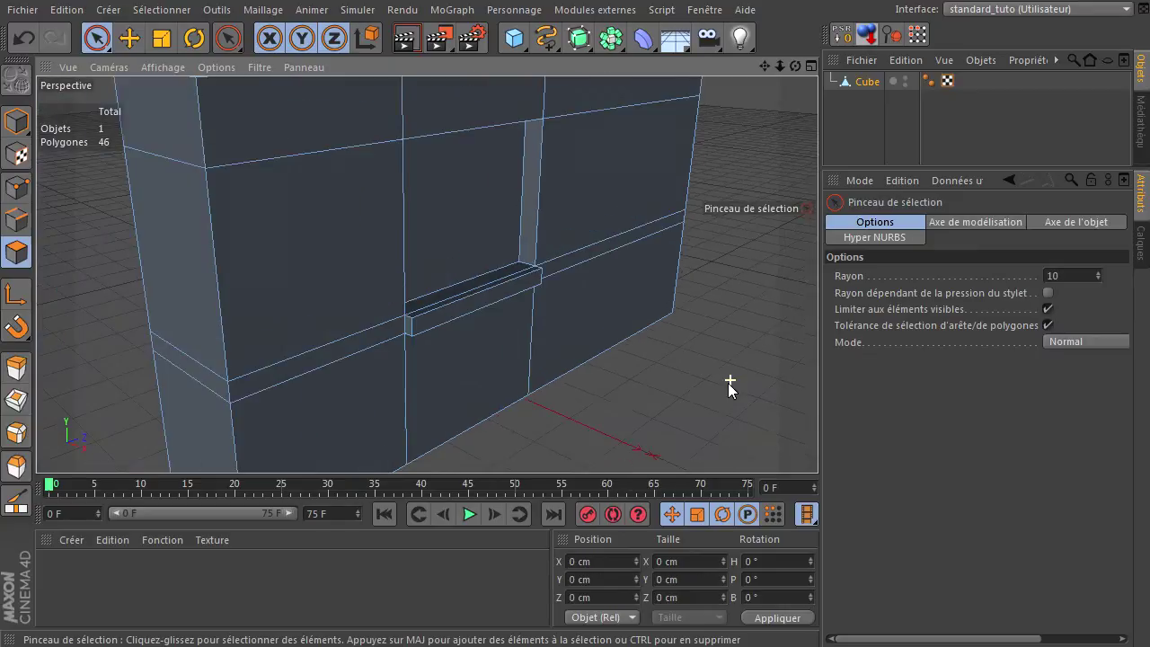
alt+drag(728, 383, 838, 150)
alt+drag(817, 441, 772, 69)
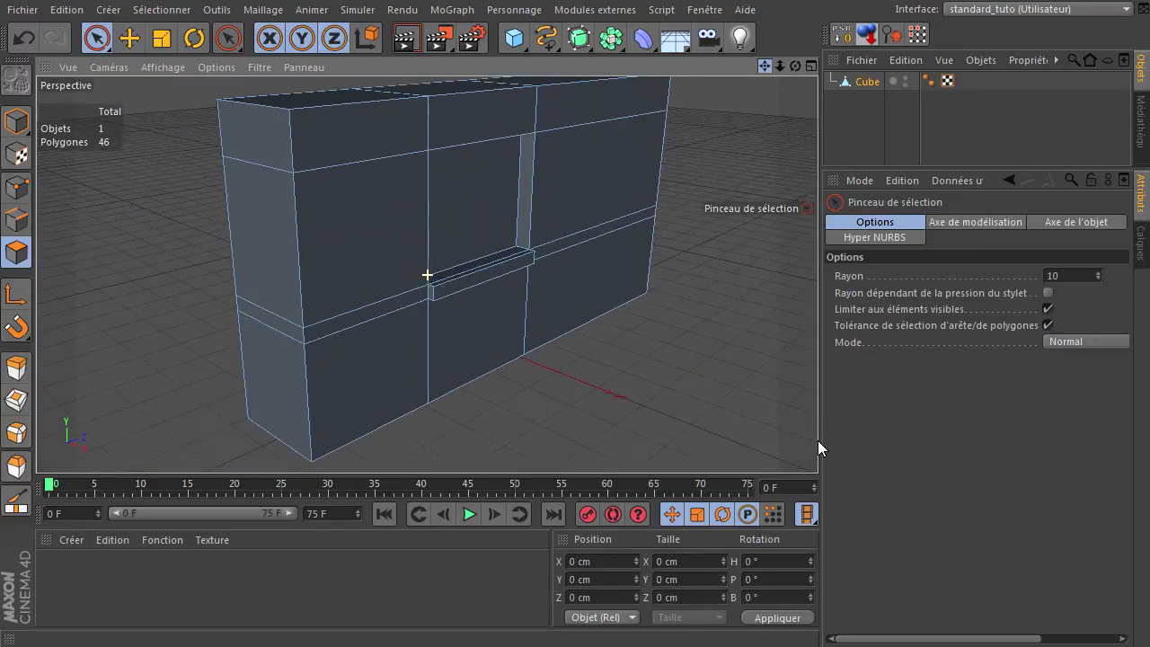
click(409, 38)
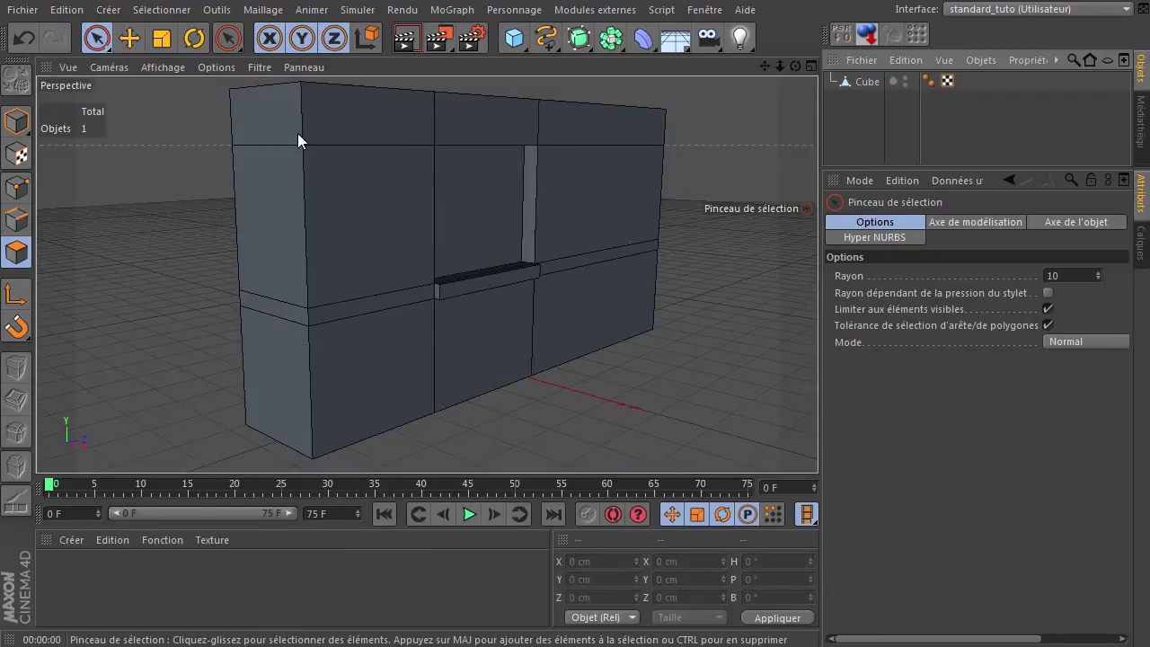
Reframe the wall, select the Cube object and open the Modules externes plugin menu.
drag(763, 66, 817, 440)
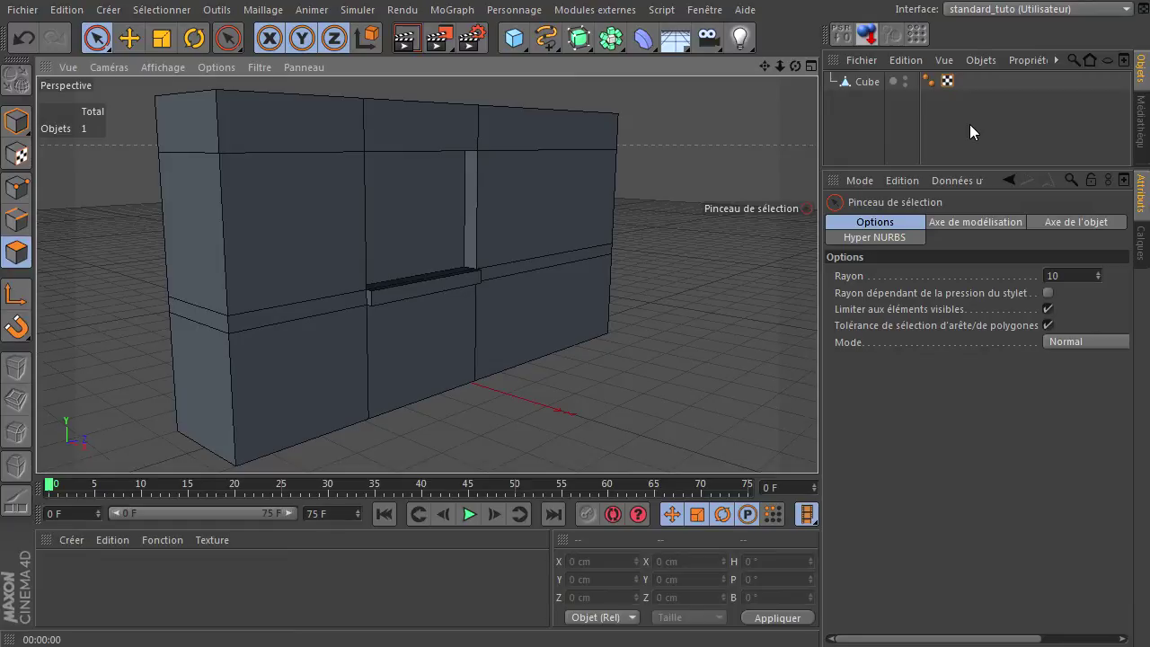
click(595, 11)
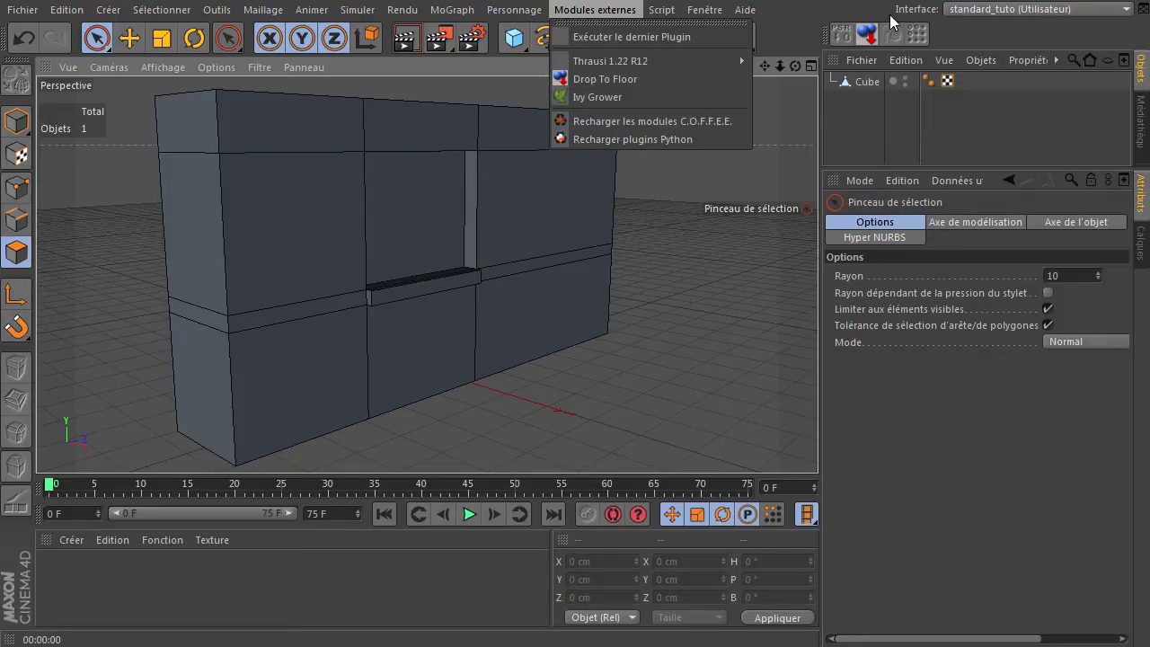
mouse_move(629, 60)
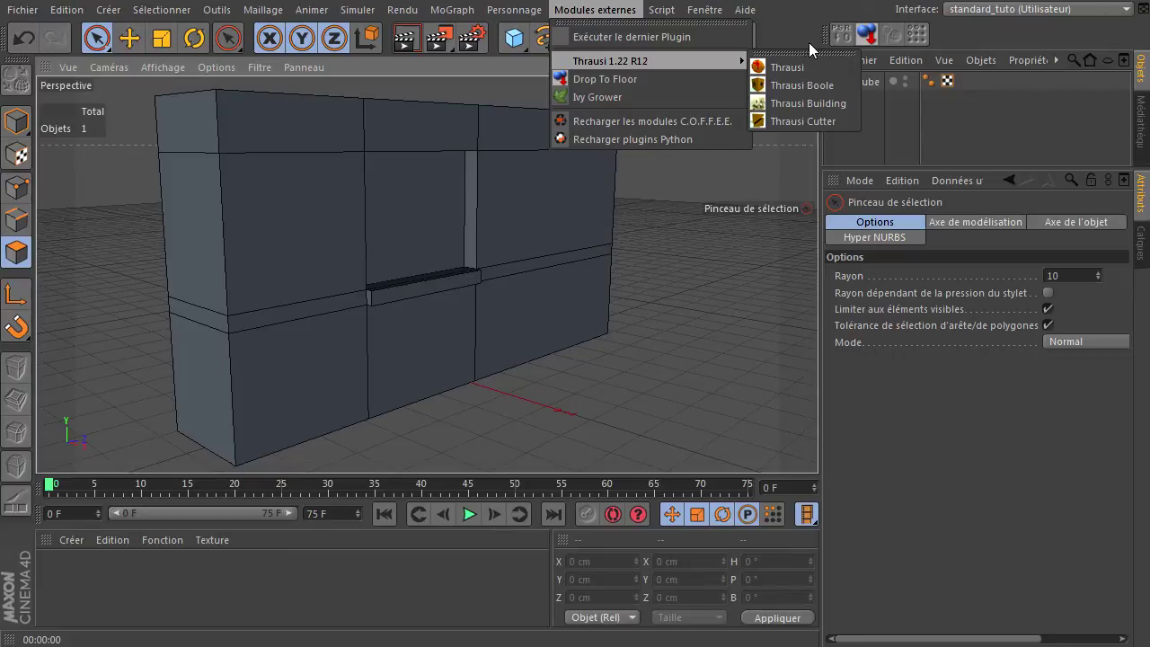
click(872, 127)
click(857, 81)
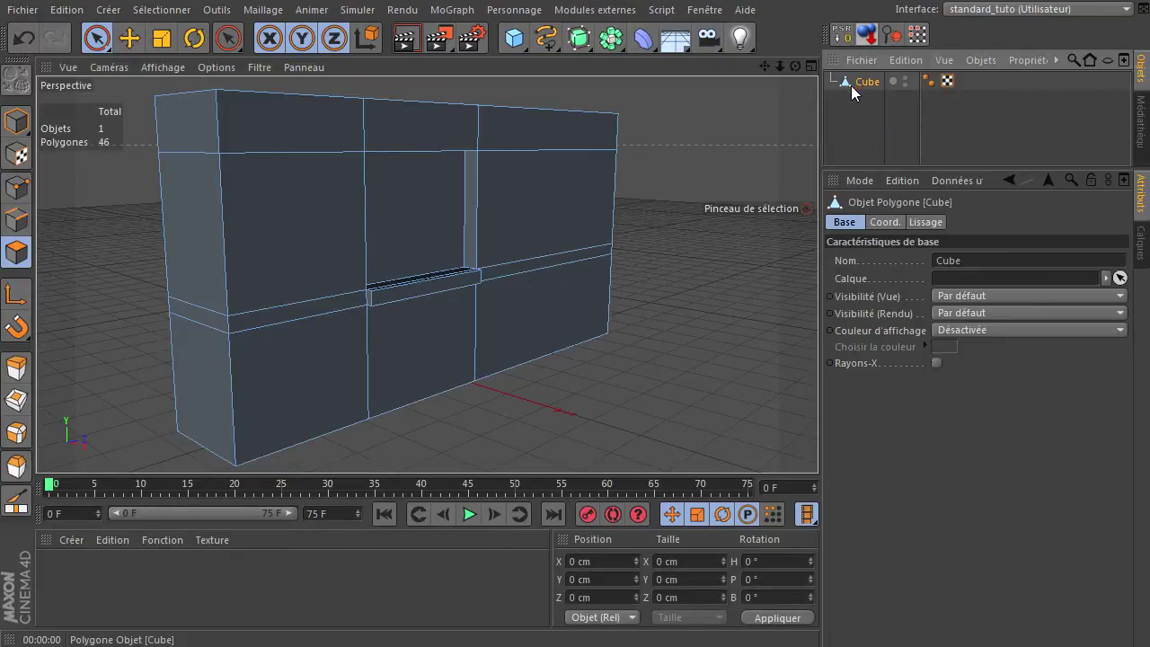
click(597, 10)
Launch the Ivy Grower plugin and open its help window.
click(592, 97)
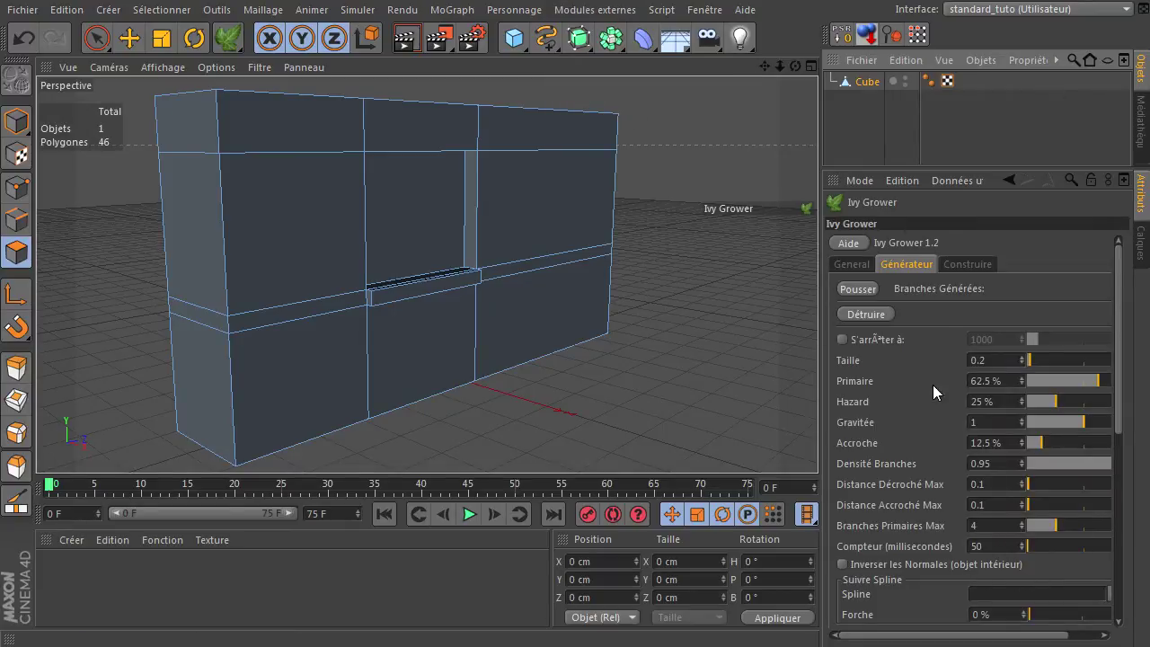
click(850, 242)
drag(878, 5, 582, 69)
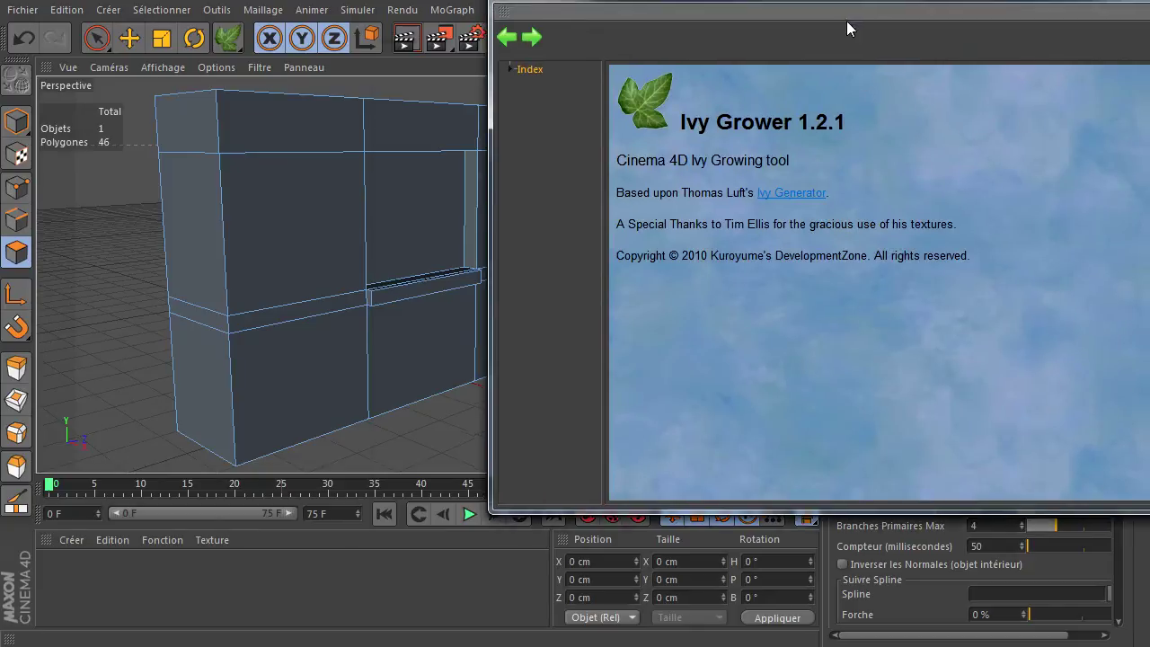
Read the Ivy Grower help pages from General Usage through IGSpline, then close the help.
click(215, 140)
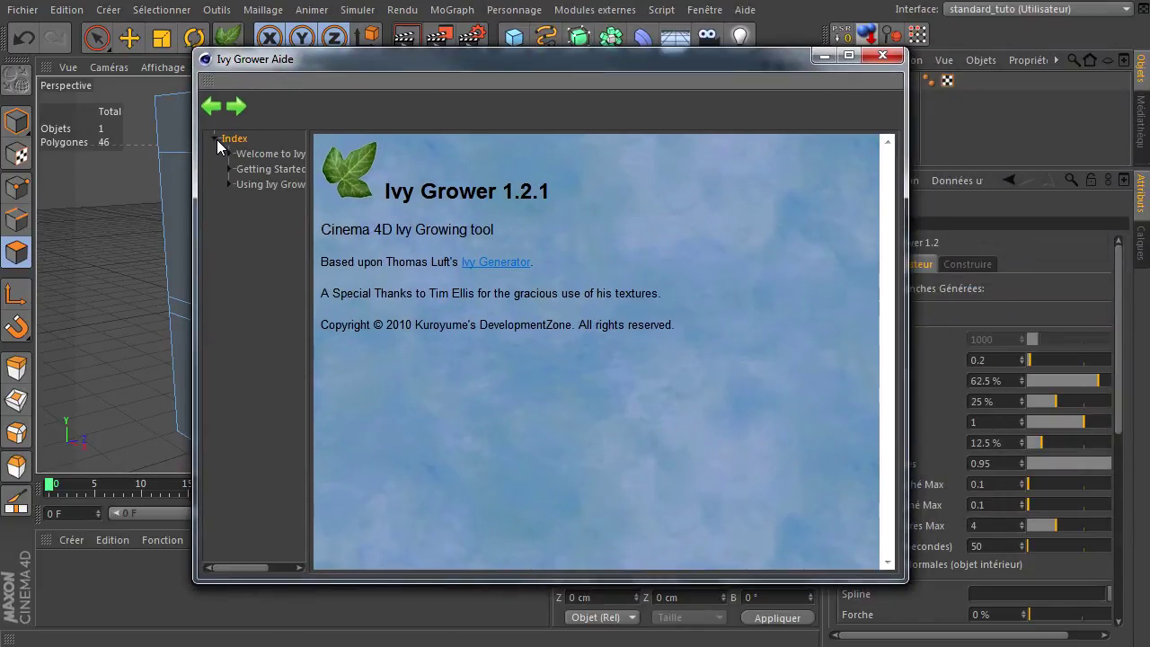
click(230, 181)
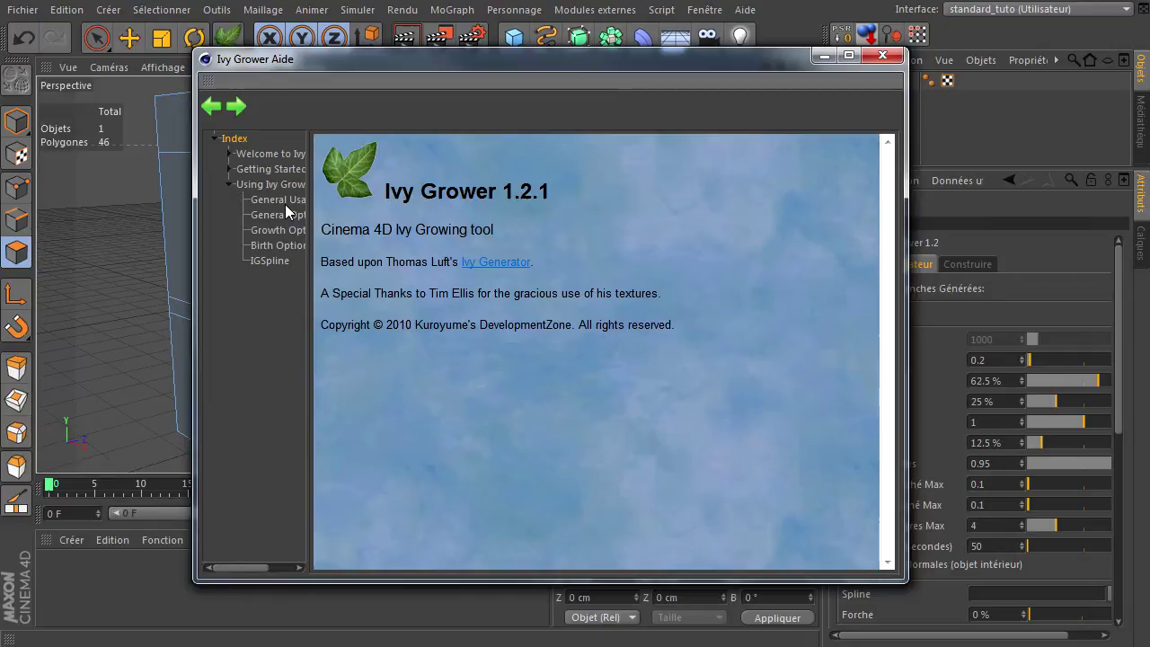
click(285, 201)
click(281, 217)
click(274, 230)
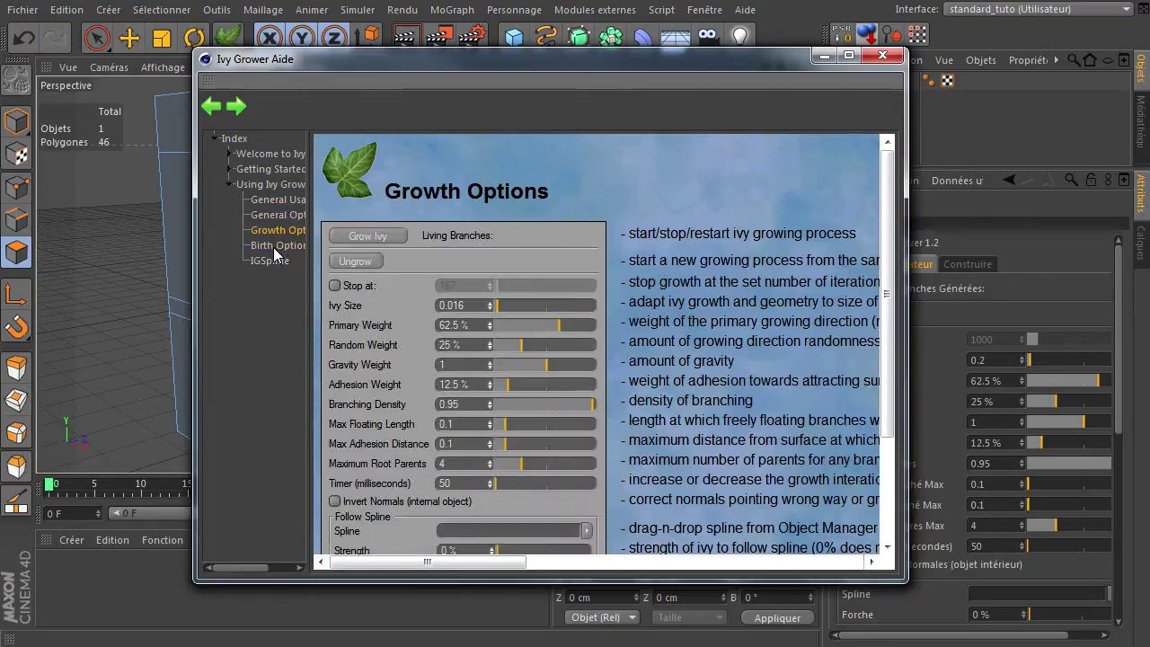
click(273, 247)
click(268, 260)
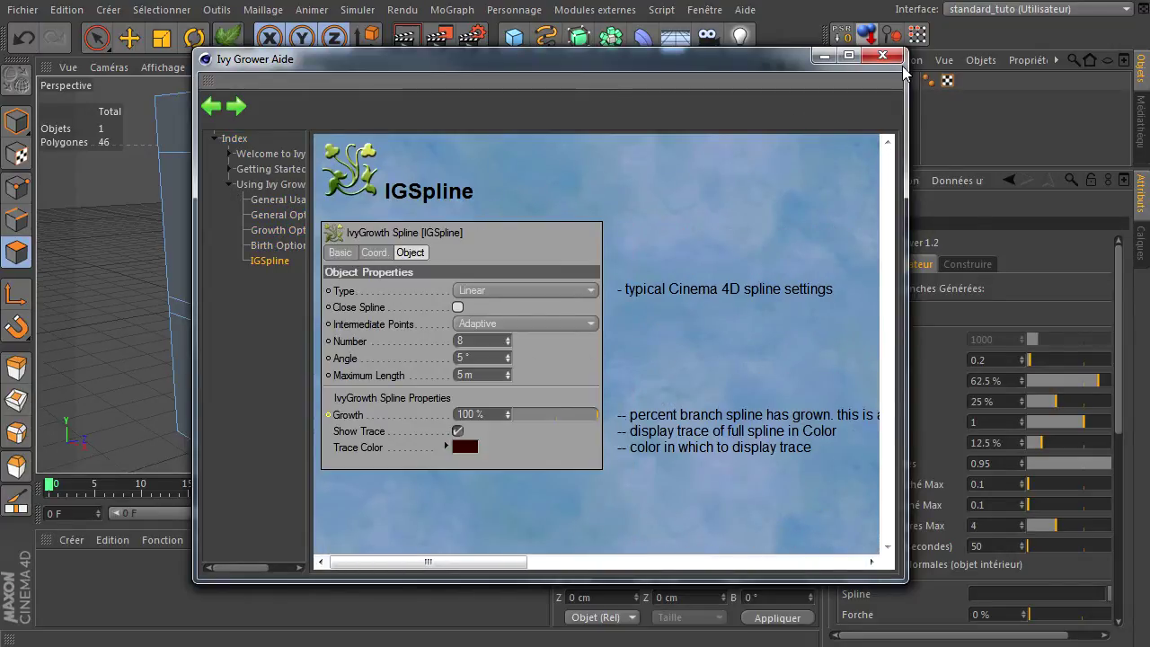
click(883, 56)
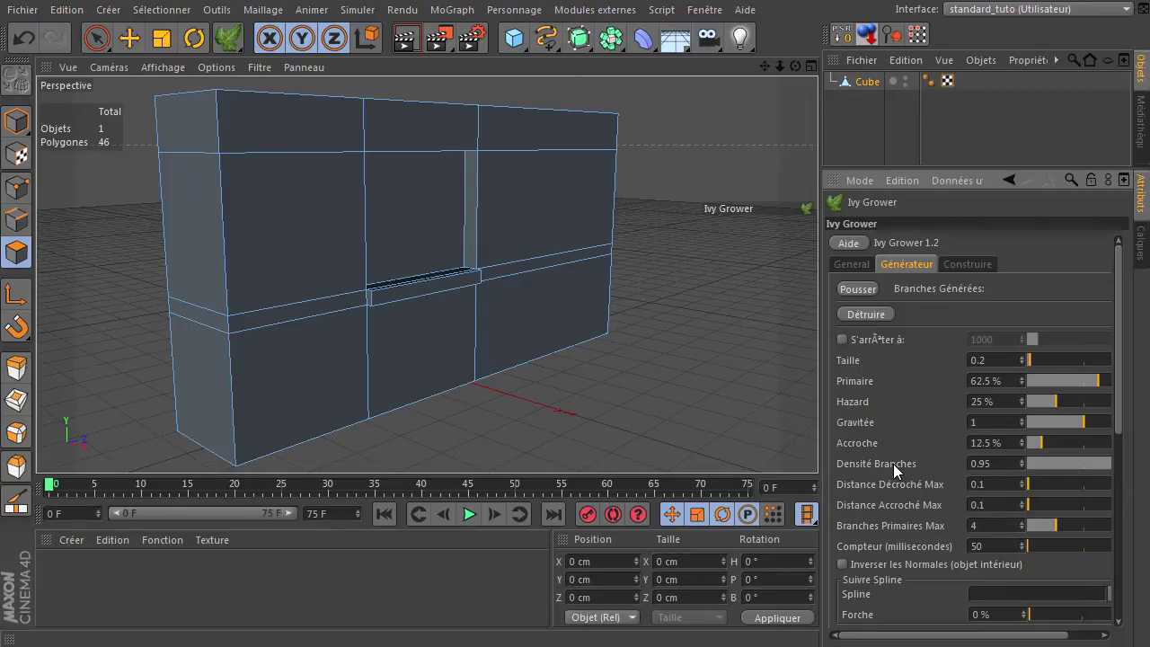
Root the ivy on the wall's bottom edge, grow it, and stop at 52 of 67 branches.
click(861, 261)
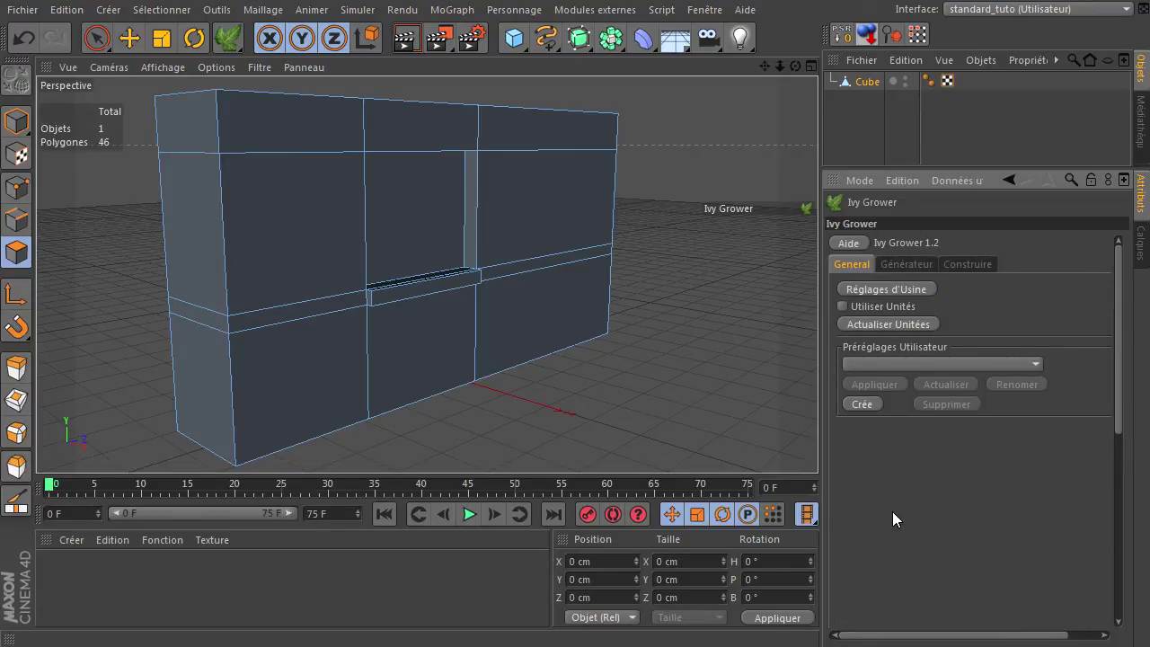
click(897, 265)
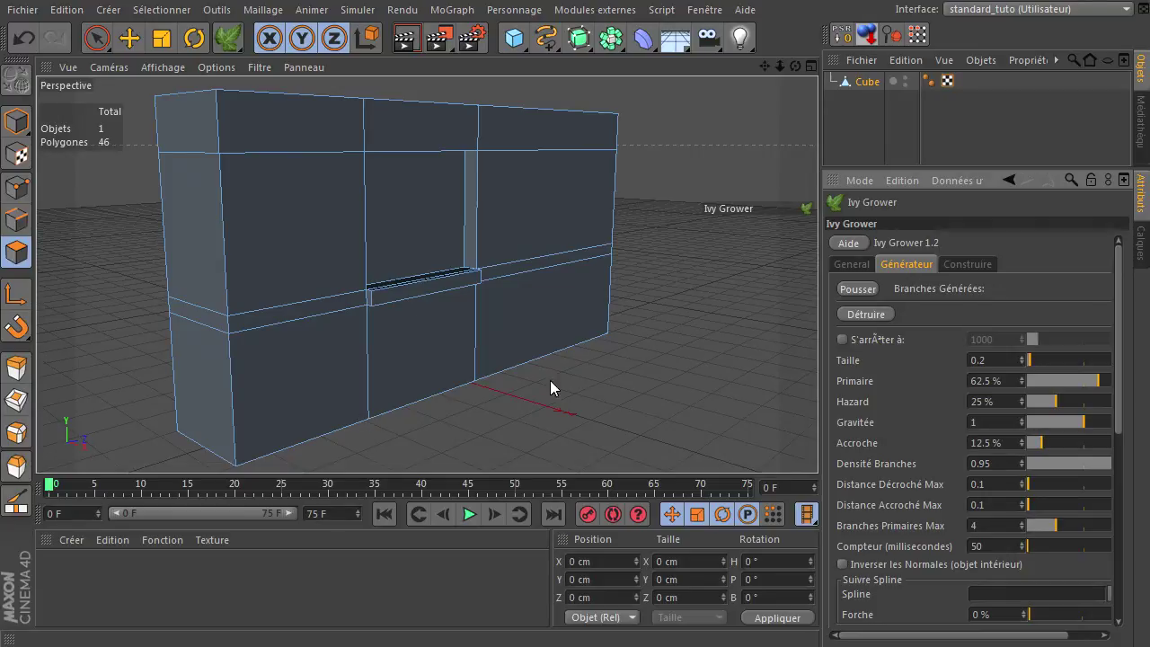
click(355, 417)
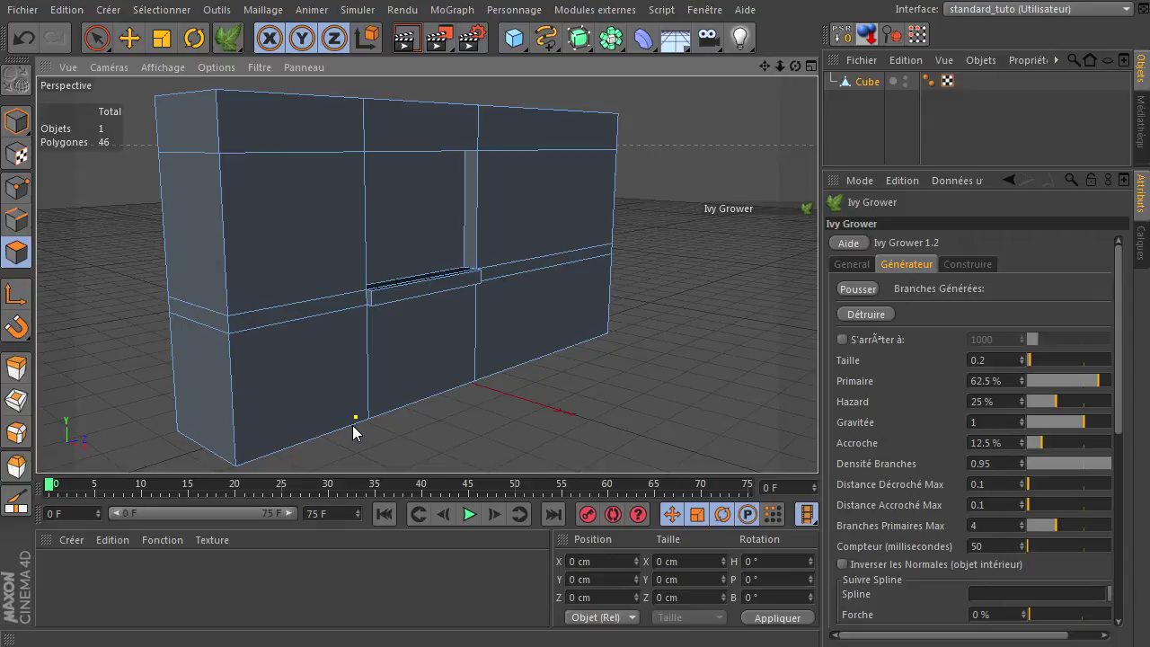
click(869, 289)
click(858, 290)
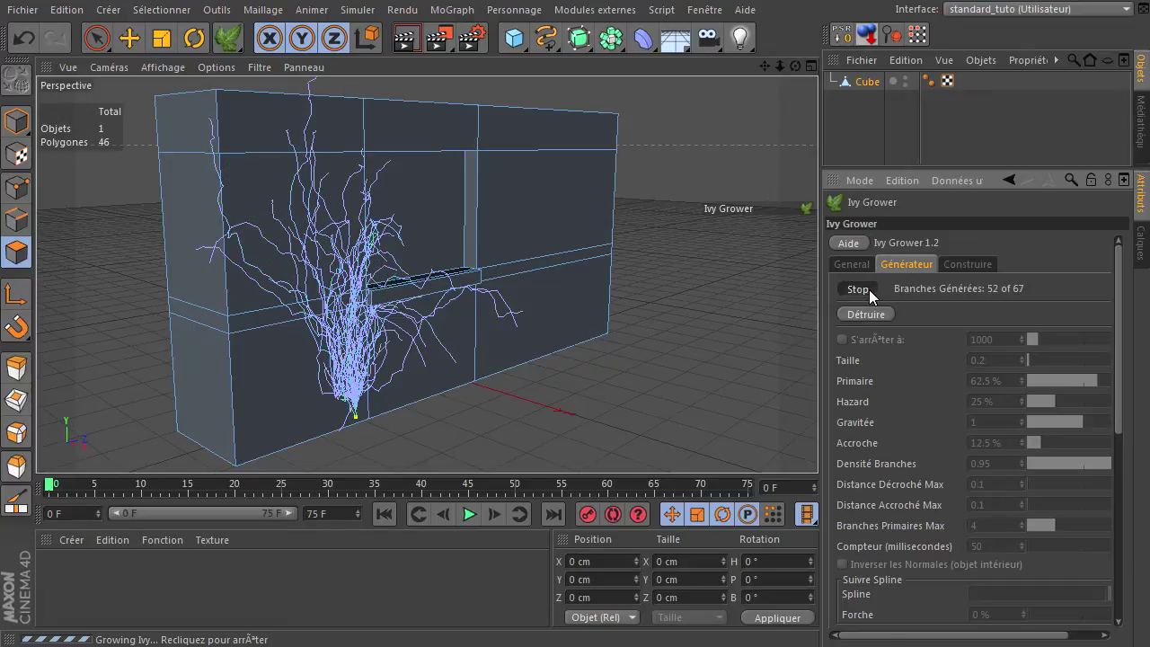
click(868, 289)
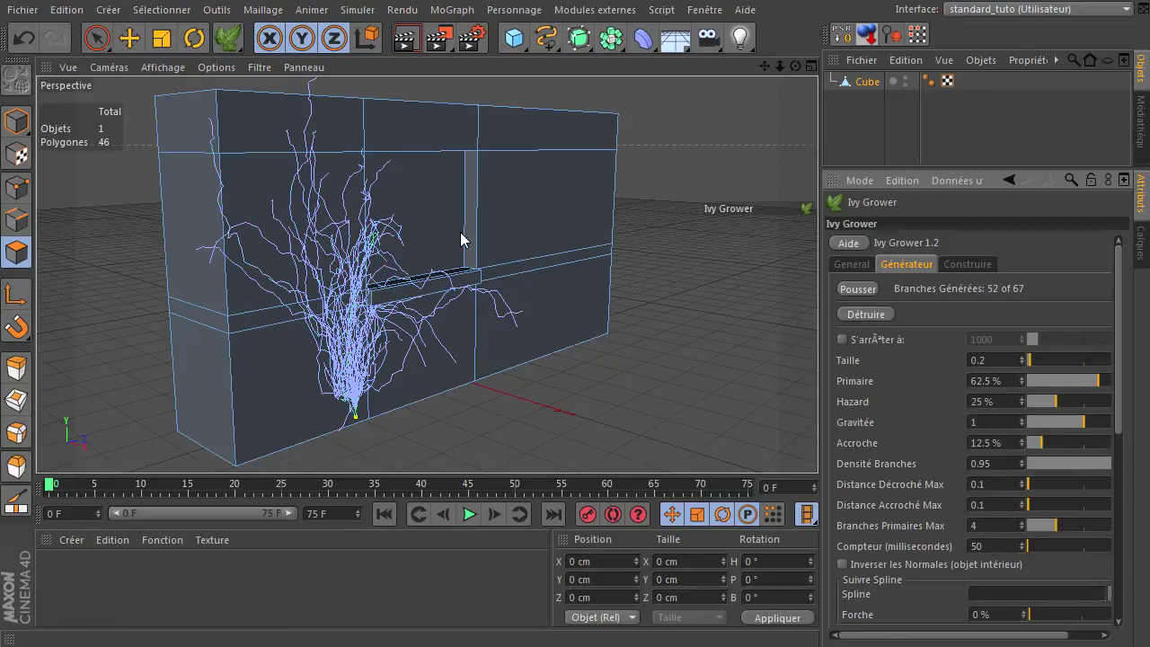
drag(792, 70, 871, 200)
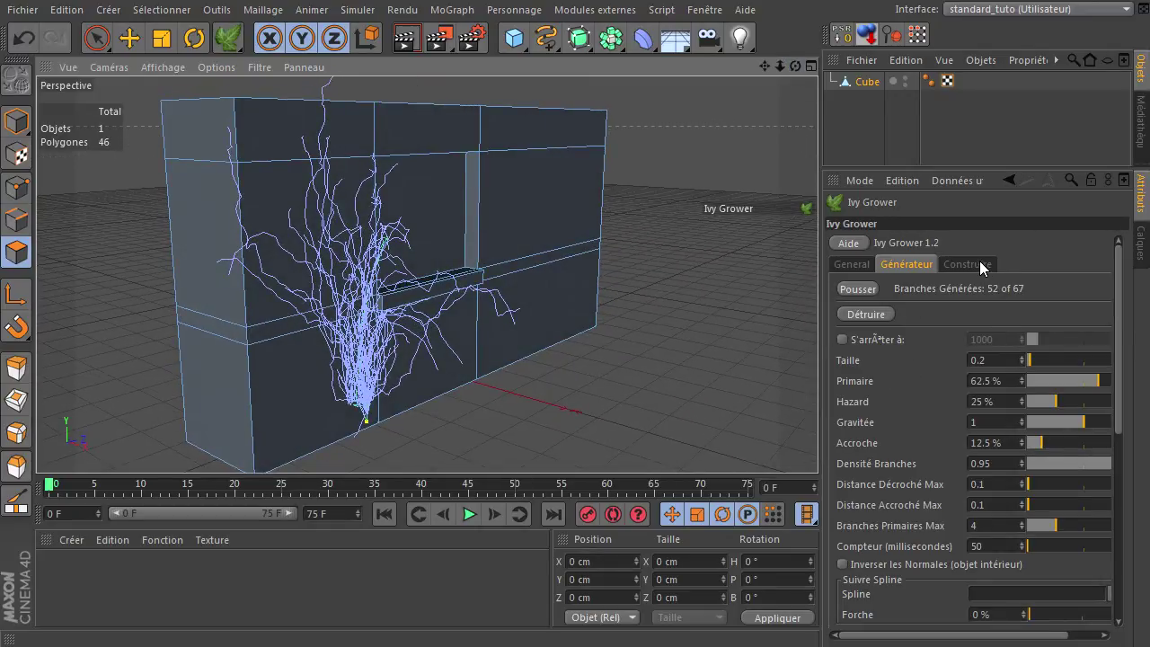
Generate leaf and branch geometry for the ivy, inspect it, then undo it.
click(979, 266)
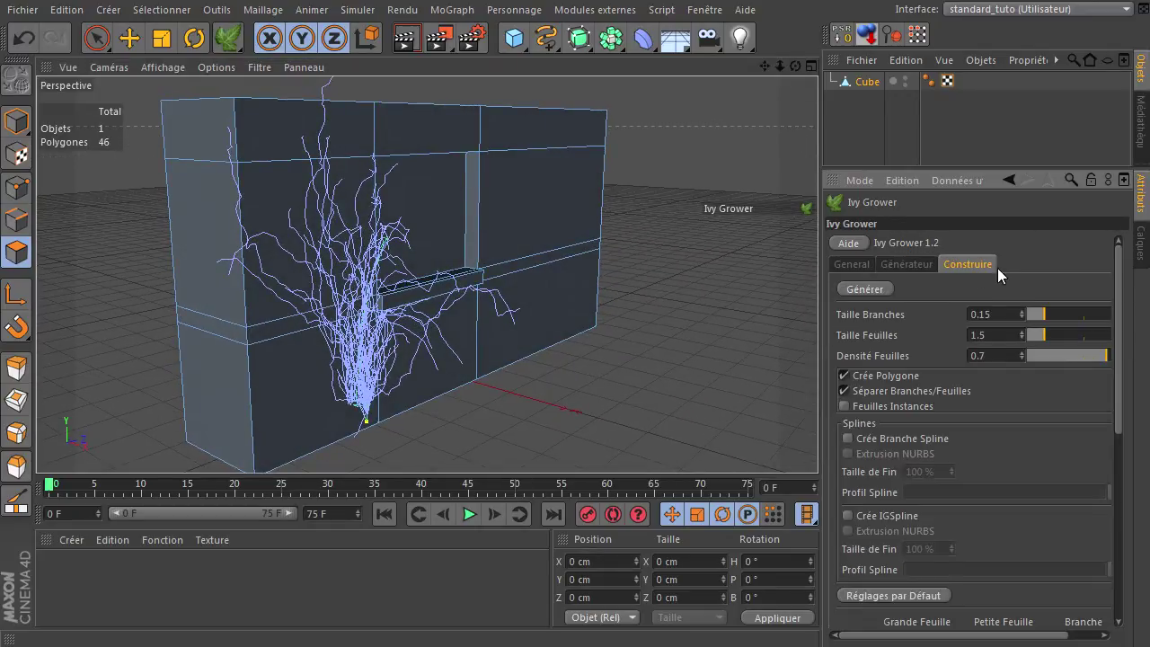
click(857, 289)
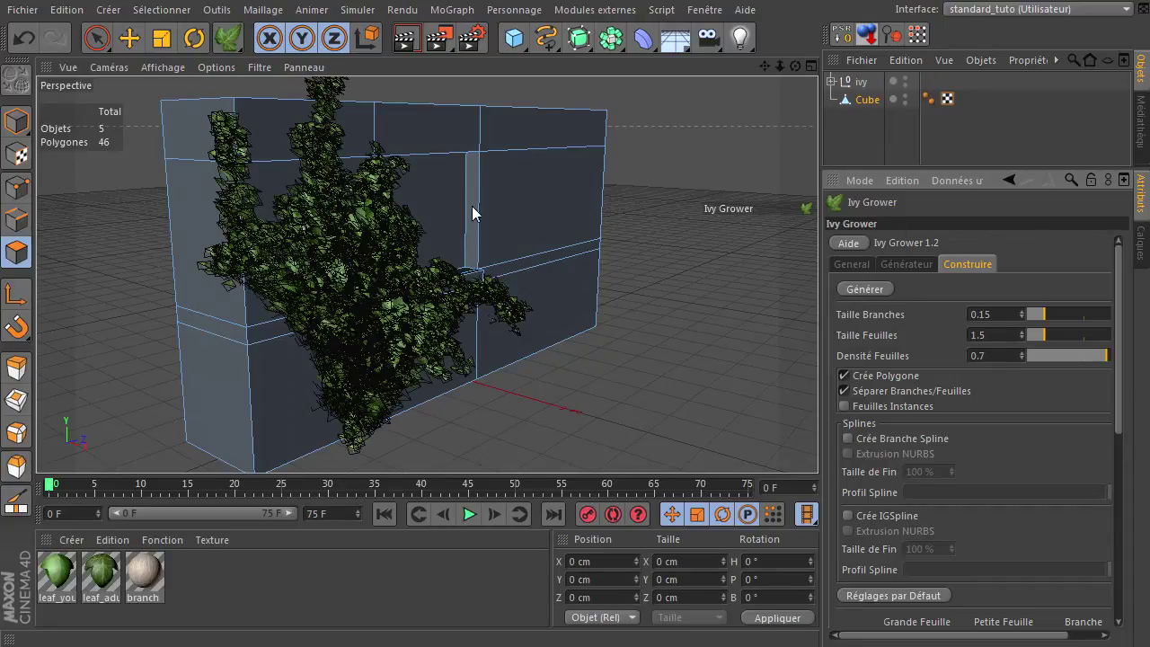
drag(794, 65, 817, 440)
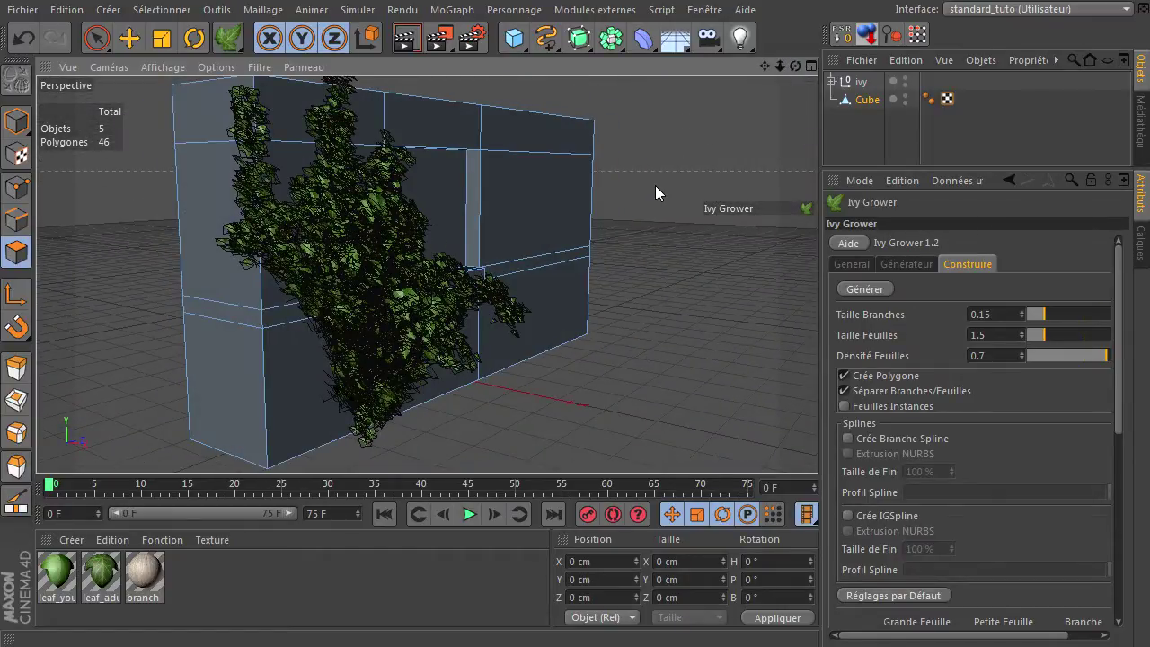
key(ctrl+z)
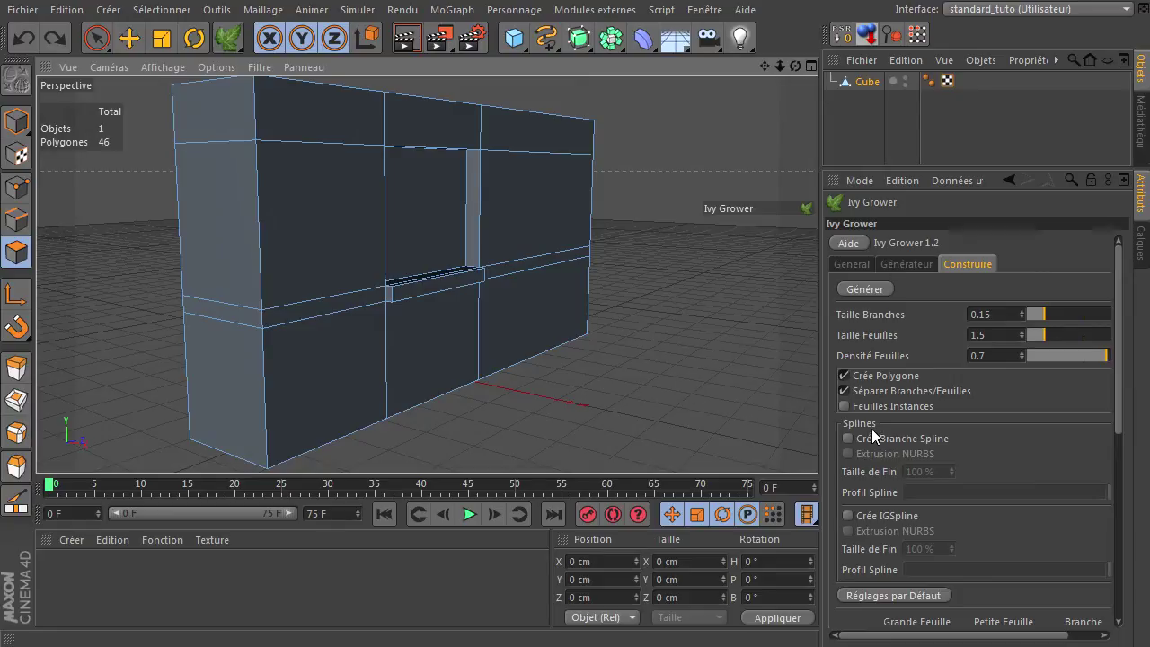
Widen the Attributes area so the full Ivy Grower generator parameters are readable.
drag(980, 166, 981, 126)
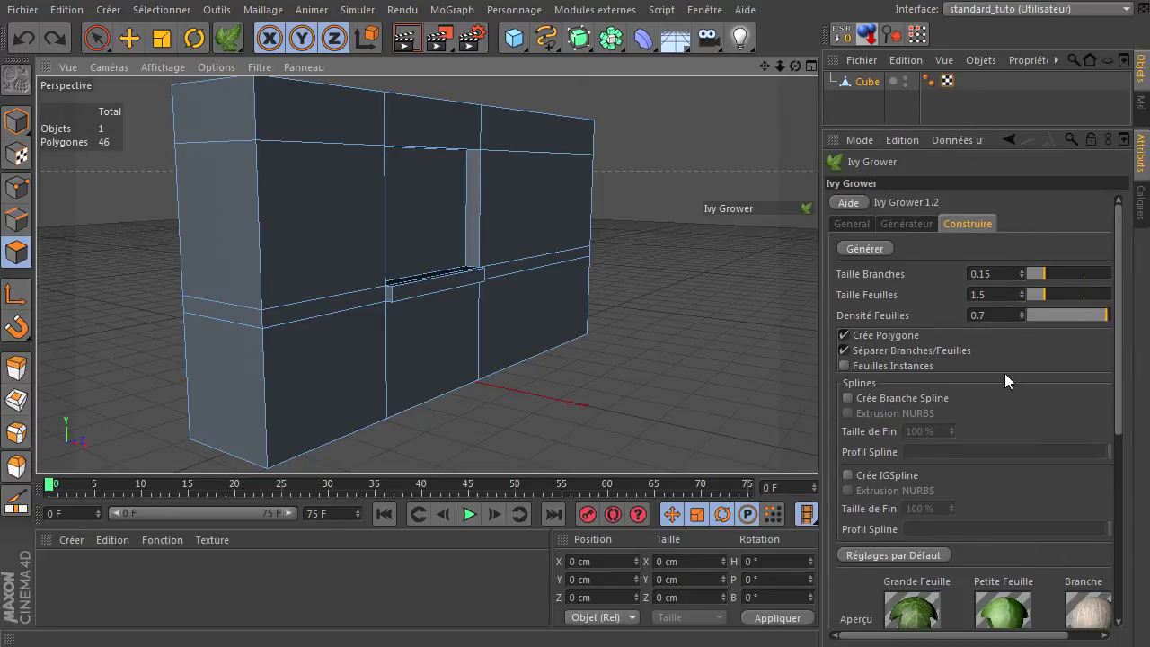
click(910, 225)
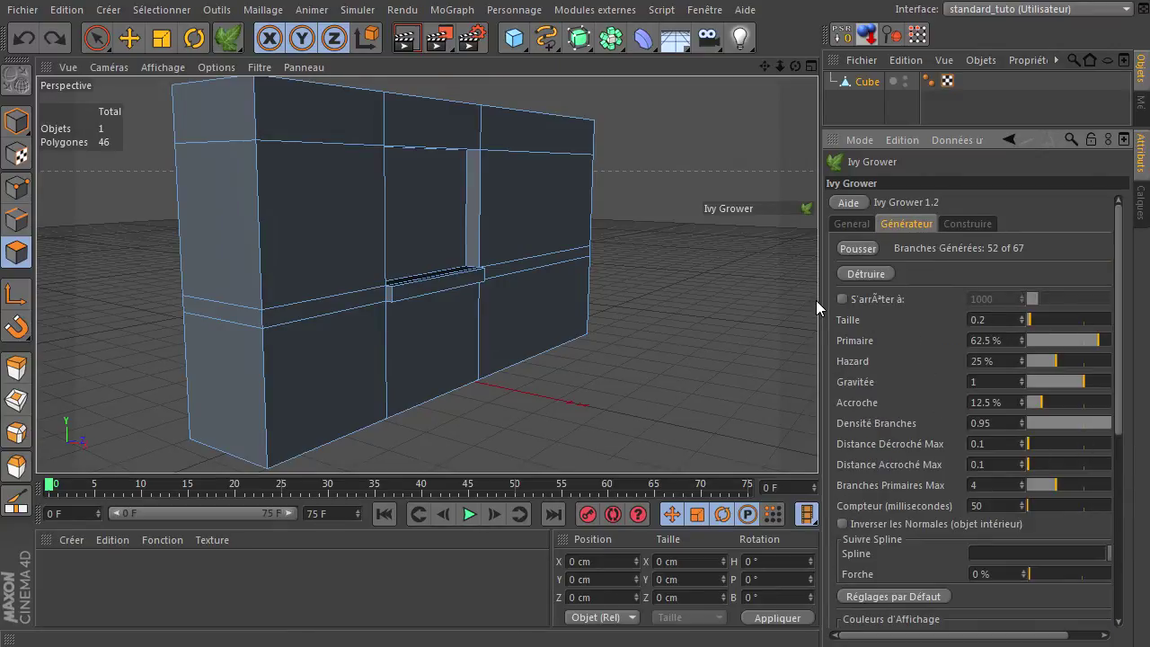
drag(816, 301, 778, 310)
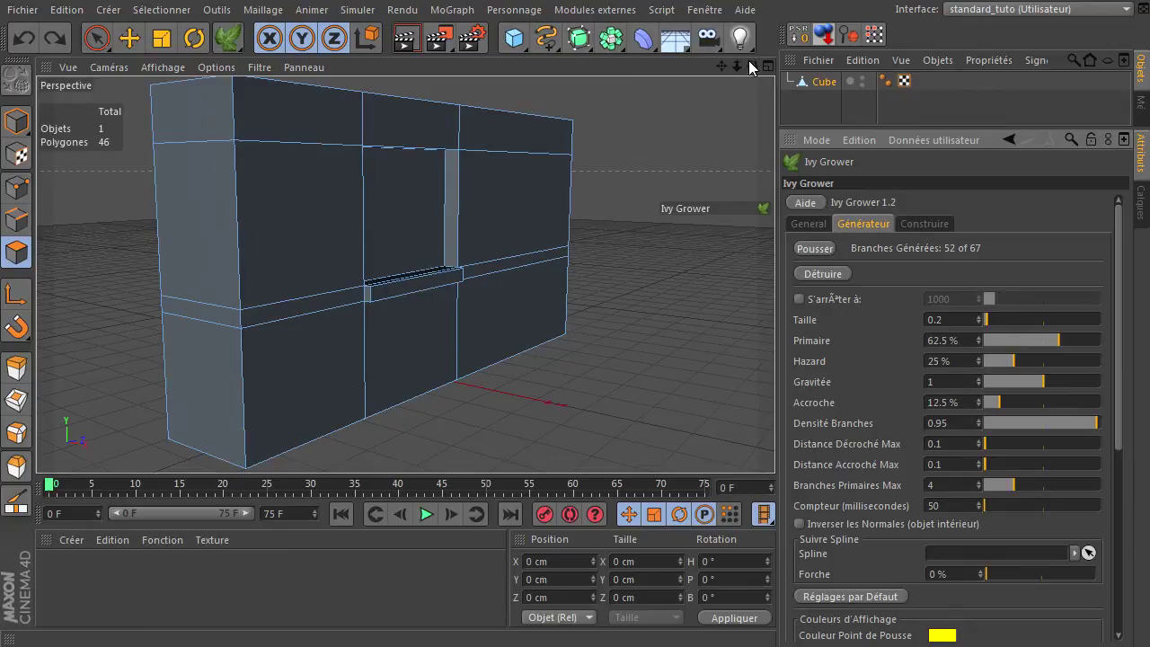
Maximize the Droite side view and frame the wall in it.
drag(736, 66, 735, 76)
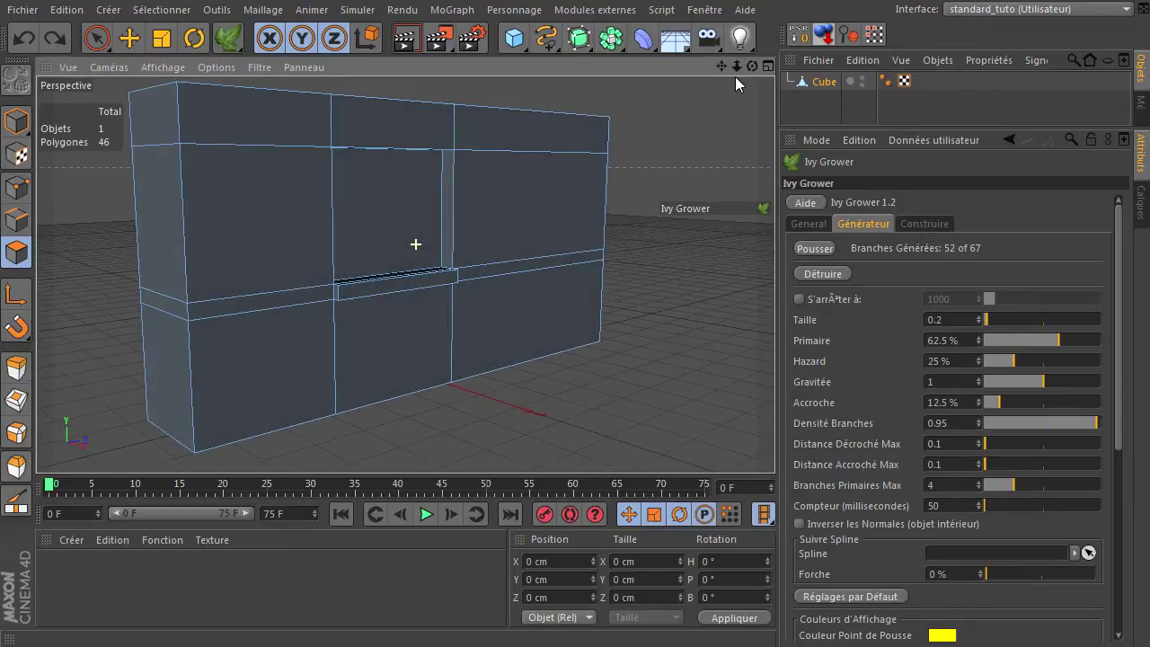
middle_click(657, 231)
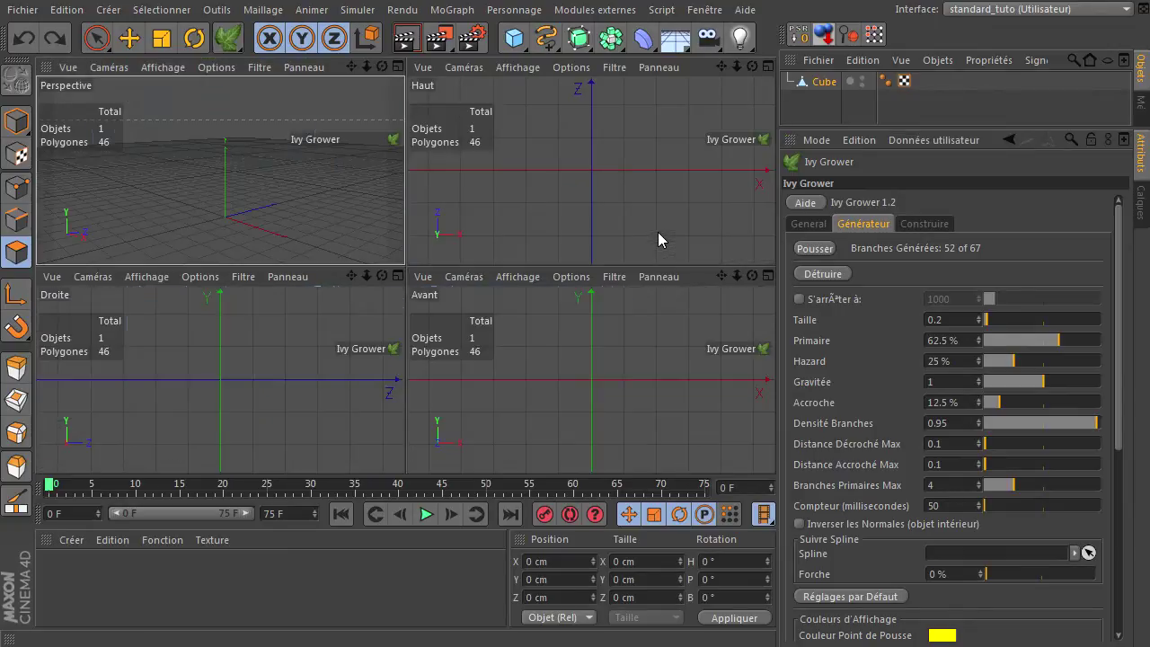
scroll(353, 375, up, 3)
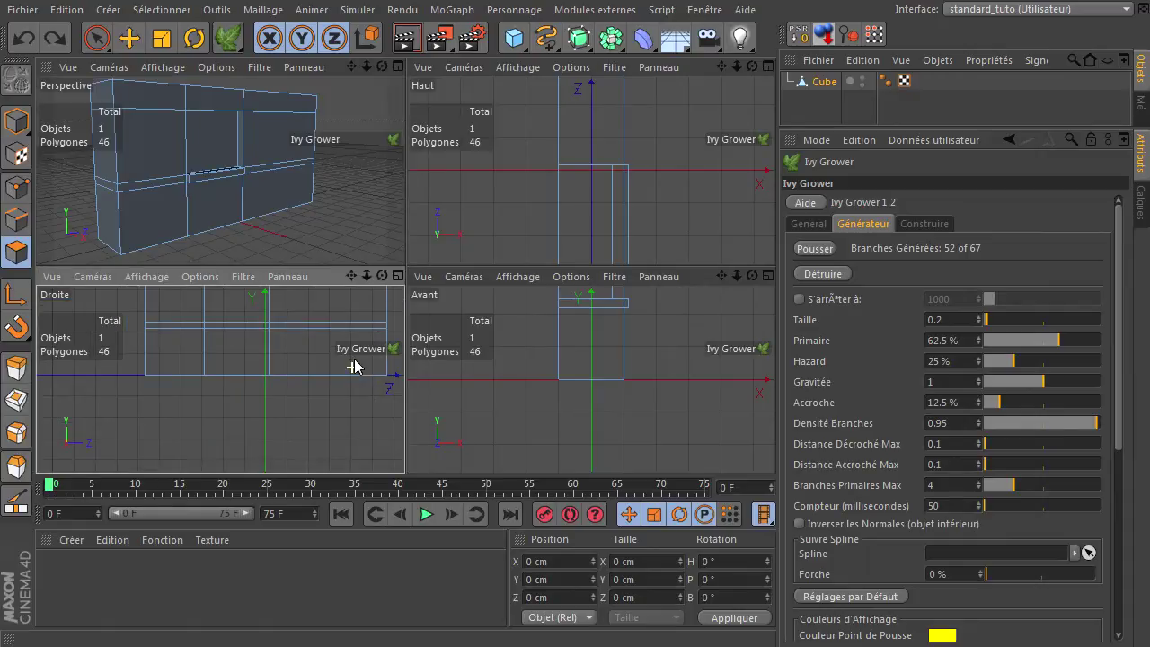
click(398, 276)
drag(724, 67, 738, 193)
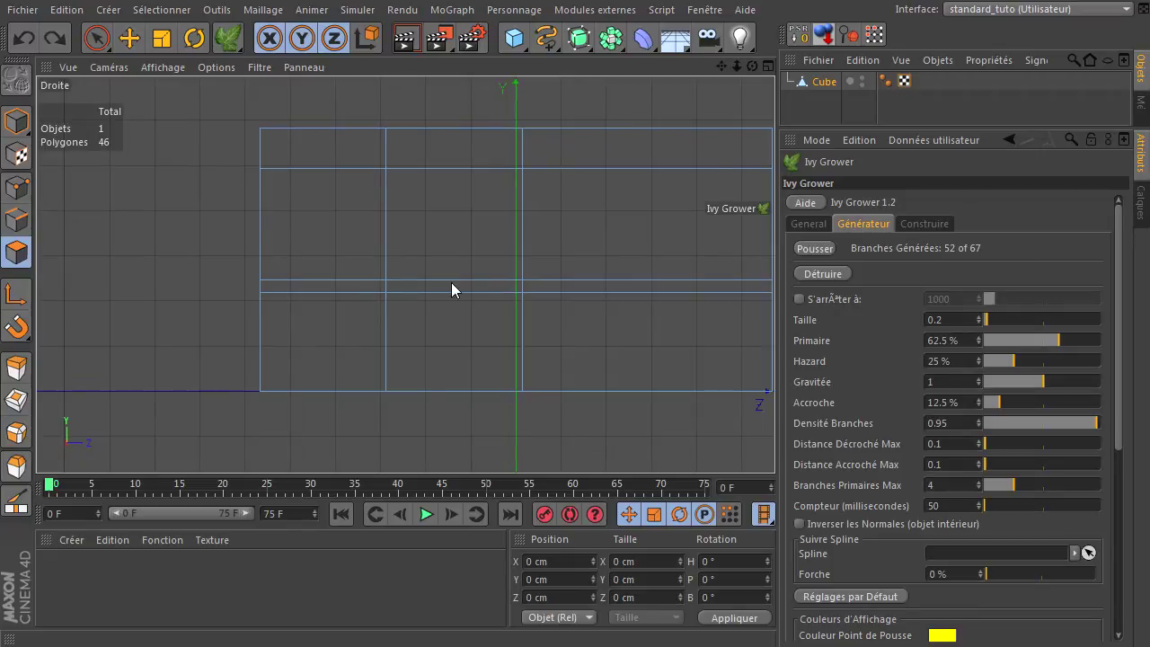
Draw a four-point linear spline from the wall base, along the ledge, up to the top.
drag(545, 36, 637, 101)
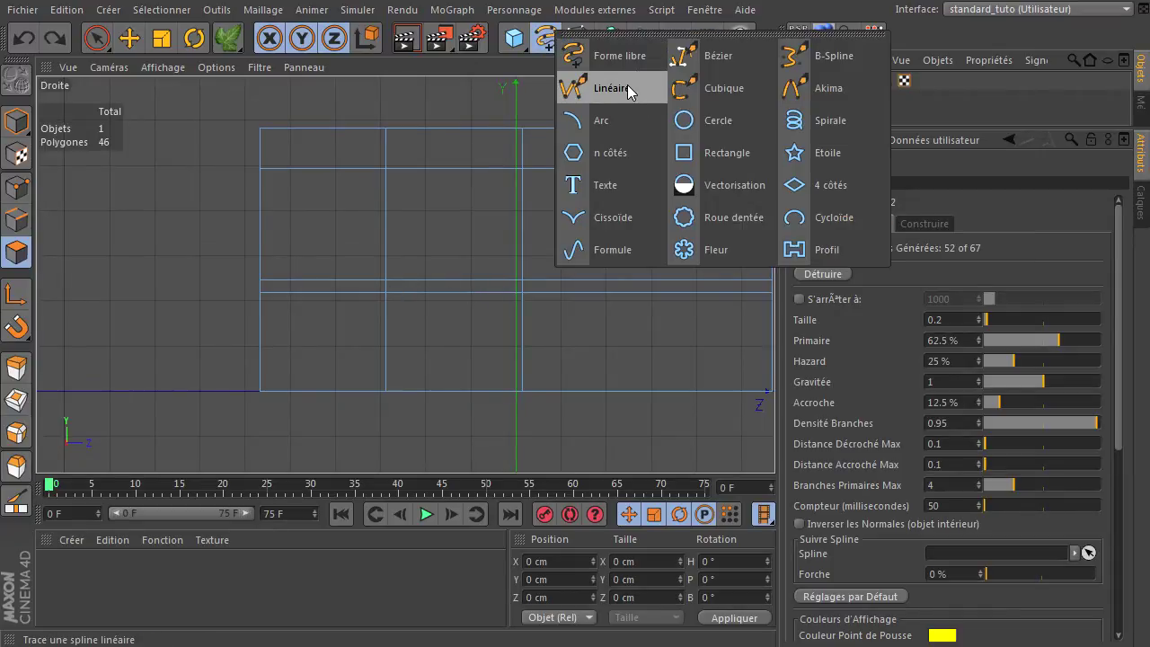
click(627, 88)
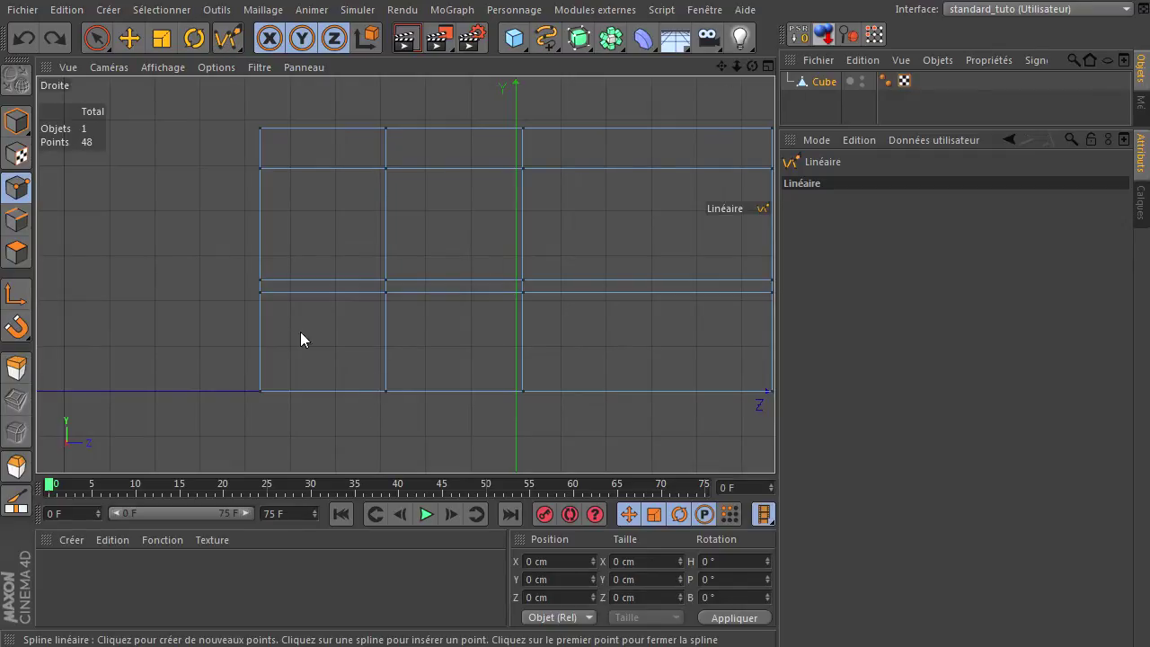
click(373, 389)
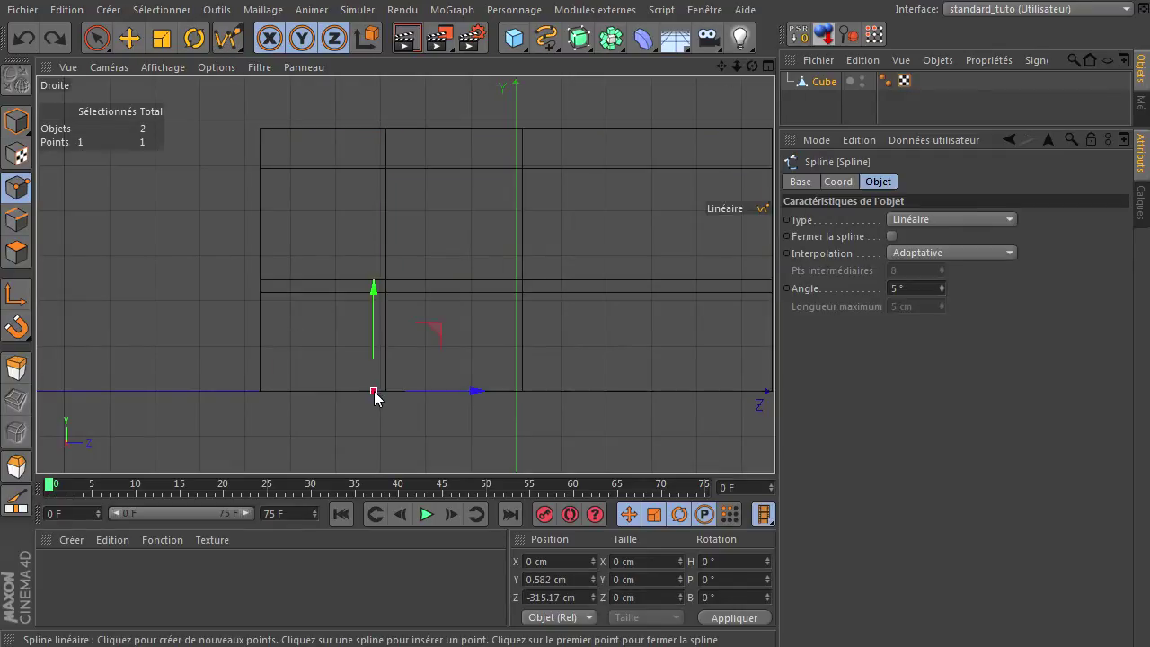
click(398, 302)
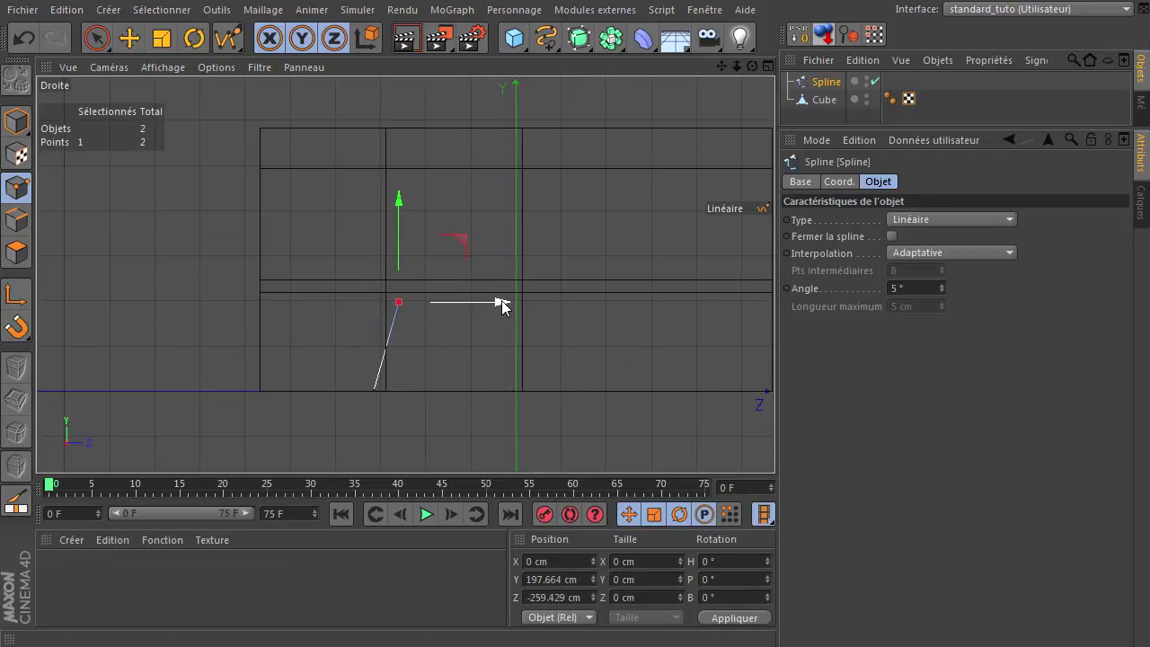
click(527, 299)
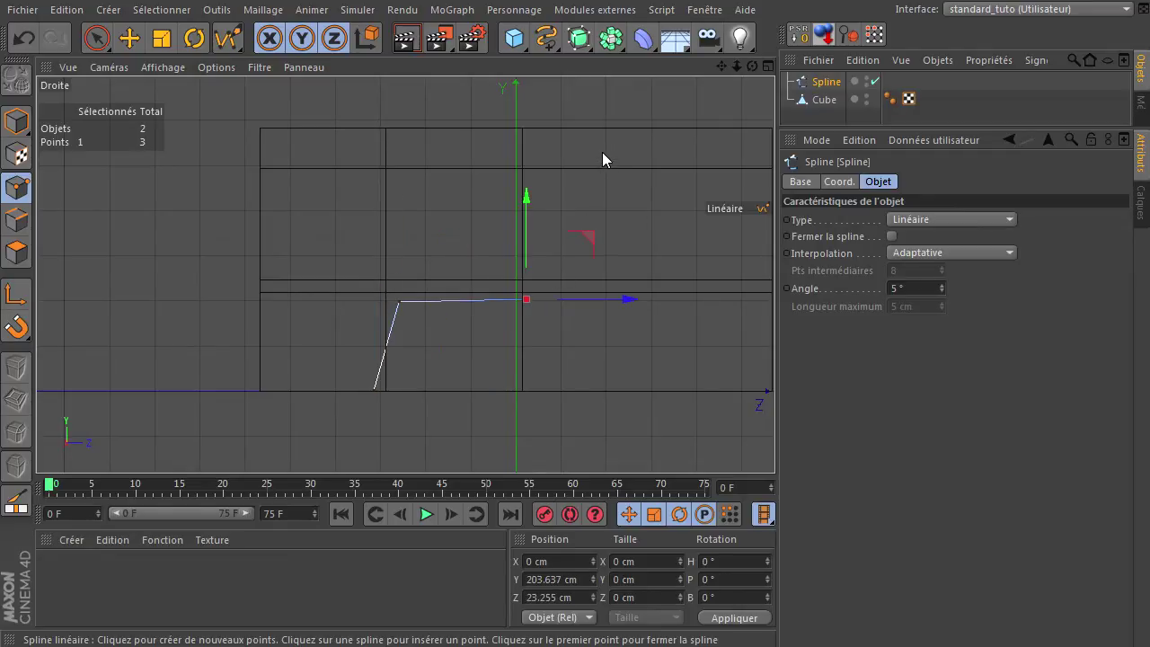
click(580, 143)
drag(97, 38, 116, 202)
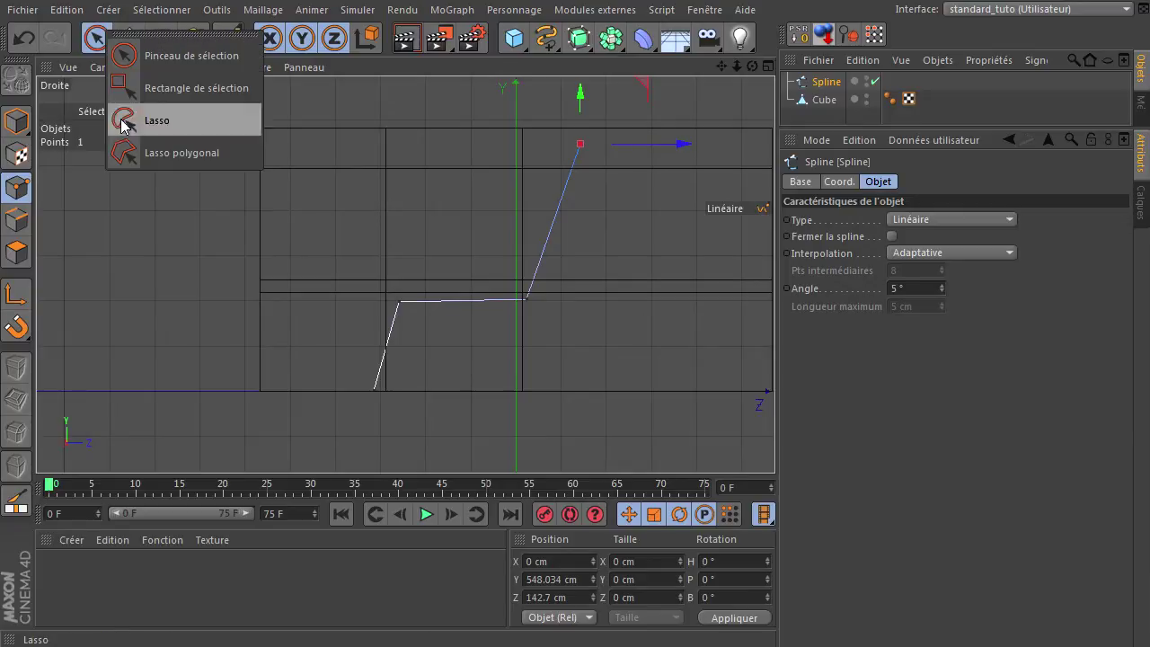
click(23, 38)
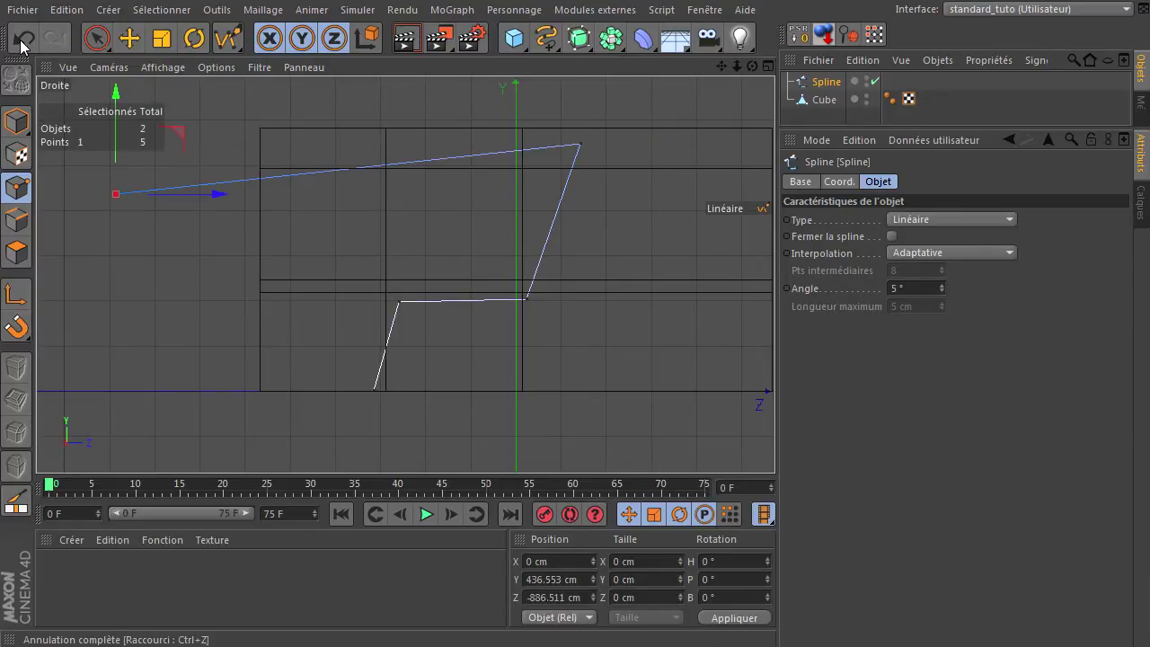
drag(97, 38, 135, 213)
click(390, 249)
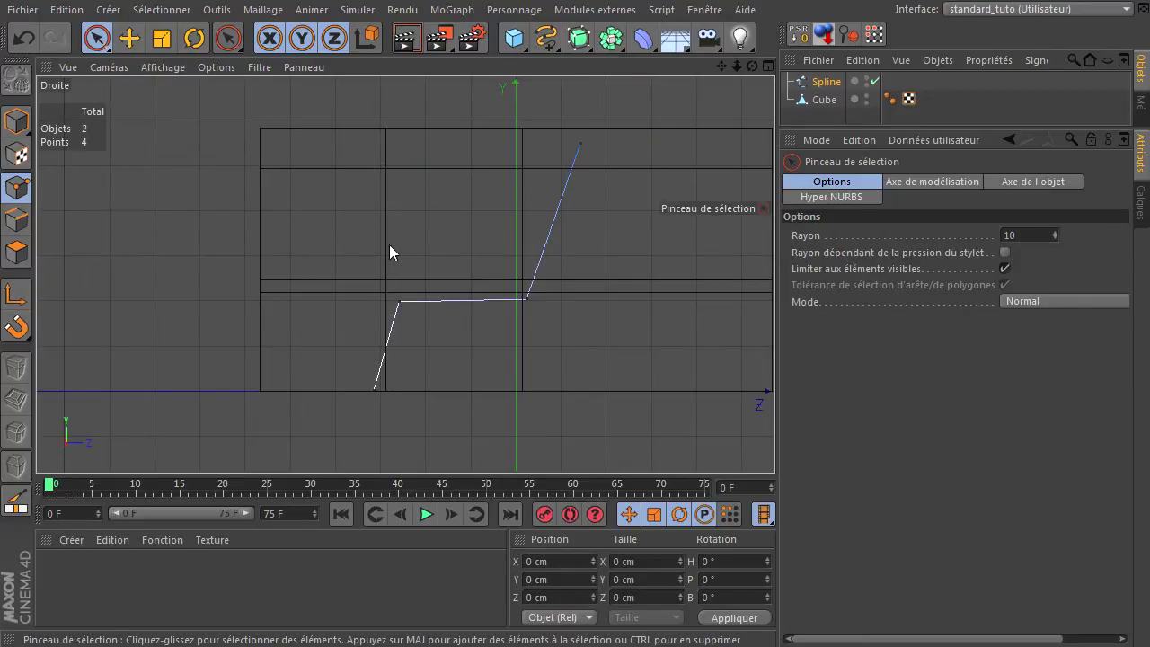
In the maximized Perspective view, slide the spline along X to about 105 cm, against the wall's front.
click(766, 66)
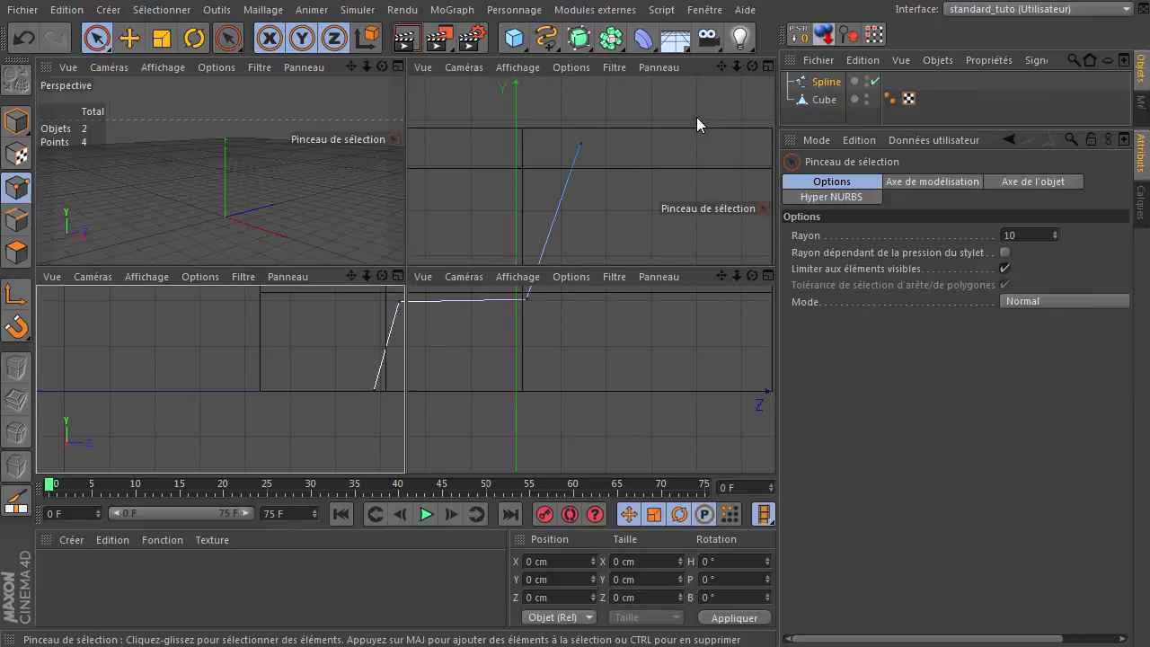
middle_click(289, 177)
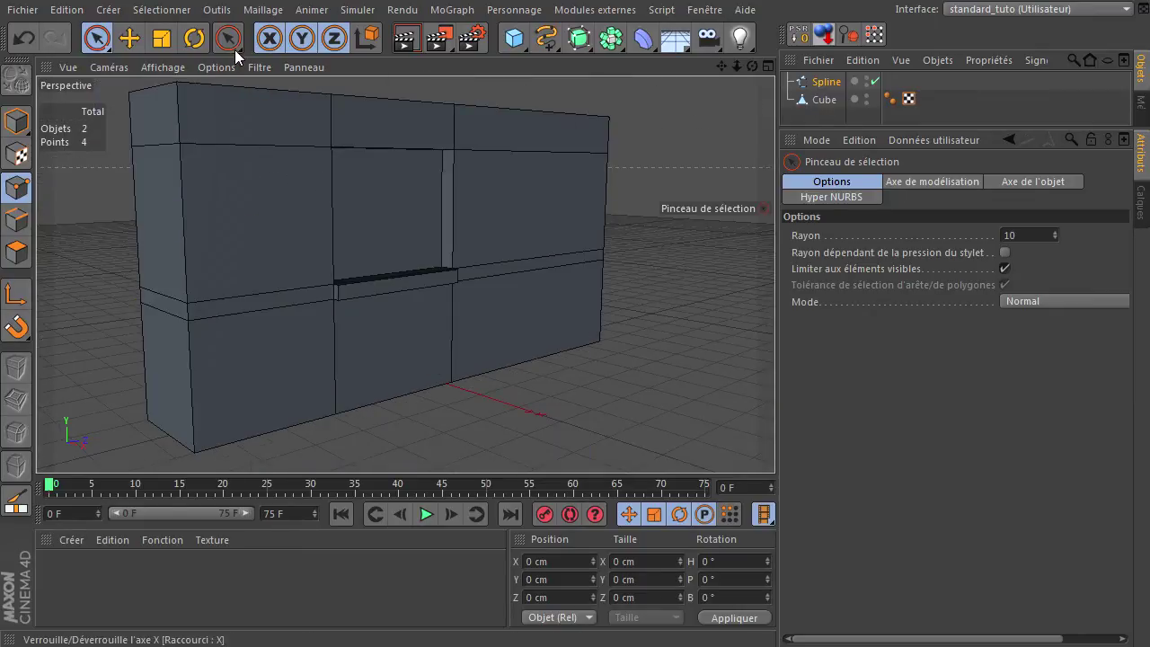
click(16, 120)
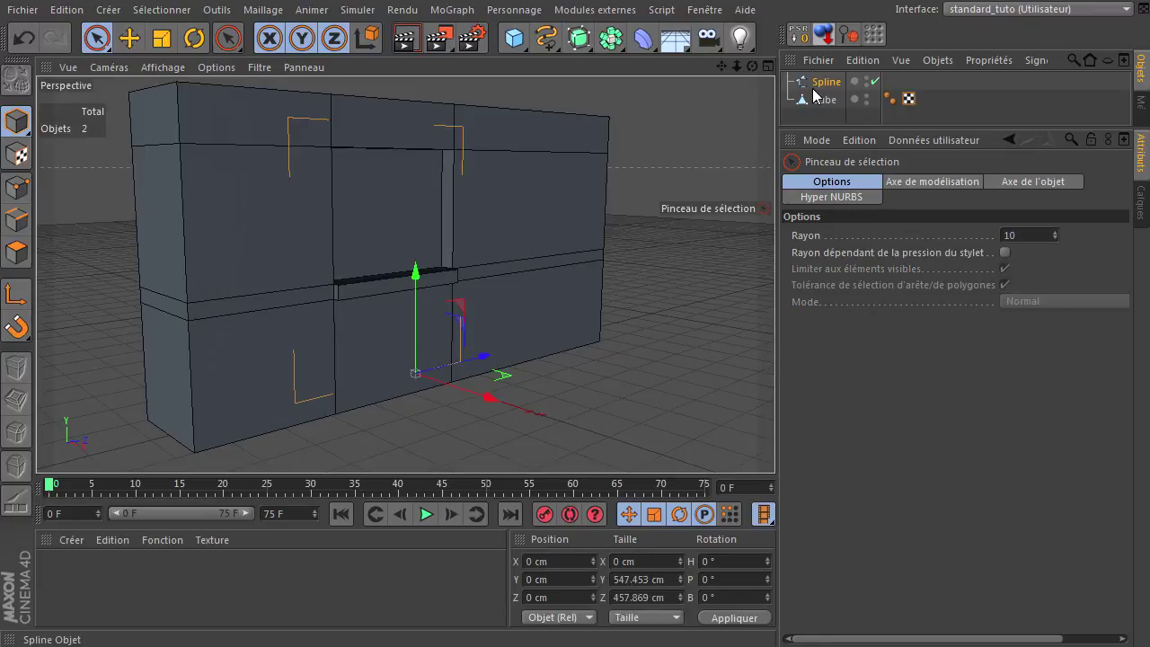
drag(495, 402, 538, 406)
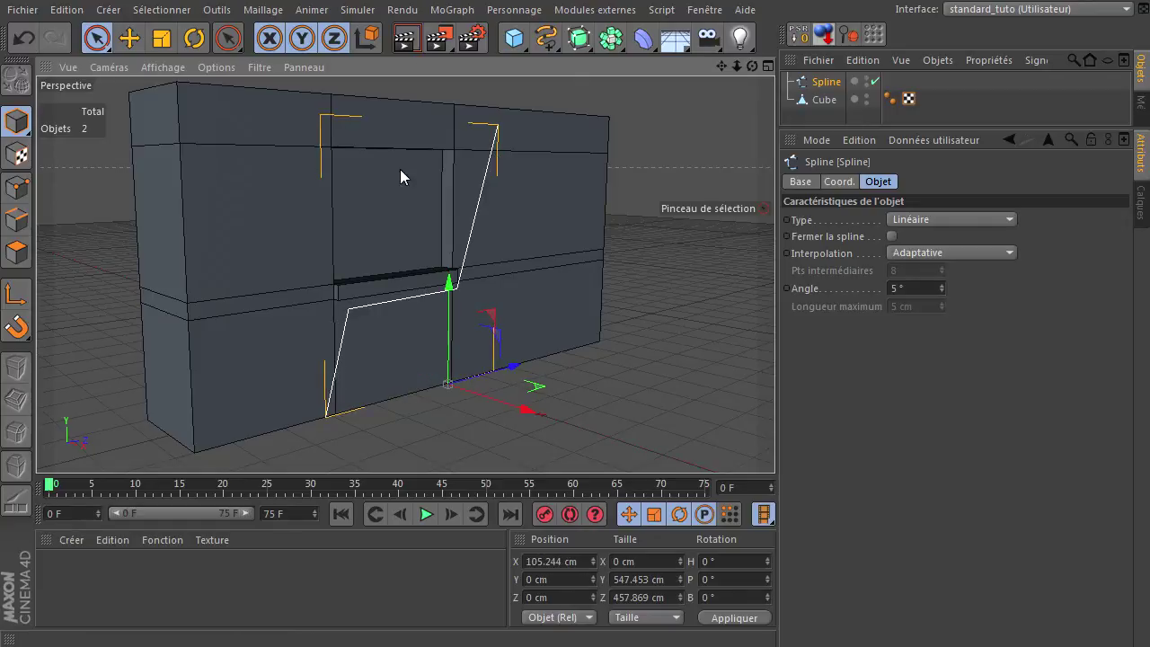
mouse_move(753, 66)
mouse_down()
mouse_move(774, 440)
mouse_move(719, 488)
mouse_up()
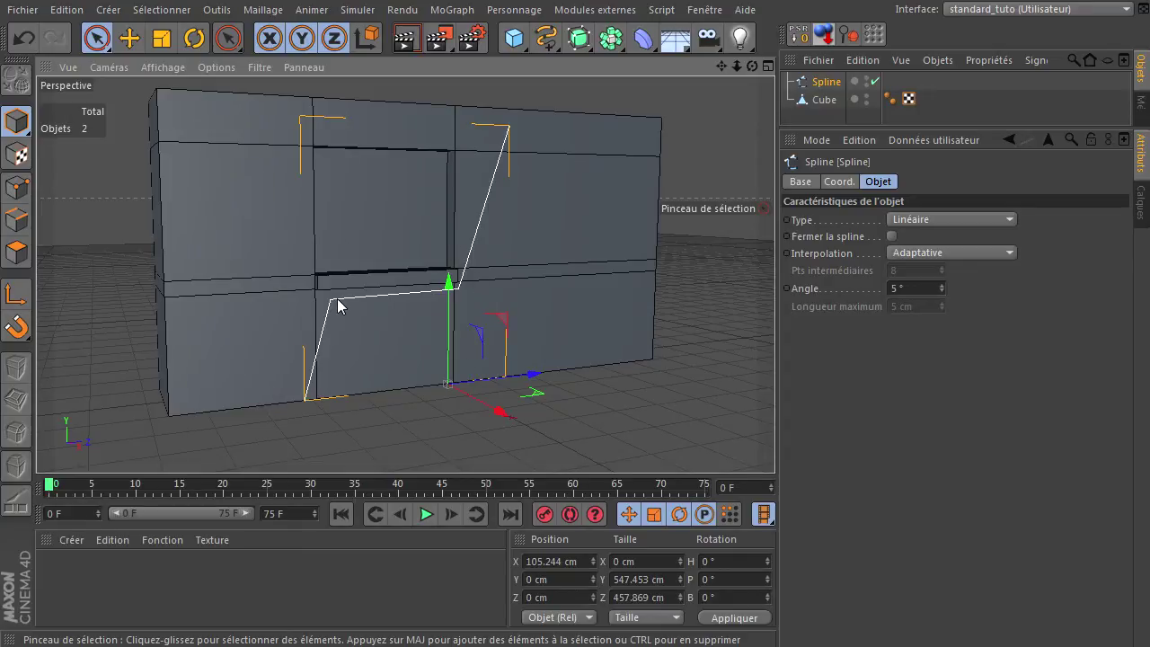
Add an Ivy Grower to the wall Cube, seeded at the wall's lower edge.
click(809, 101)
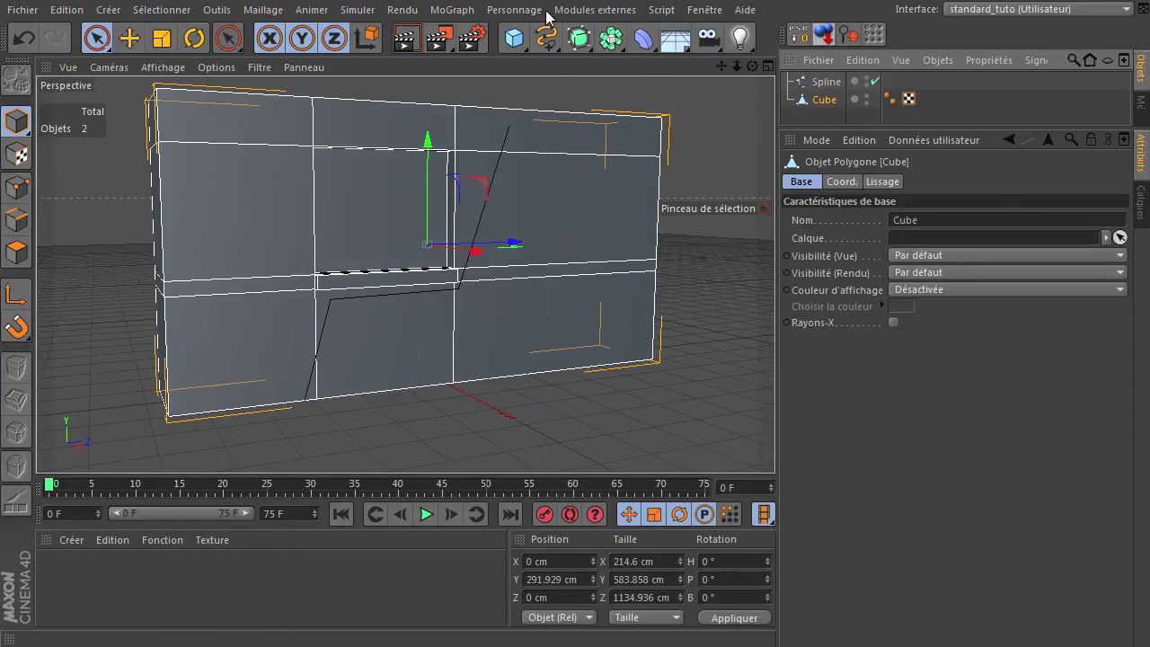
click(575, 14)
click(582, 96)
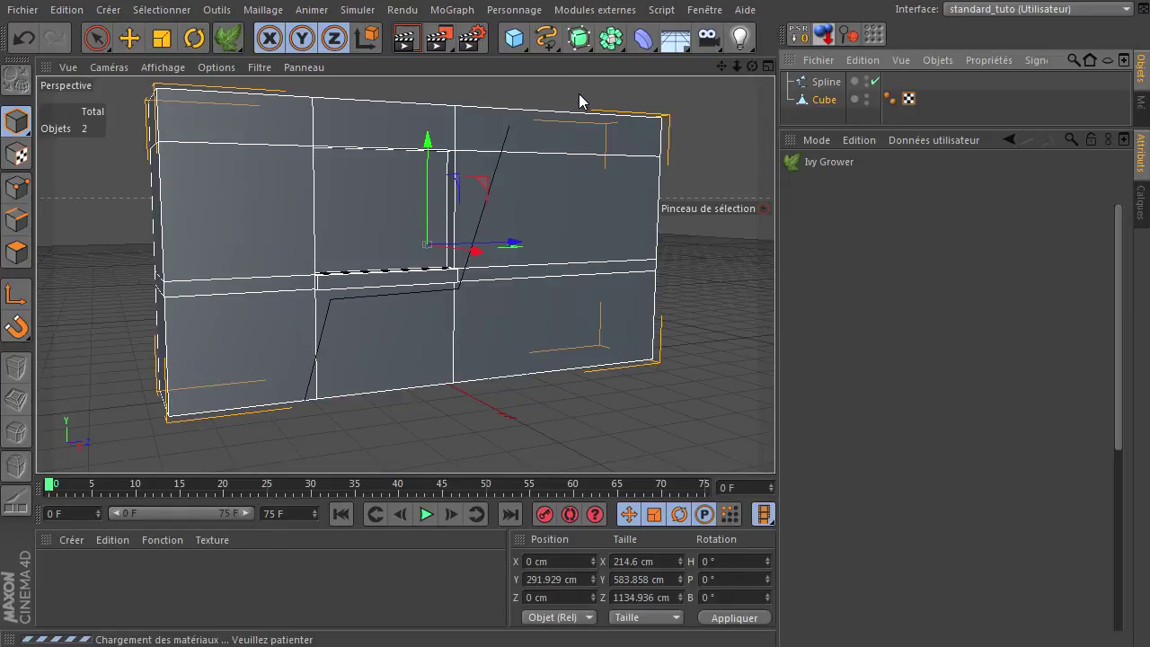
click(301, 397)
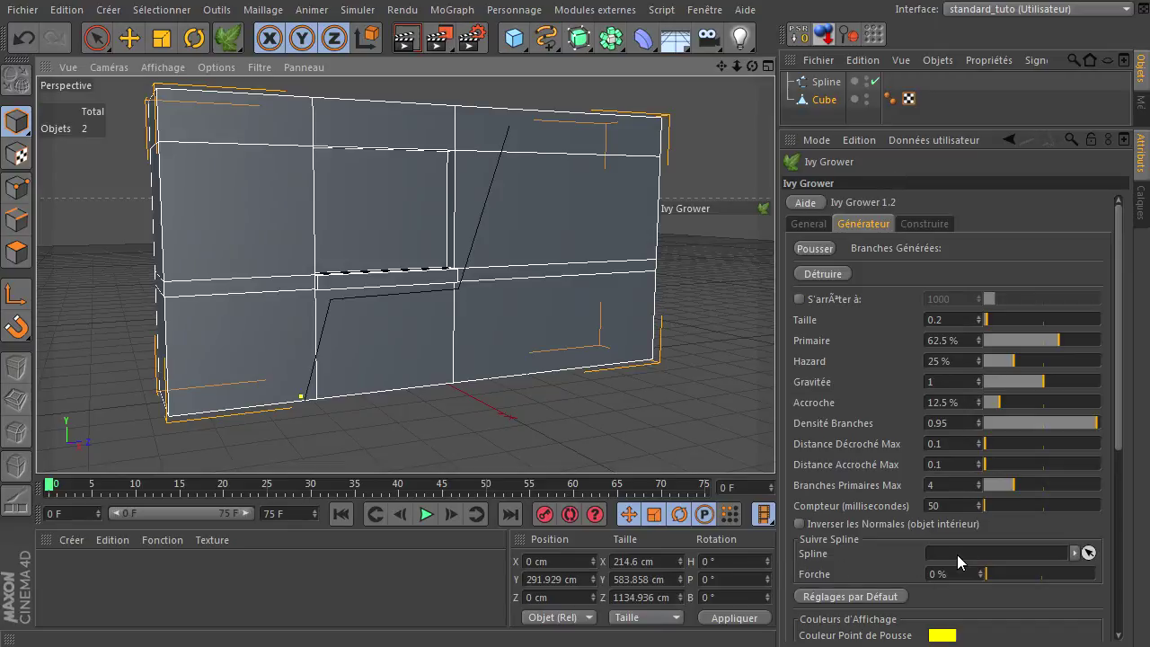
Link the Spline as the ivy's follow path, adjust its Force, and start growing the ivy.
drag(820, 84, 835, 136)
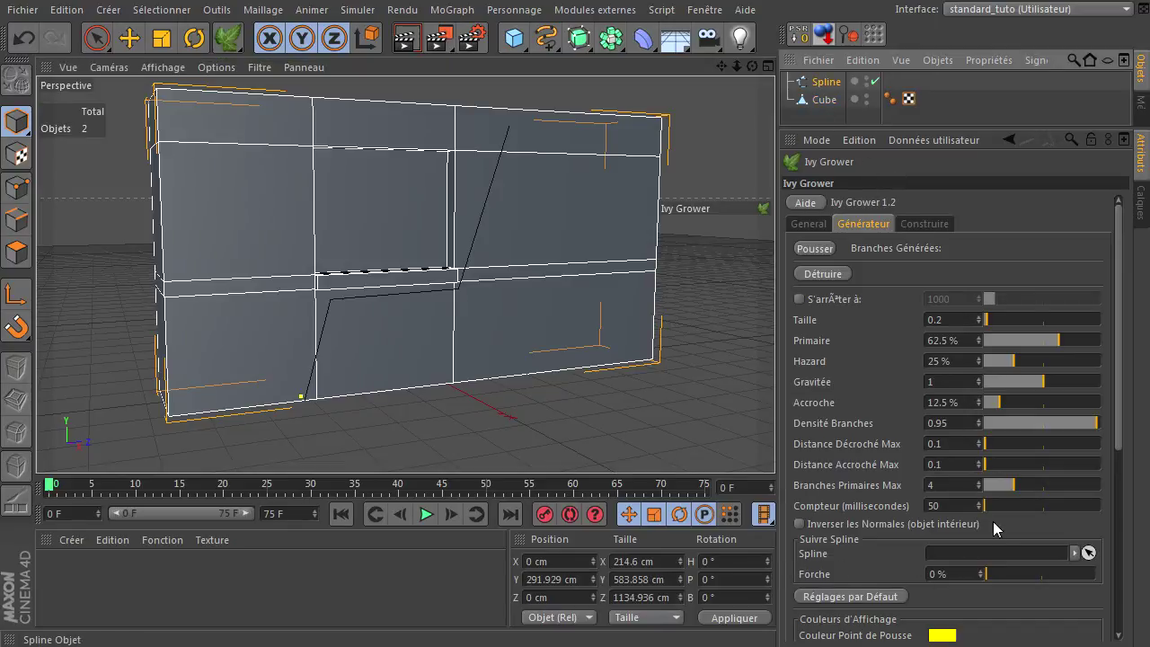
drag(959, 552, 957, 552)
double_click(971, 573)
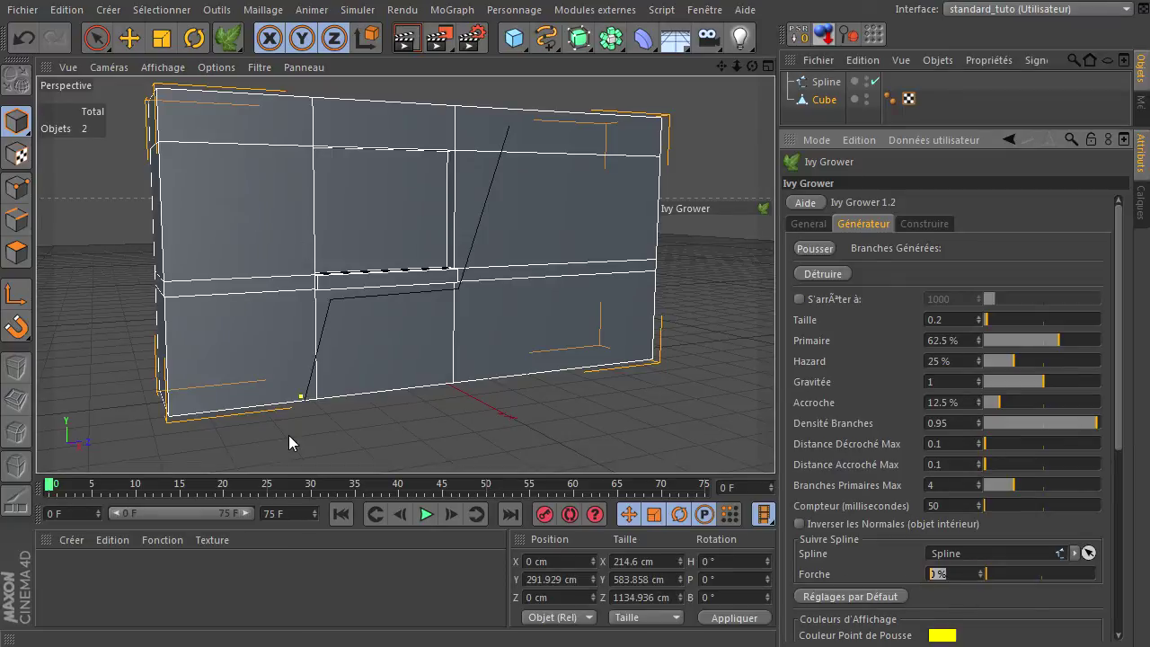
click(825, 248)
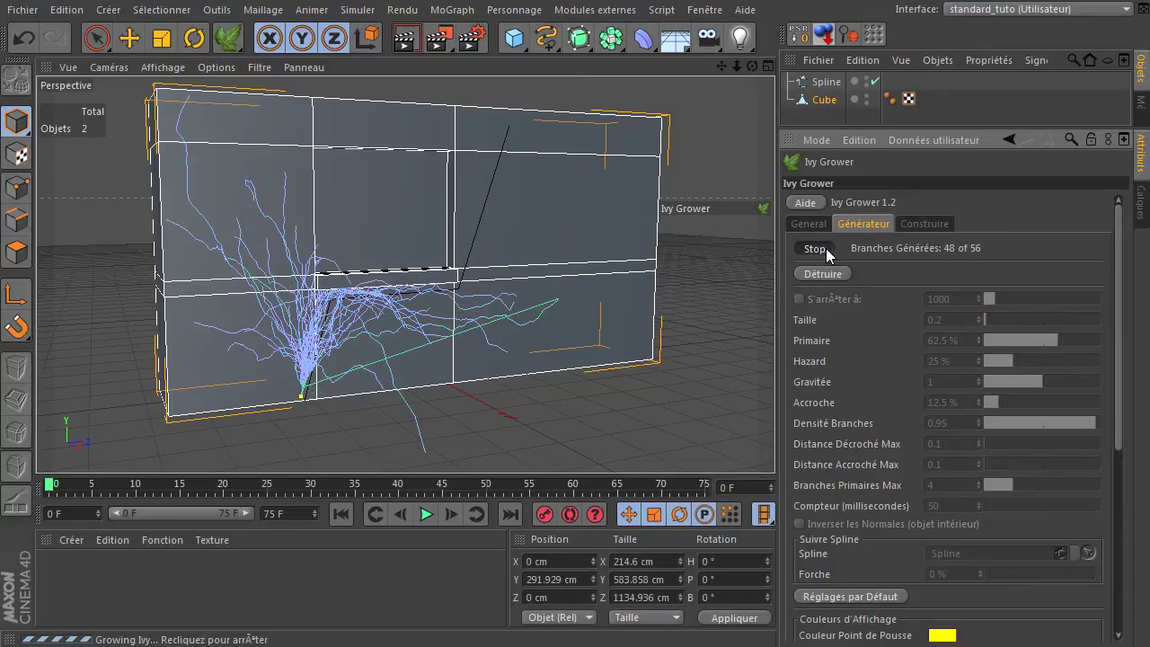
Stop the ivy growth, undo twice, and clear the grown branches.
click(826, 248)
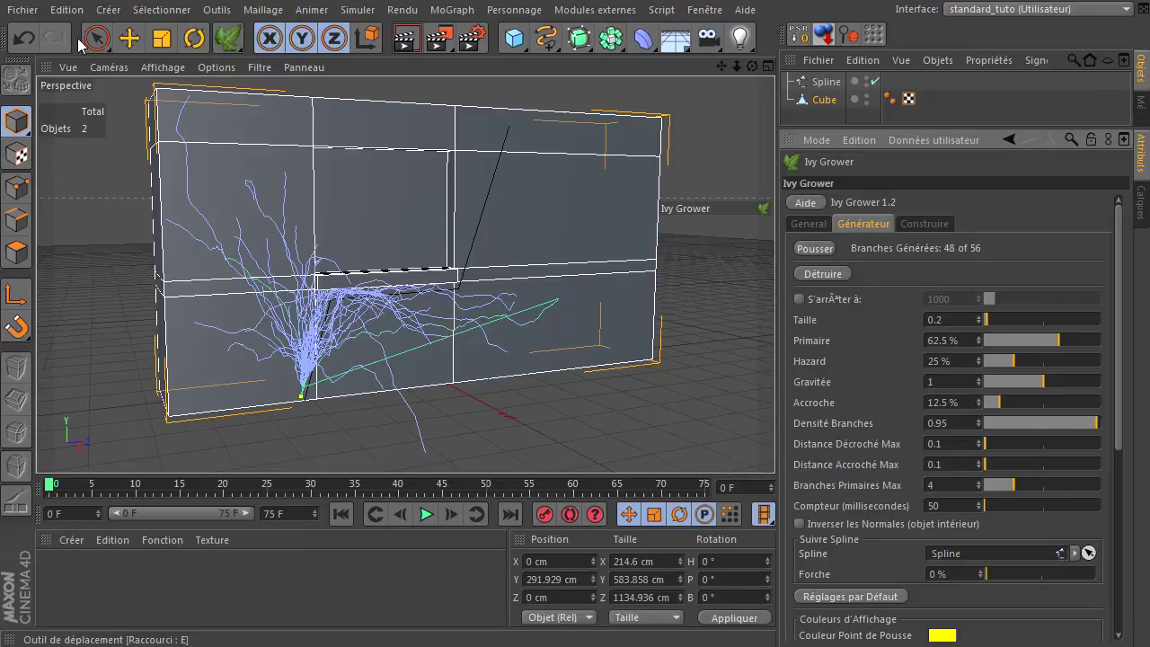
click(34, 38)
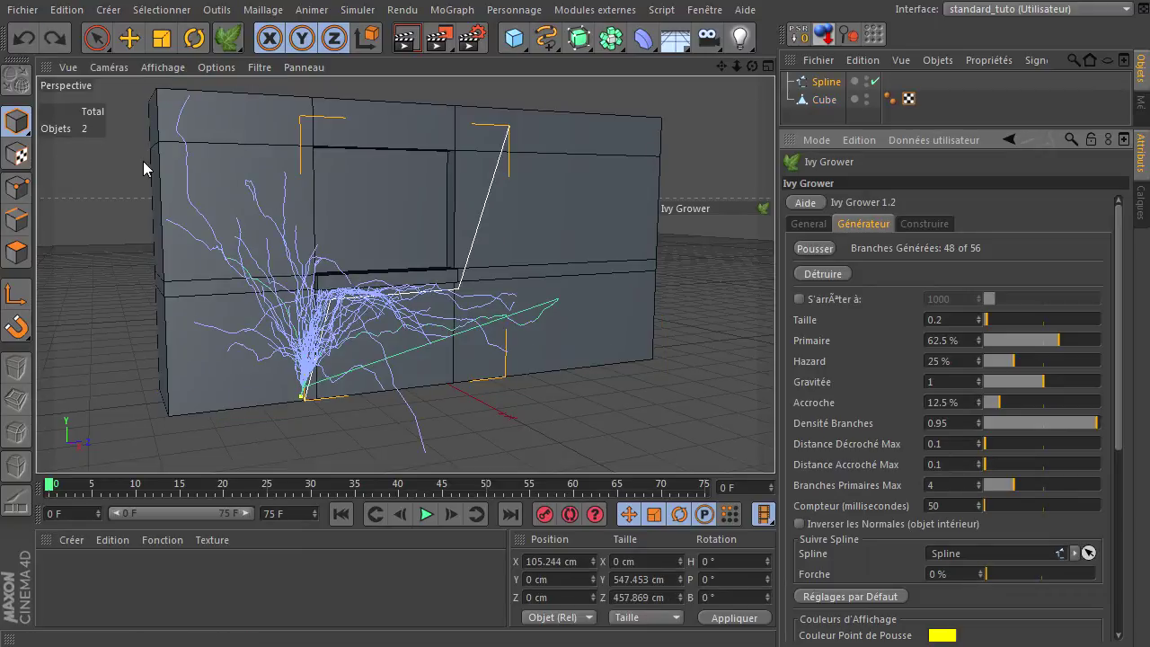
click(23, 39)
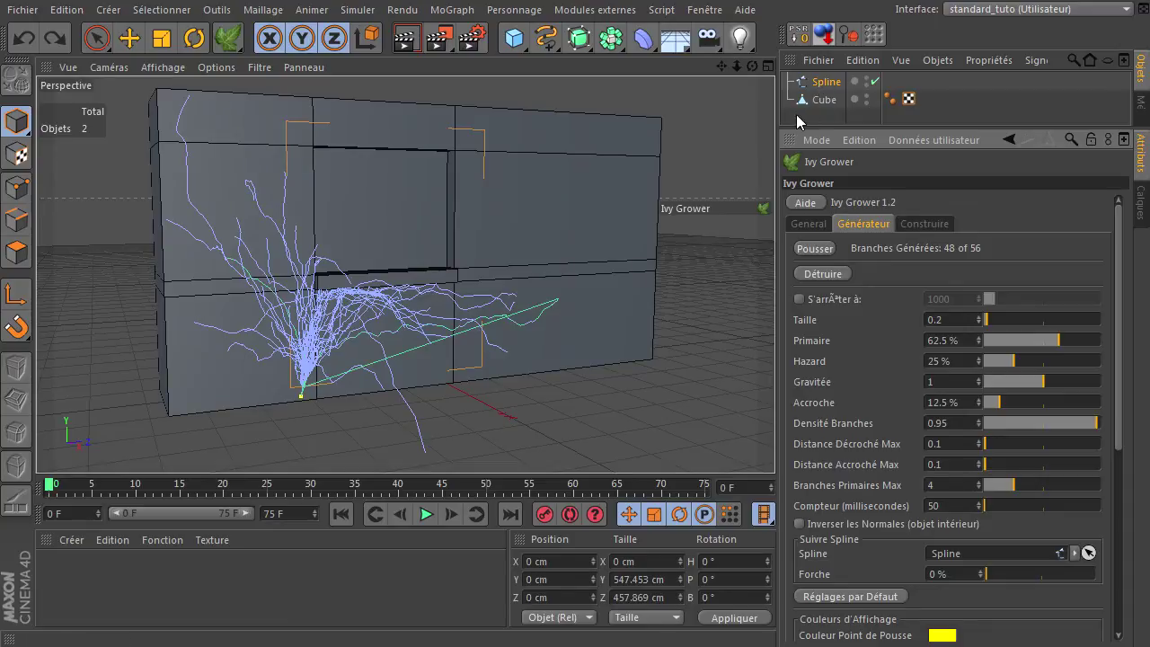
click(824, 275)
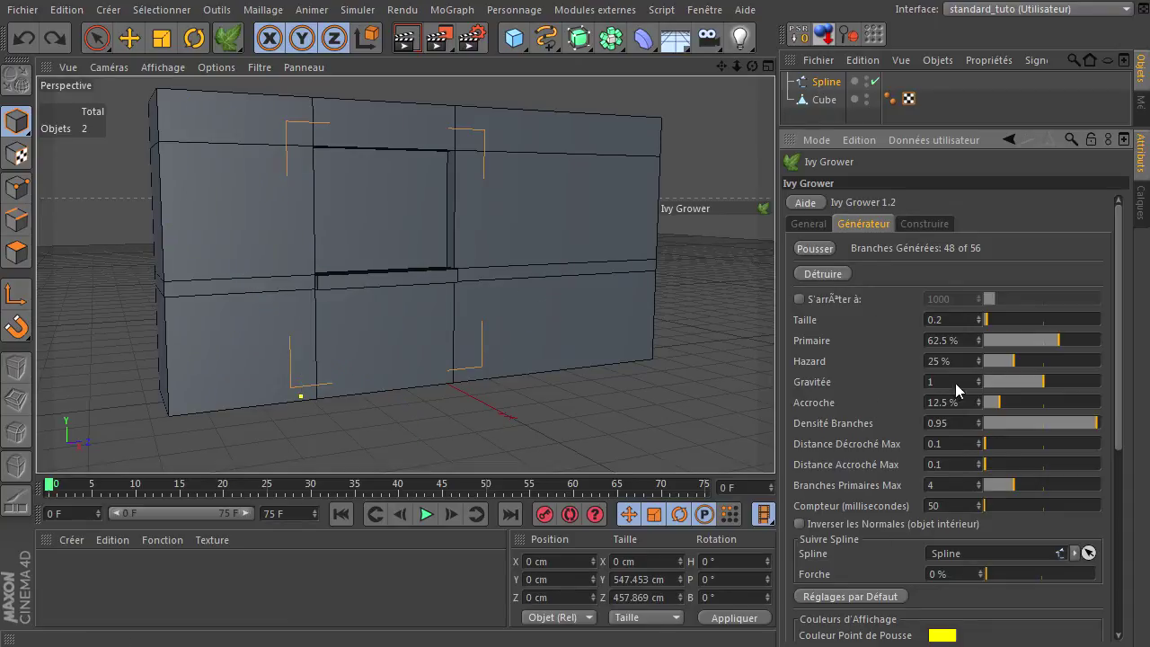
Set the spline-following Force to 50% and regrow the ivy to 77 of 84 branches.
drag(994, 581, 1042, 579)
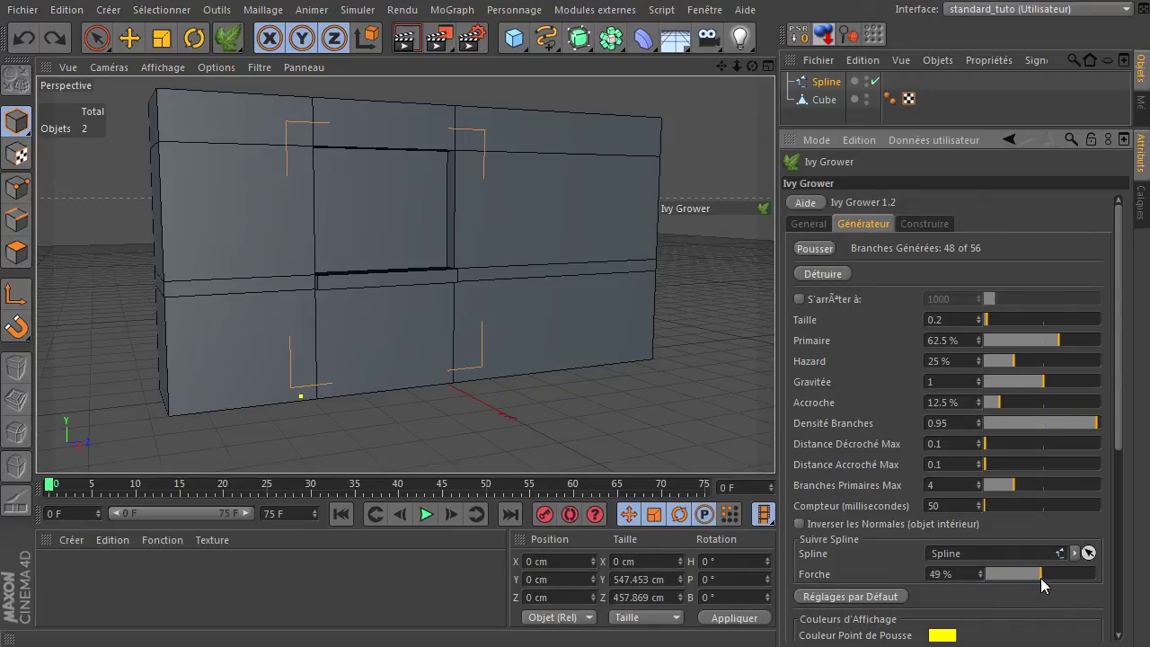
text(0)
key(Return)
click(815, 249)
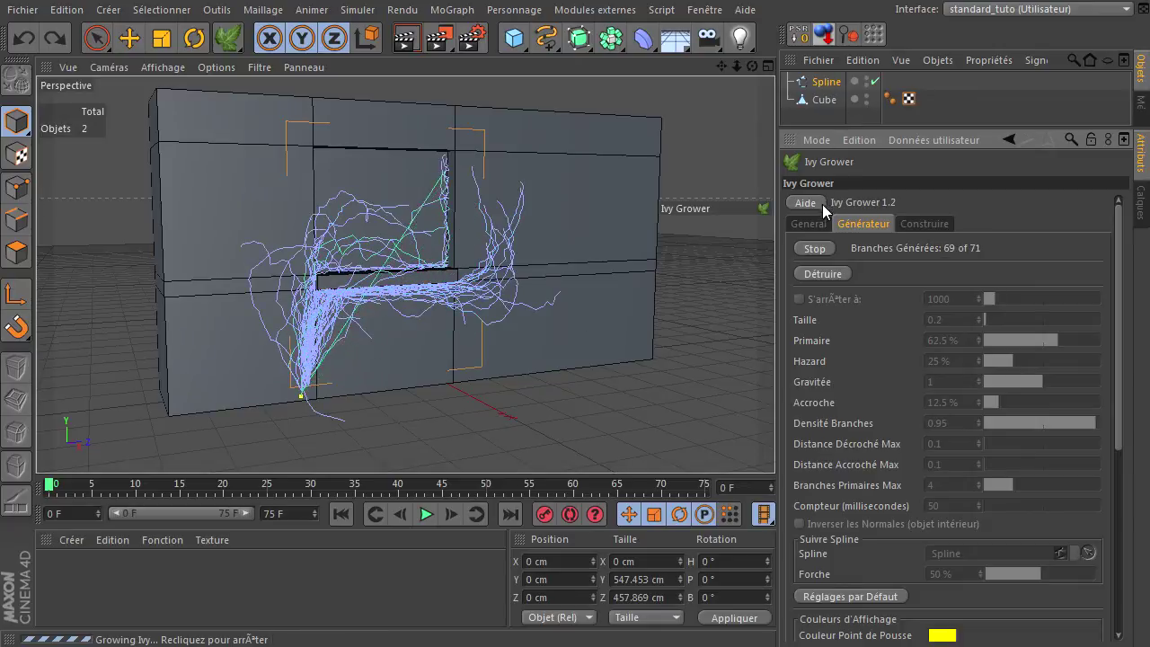
click(824, 82)
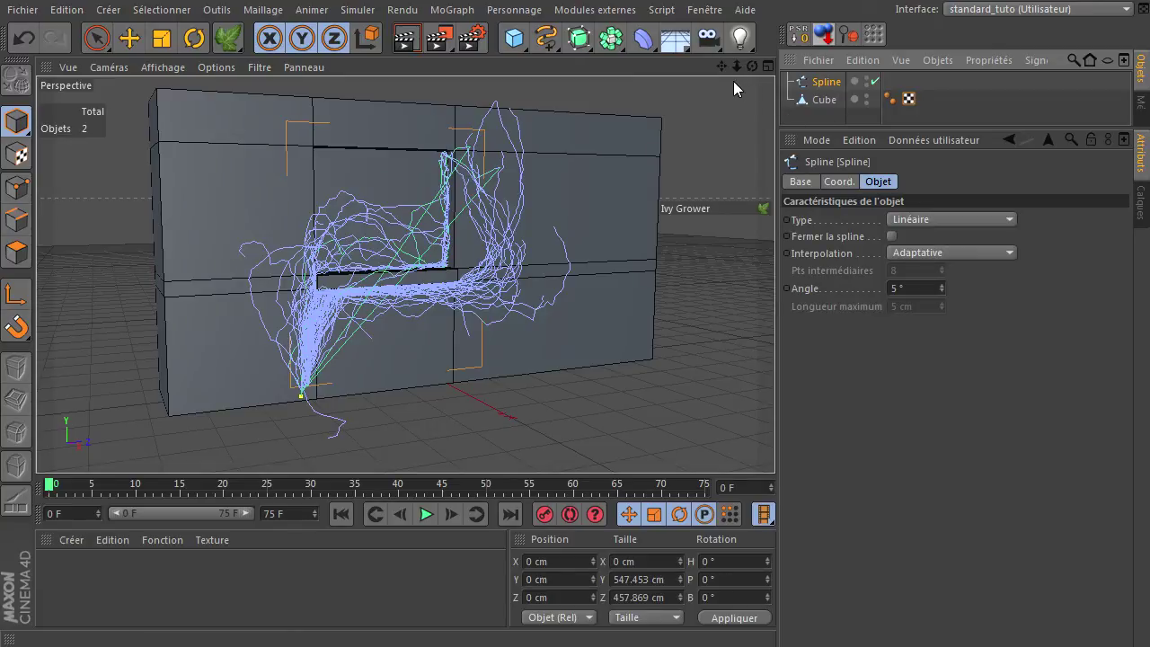
Slide the spline to about 121 cm on X and relaunch Ivy Grower on the wall Cube.
click(129, 37)
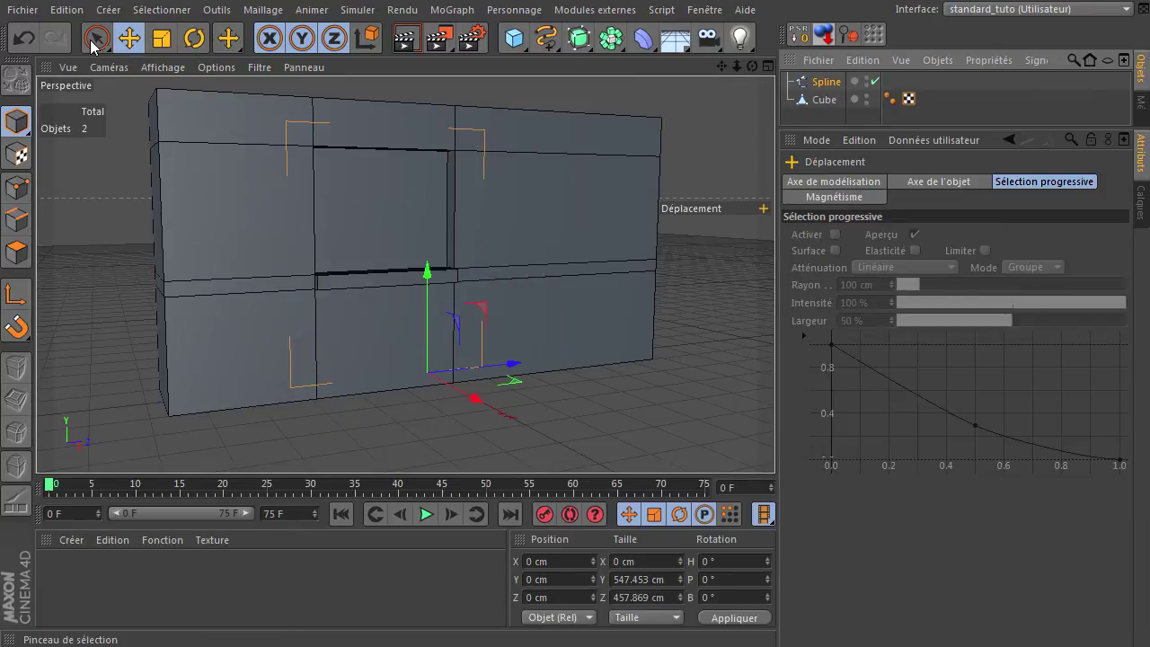
drag(467, 398, 498, 411)
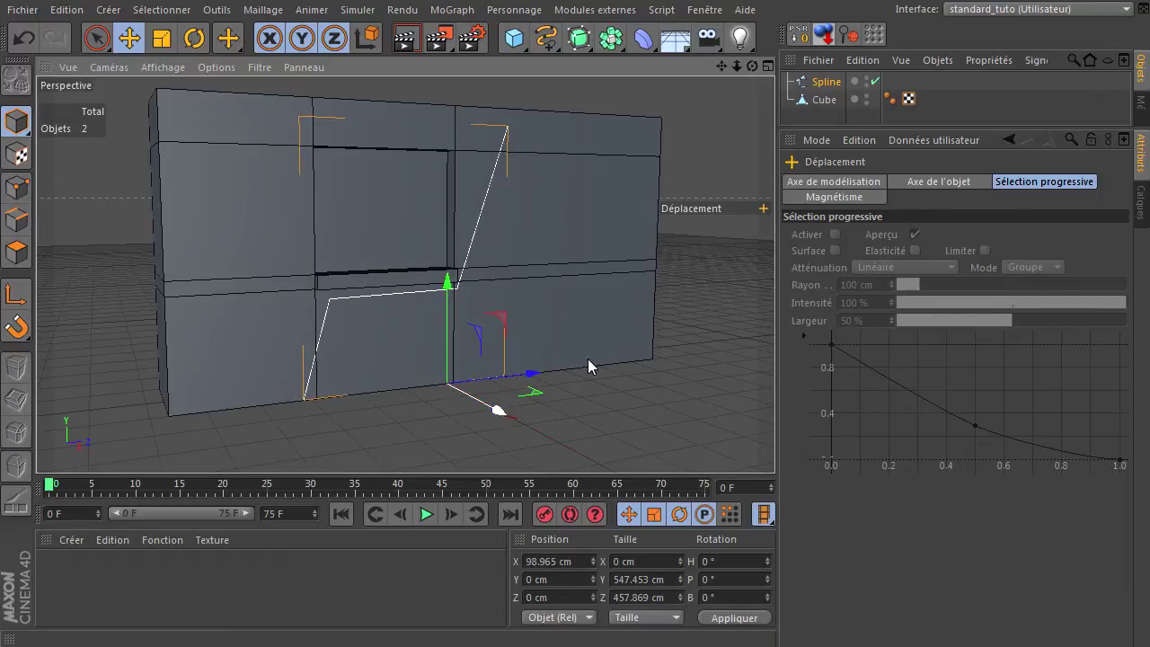
click(821, 99)
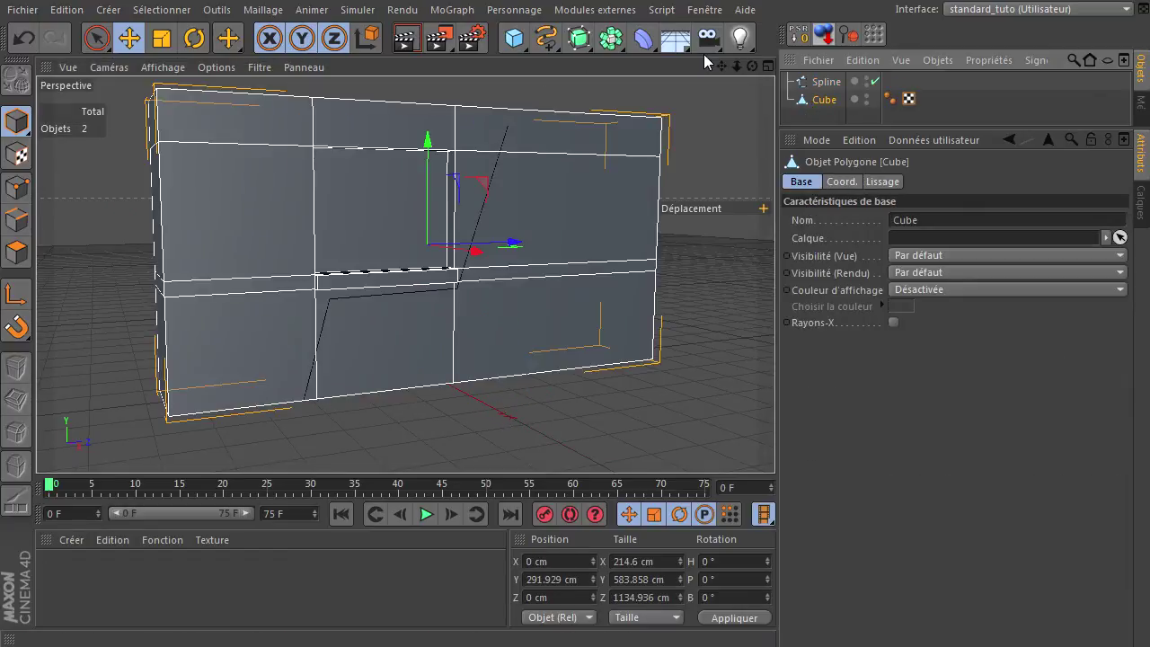
click(593, 10)
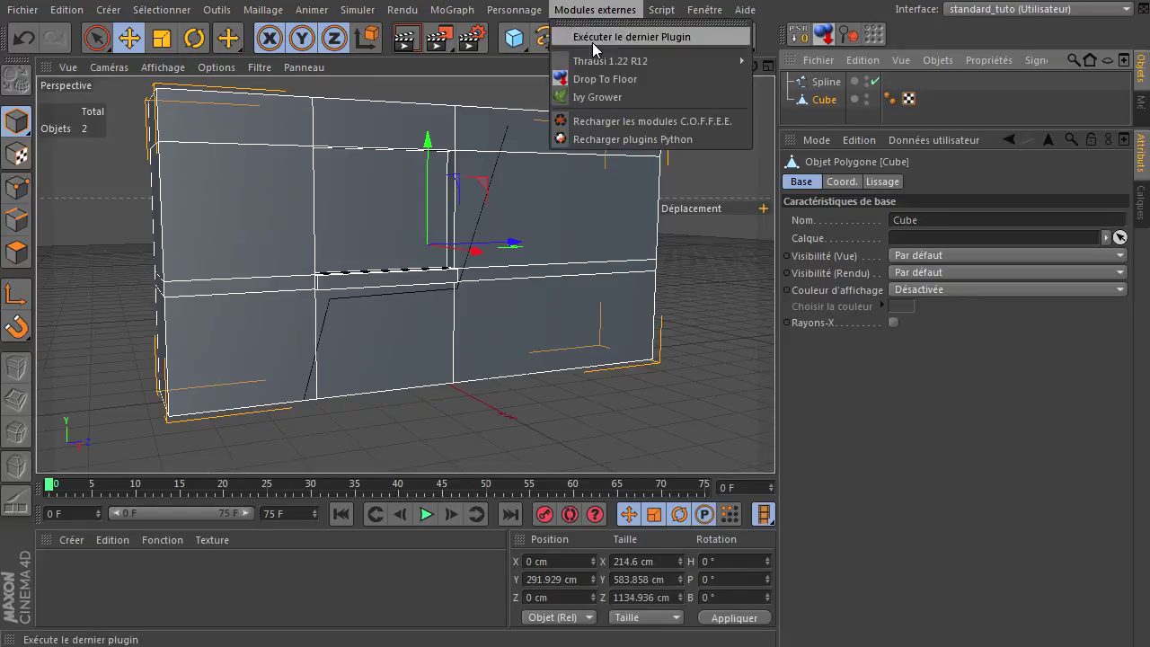
click(588, 93)
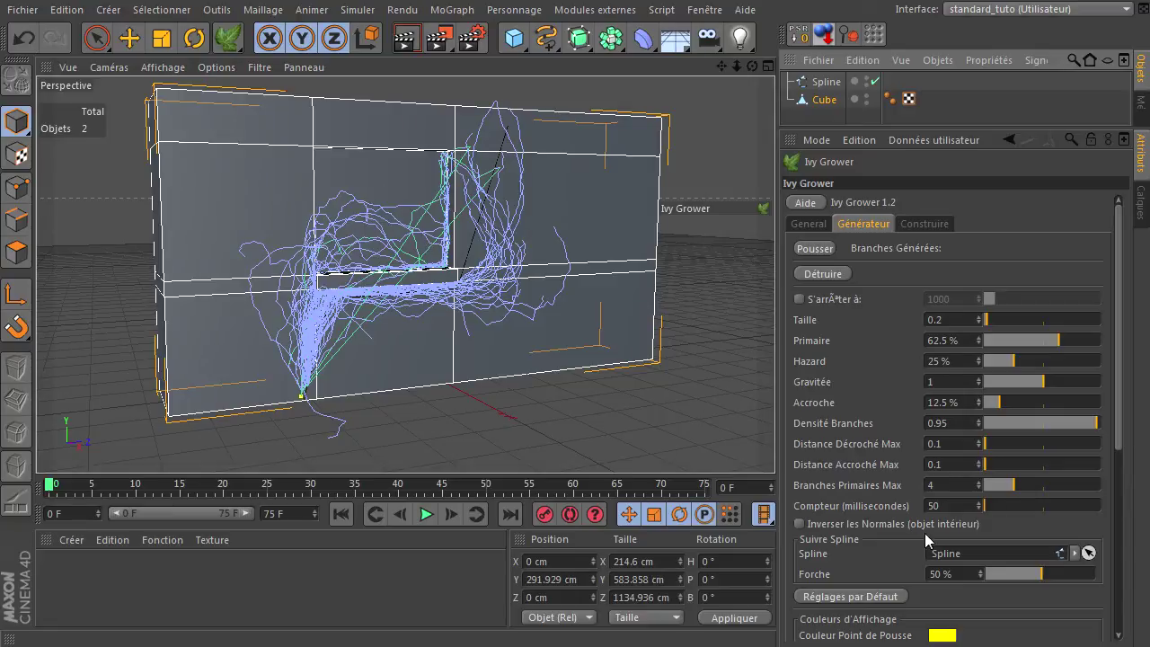
Set the spline Force to 100%, clear the old ivy, and regrow it to 72 branches.
drag(1042, 576, 1099, 575)
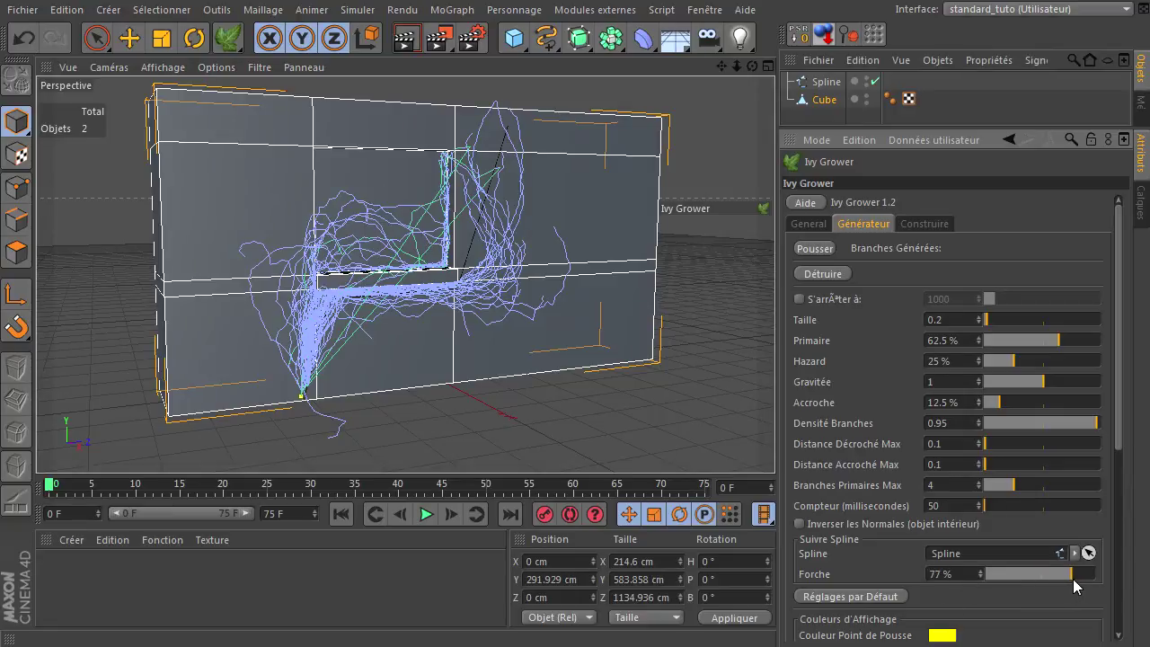
click(814, 273)
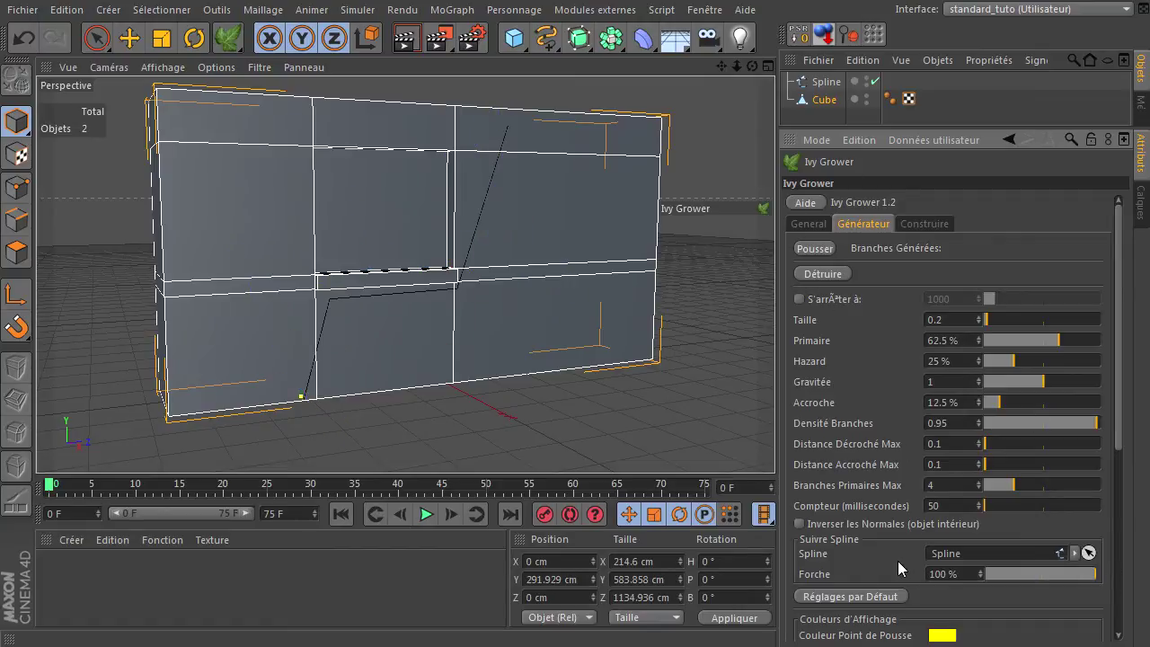
click(821, 252)
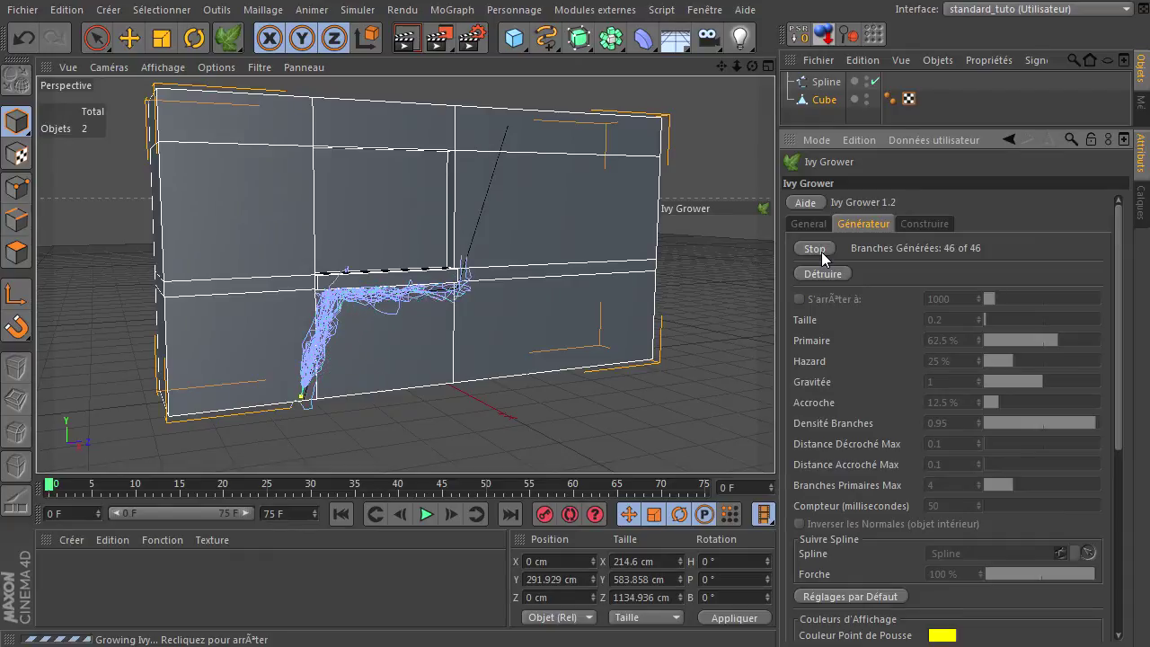
click(821, 251)
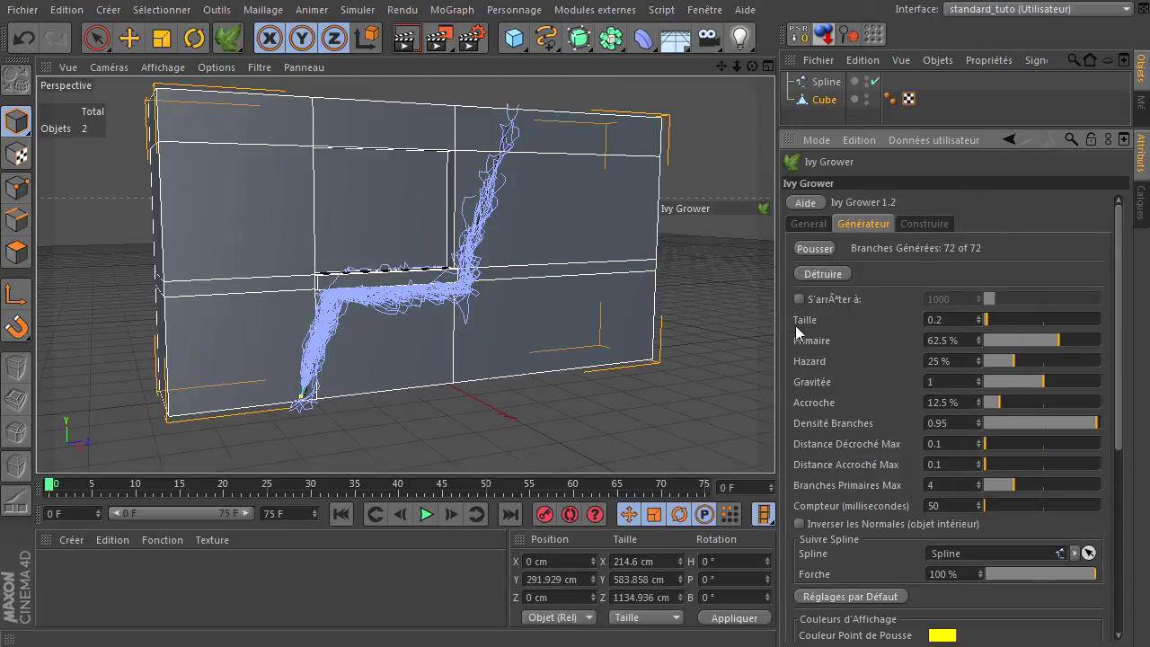
Generate the leafy ivy geometry, then delete the ivy object and reselect the wall Cube.
click(913, 223)
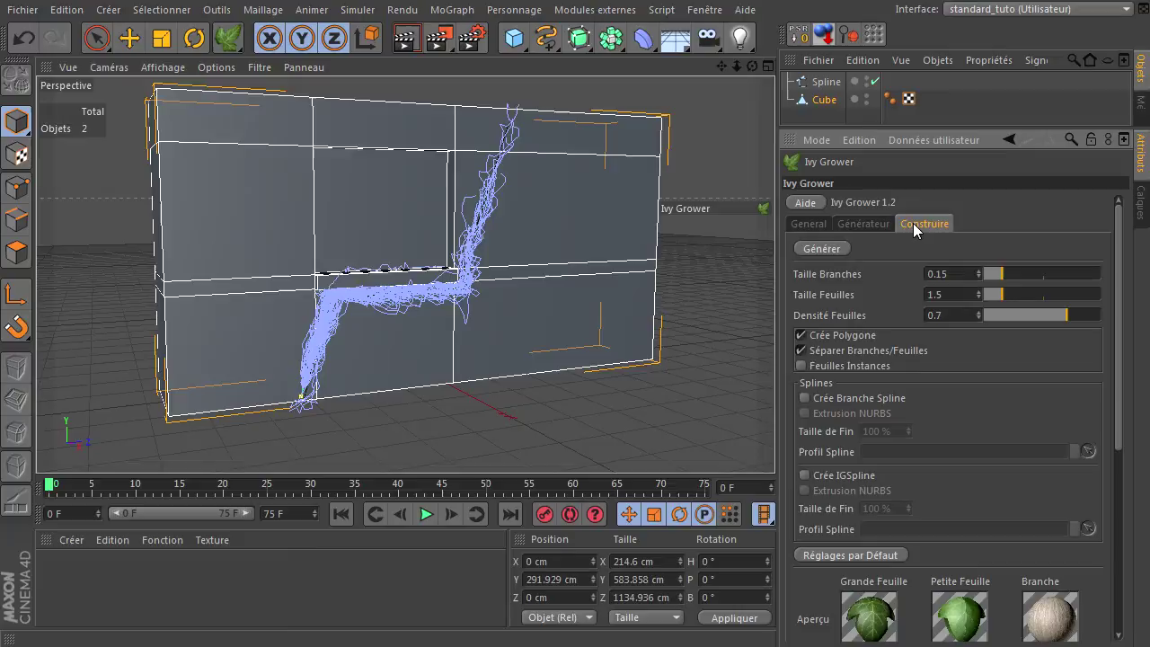
click(815, 248)
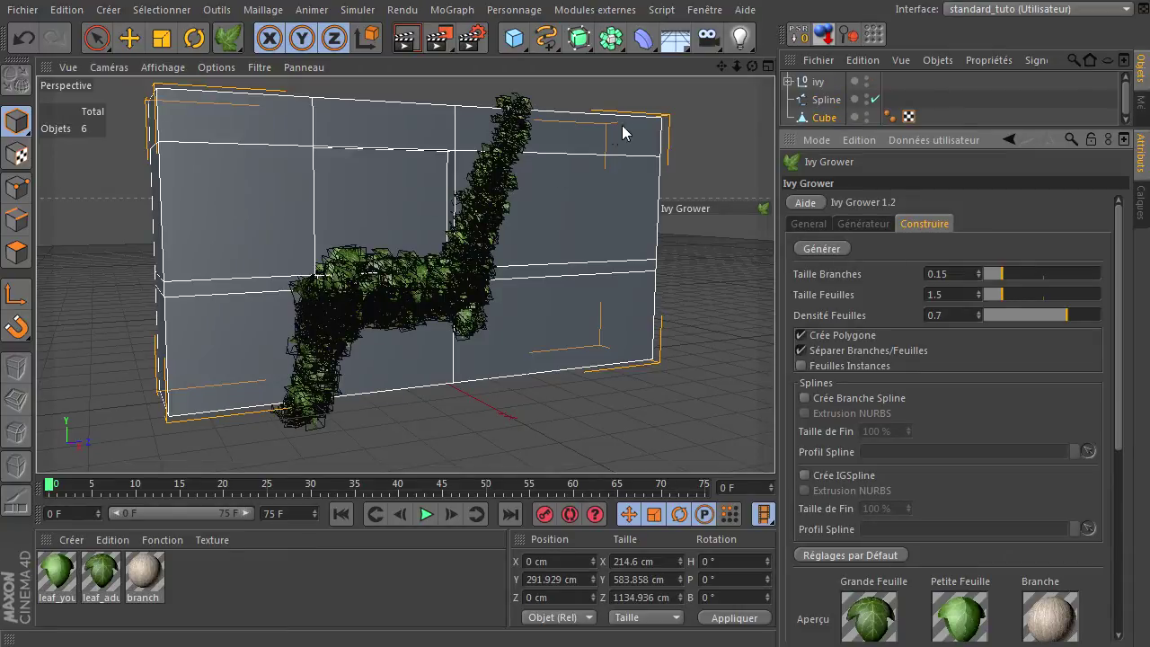
click(818, 79)
key(Delete)
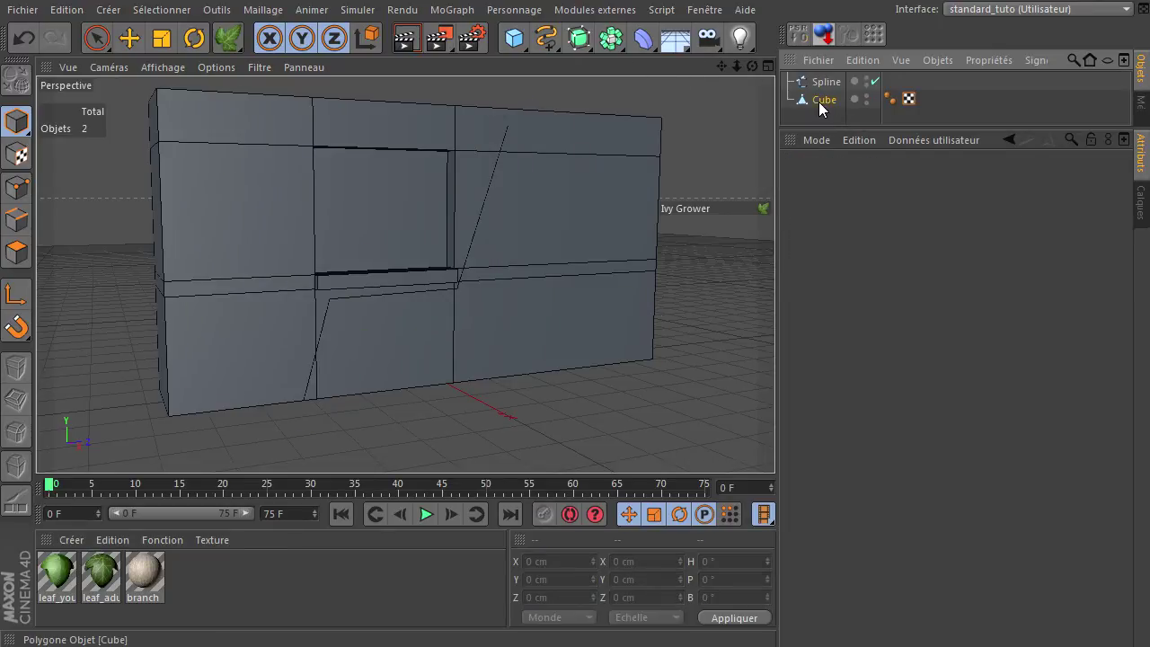
click(822, 101)
Seed the ivy at the spline's base, relaunch Ivy Grower, and review its General, Générateur and Construire tabs.
click(300, 397)
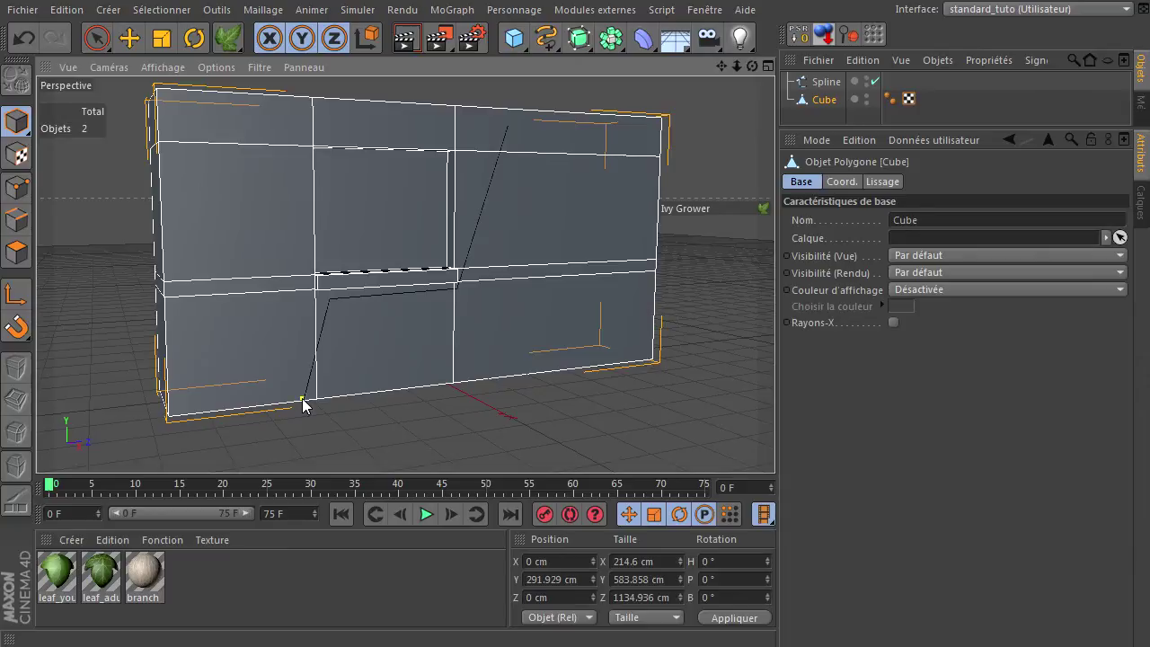
click(622, 11)
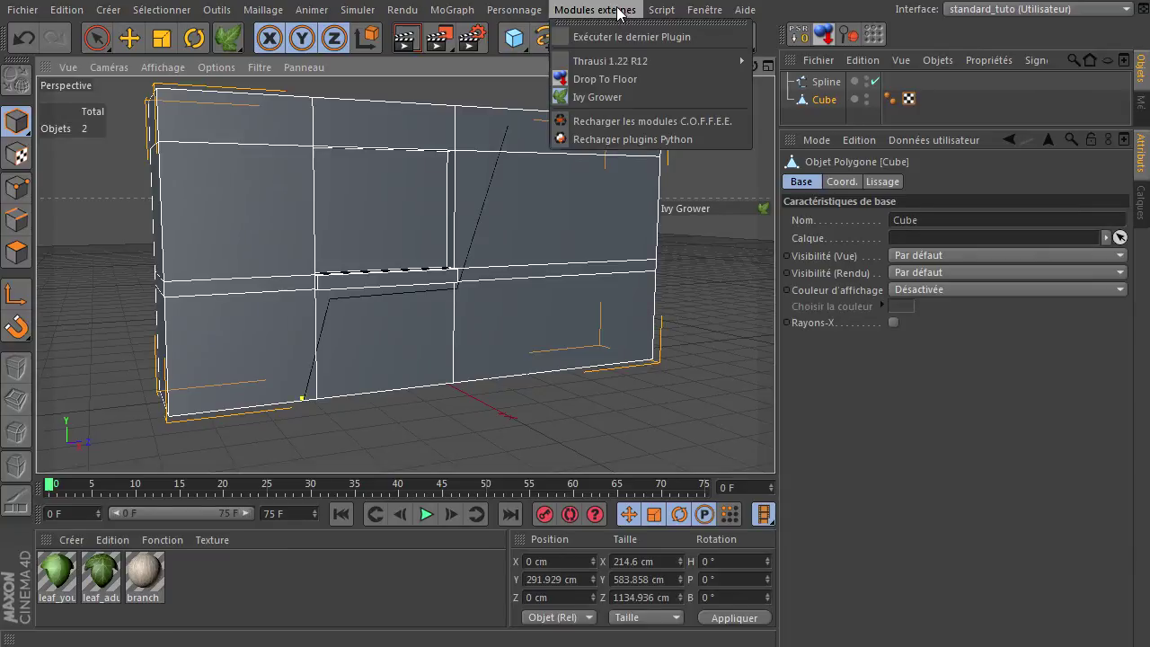
click(600, 97)
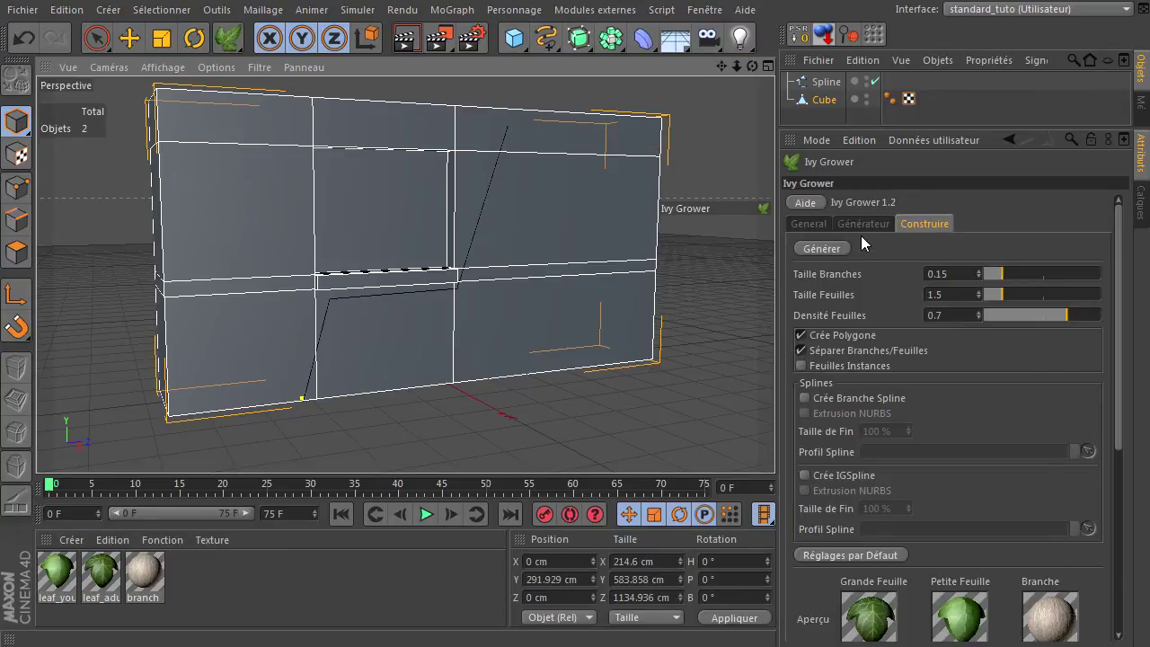
click(864, 224)
click(809, 224)
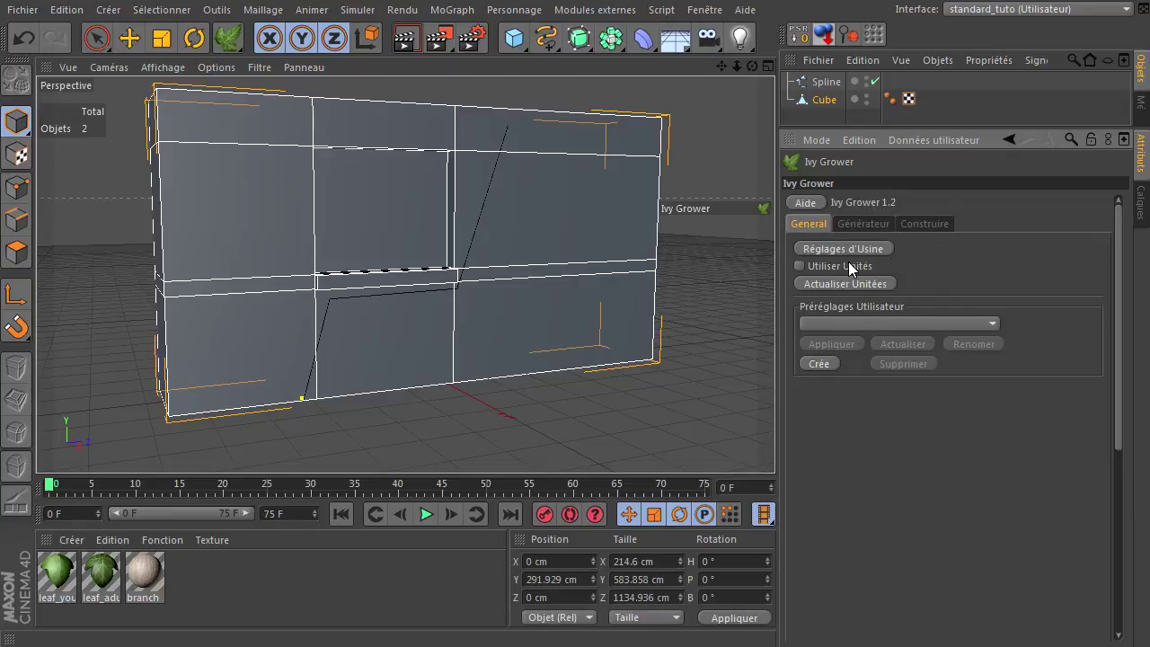
click(877, 225)
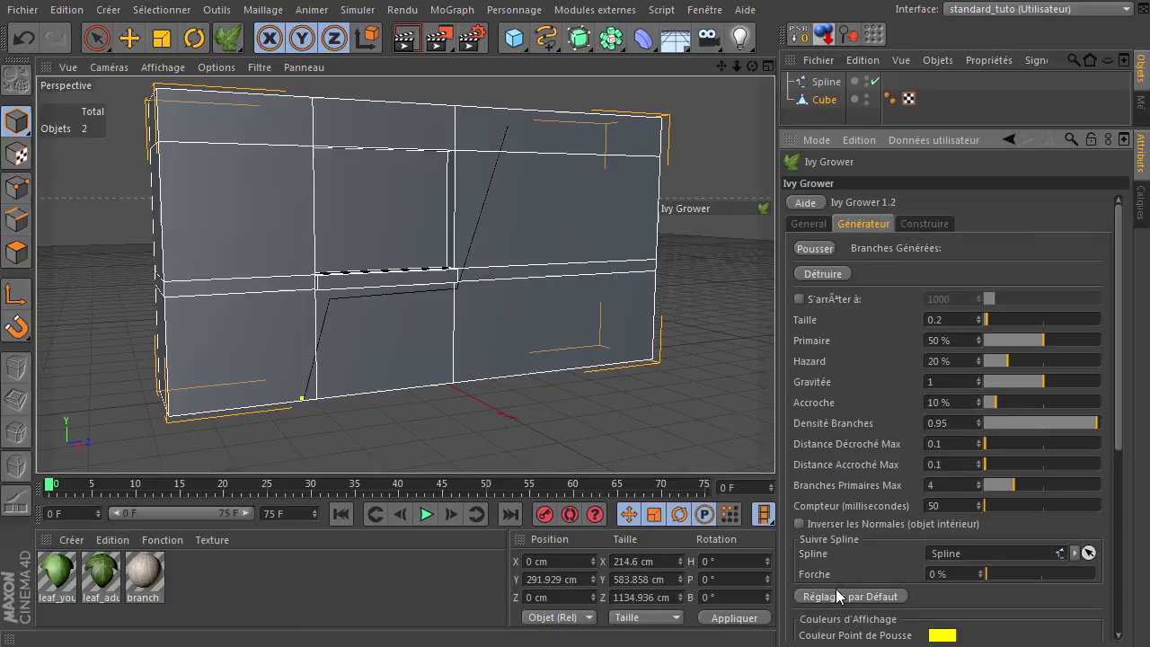
click(919, 223)
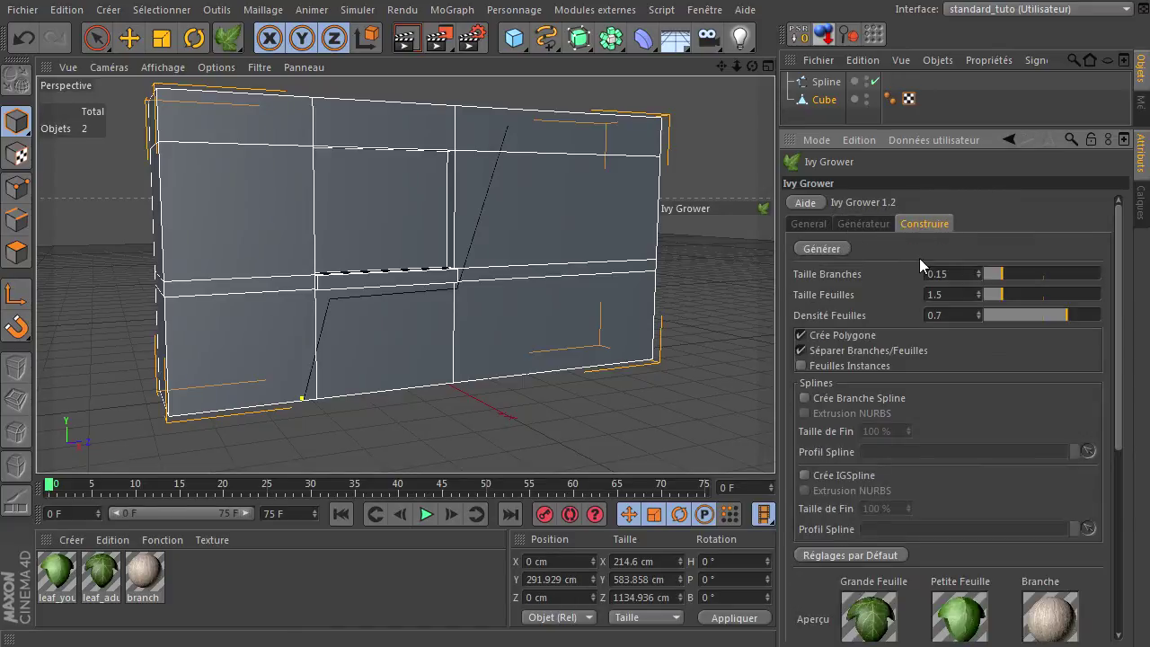
click(854, 225)
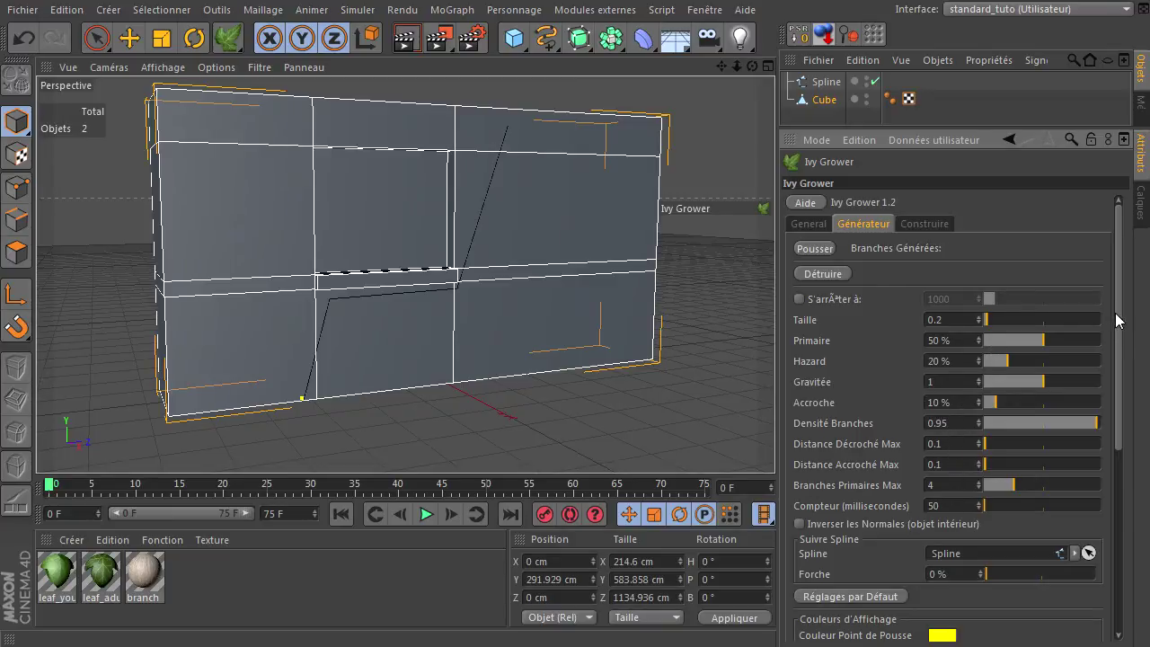
Set the Suivre Spline Force to 64% on the Générateur tab.
scroll(1118, 320, down, 2)
scroll(1117, 319, down, 2)
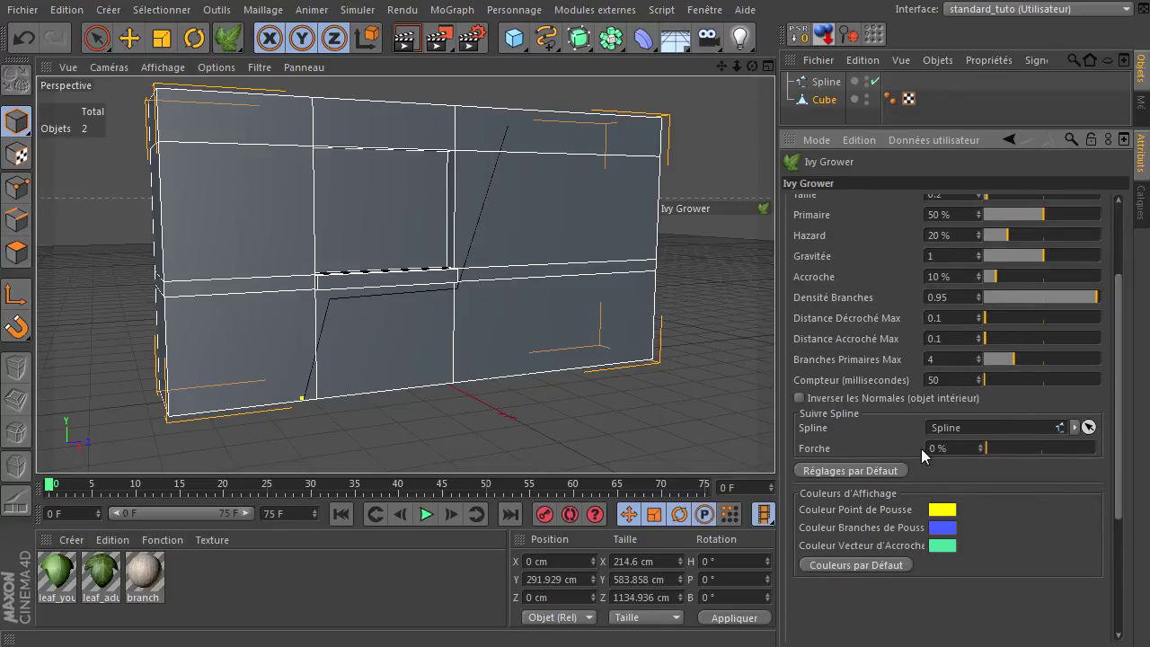
click(1017, 447)
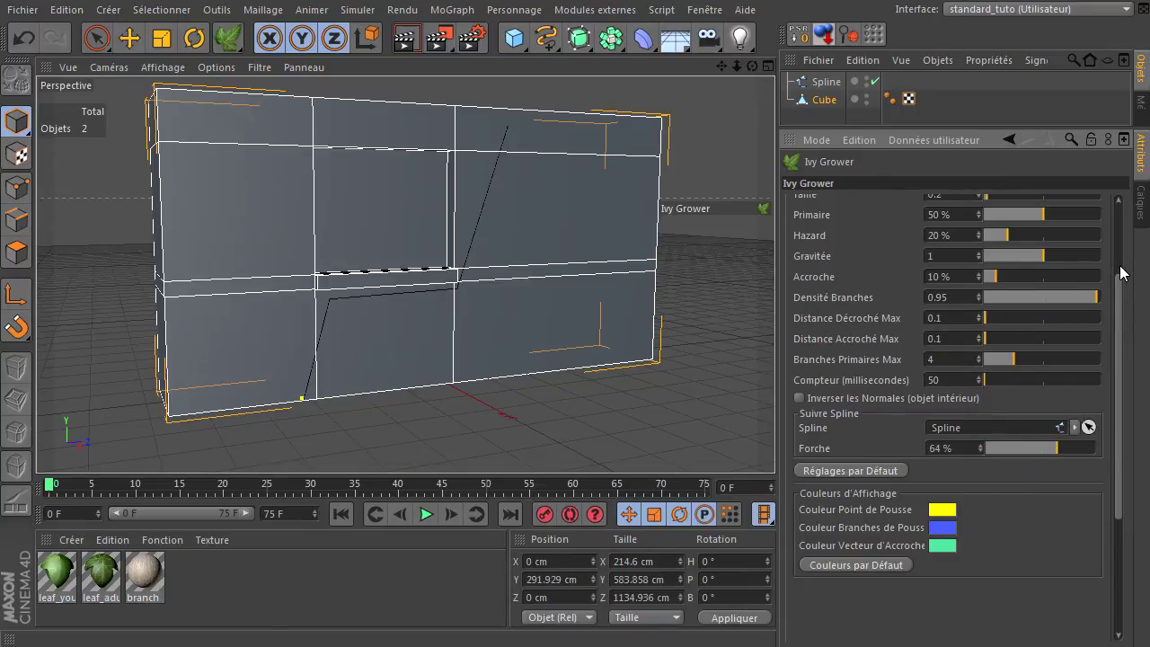
scroll(1118, 274, up, 3)
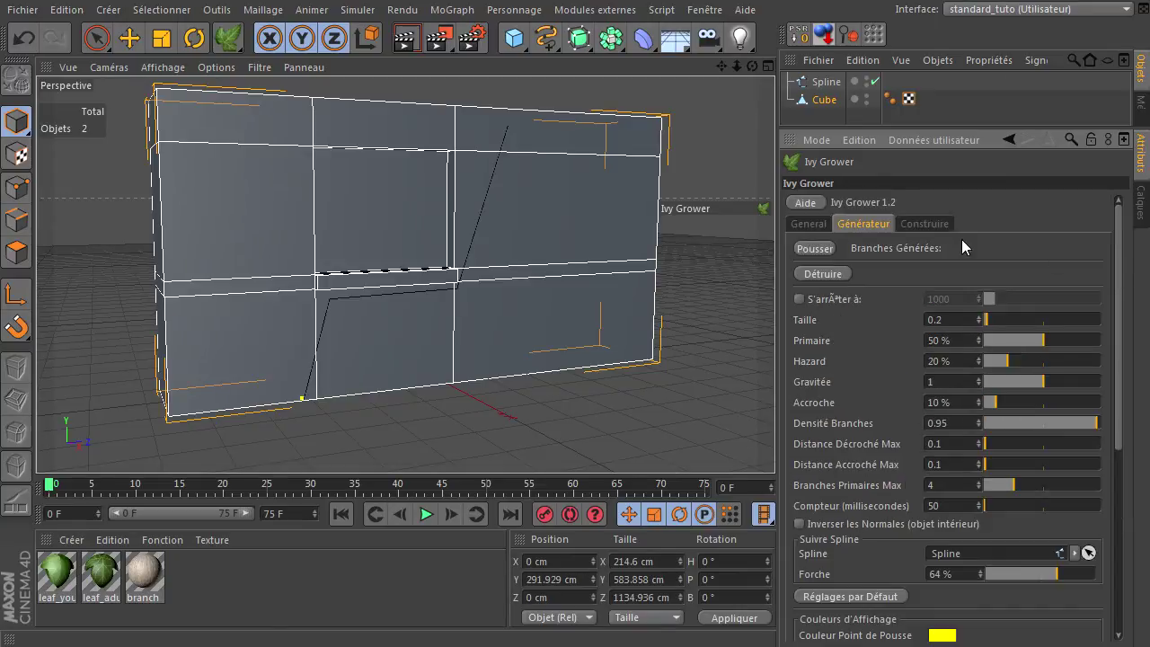
Grow 59 ivy branches along the spline at 64% force, then show the Construire settings.
click(820, 249)
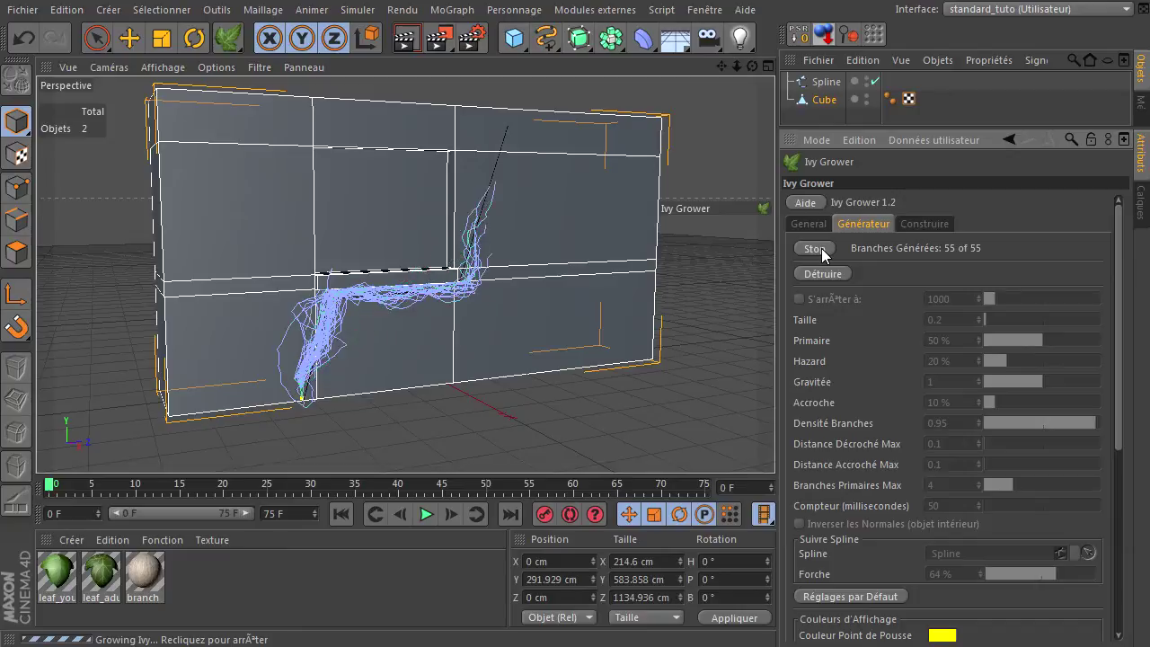
click(821, 247)
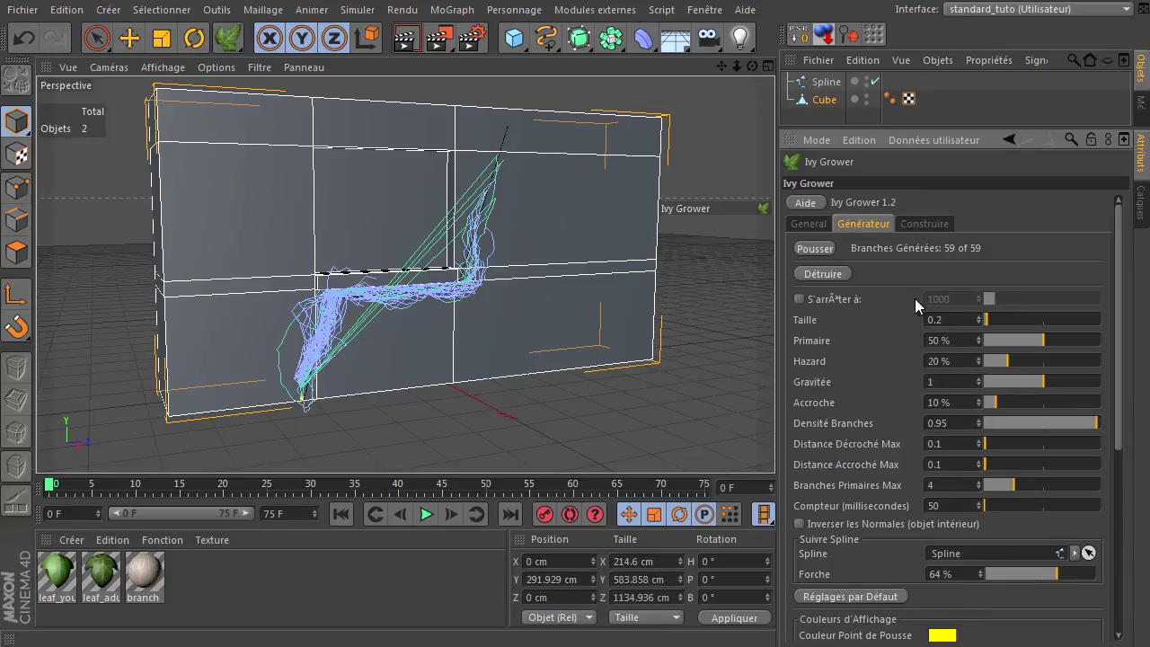
click(927, 223)
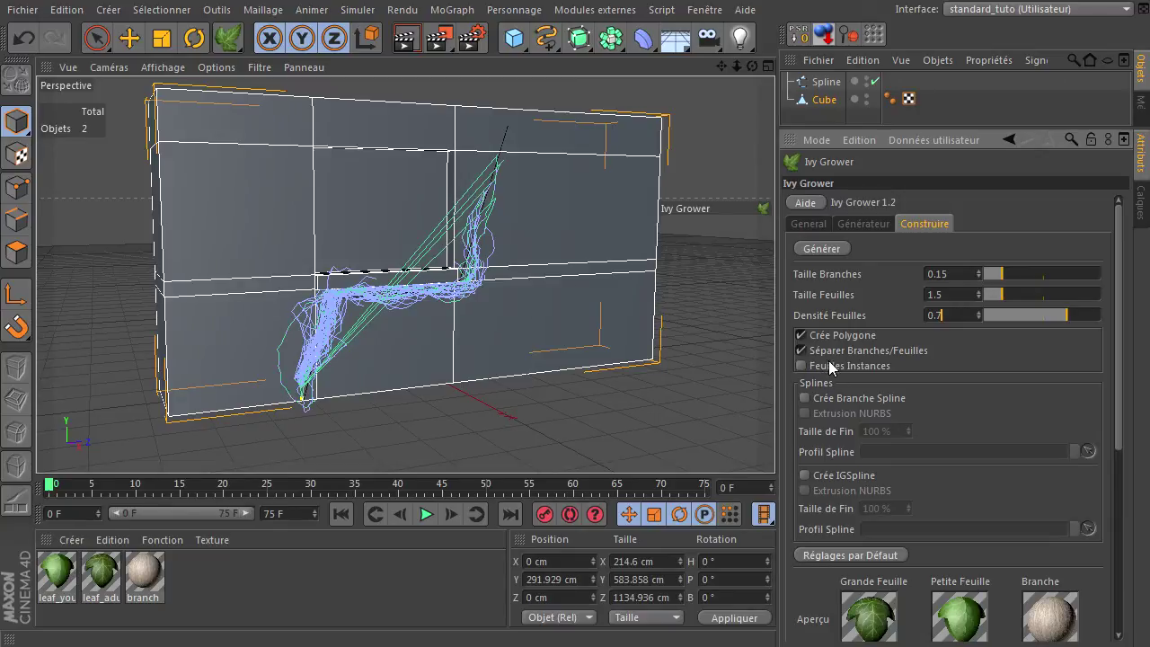
Enable Feuilles Instances in the Ivy Grower, keeping the large-leaf Normale, Relief and Couleur textures unchanged.
click(805, 366)
drag(1121, 332, 1130, 530)
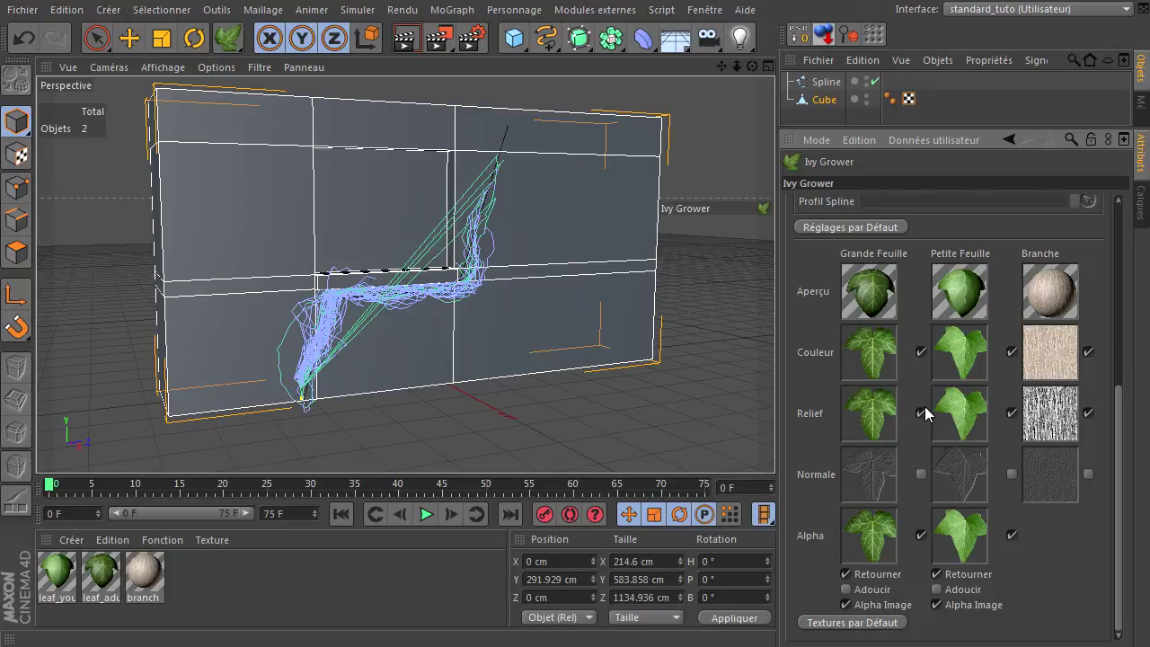
click(920, 473)
click(921, 474)
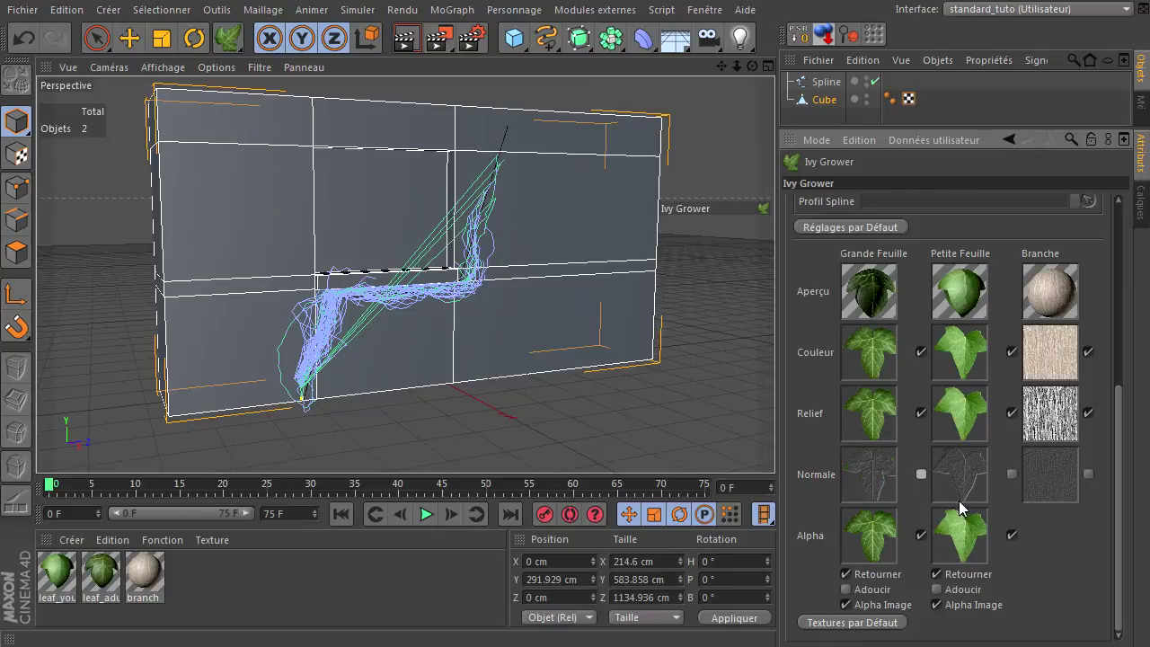
click(920, 414)
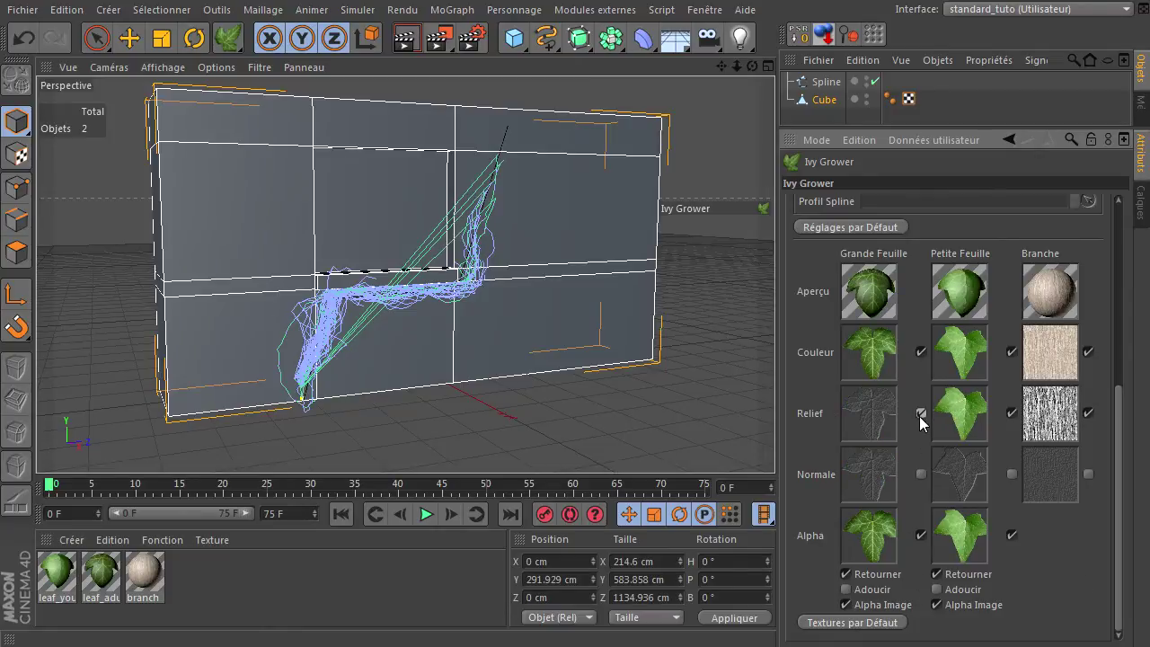
click(919, 416)
click(921, 352)
click(922, 351)
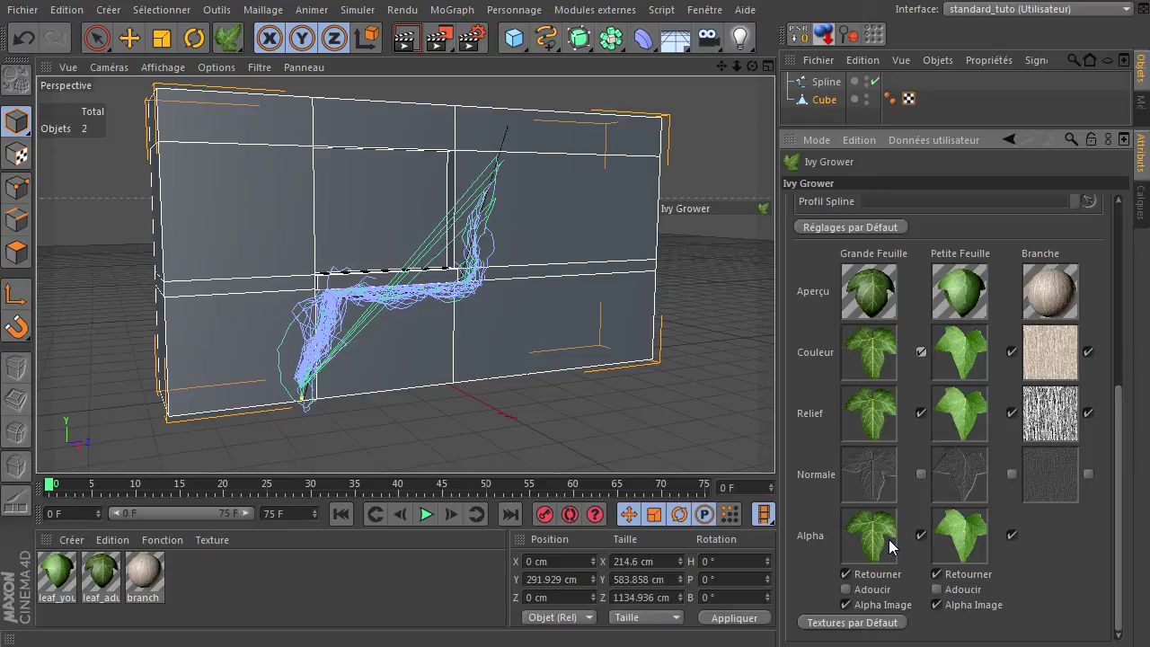
click(871, 351)
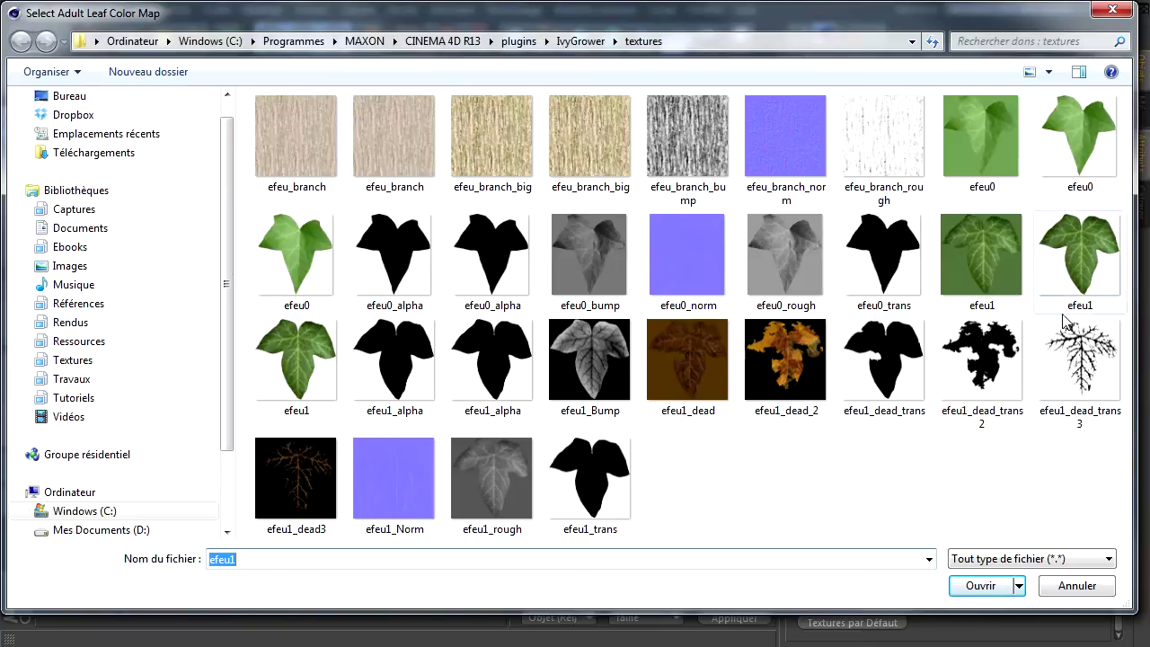
click(1077, 586)
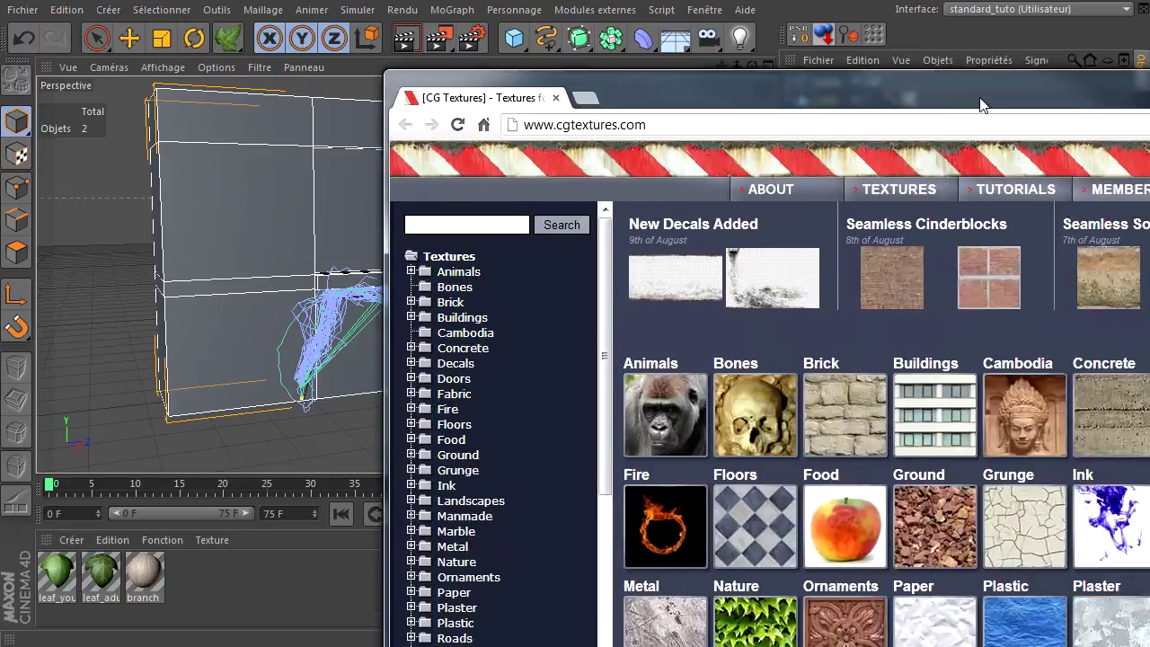
Browse CGTextures to the Nature category's Leaves listing.
scroll(699, 360, down, 1)
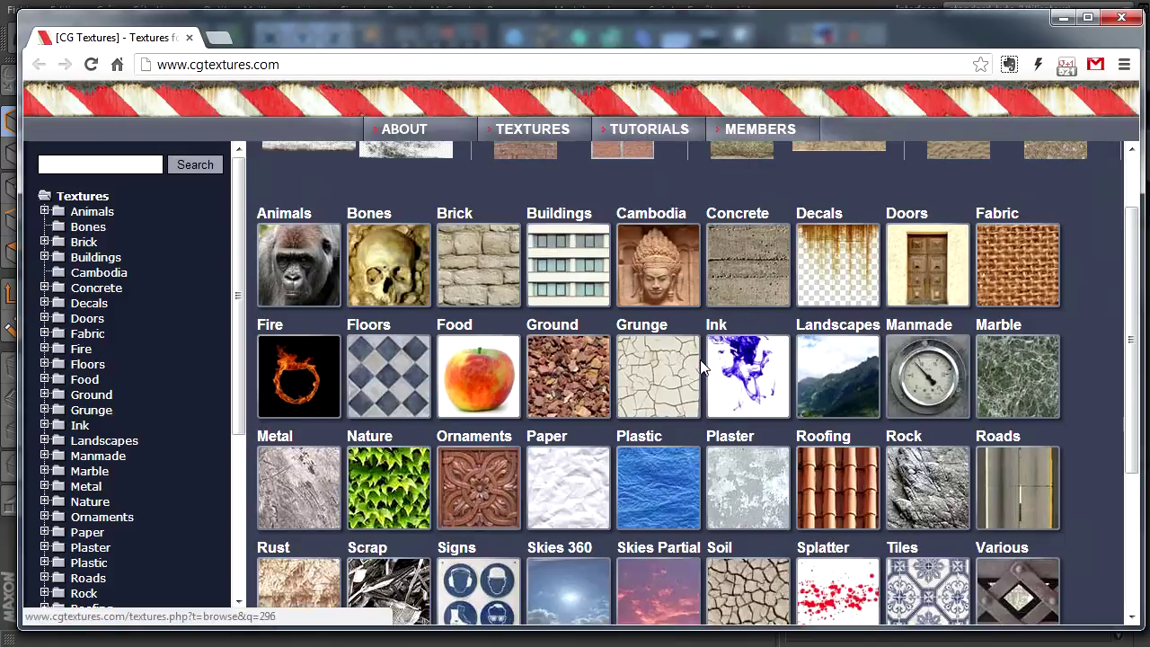
scroll(699, 361, down, 1)
scroll(699, 361, down, 1)
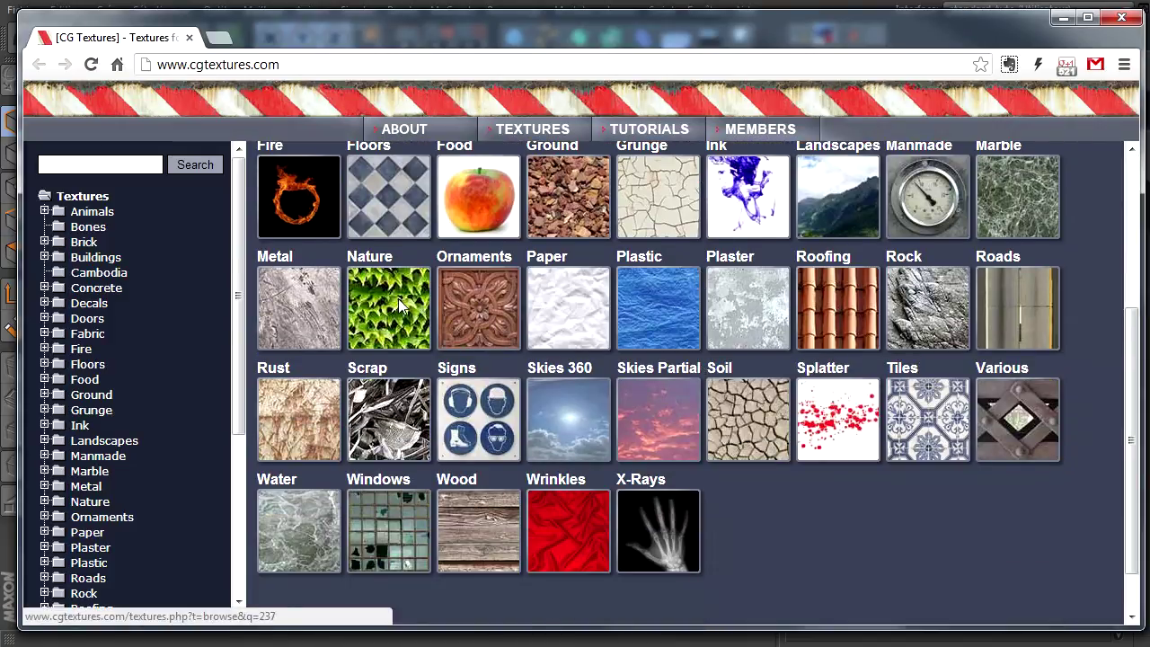
click(398, 298)
scroll(598, 388, down, 1)
scroll(595, 387, down, 2)
scroll(595, 387, down, 4)
scroll(594, 391, down, 4)
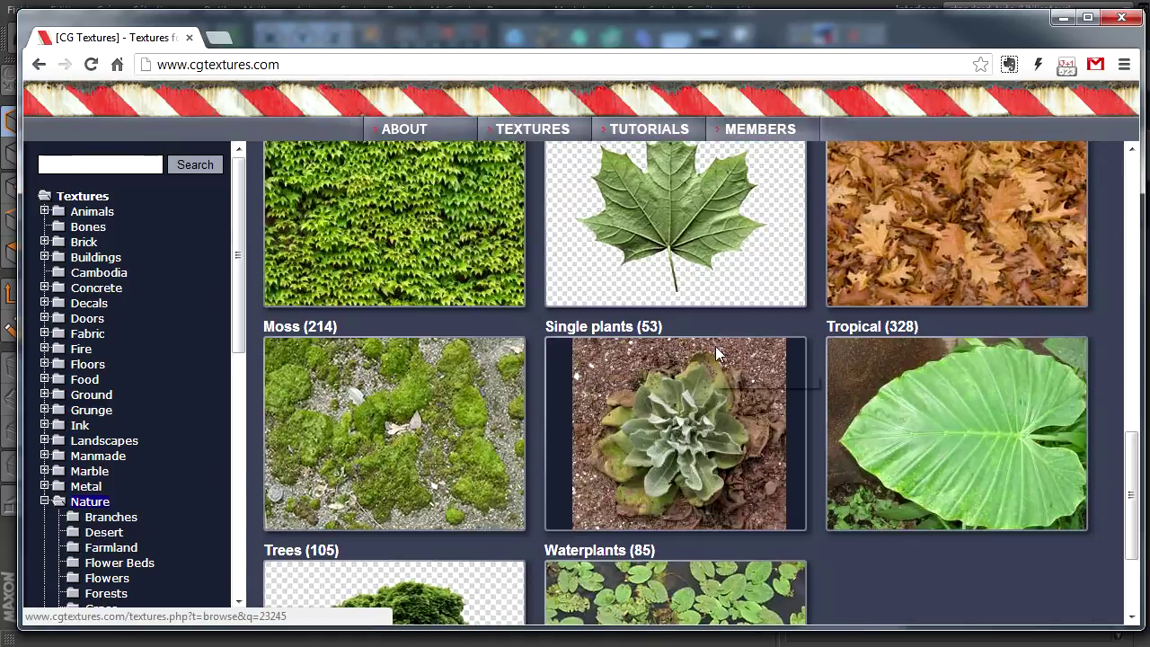
click(693, 203)
Open the Leaves0026 dead maple leaf texture page, then return to Cinema 4D.
scroll(528, 393, down, 1)
scroll(705, 369, down, 2)
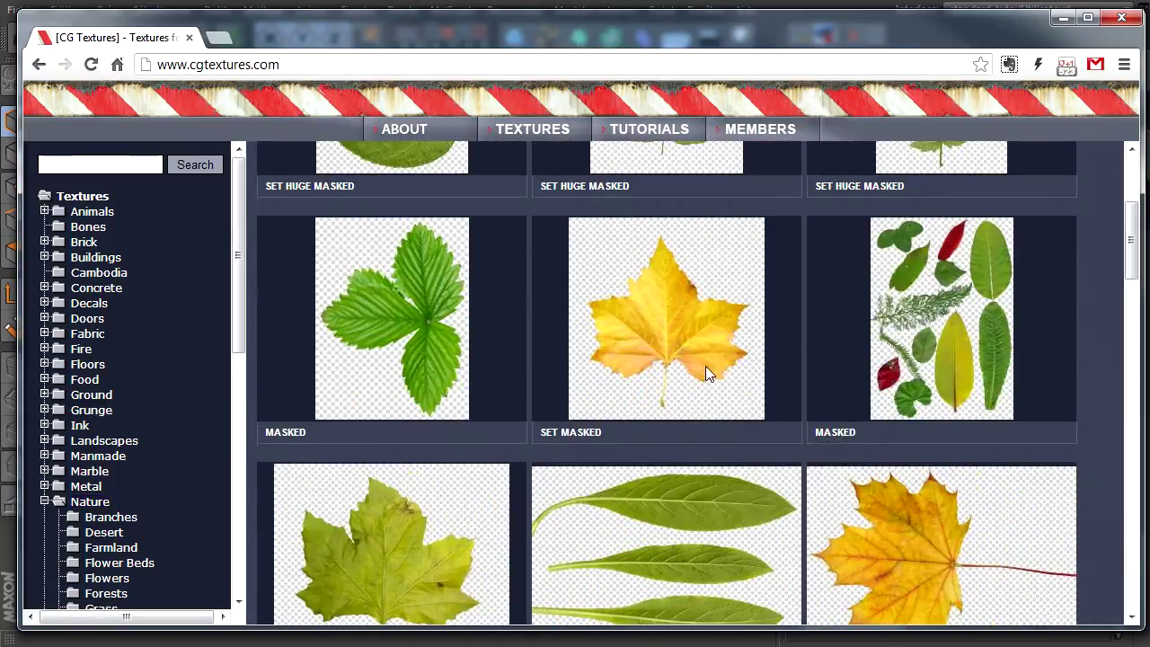
scroll(682, 374, down, 2)
scroll(854, 372, down, 3)
scroll(744, 384, down, 1)
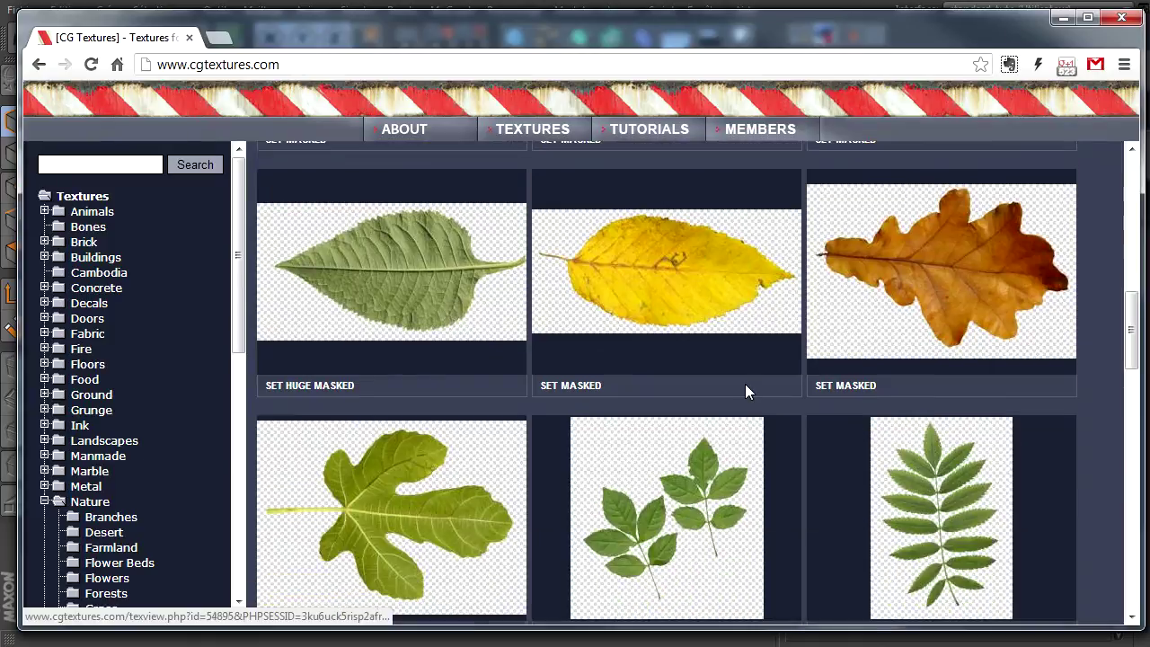
scroll(745, 391, down, 5)
scroll(745, 391, down, 3)
scroll(744, 398, up, 3)
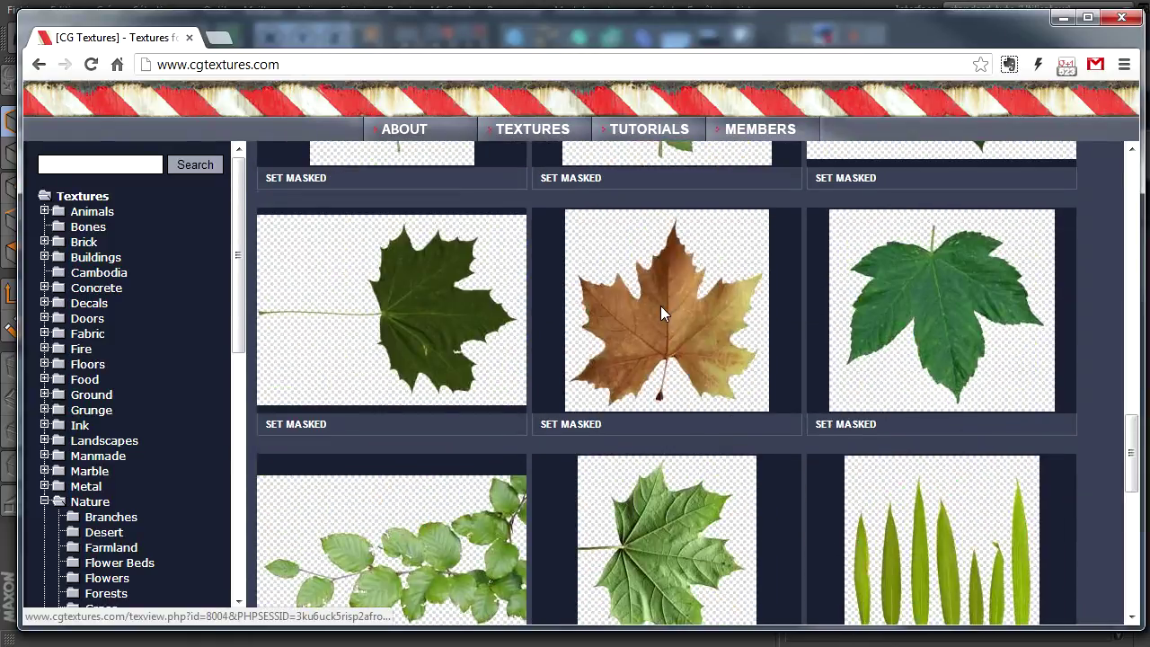
click(660, 305)
scroll(178, 430, down, 1)
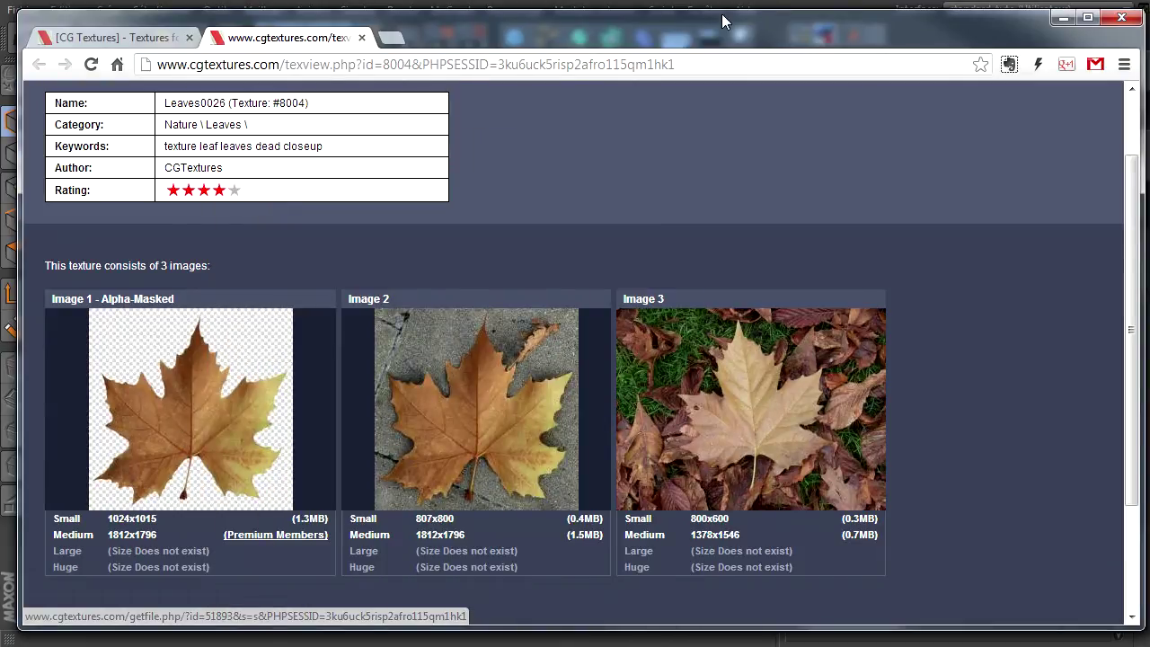
key(alt+Tab)
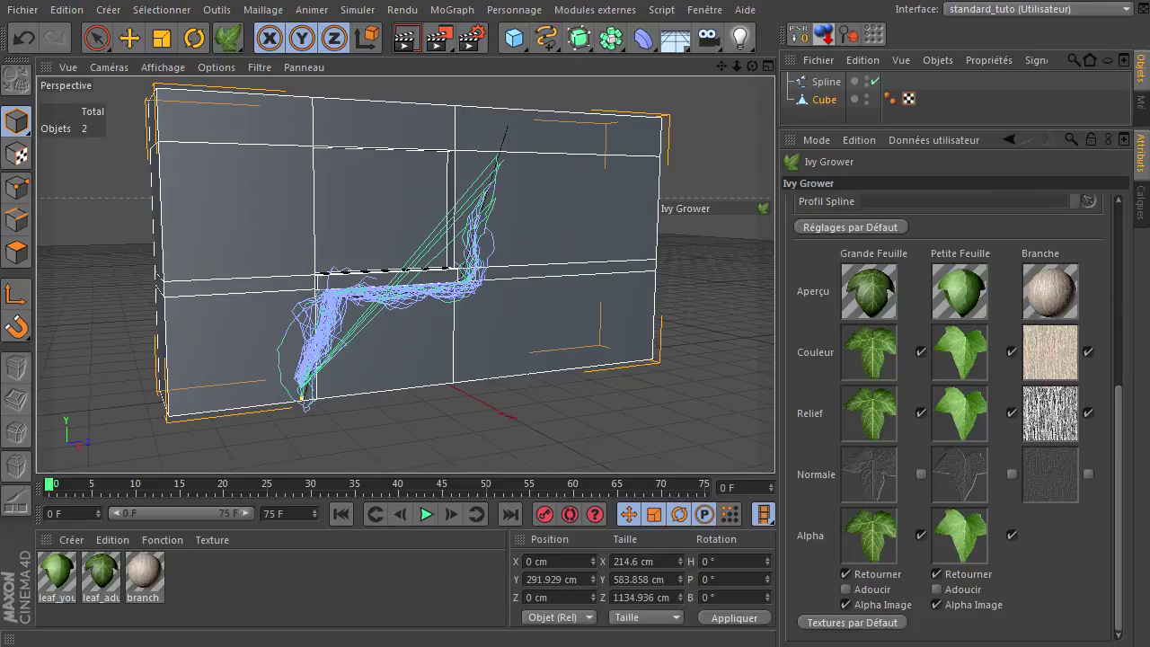
Generate the ivy over the wall and expand the ivy object in an enlarged Object Manager.
scroll(1121, 302, up, 5)
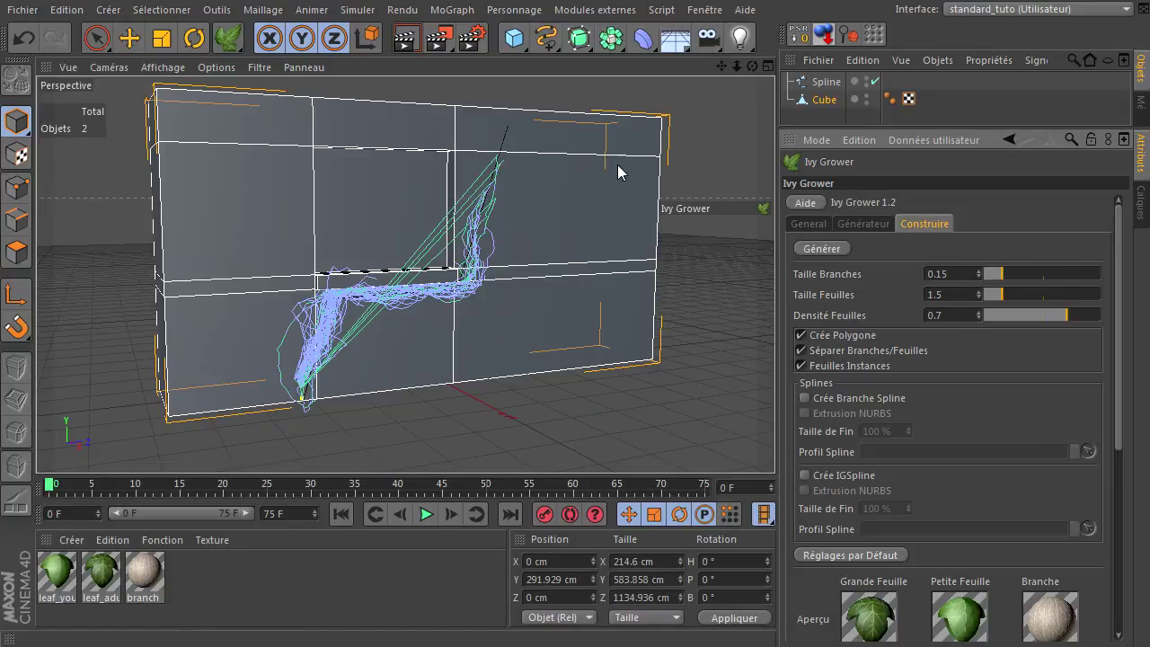
click(837, 249)
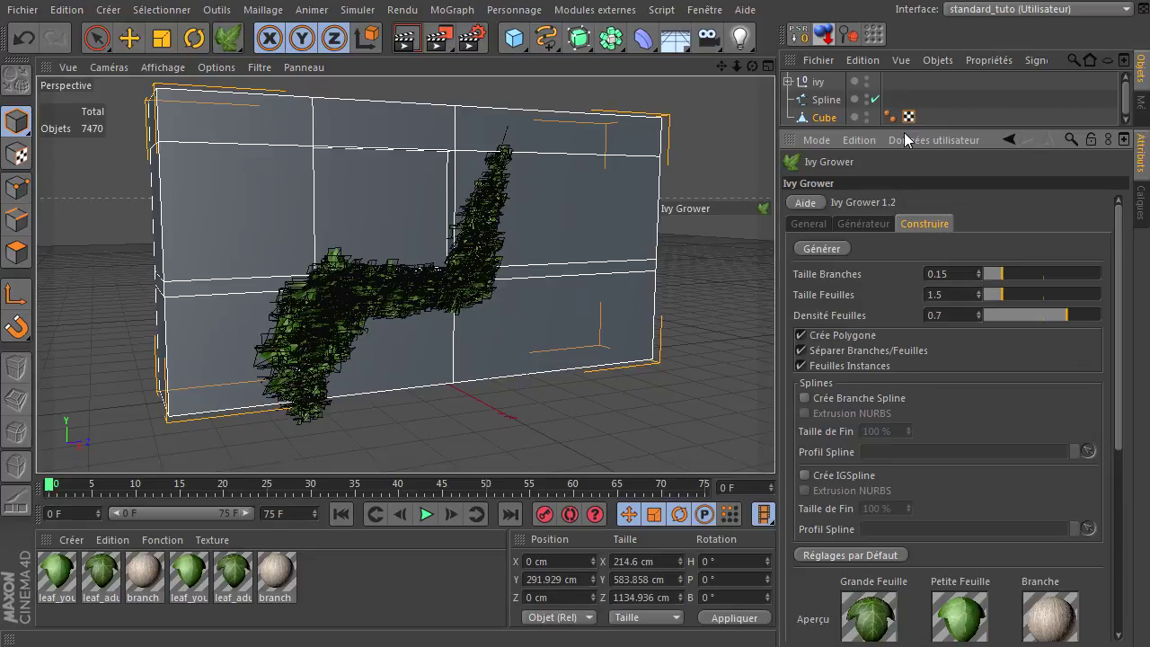
drag(912, 141, 930, 268)
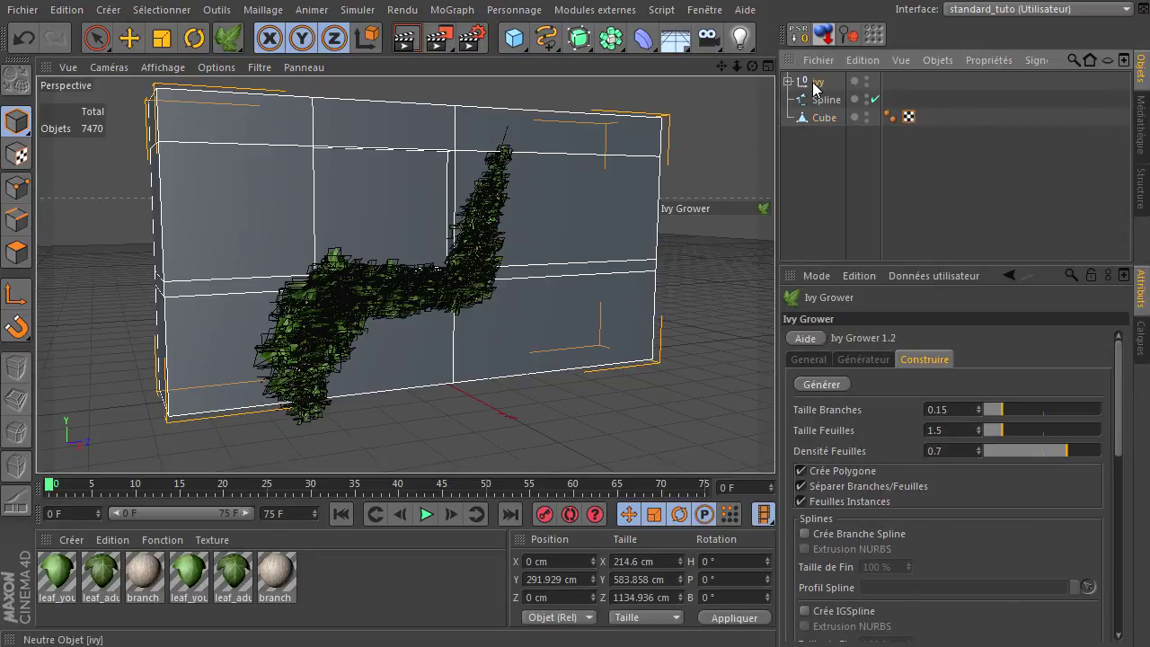
click(817, 83)
click(788, 82)
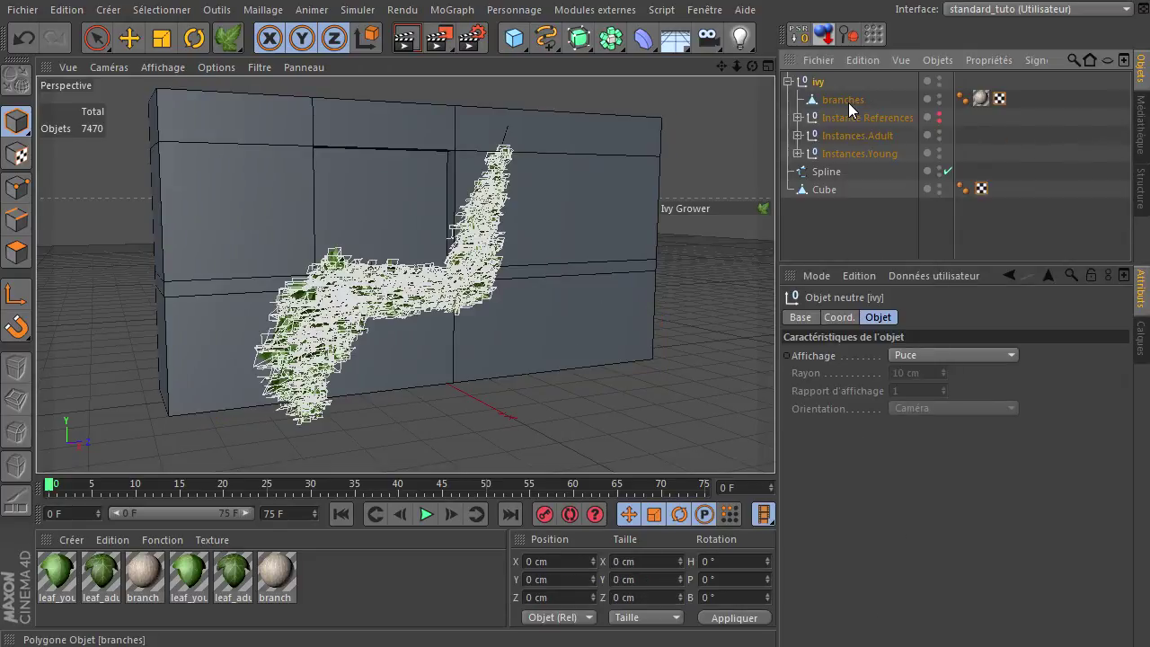
Inspect the ivy's instance groups and hide Instances.Adult and Instances.Young so only branches show.
click(847, 101)
click(870, 117)
click(798, 117)
click(798, 118)
click(792, 136)
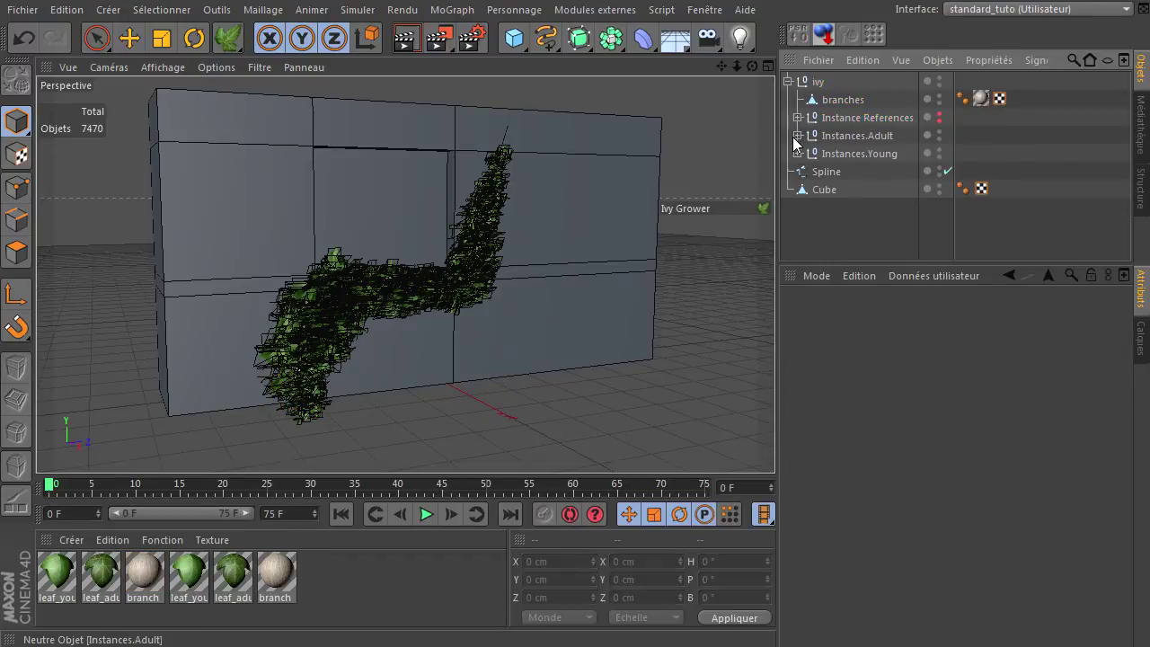
click(796, 135)
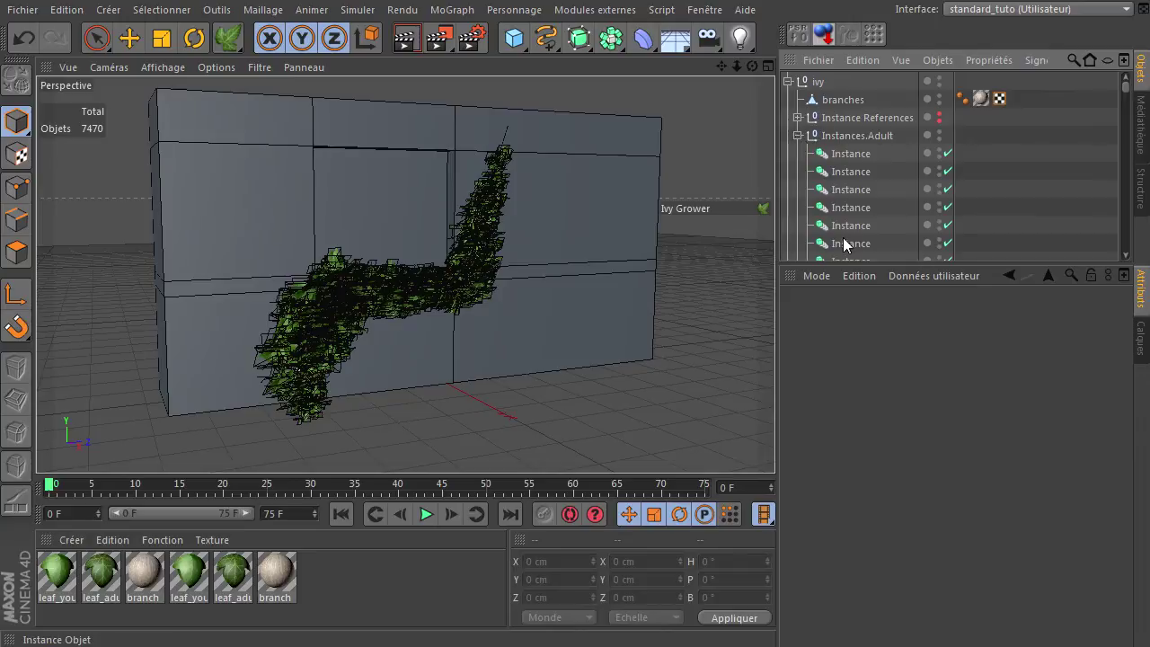
click(797, 136)
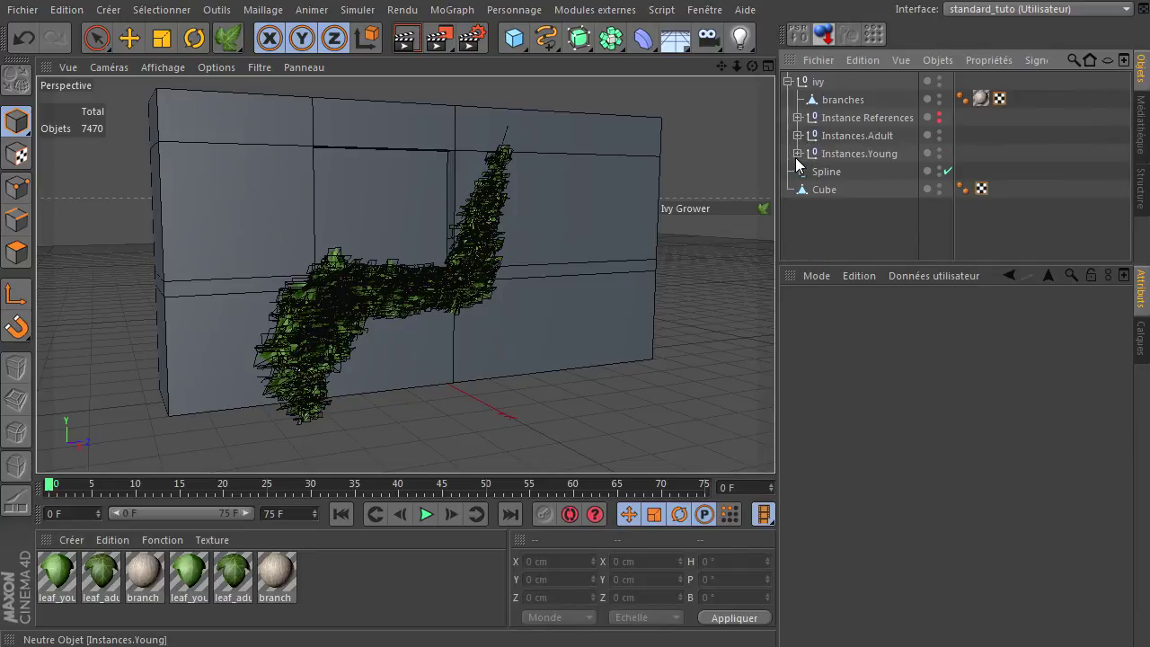
click(797, 154)
click(798, 154)
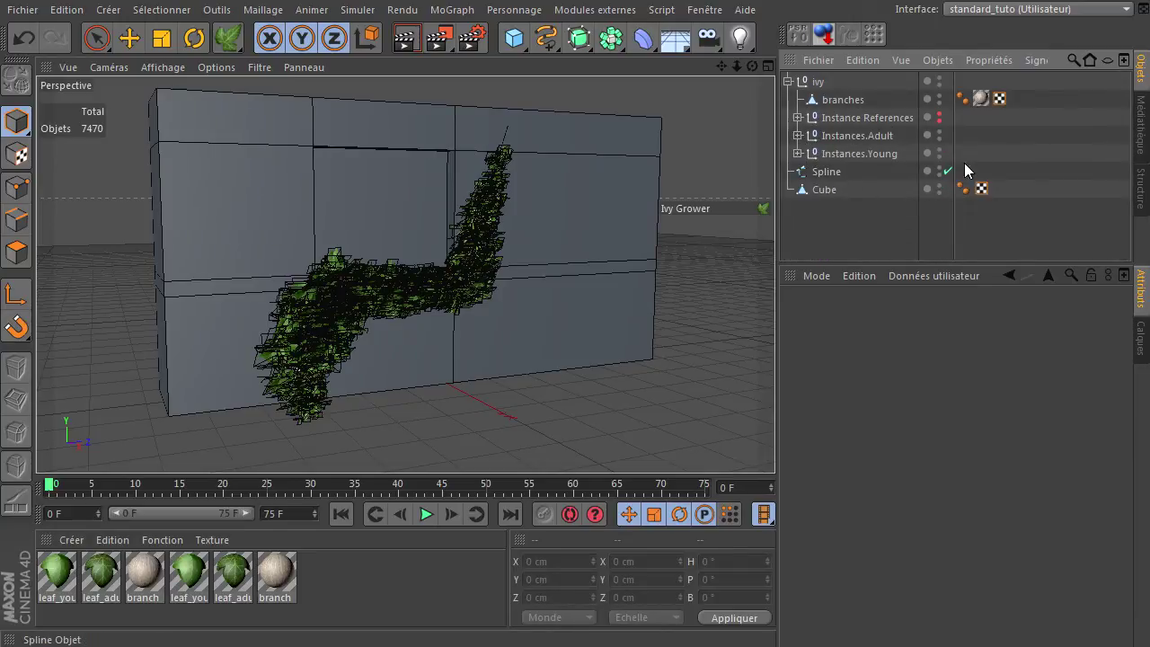
drag(940, 117, 939, 153)
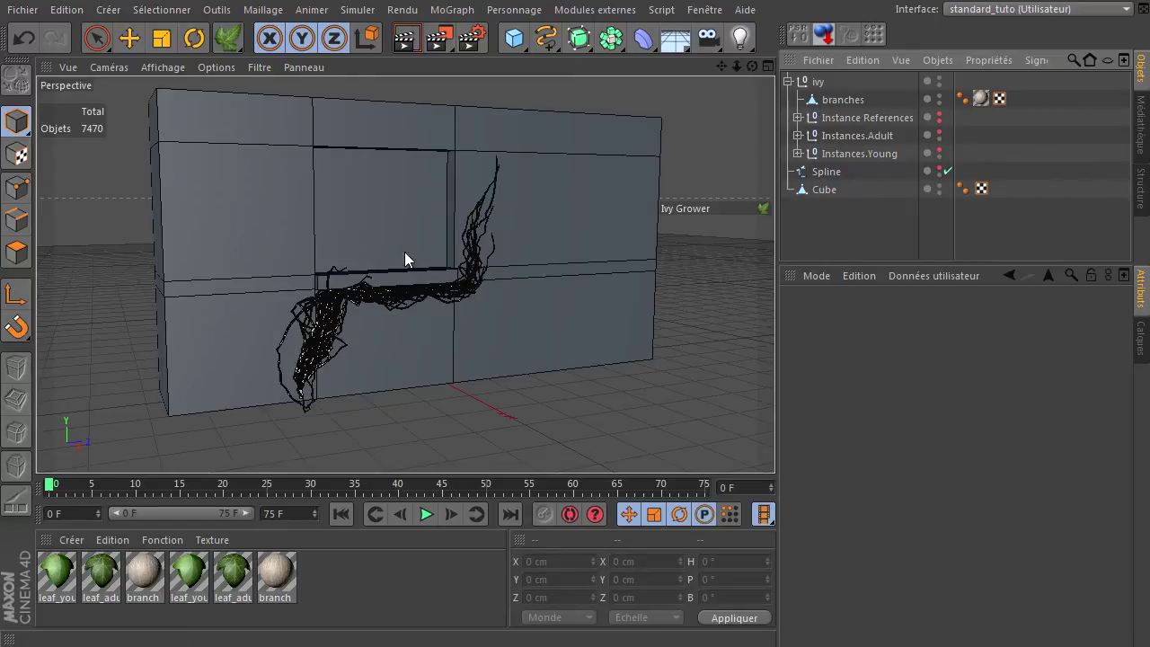
Orbit to a steeper view of the wall and render a preview of the ivy.
click(840, 100)
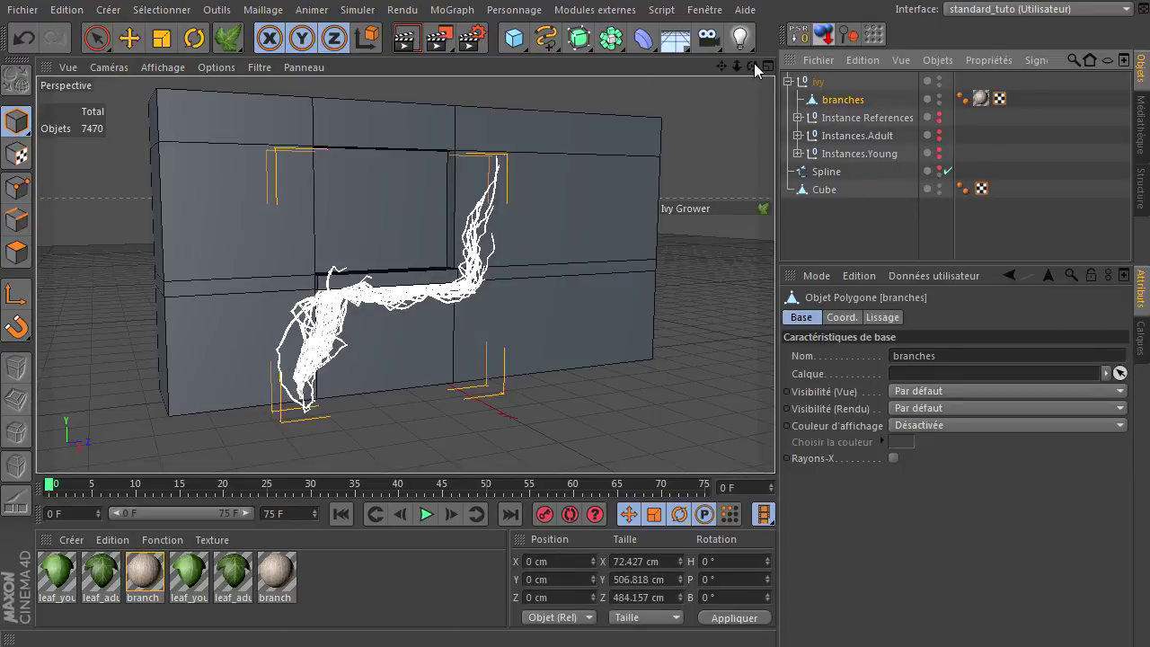
drag(754, 64, 766, 235)
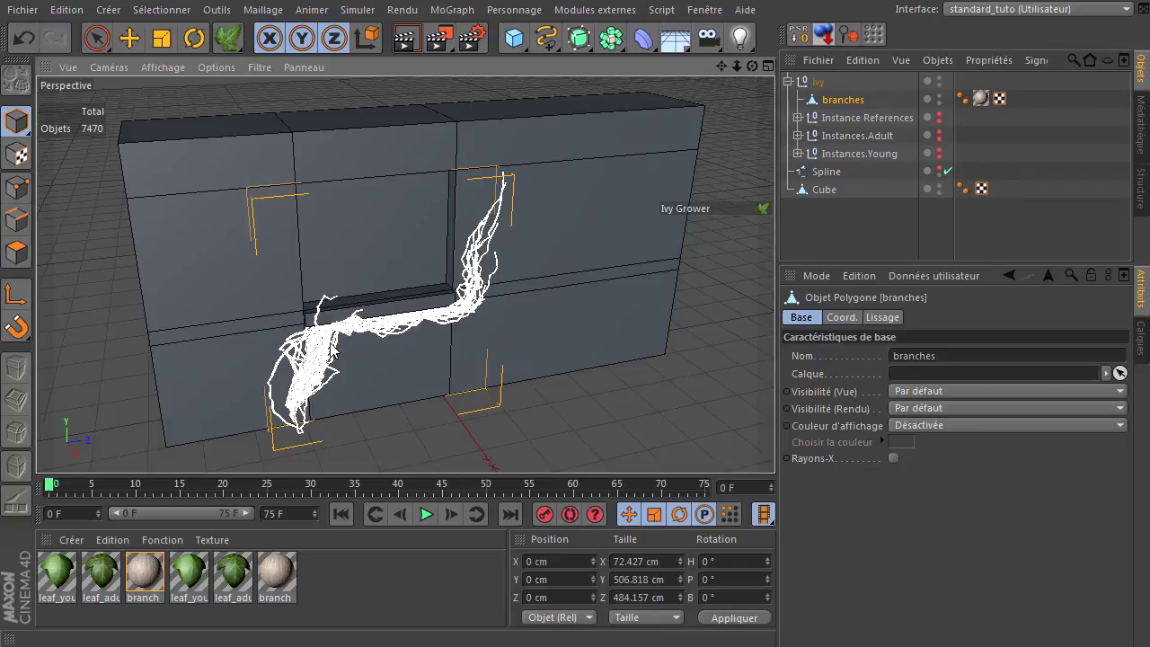
mouse_move(752, 67)
mouse_down()
mouse_move(757, 452)
mouse_move(743, 459)
mouse_up()
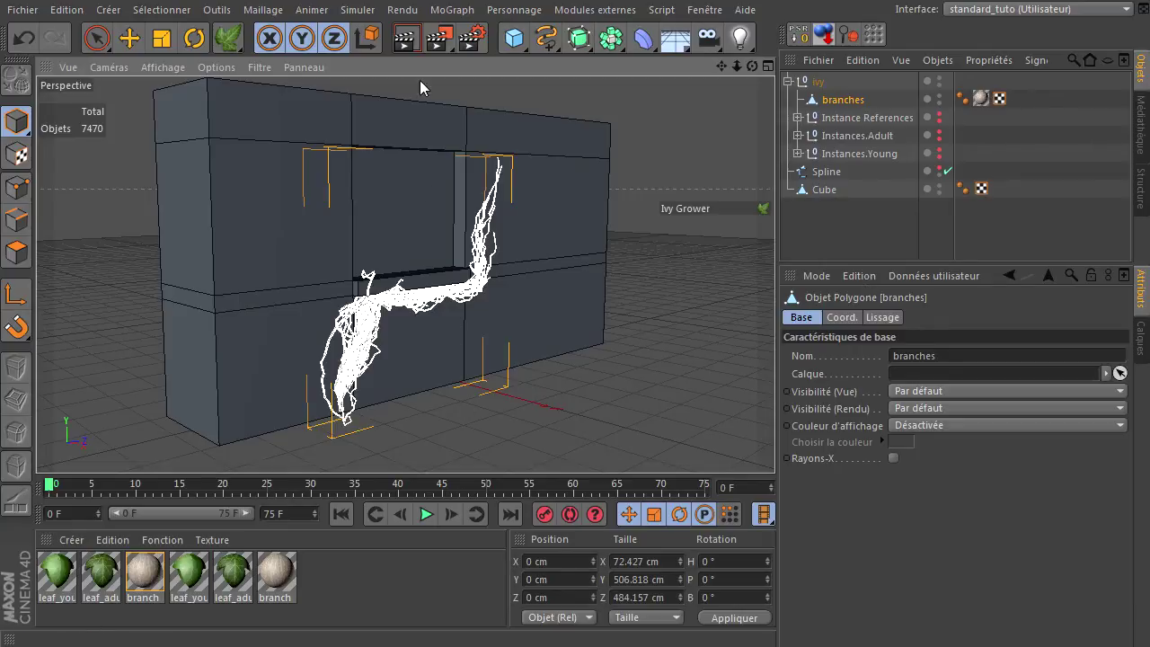
click(409, 43)
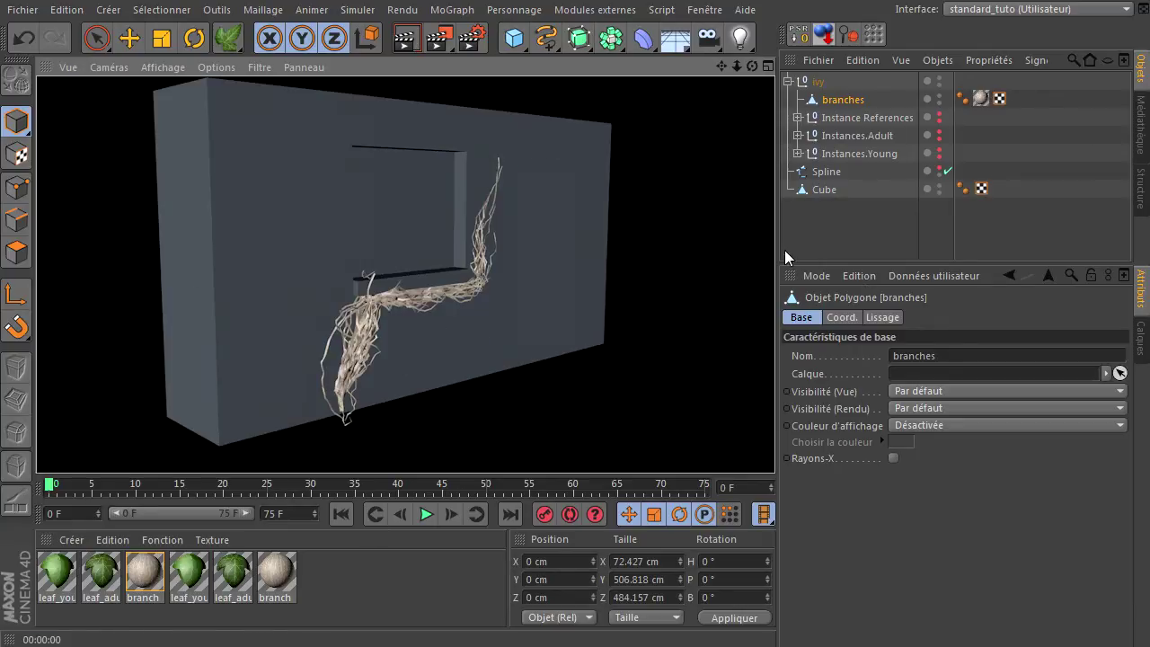
click(837, 242)
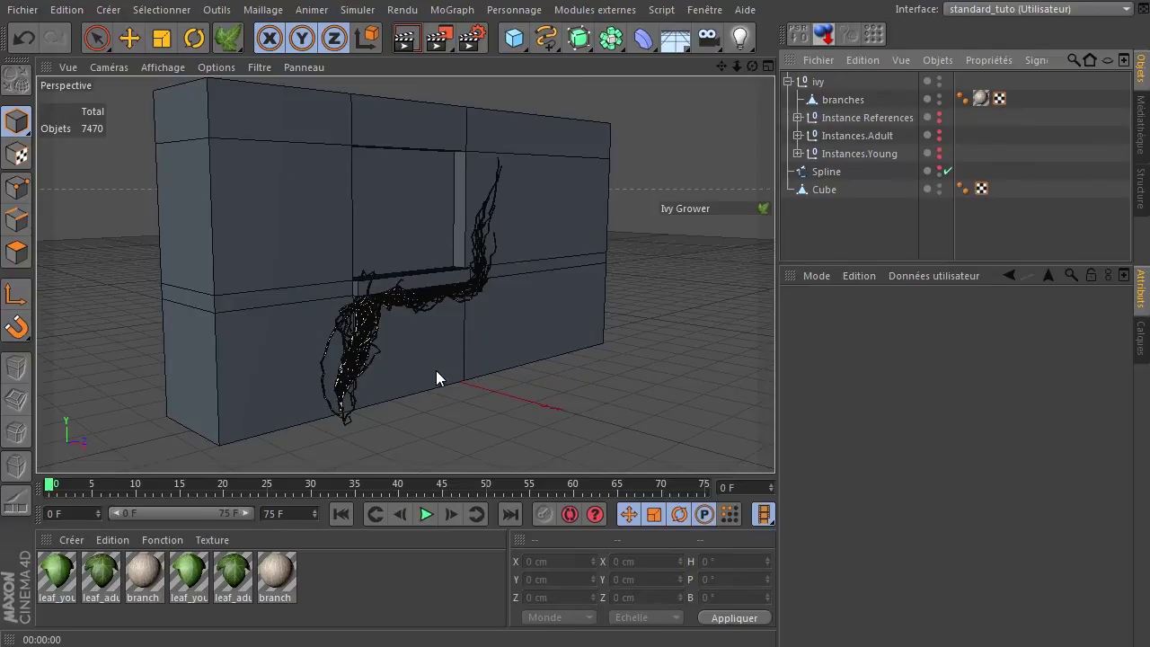
Rotate the whole ivy group to P -180°, raise it to Y 567.422 cm, and render to check.
click(817, 82)
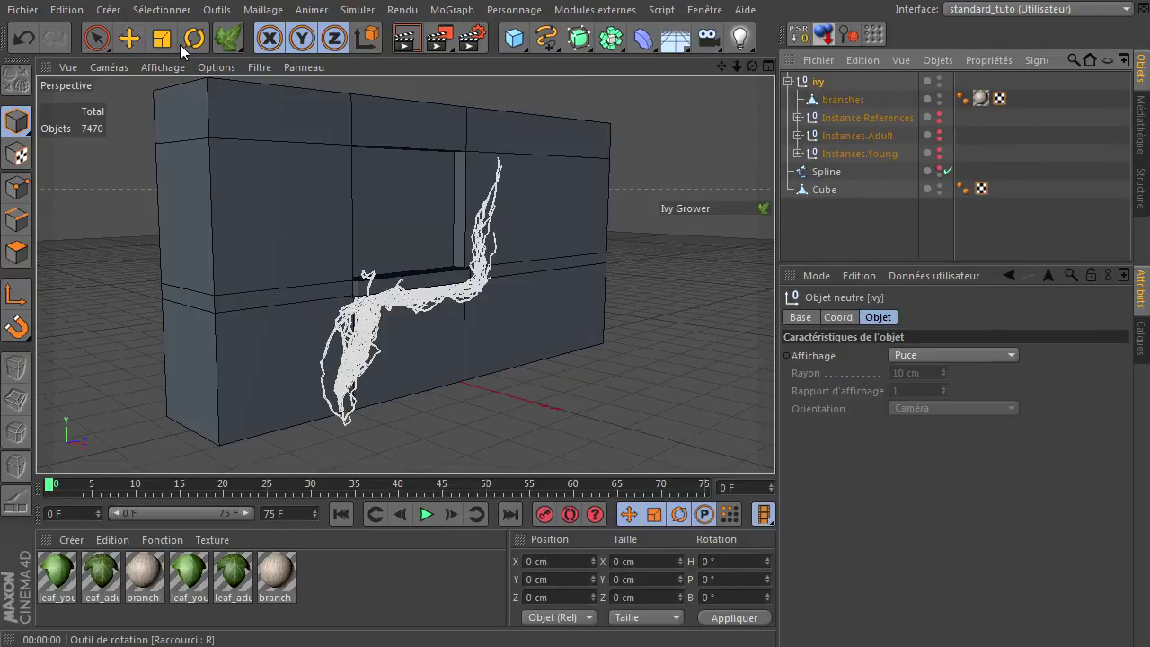
click(187, 42)
mouse_move(382, 362)
mouse_down()
mouse_move(725, 333)
mouse_move(687, 465)
mouse_up()
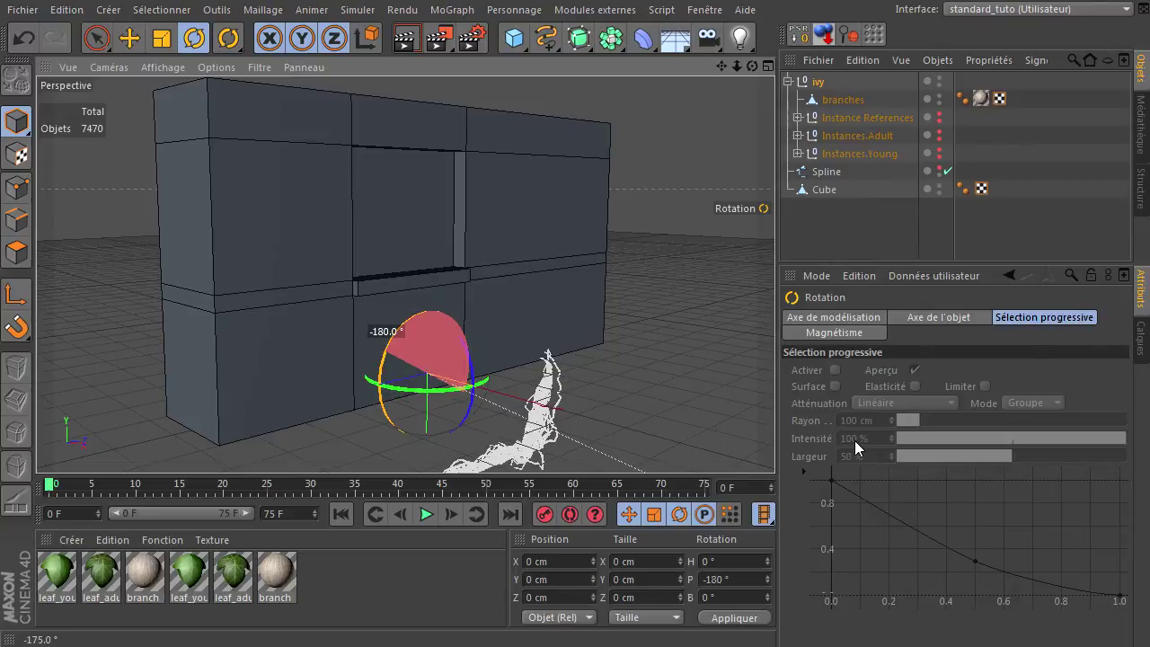
click(130, 37)
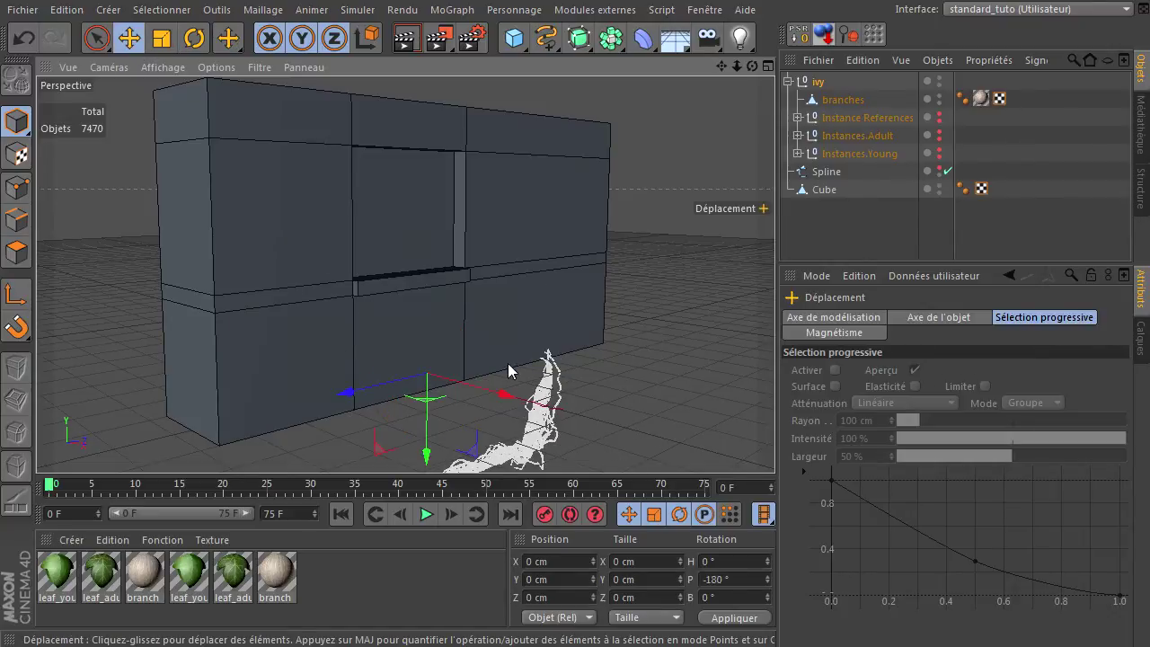
drag(423, 389, 422, 199)
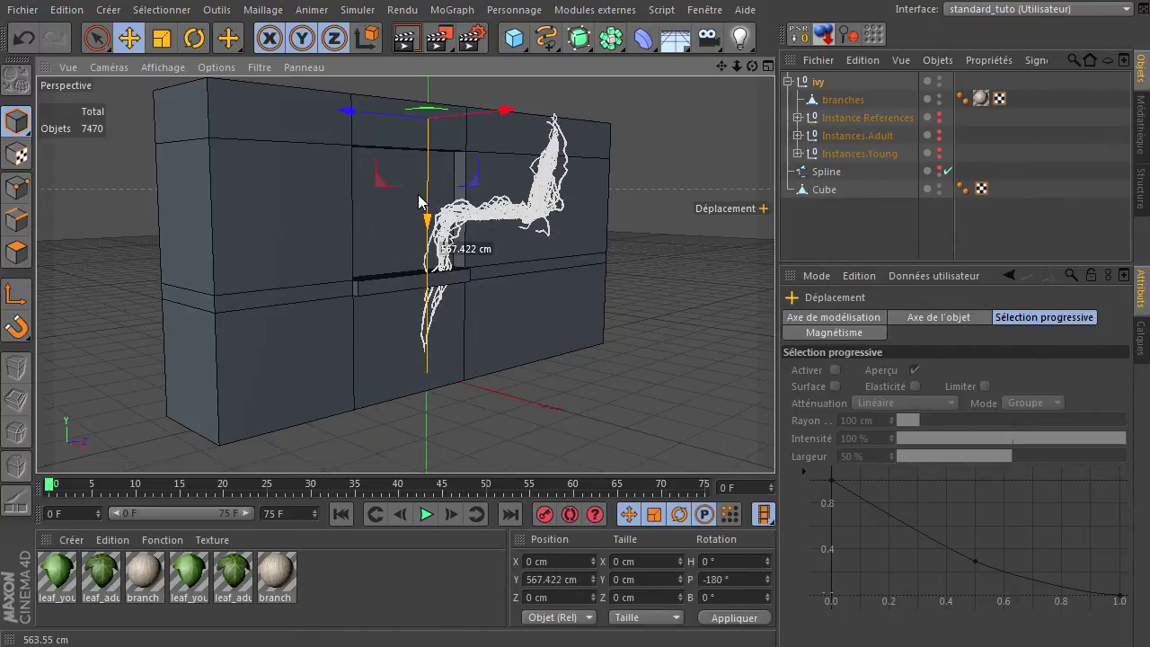
click(406, 37)
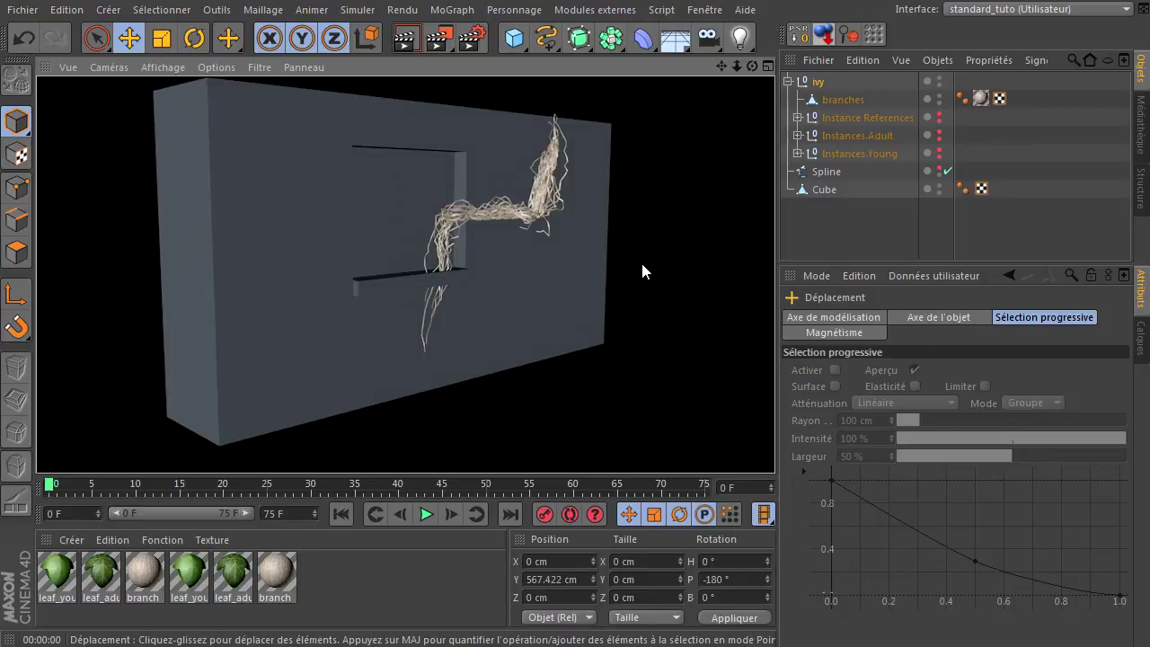
click(809, 239)
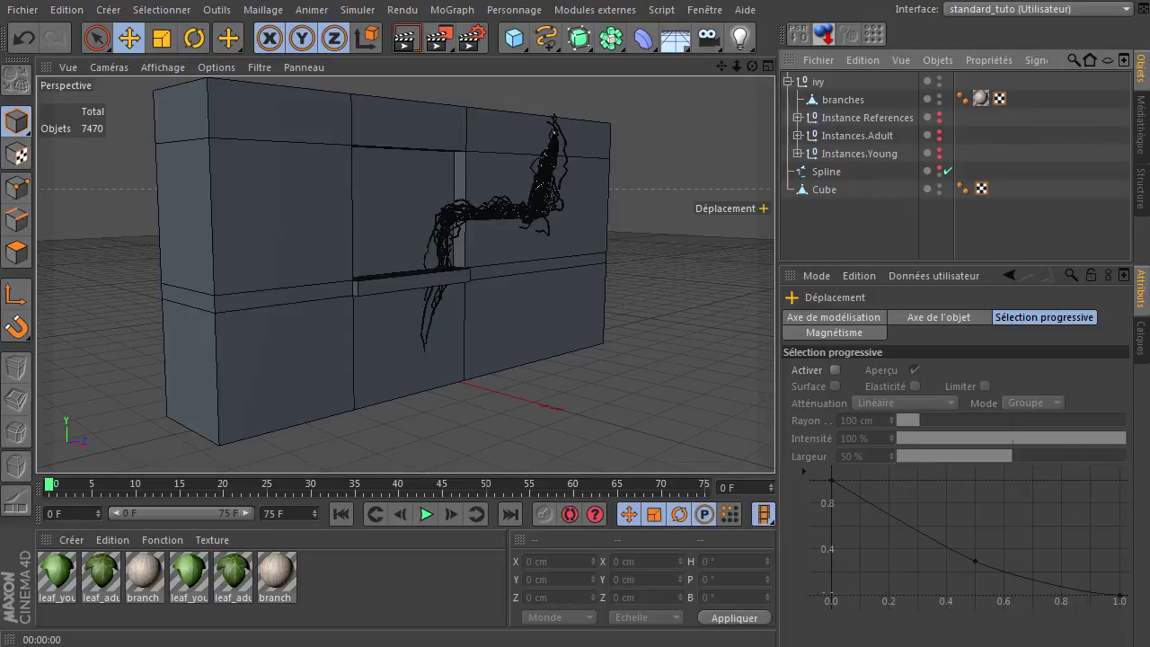
Close the ivy scene with Fichier > Fermer, discarding unsaved changes.
click(23, 10)
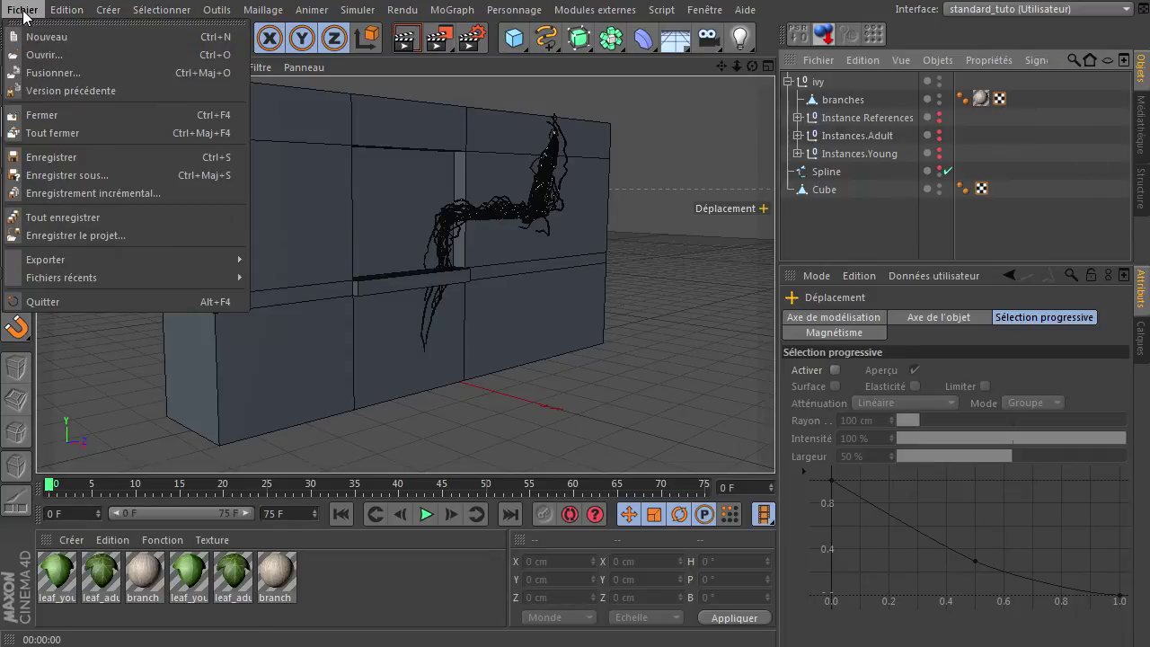
click(87, 135)
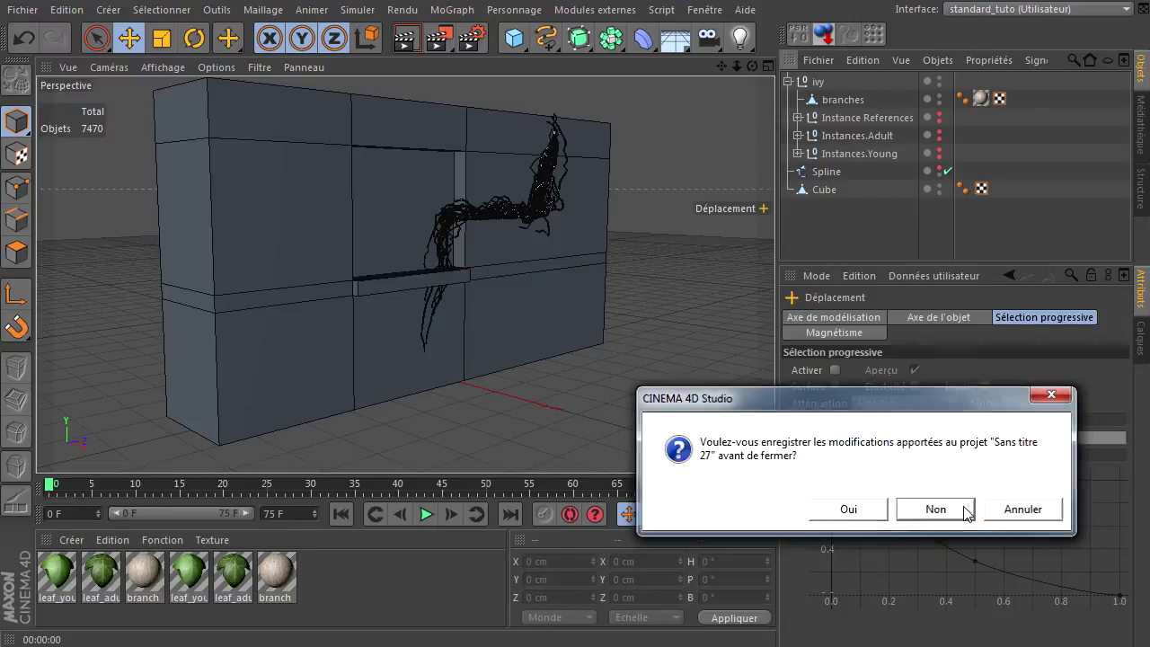
click(935, 508)
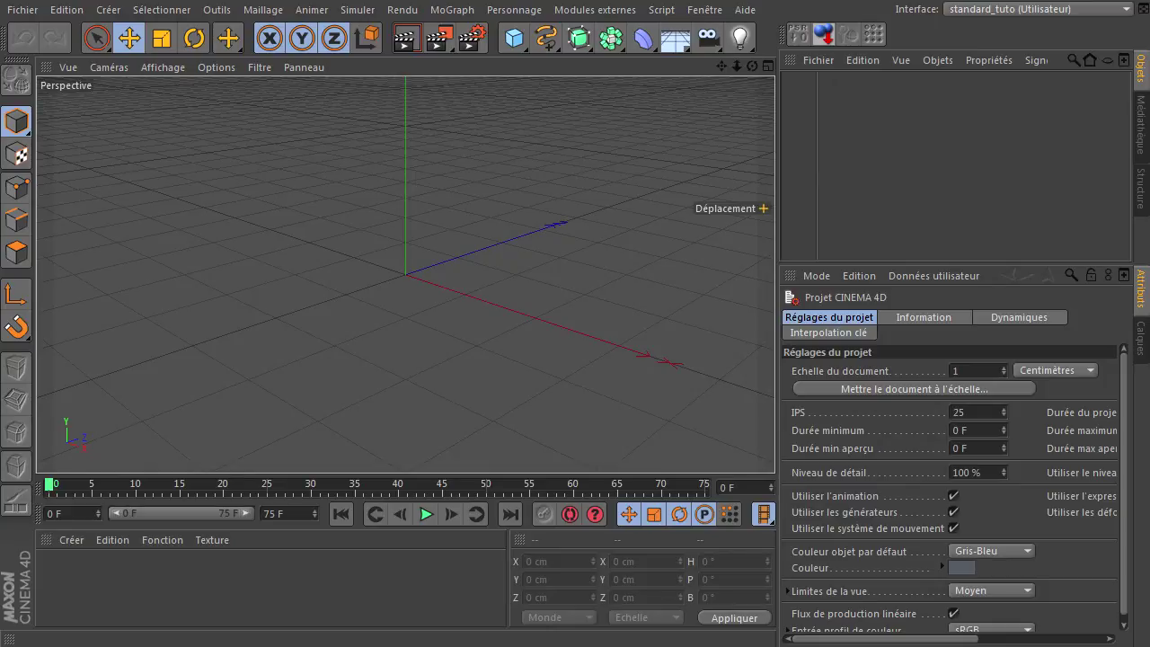
Slide the Windows Explorer Textures library window in over Cinema 4D.
drag(1149, 32, 600, 31)
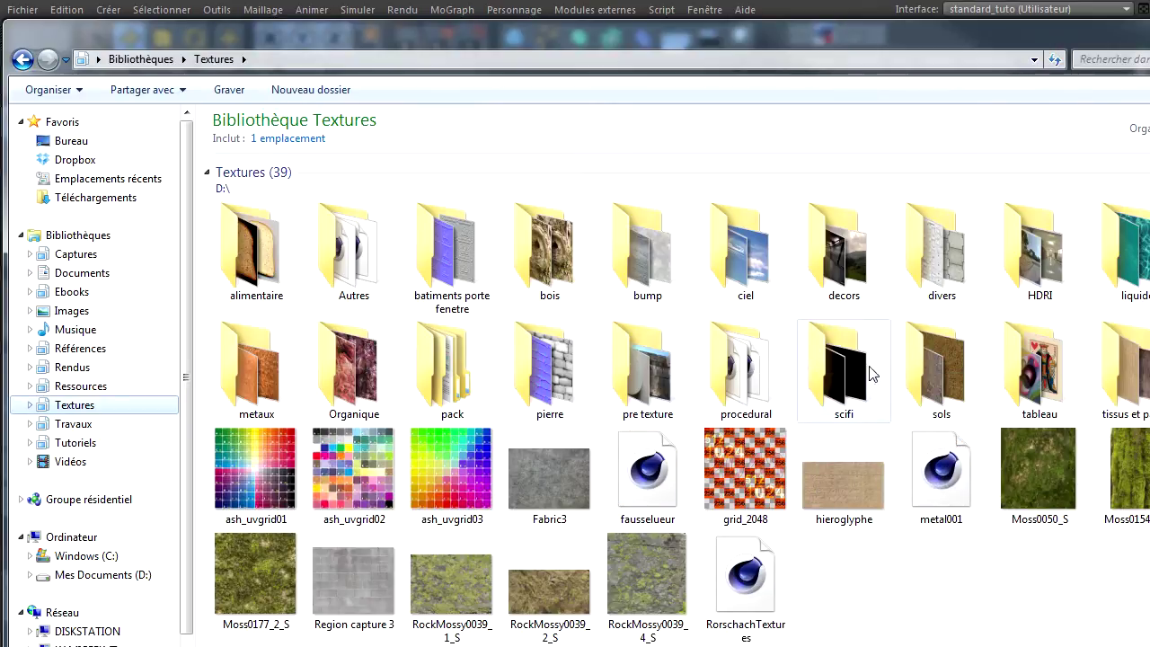
Open the pack folder to browse its texture packs, then go back to the Textures library.
click(452, 372)
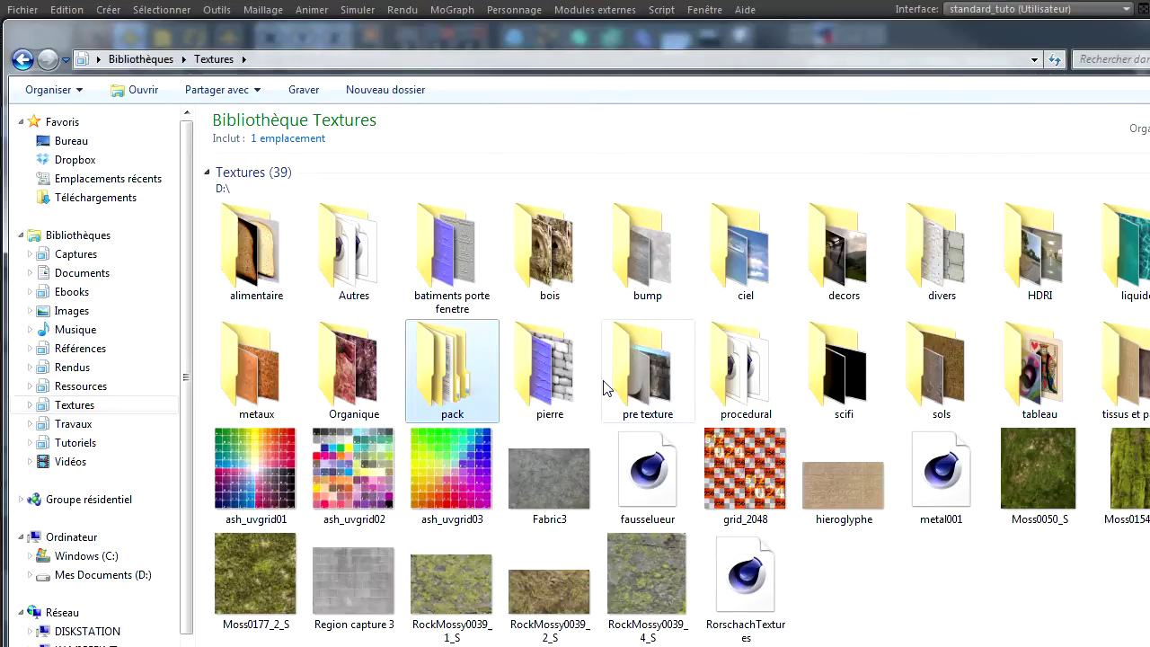
double_click(446, 353)
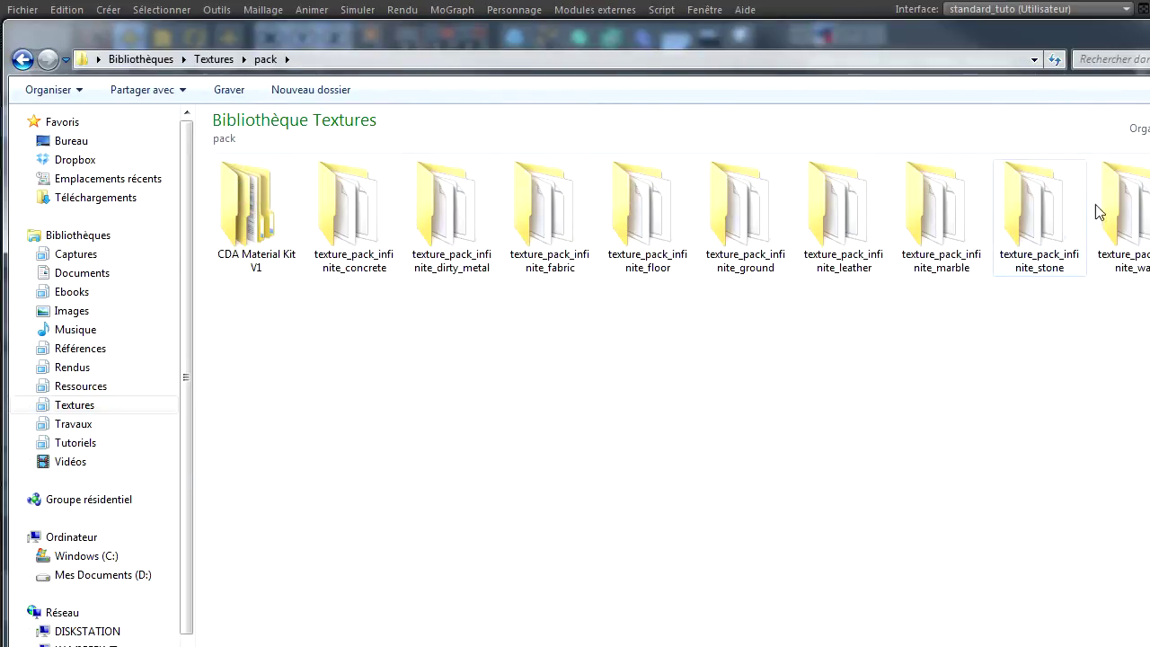
click(213, 58)
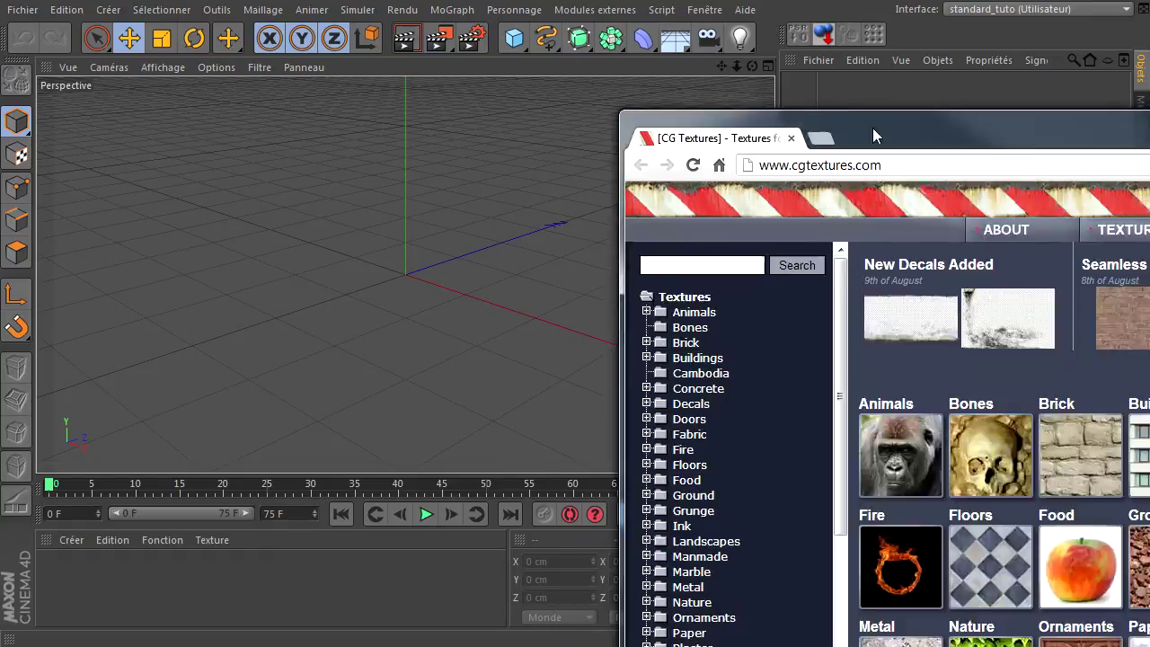
Bring the cgtextures.com browser window over the screen and scroll through the category grid.
drag(872, 128, 350, 29)
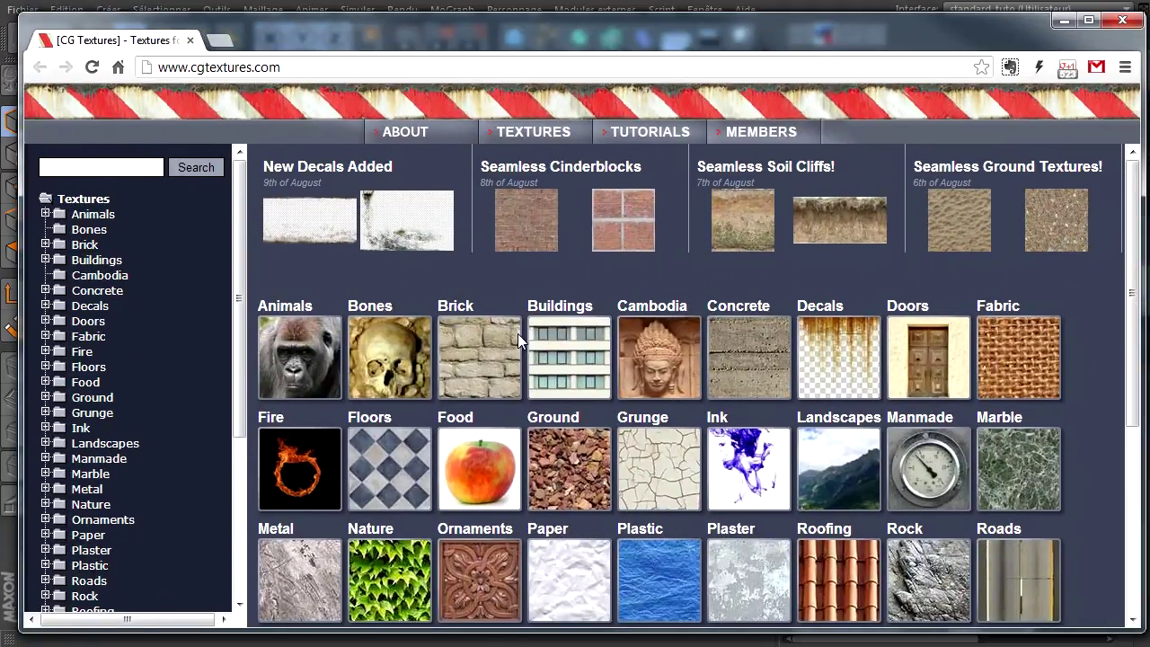
scroll(448, 476, down, 2)
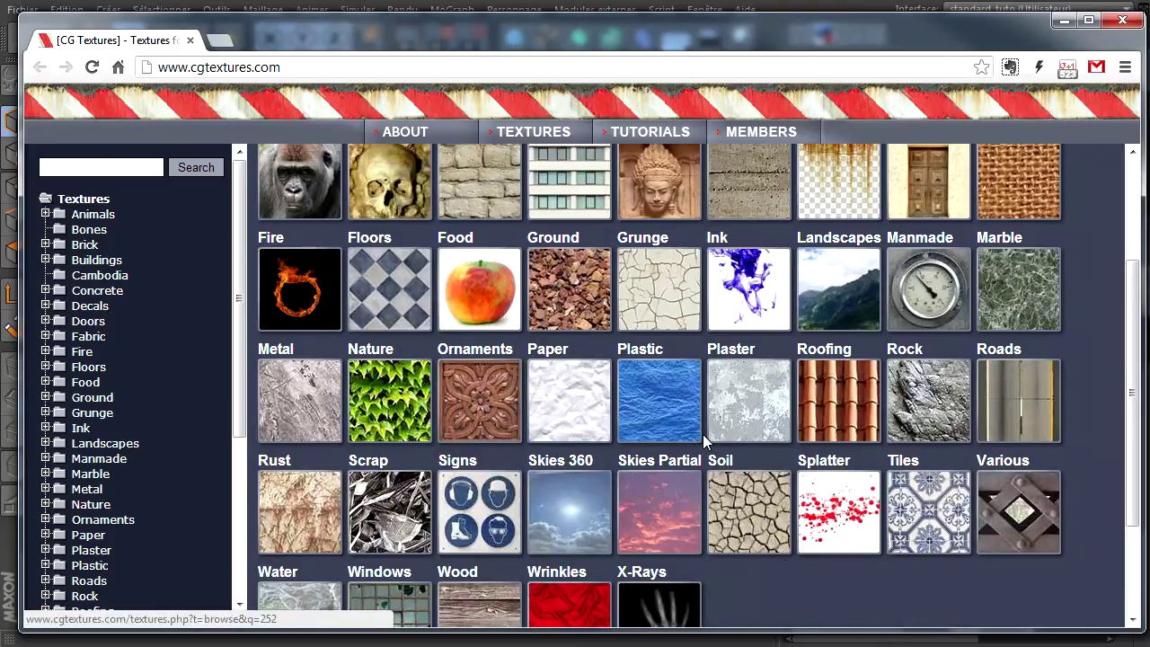
scroll(703, 434, up, 2)
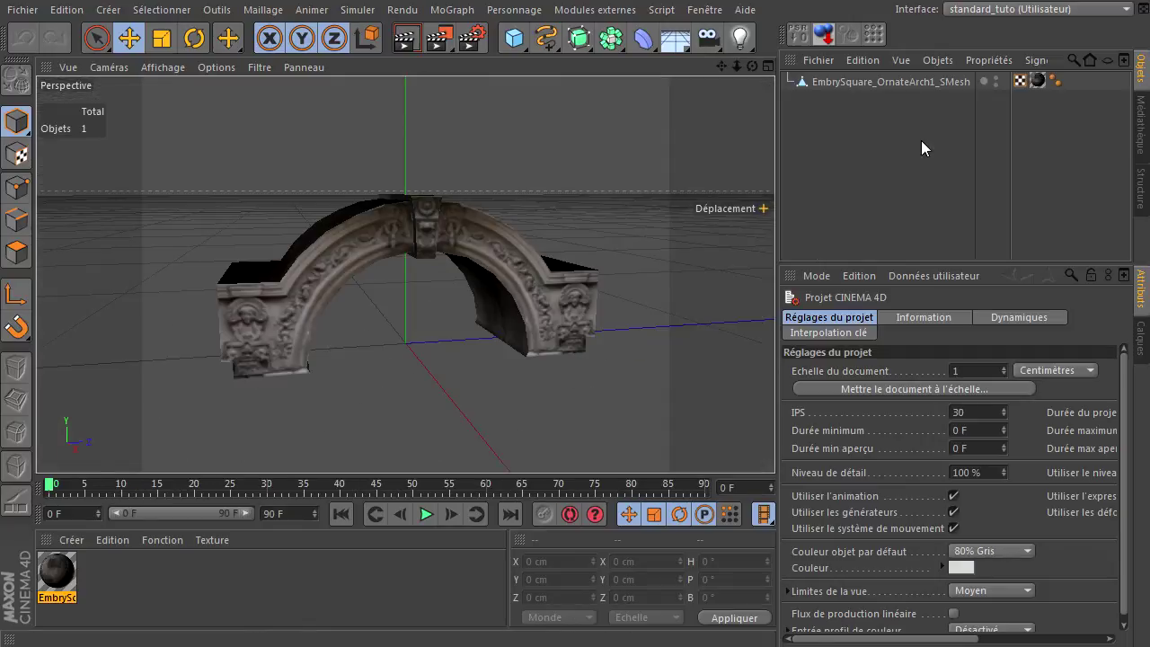
Render the textured ornate arch, then orbit the perspective view to a low side angle.
click(405, 38)
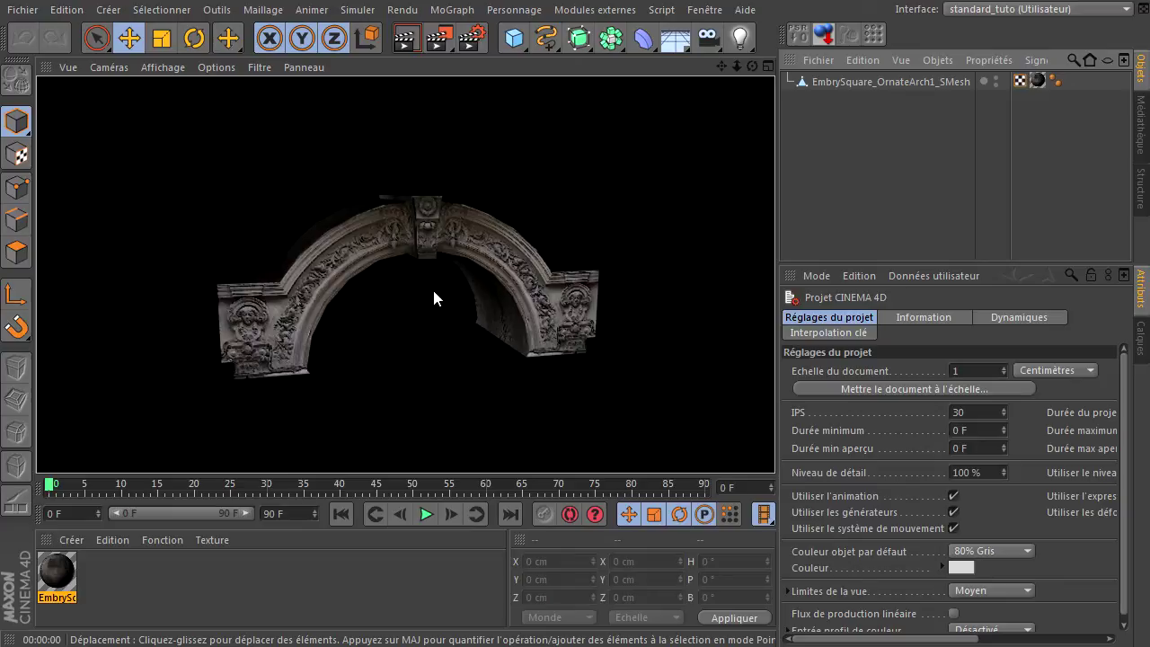
click(752, 67)
alt+drag(774, 440, 91, 246)
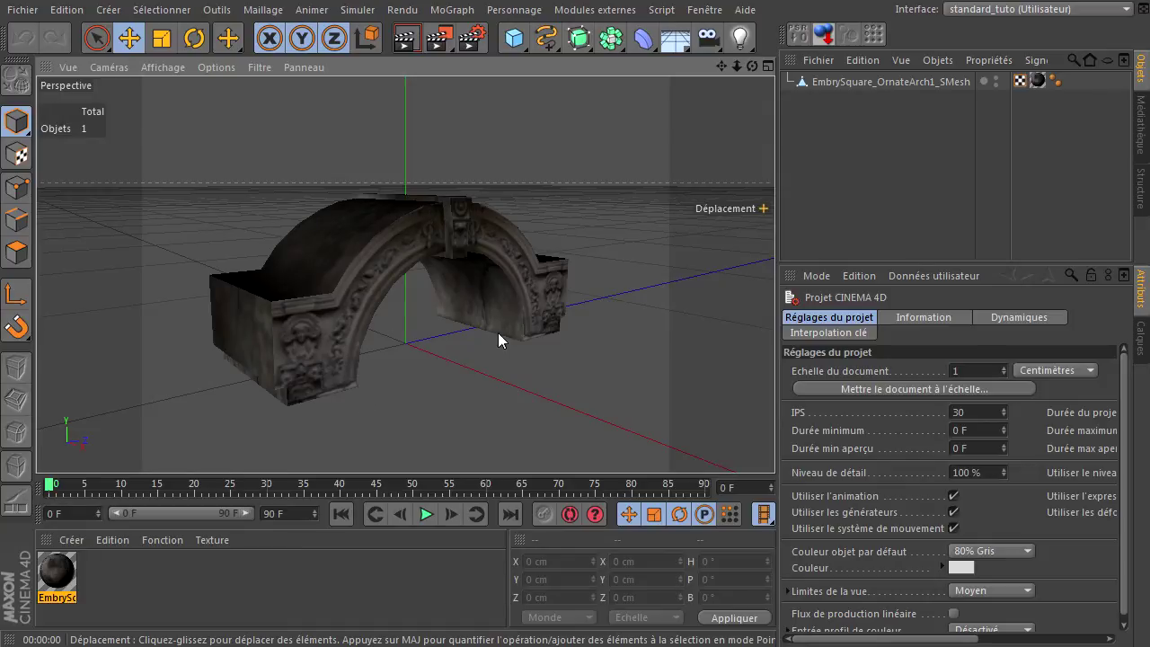
click(864, 82)
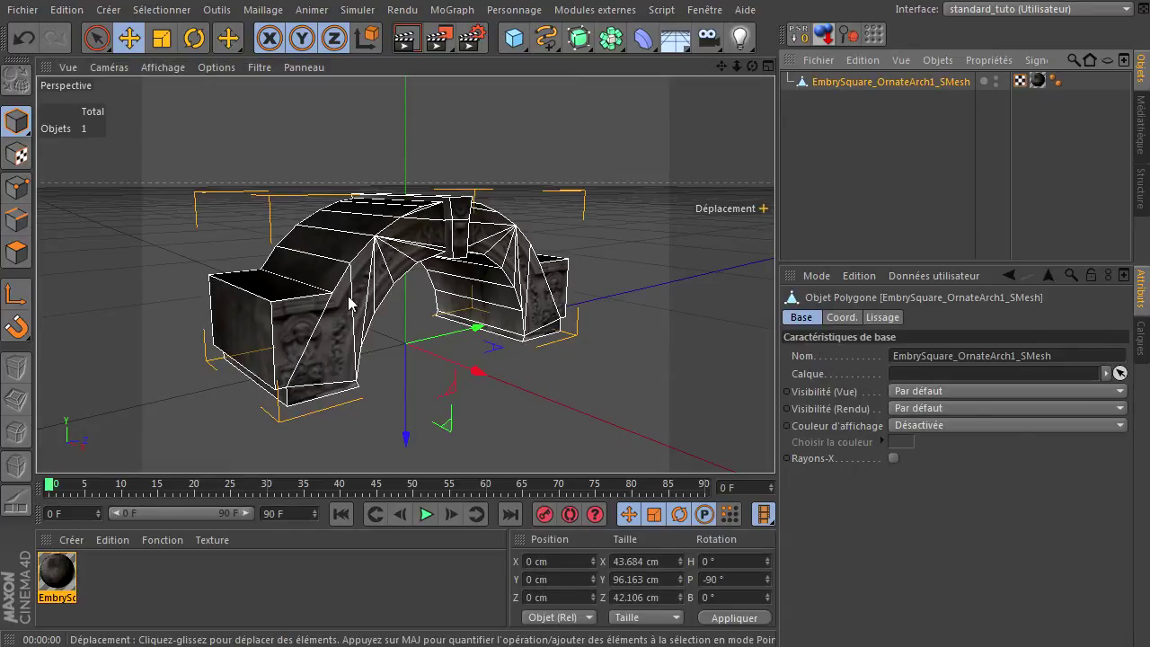
right_click(817, 93)
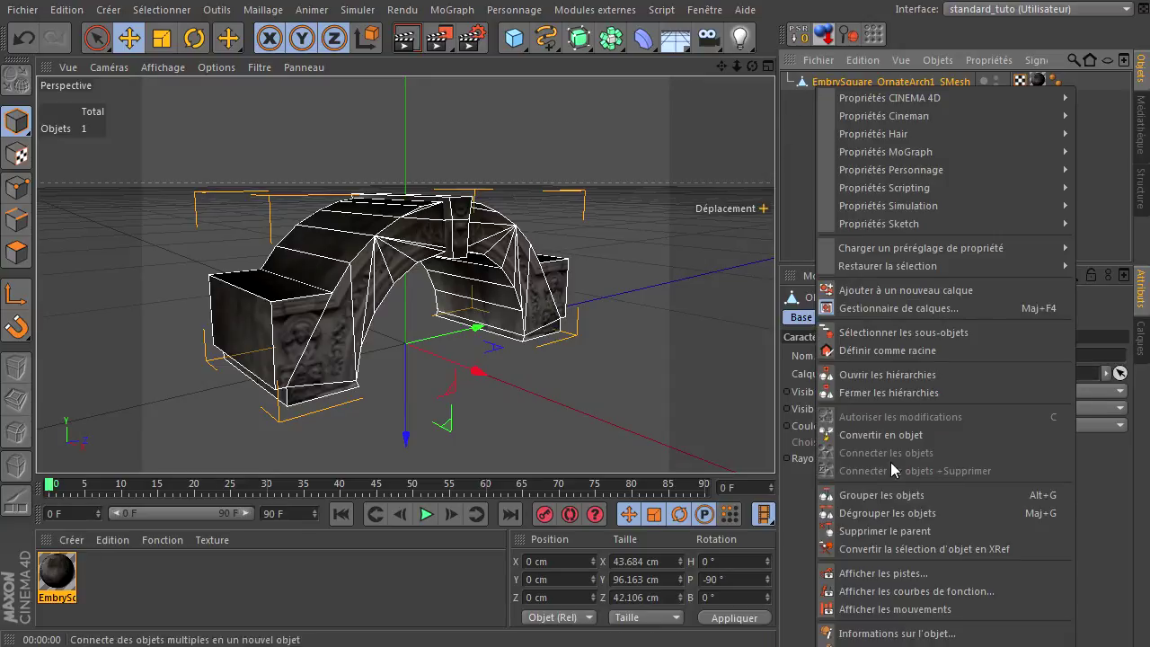
click(881, 633)
drag(891, 590, 608, 274)
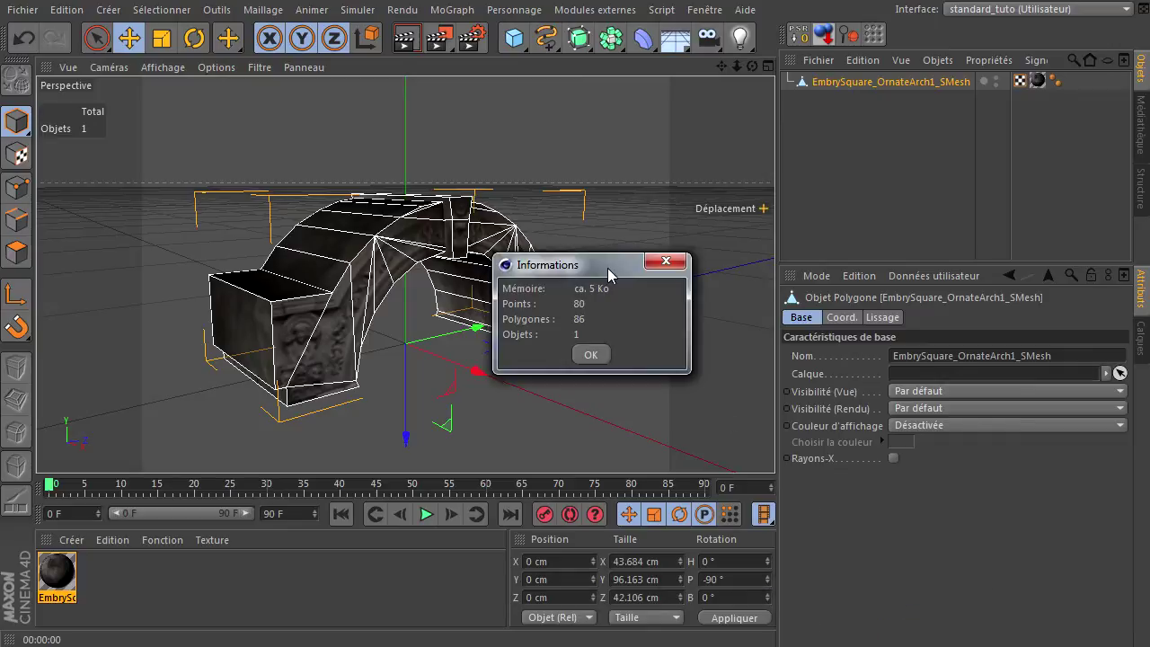
click(589, 356)
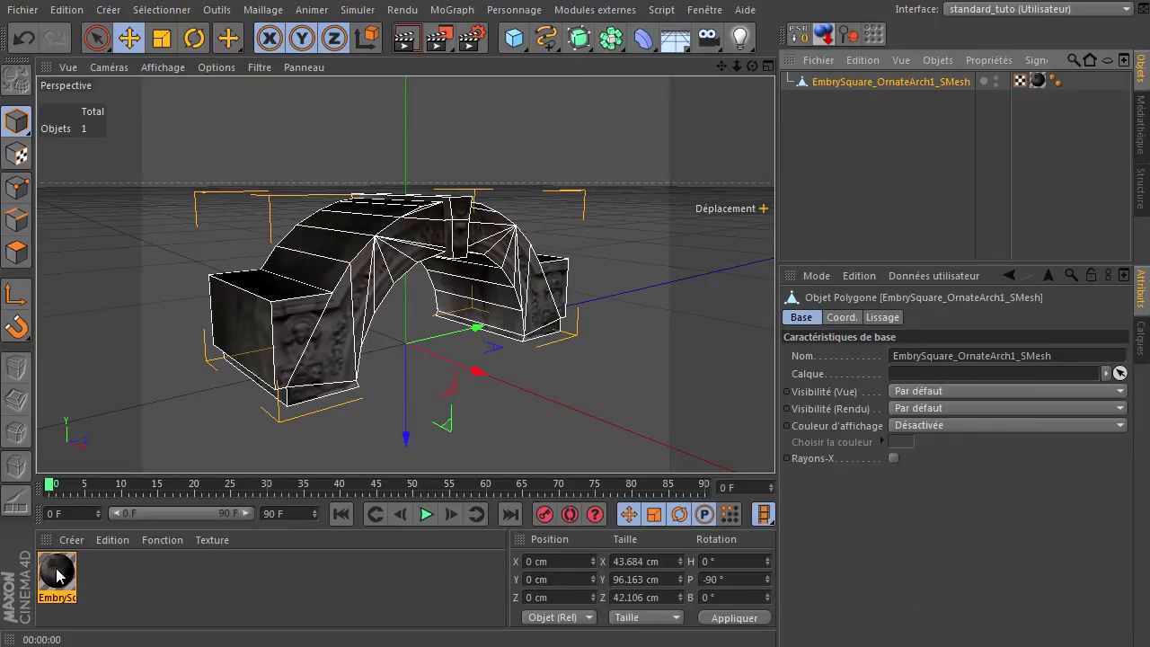
Review the arch material's Couleur, Normales and Spécularité channels and enable Couleur spéculaire.
double_click(57, 575)
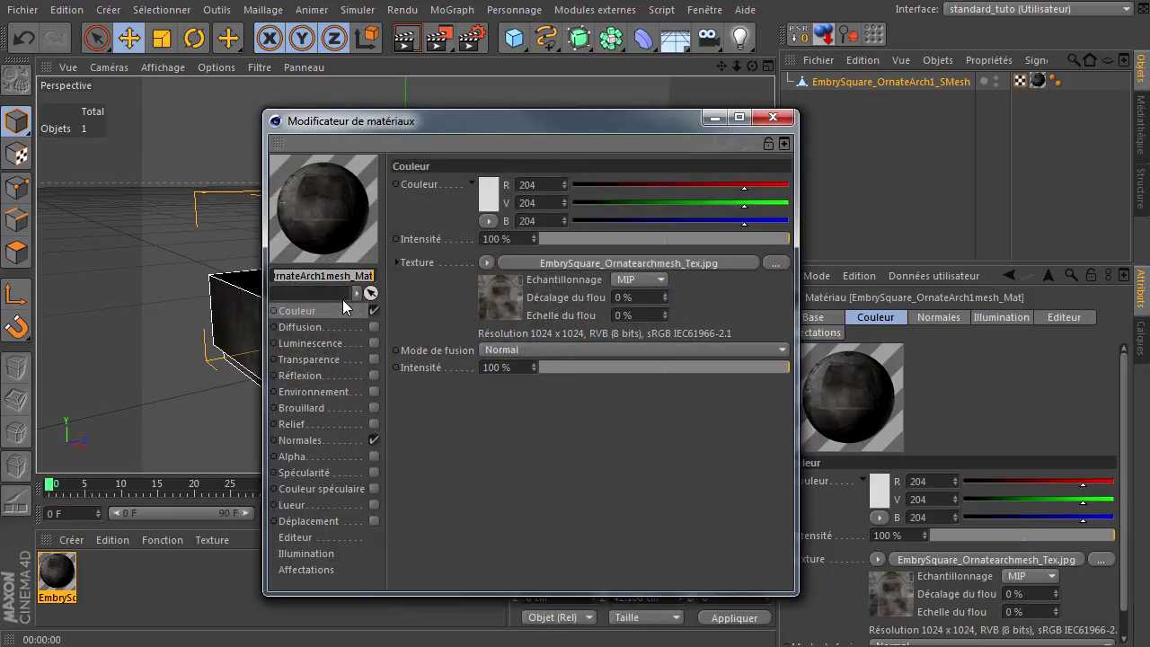
click(328, 312)
click(337, 440)
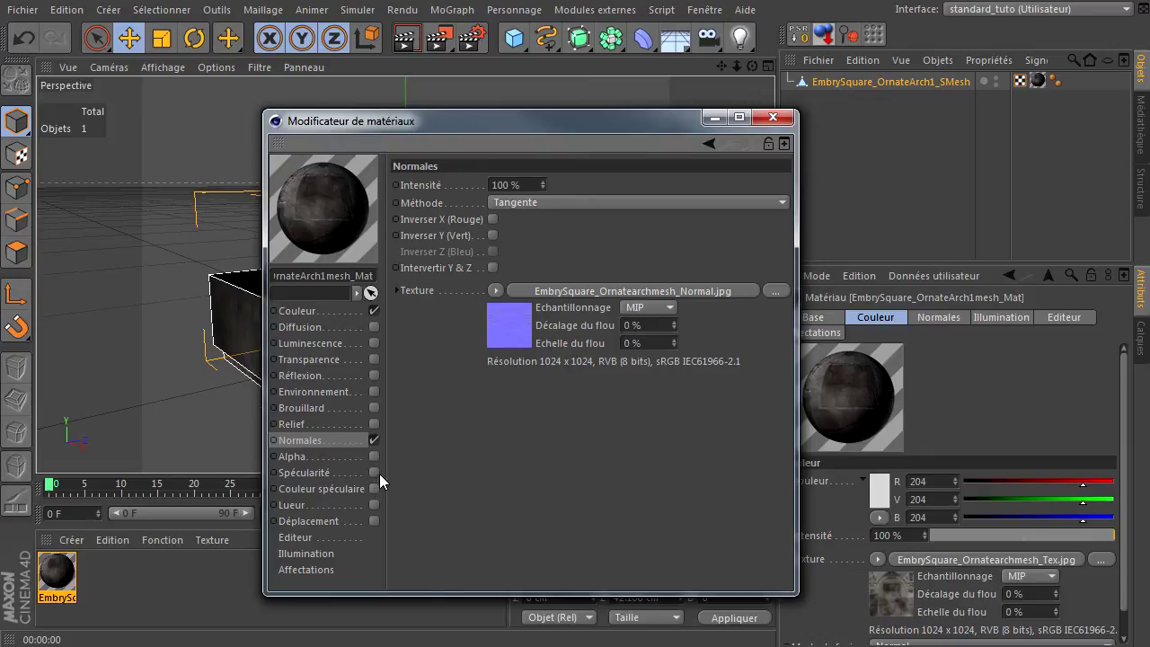
click(344, 473)
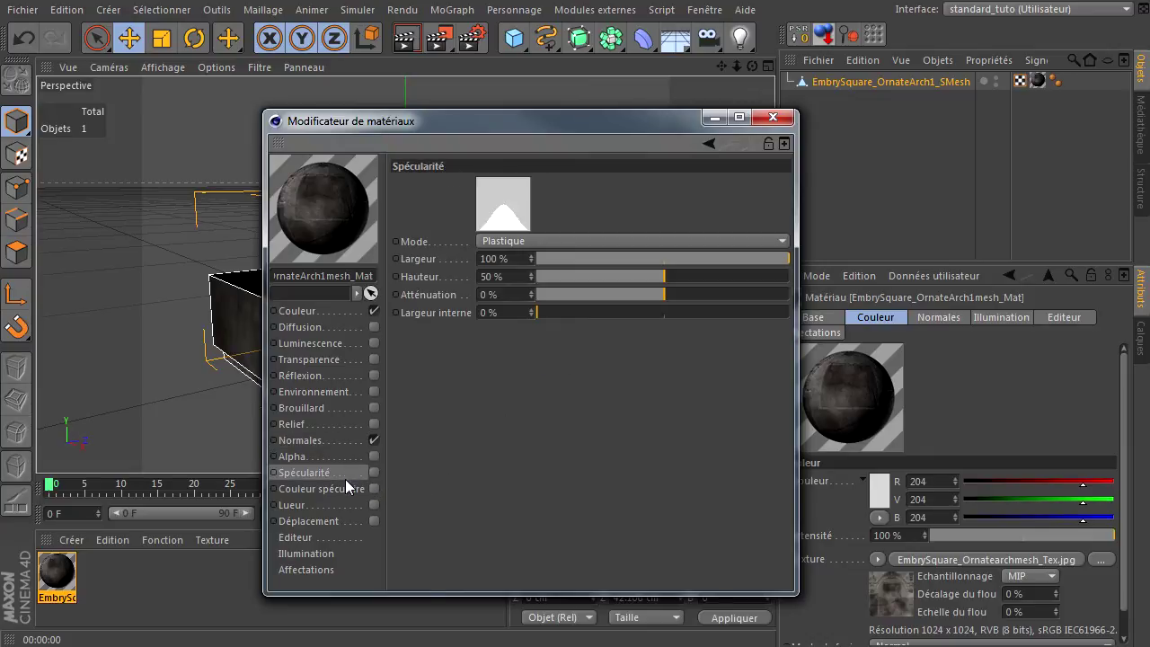
click(340, 490)
click(373, 490)
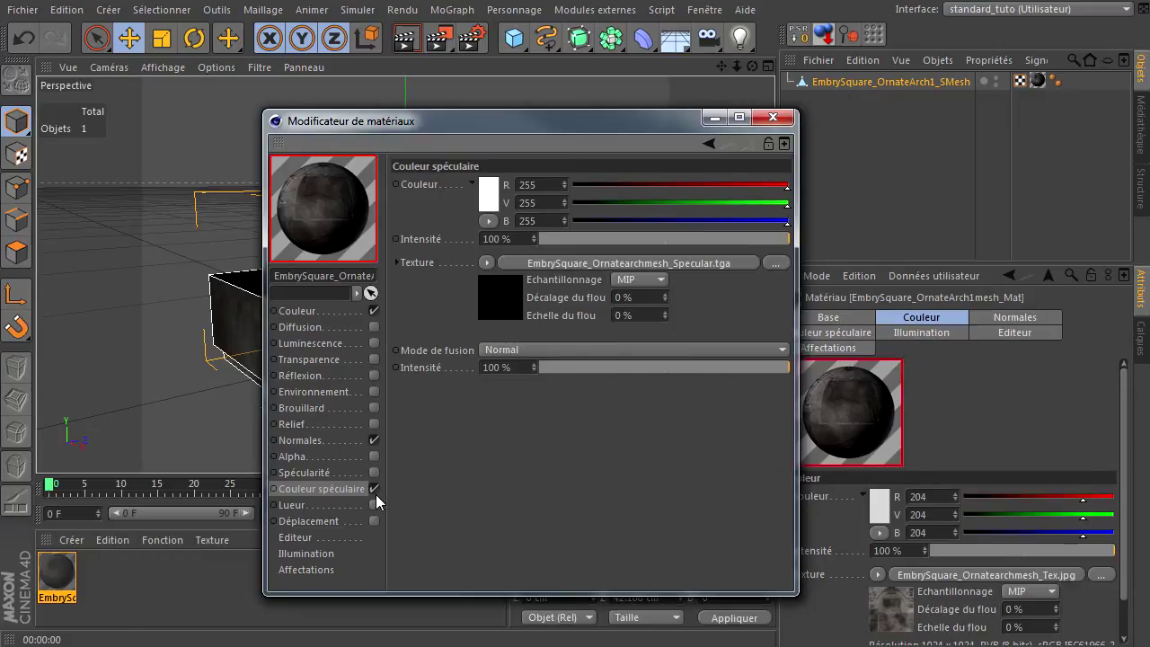
Render a preview of the detailed stone arch, then close the material editor.
drag(528, 133, 973, 137)
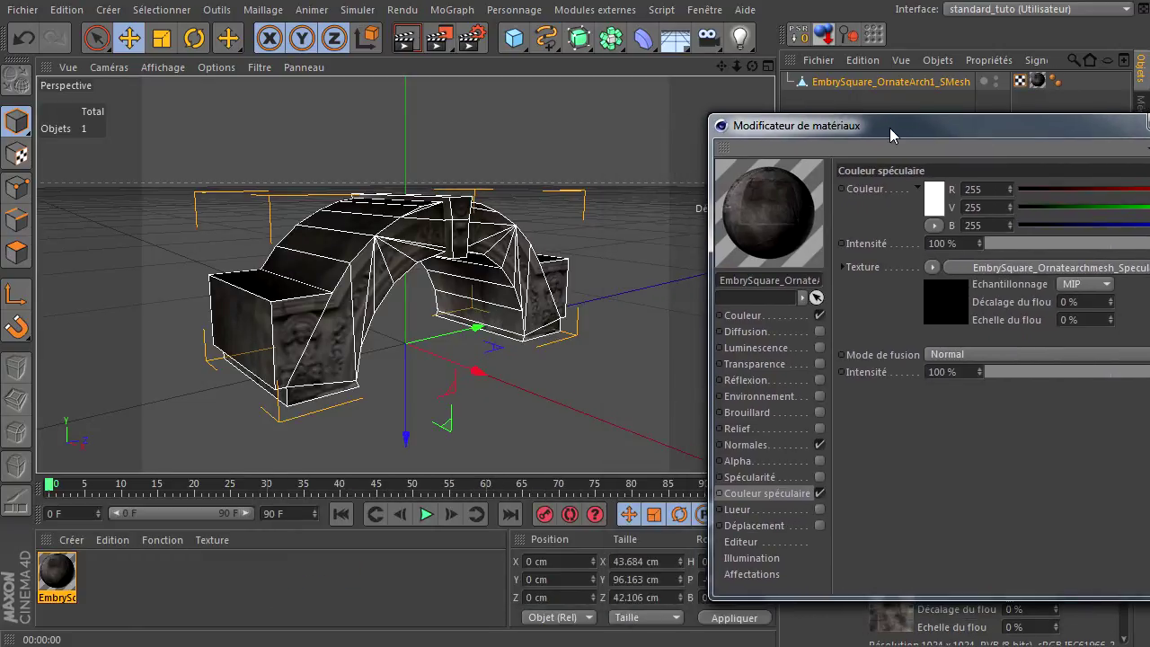
click(406, 36)
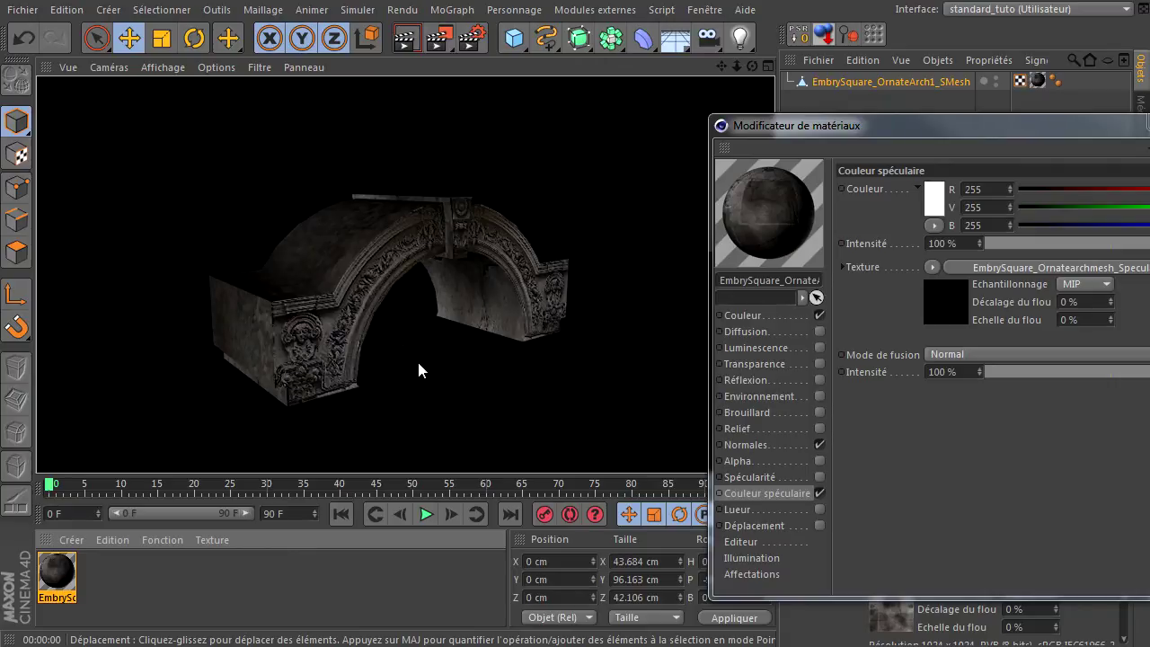
key(Escape)
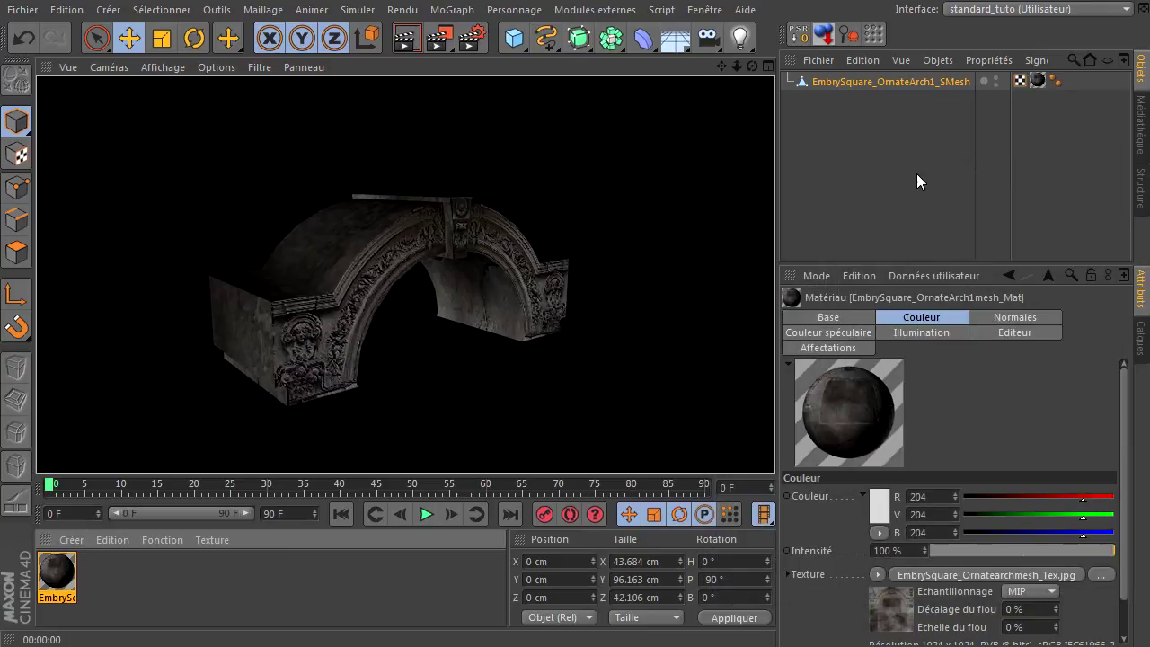
Select the arch, return to the editor view, and close EmbrySquare_OrnateArch1.c4d via Fichier > Fermer.
click(871, 82)
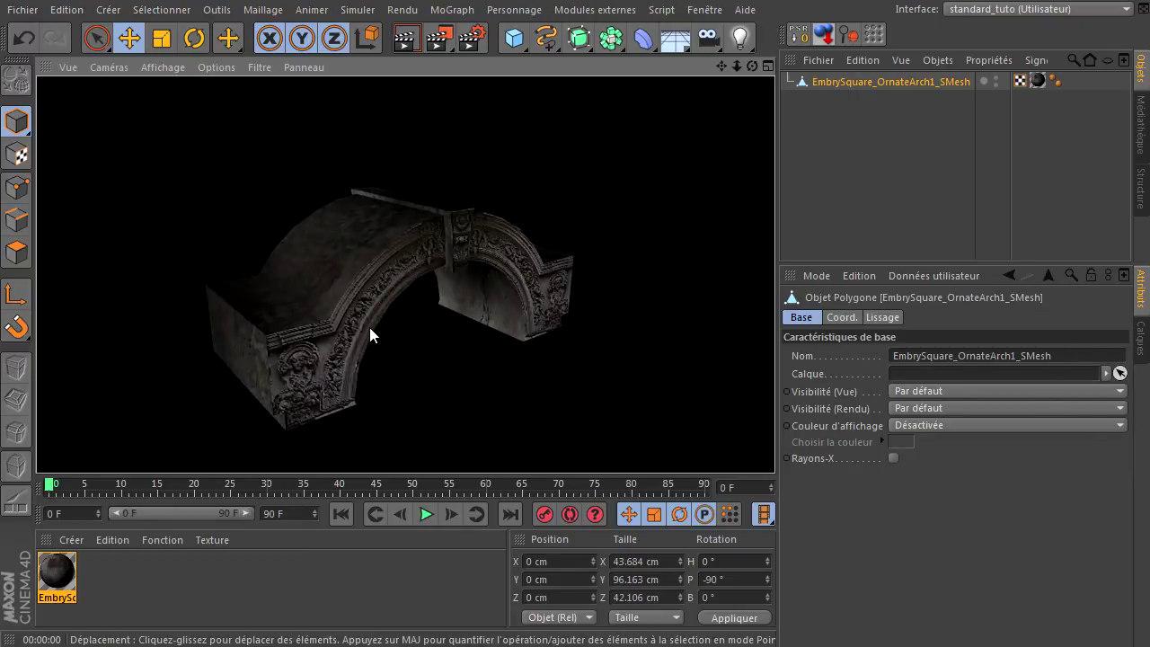
click(862, 201)
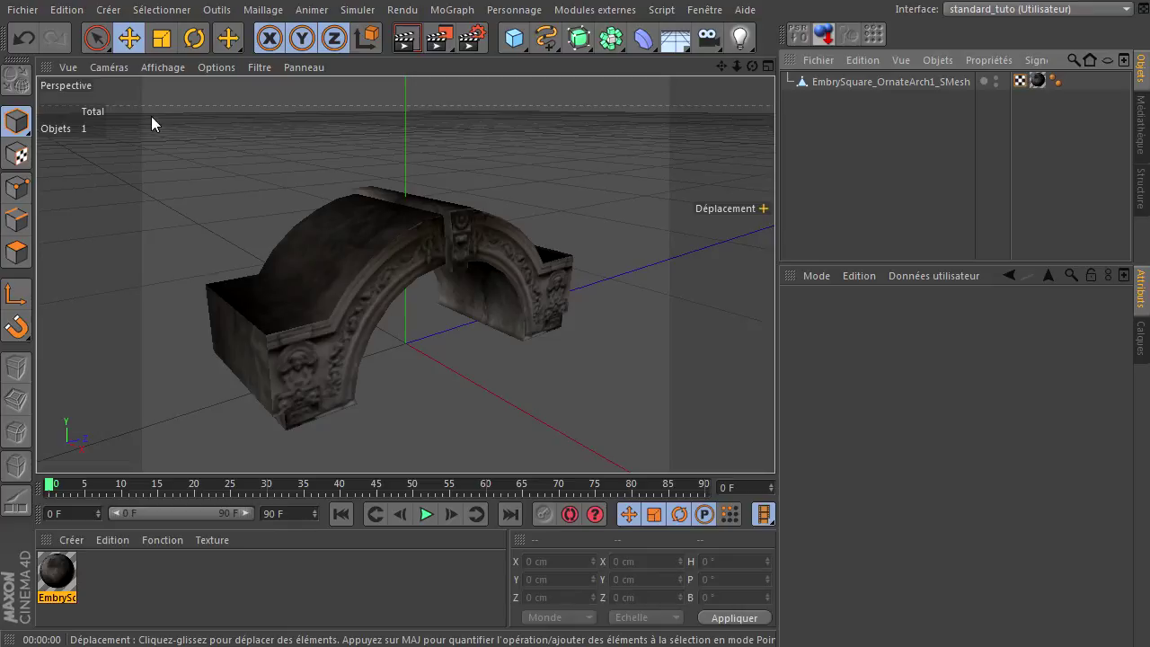
click(28, 12)
click(85, 132)
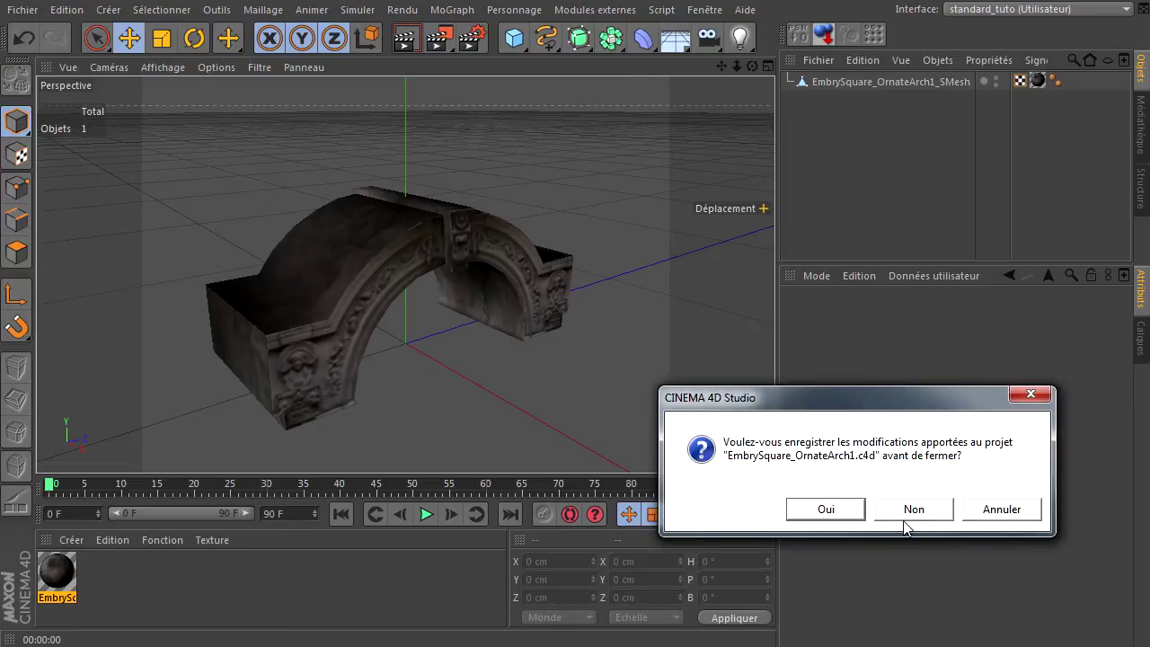
Answer Non to discard changes to EmbrySquare_OrnateArch1.c4d, leaving an empty scene.
click(898, 511)
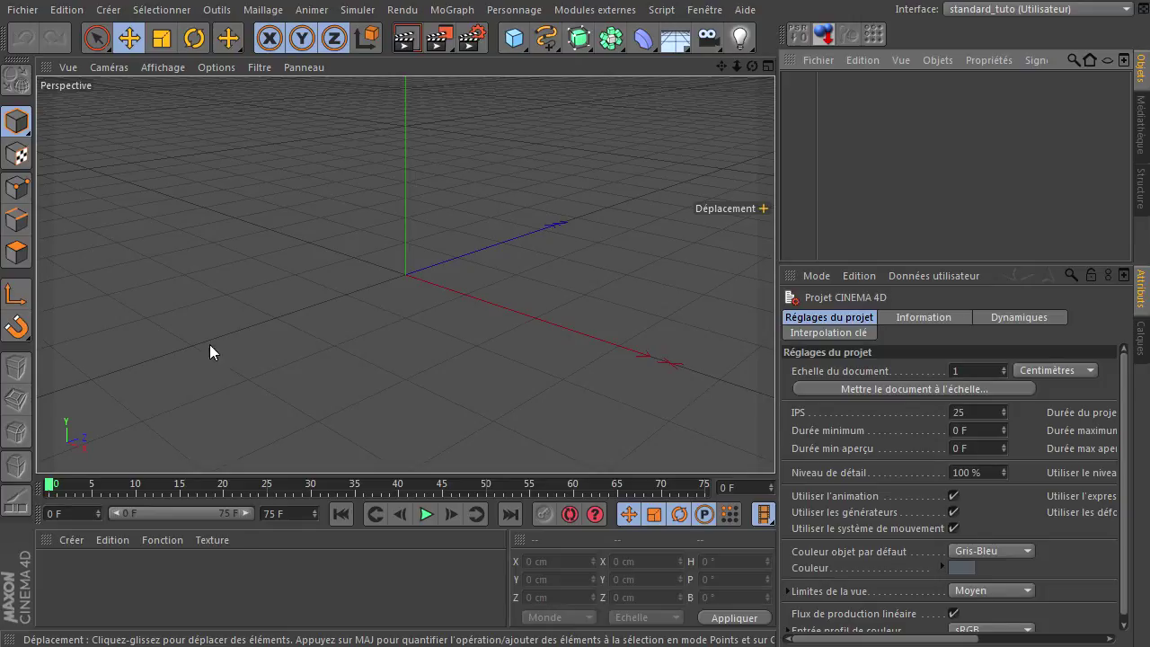
Focus the empty 3D viewport before switching to the Adventure Game Studio site.
click(440, 359)
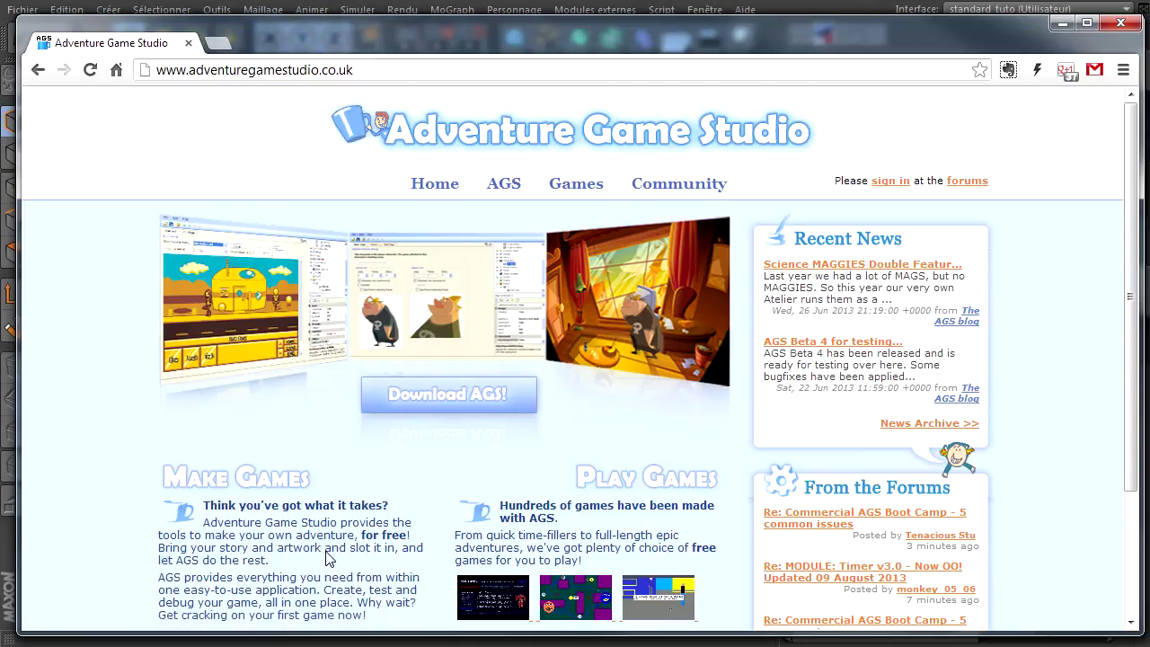
Skim the Adventure Game Studio home page and open its download and features page.
scroll(334, 546, down, 2)
scroll(341, 541, up, 2)
click(454, 190)
click(519, 190)
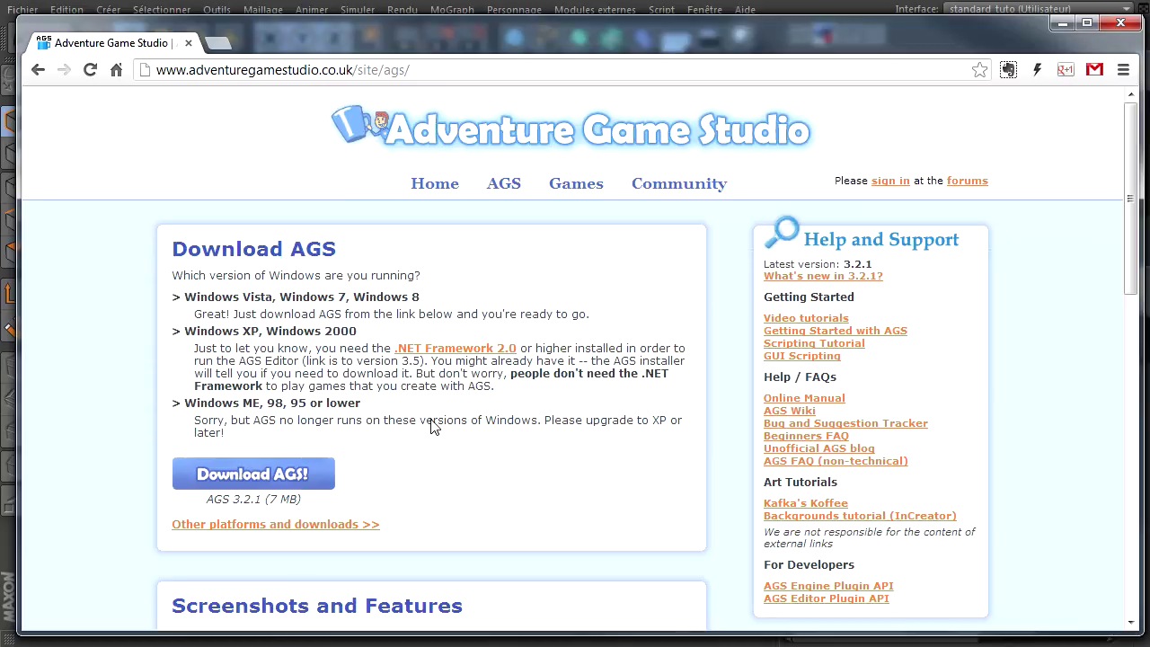
Enlarge the Draw room walkable areas screenshot, then close it.
scroll(432, 426, down, 1)
scroll(431, 426, down, 3)
scroll(431, 423, down, 1)
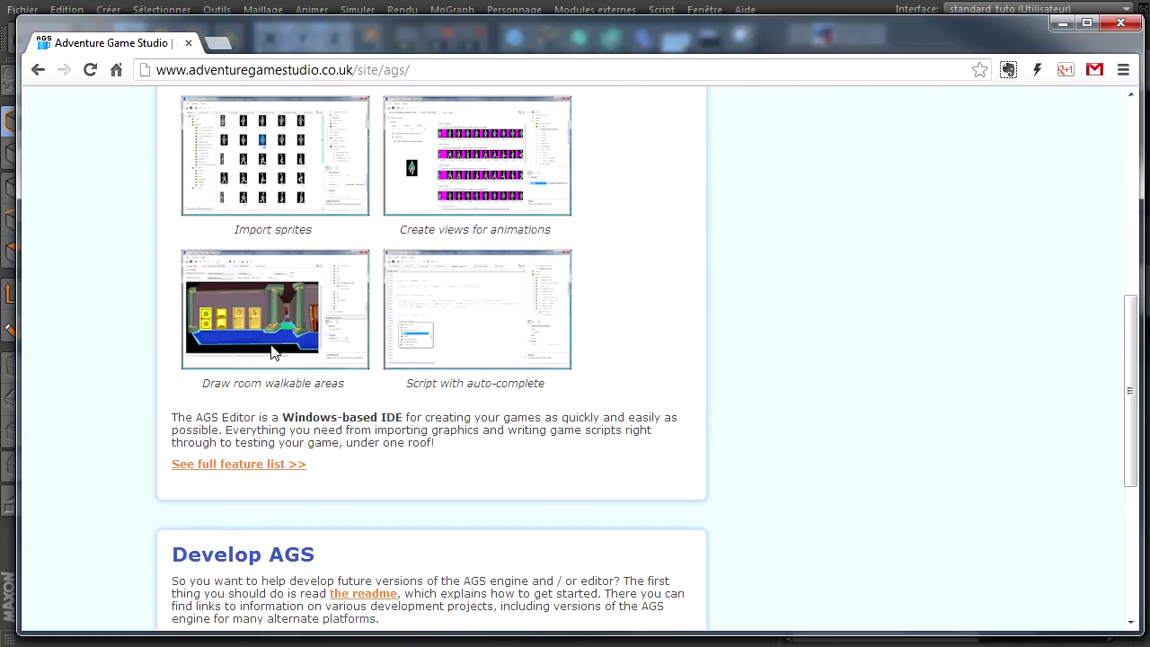
click(289, 299)
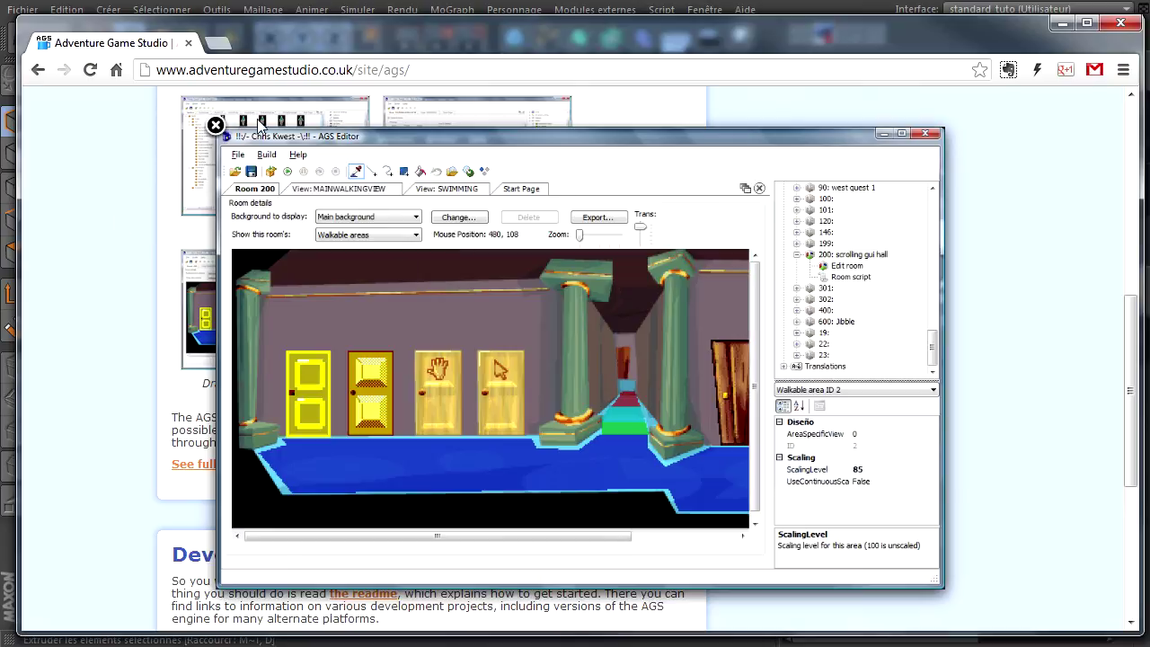
click(217, 125)
Scroll through the AGS 3.2.1 download page's features and resources.
scroll(486, 404, down, 2)
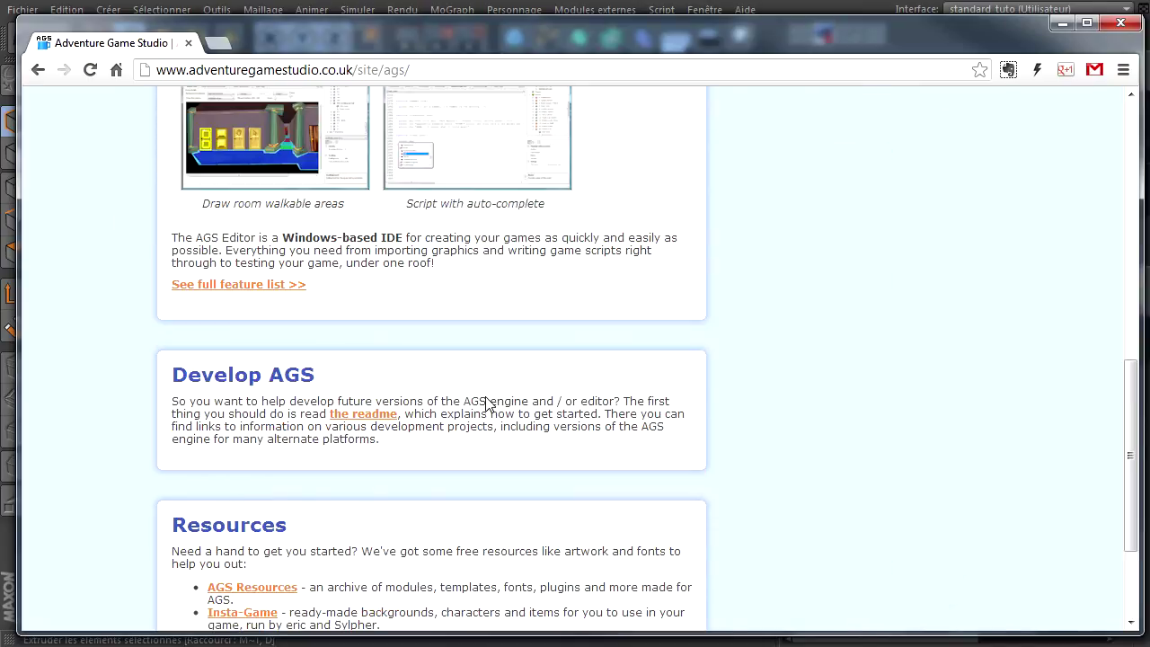
scroll(485, 403, down, 2)
scroll(495, 392, up, 2)
scroll(493, 368, up, 1)
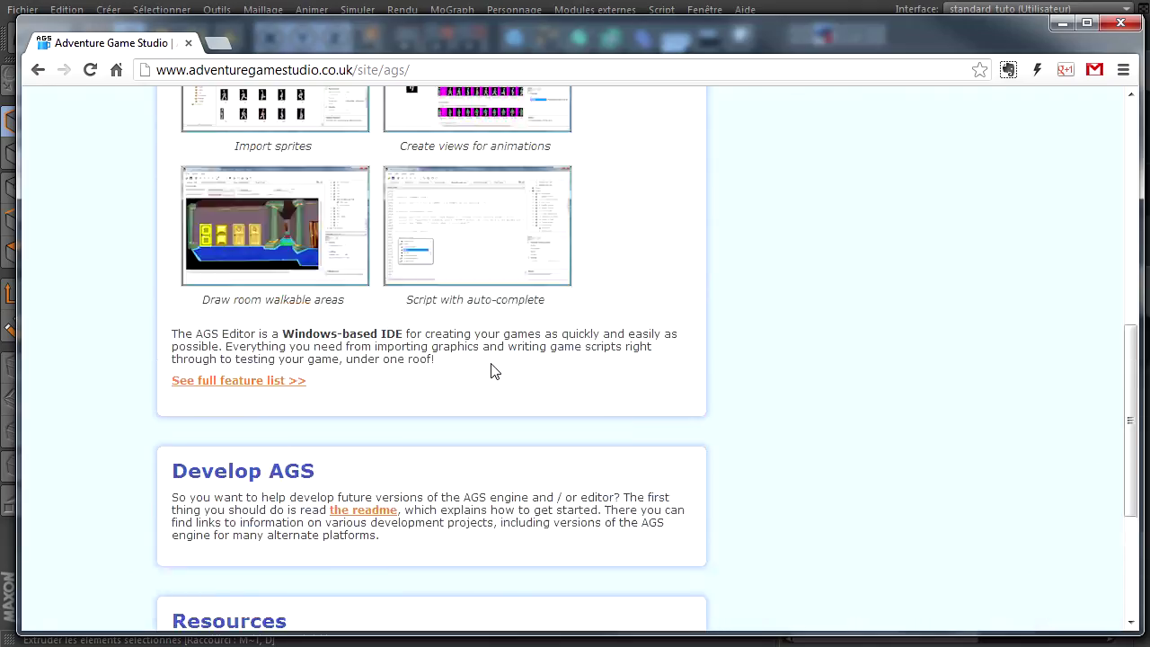
scroll(493, 369, up, 6)
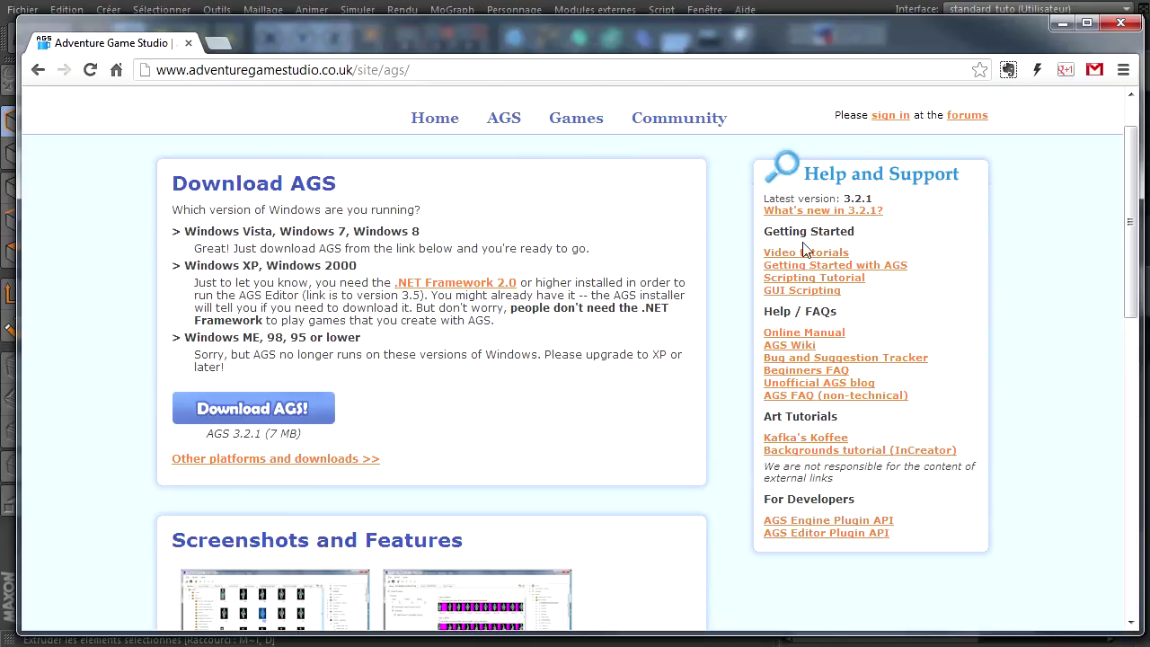
scroll(545, 361, down, 3)
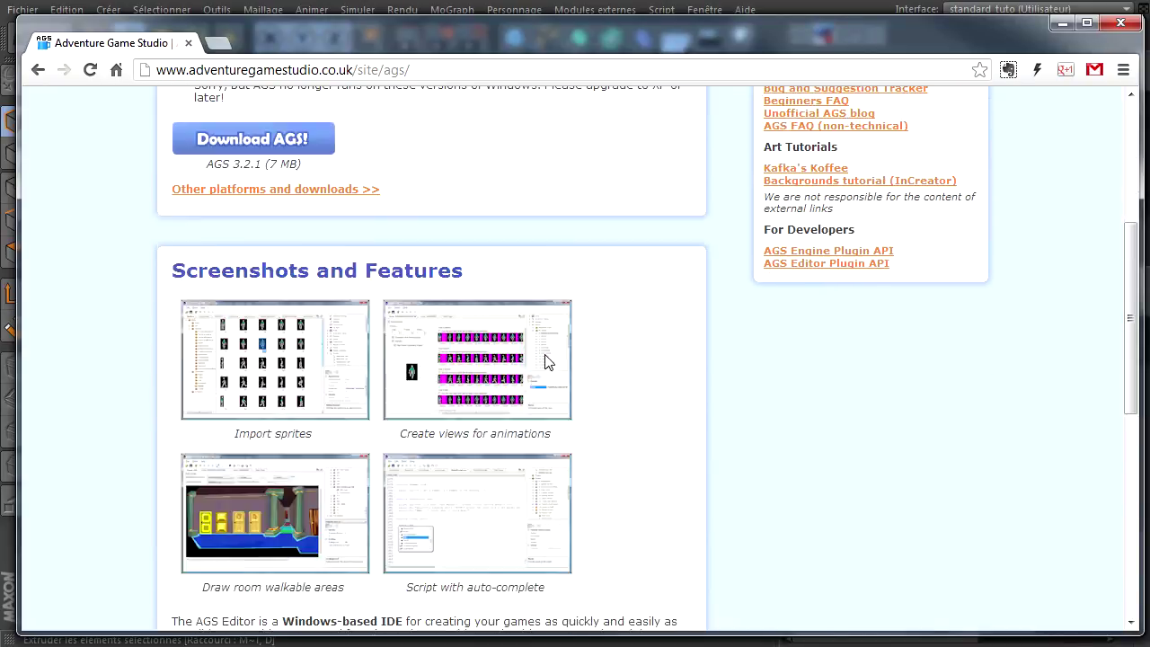
scroll(545, 360, down, 3)
scroll(415, 344, up, 3)
scroll(418, 339, up, 1)
scroll(418, 339, up, 3)
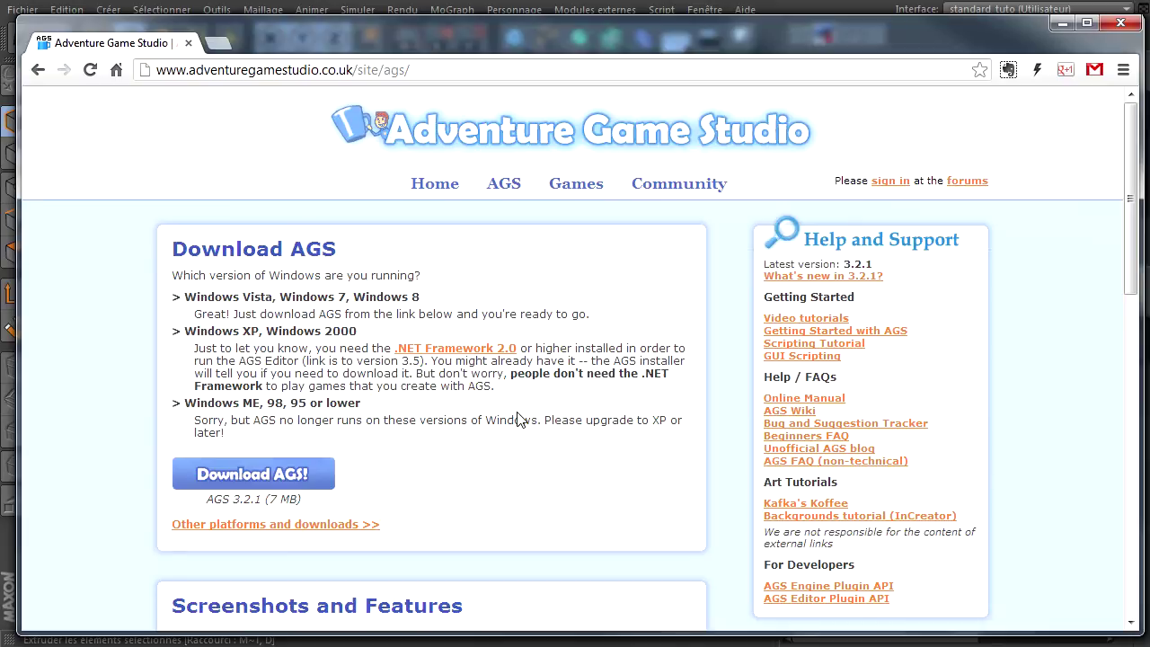
scroll(500, 458, down, 5)
scroll(499, 458, down, 3)
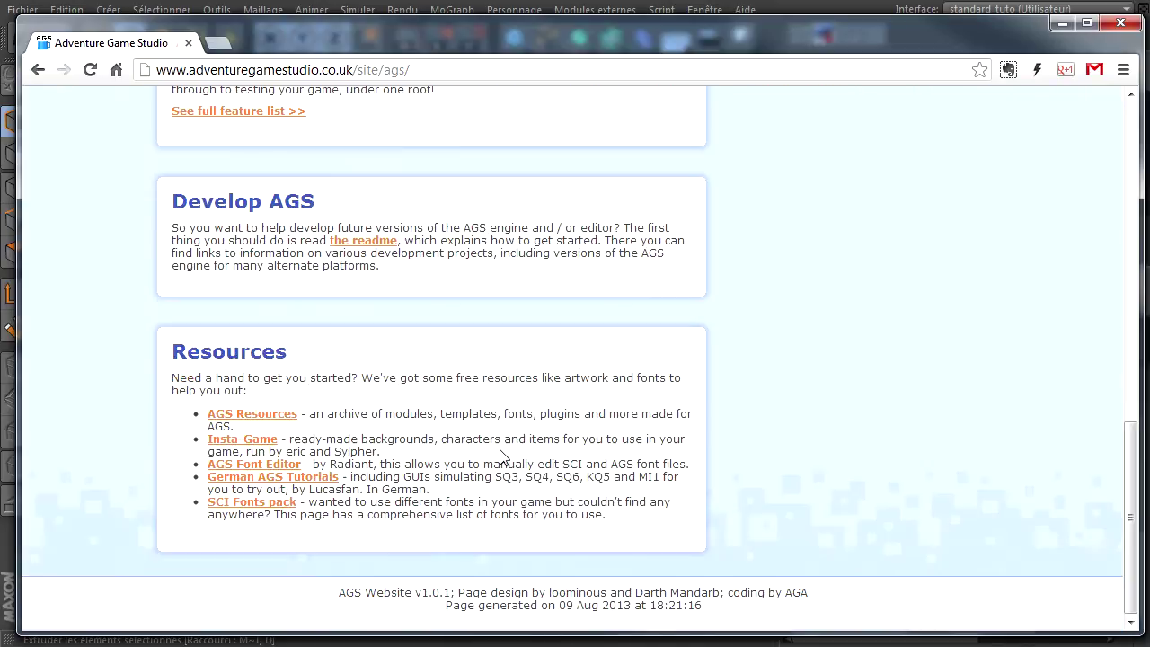
scroll(499, 458, up, 10)
scroll(503, 458, down, 2)
scroll(503, 458, down, 2)
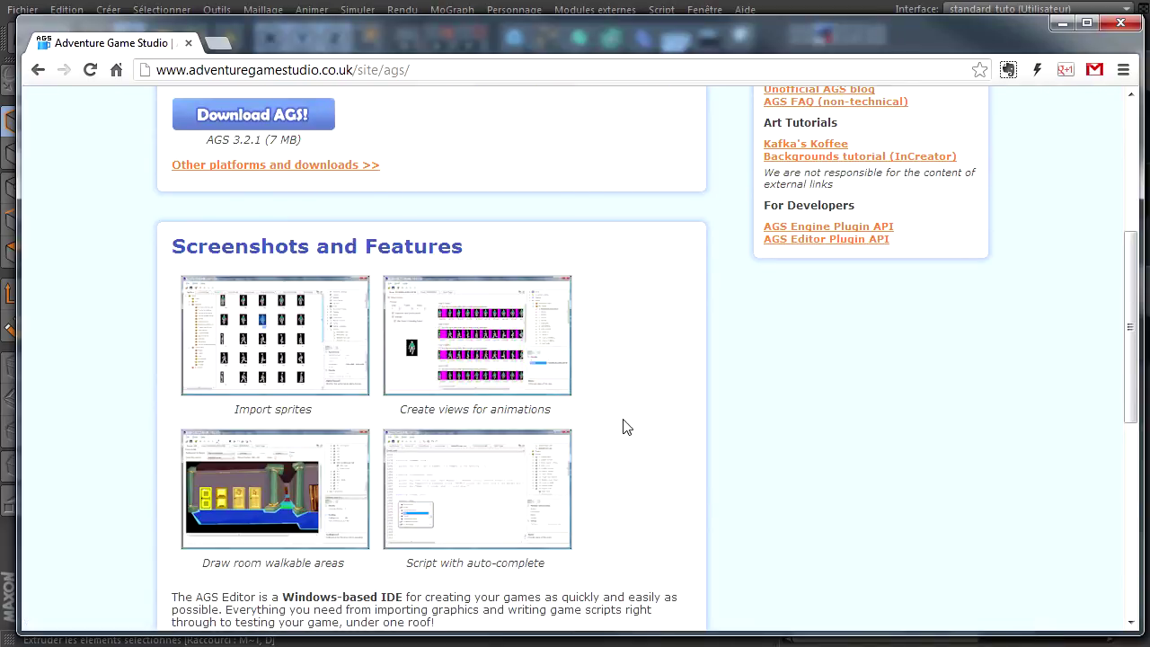
scroll(623, 428, down, 1)
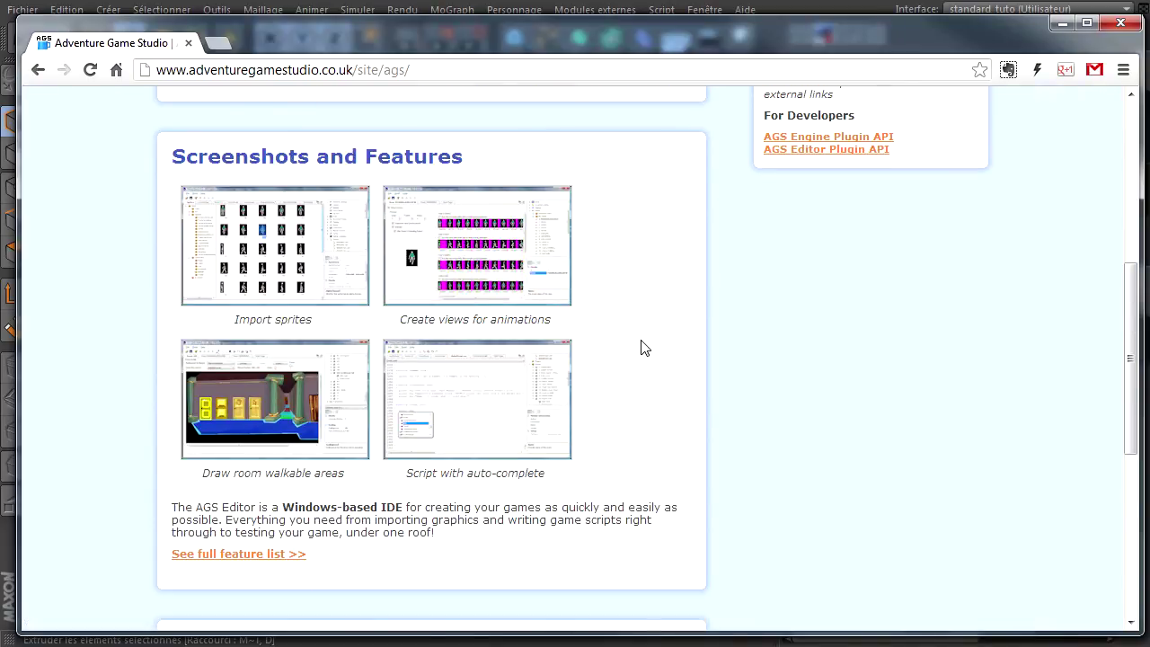
scroll(607, 333, down, 2)
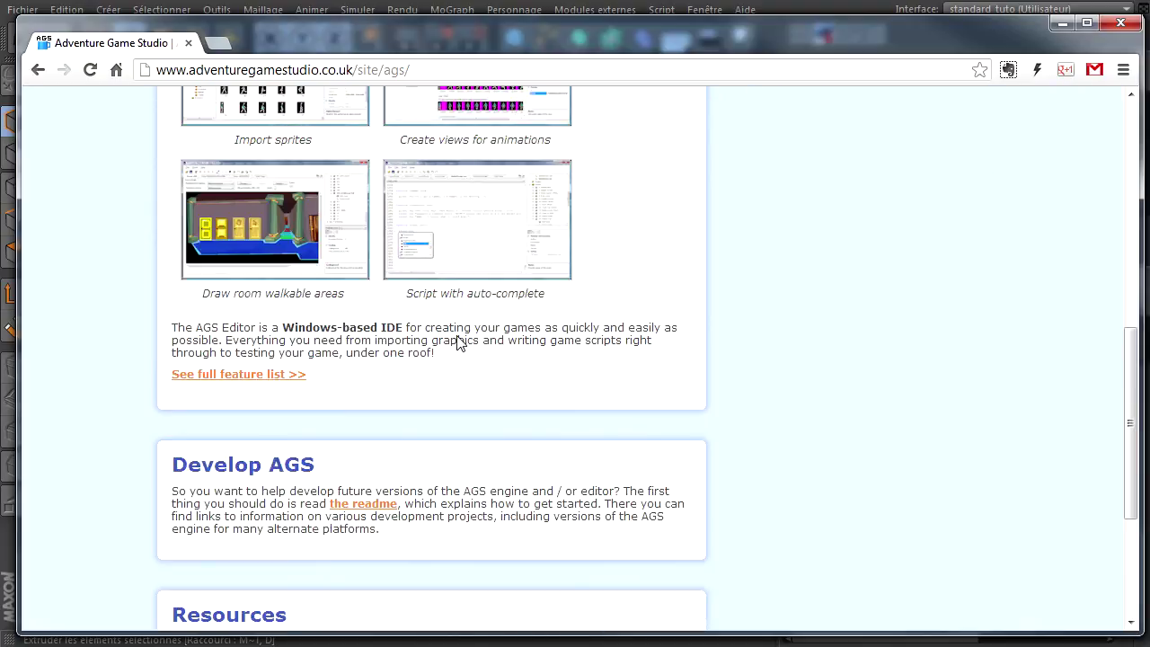
scroll(561, 355, down, 1)
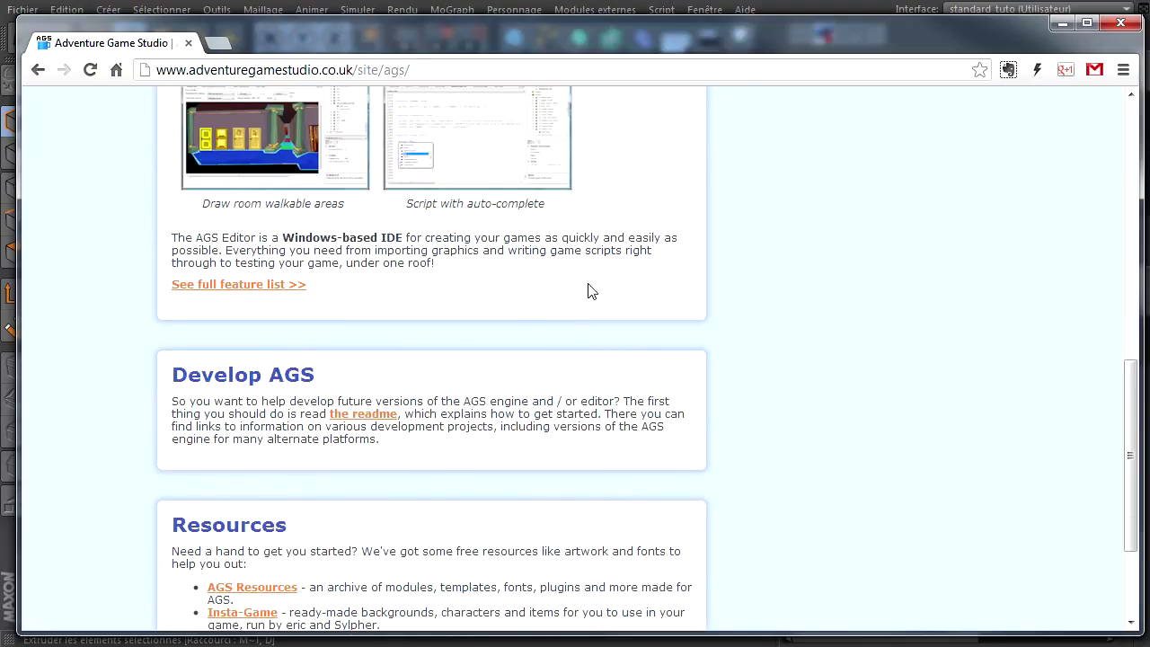
scroll(505, 368, up, 3)
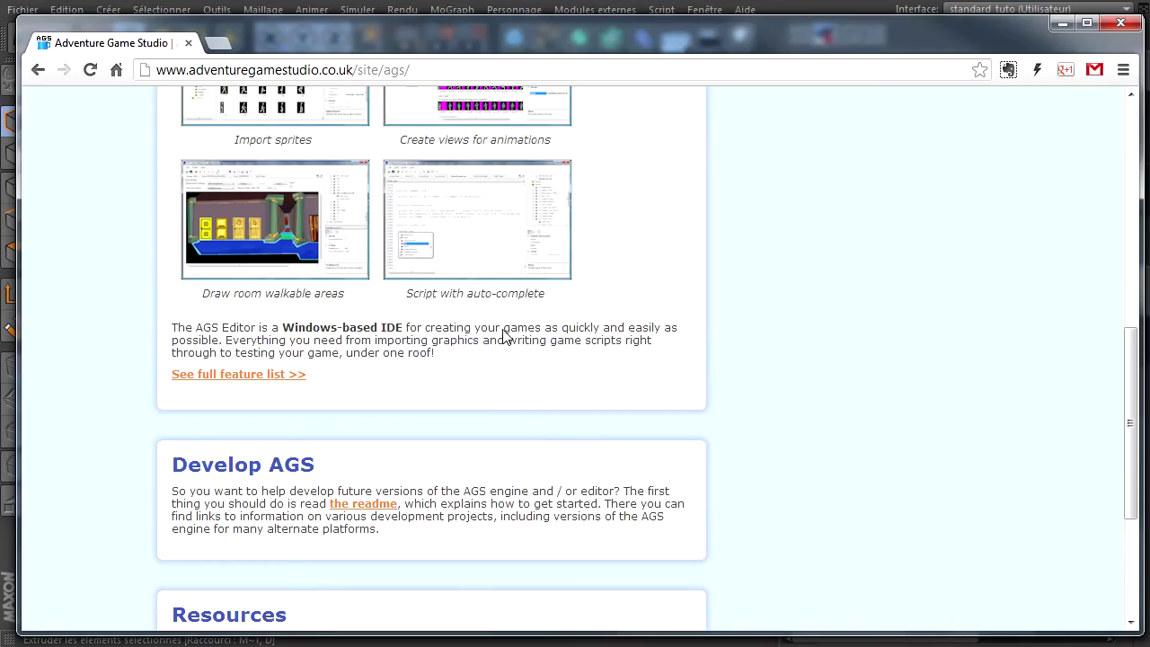
scroll(467, 359, up, 4)
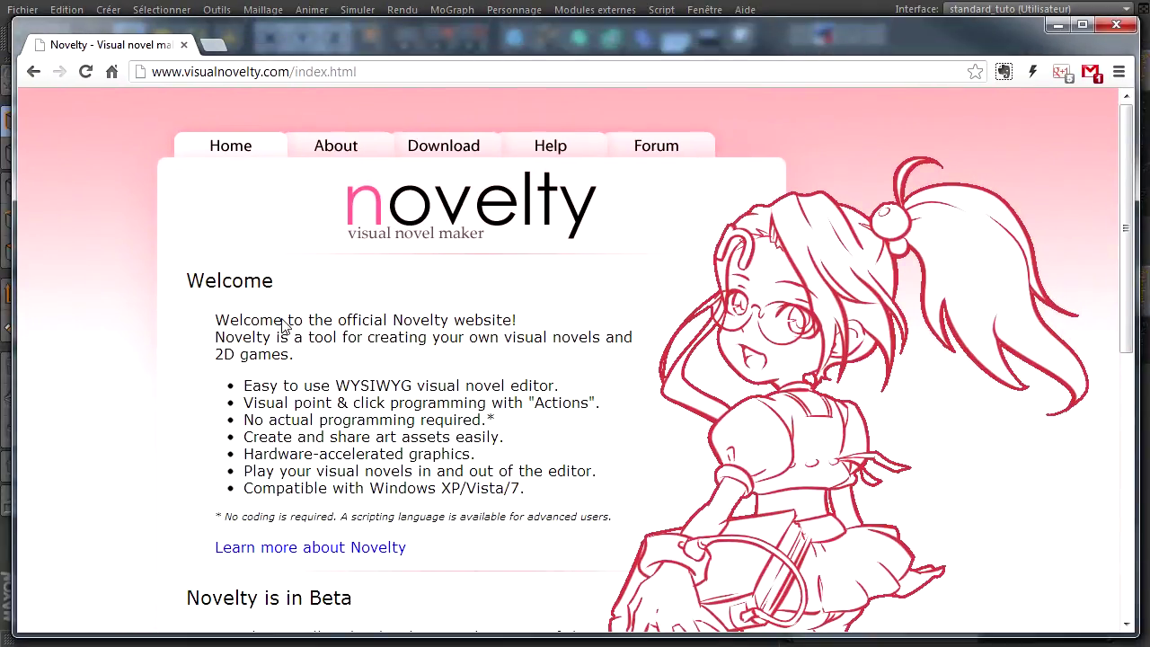
Enlarge the first Novelty screenshot, look it over, and close it.
scroll(283, 325, down, 5)
scroll(305, 333, down, 2)
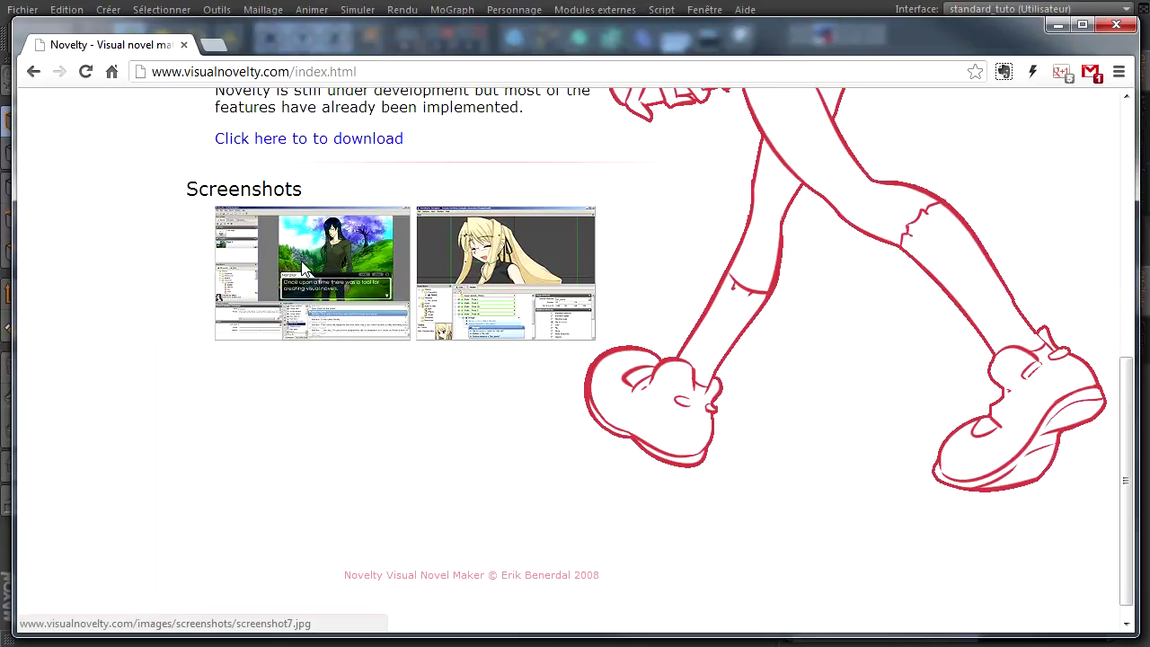
click(304, 270)
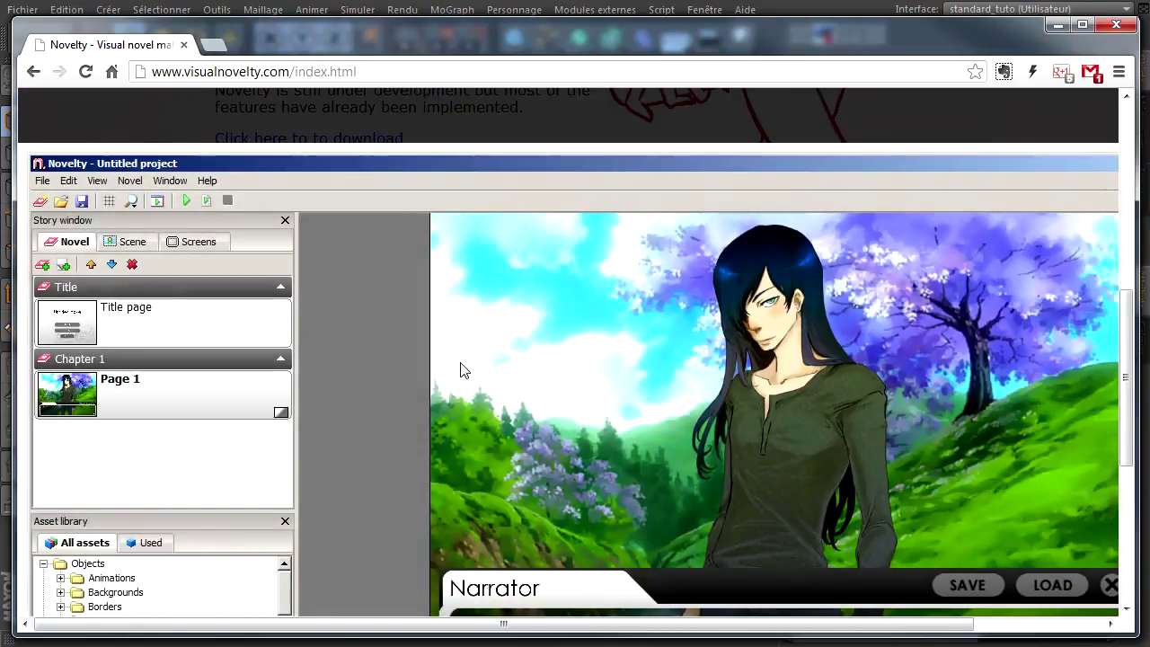
scroll(461, 368, down, 1)
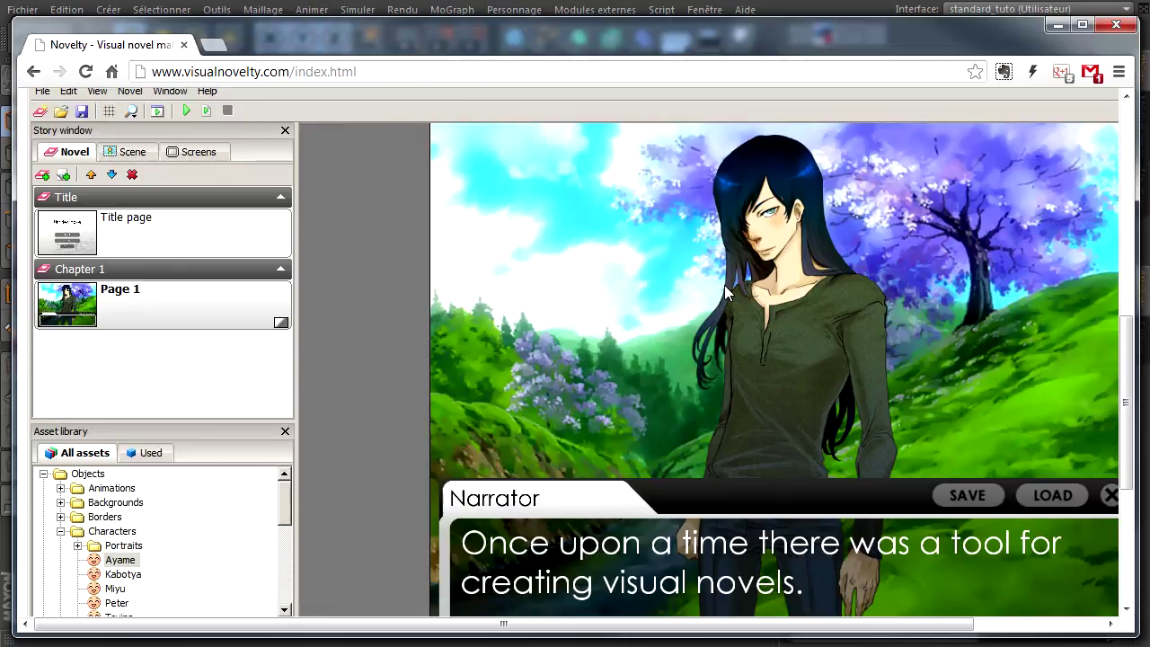
scroll(442, 500, down, 1)
scroll(445, 502, down, 3)
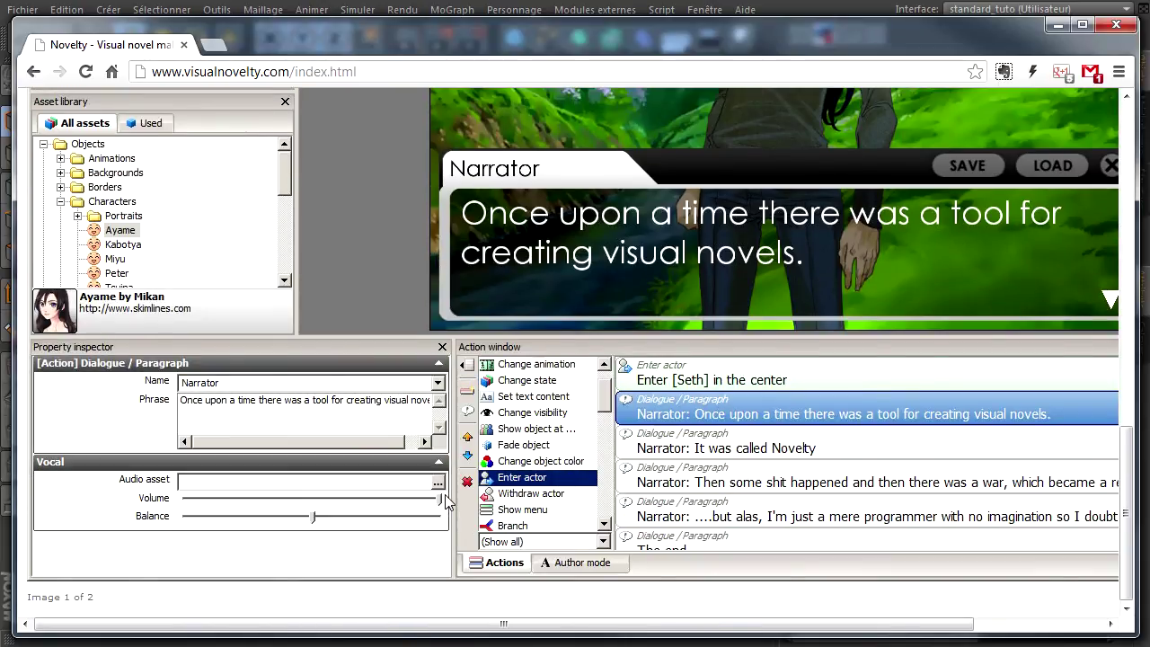
scroll(447, 502, up, 1)
click(452, 319)
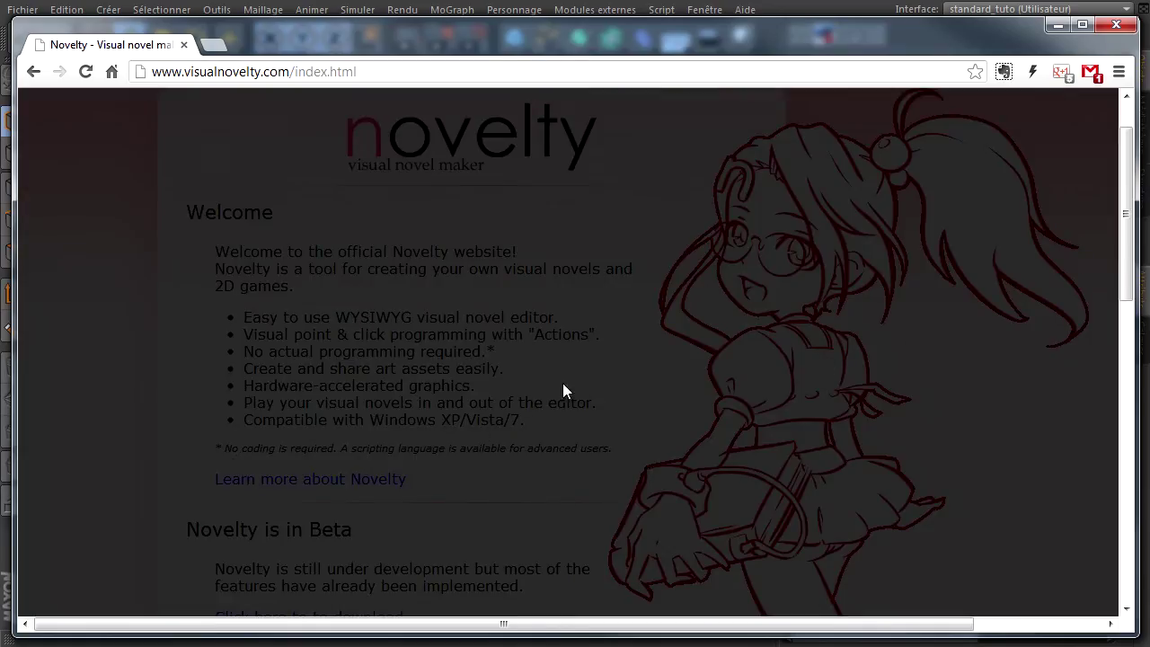
Browse the remaining Novelty screenshots and close the screenshot overlay.
scroll(863, 265, up, 1)
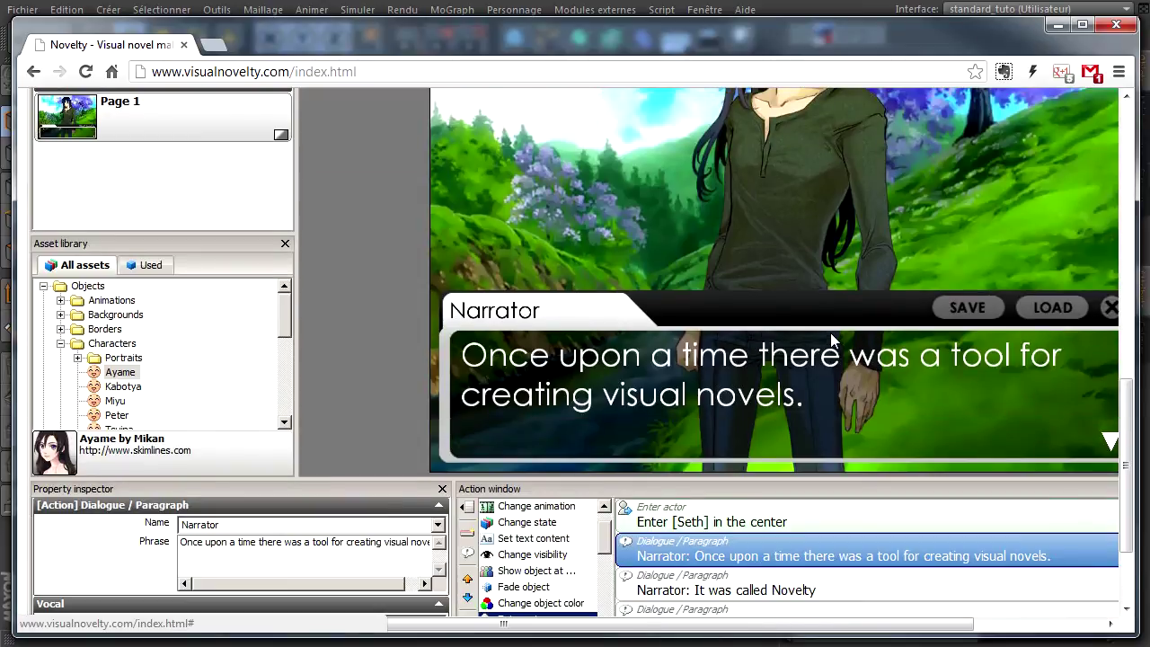
scroll(827, 337, down, 3)
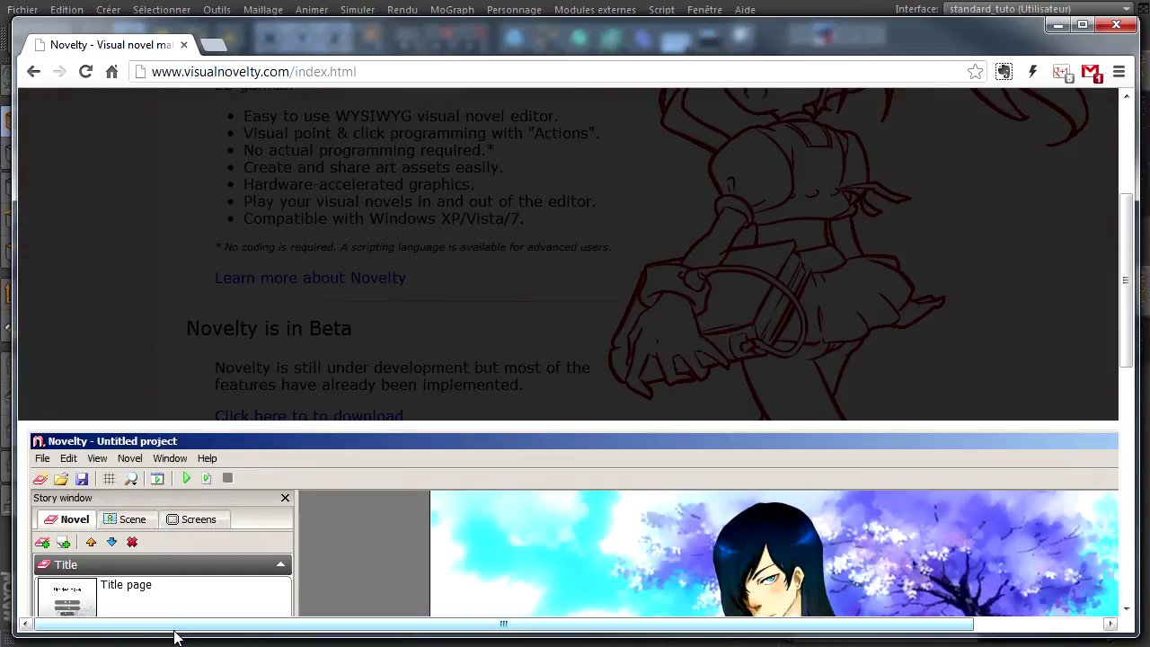
mouse_move(180, 631)
mouse_down()
mouse_move(413, 633)
mouse_move(102, 636)
mouse_up()
click(316, 182)
scroll(413, 380, down, 1)
scroll(413, 380, down, 1)
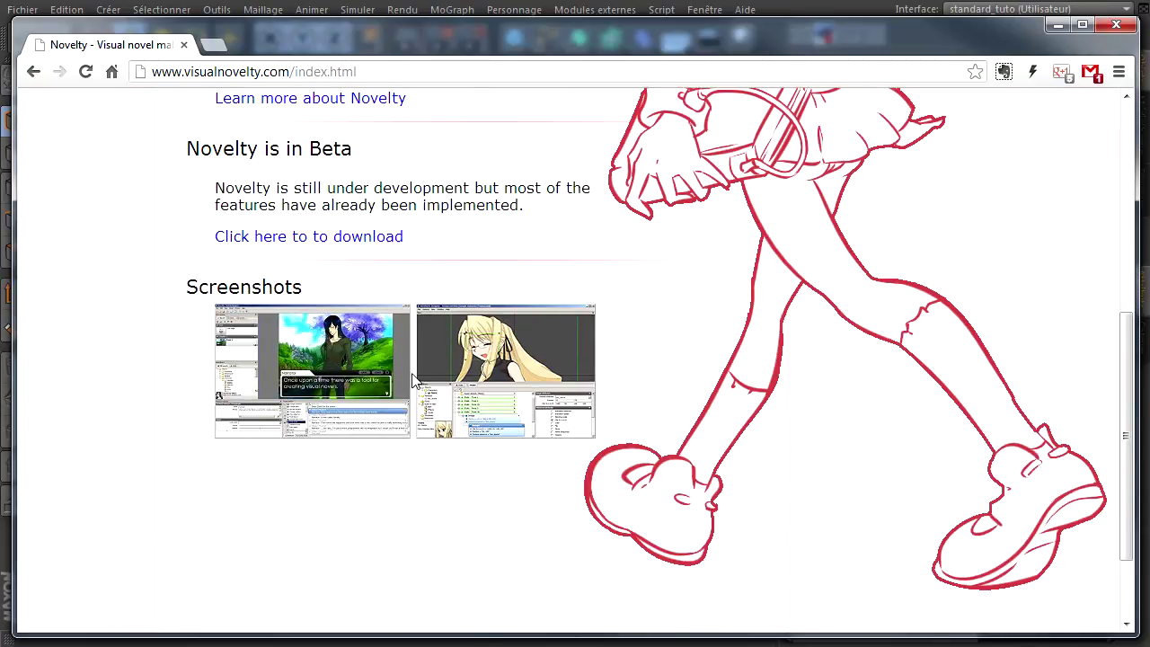
scroll(180, 236, up, 5)
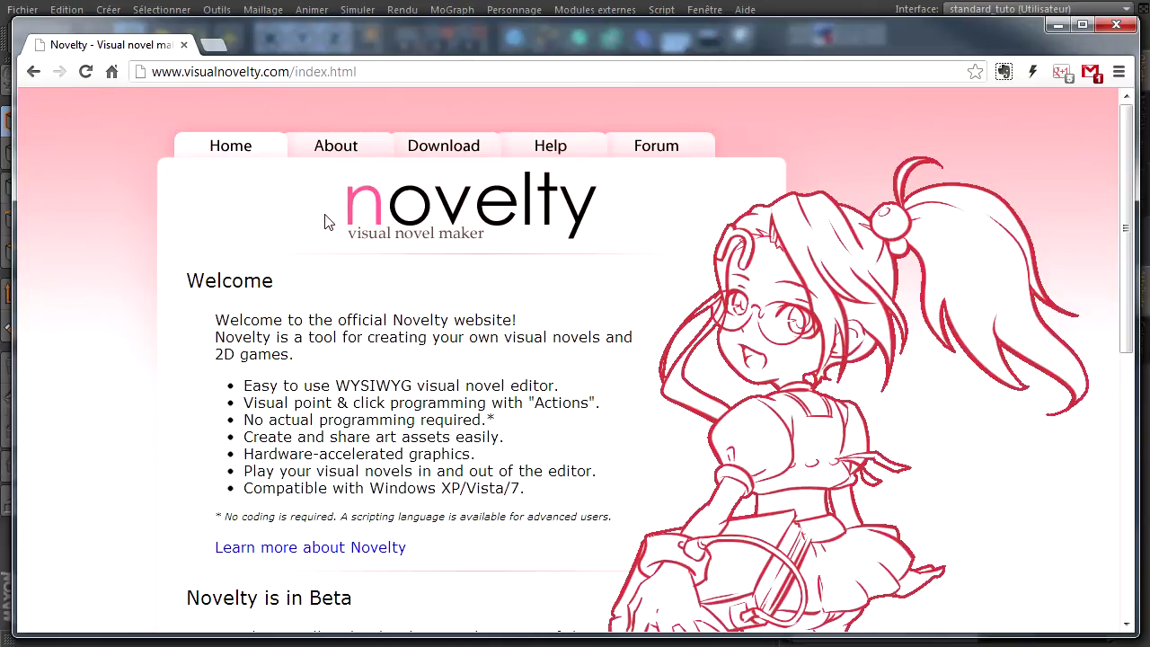
Read the About Novelty page, then close the browser.
click(312, 146)
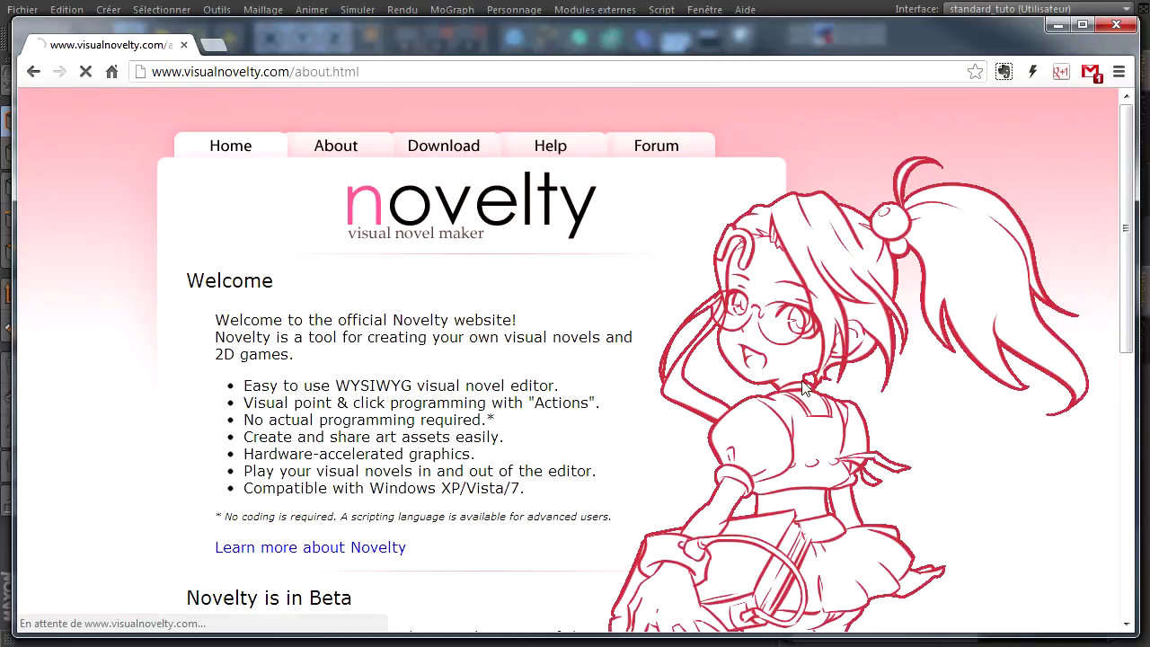
scroll(385, 438, down, 1)
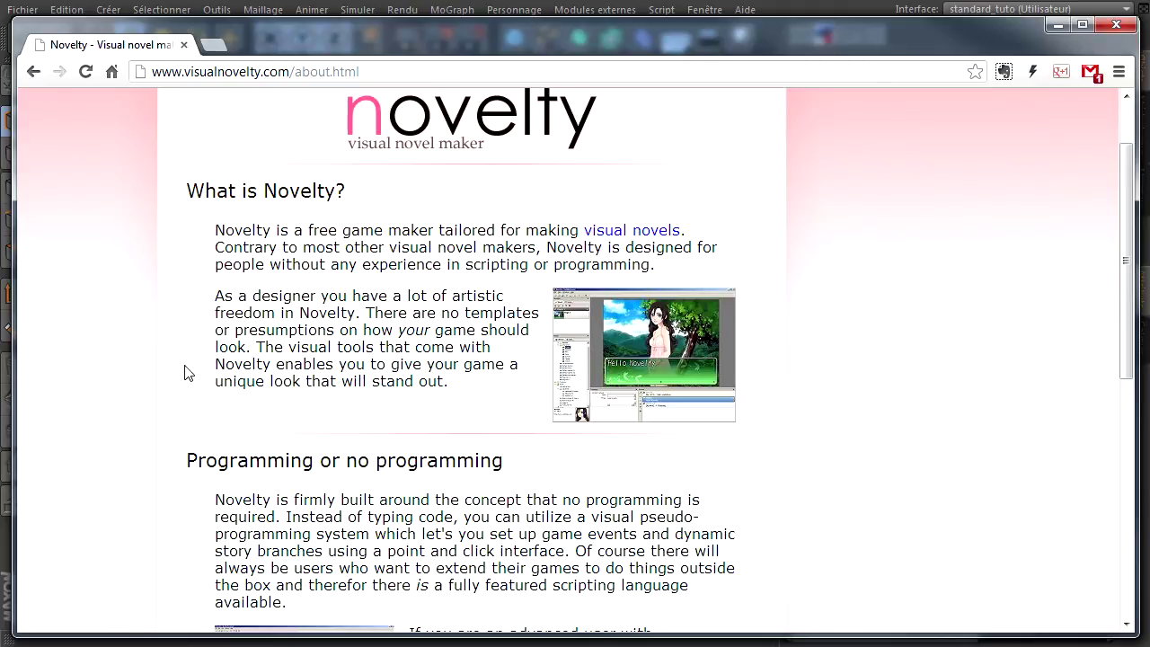
scroll(385, 333, up, 1)
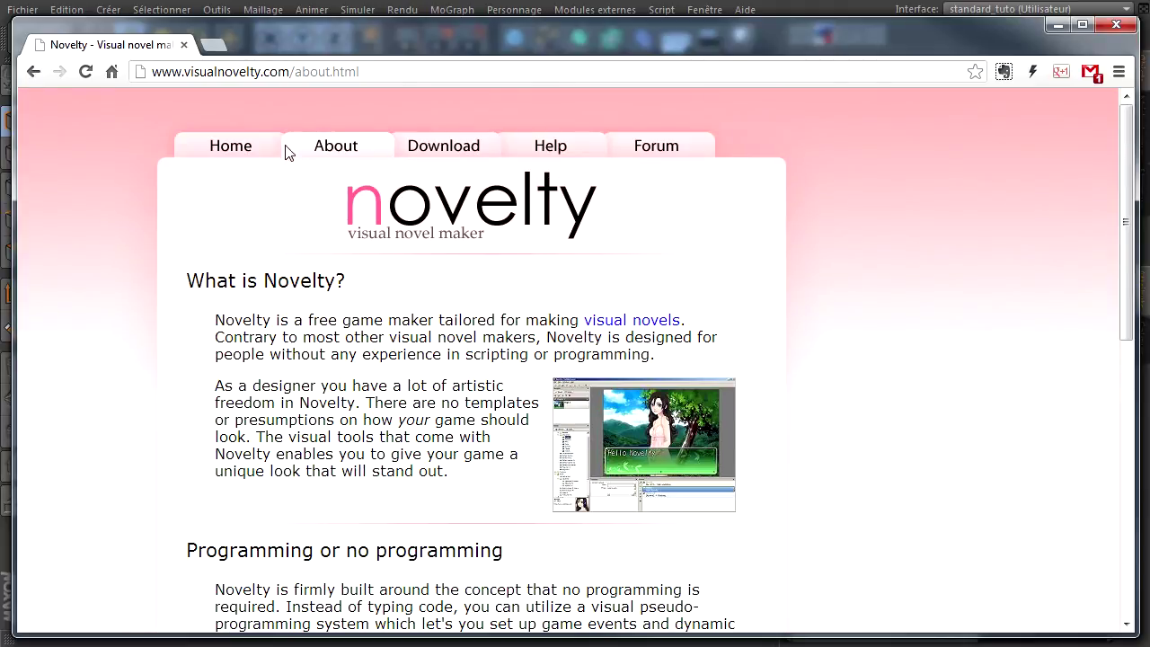
click(1115, 26)
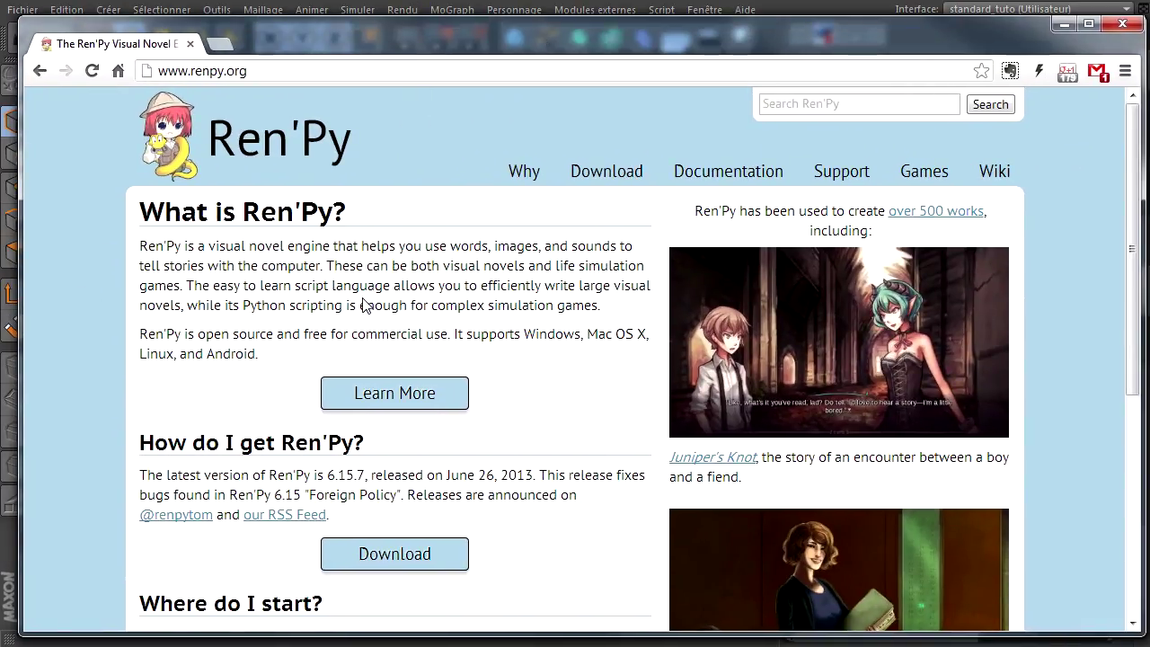
Scroll the renpy.org homepage, open the Ren'Py Wiki, then go back.
scroll(428, 314, down, 1)
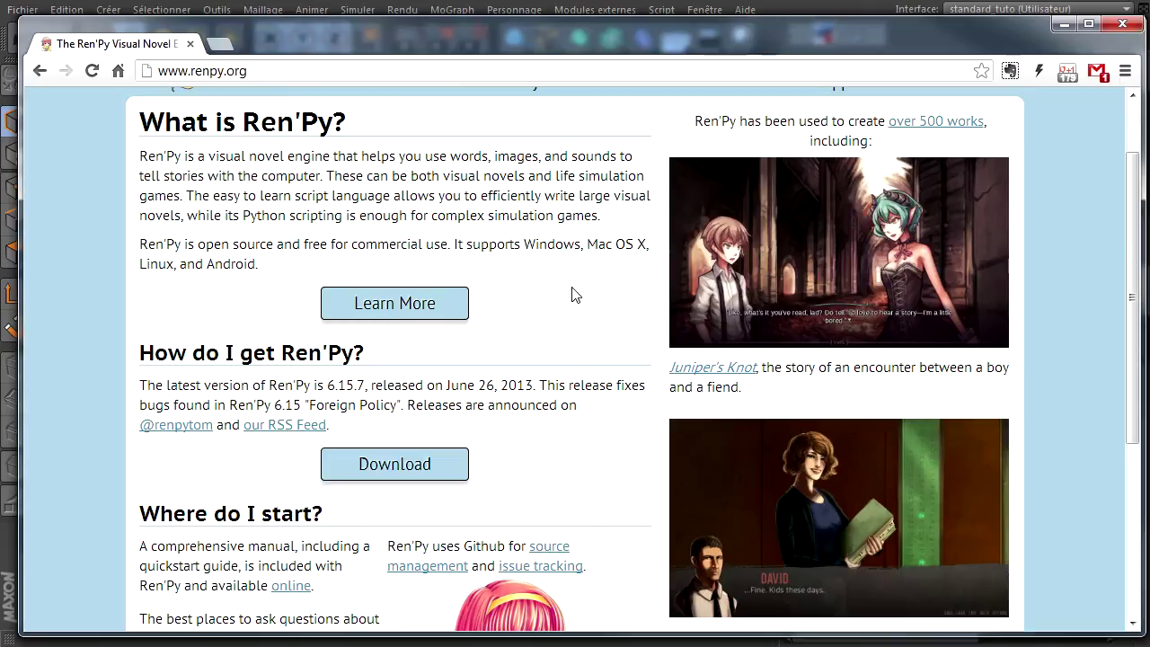
scroll(563, 300, down, 4)
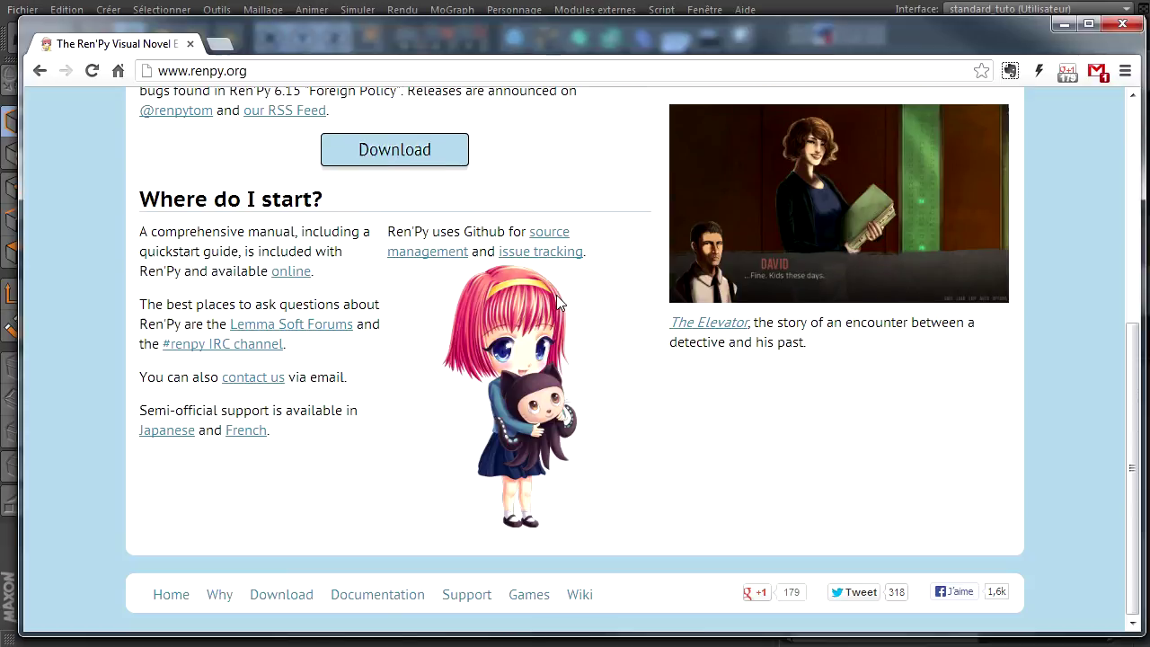
scroll(553, 303, up, 5)
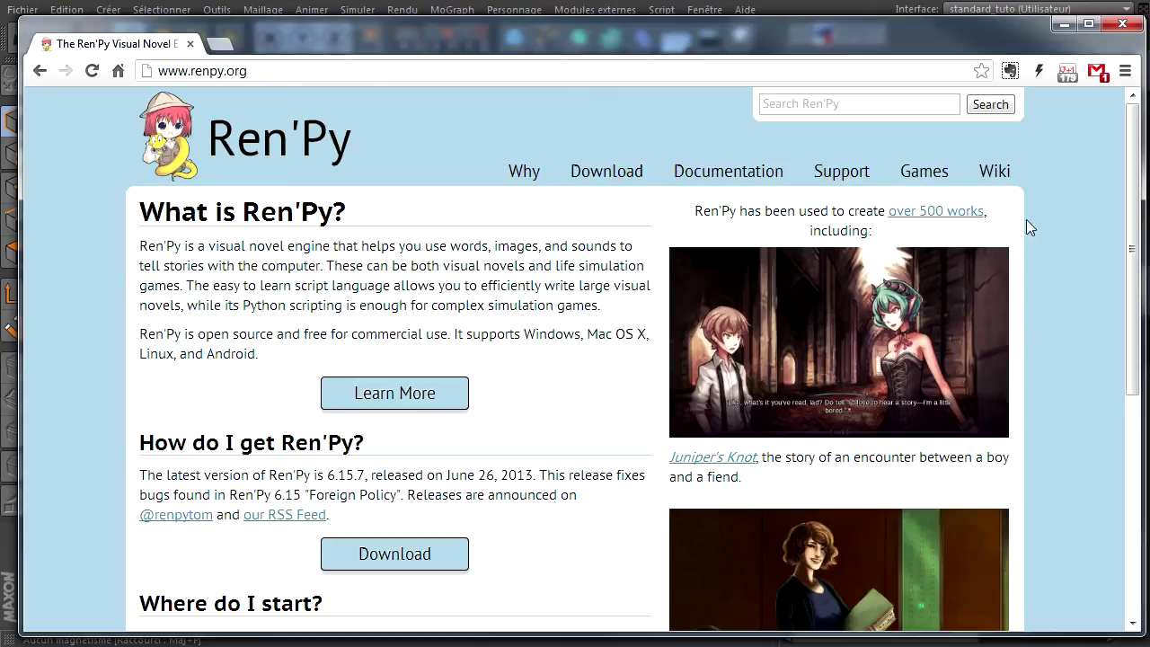
click(1013, 175)
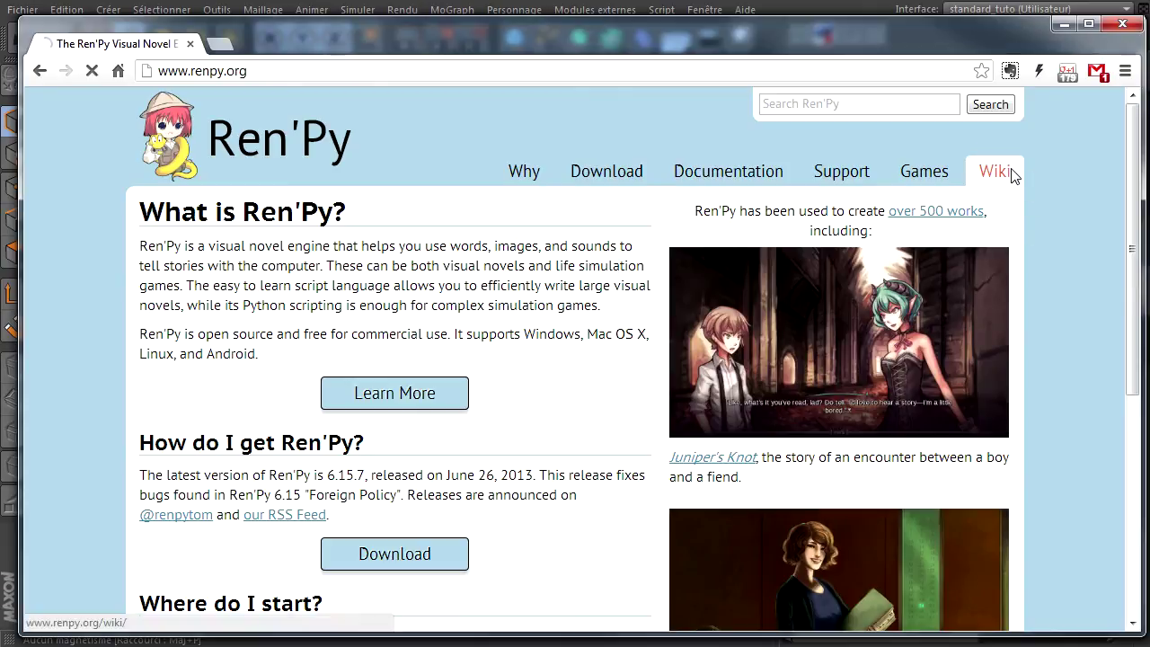
key(alt+Left)
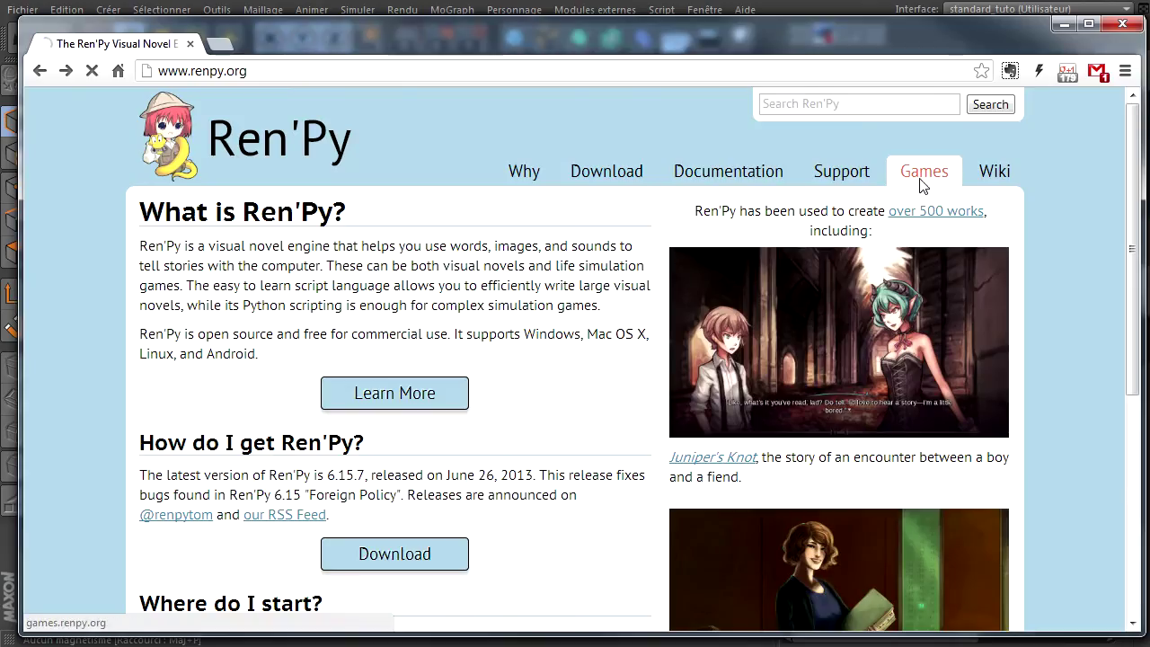
Open the Ren'Py Games catalogue and browse the games starting with C.
click(923, 183)
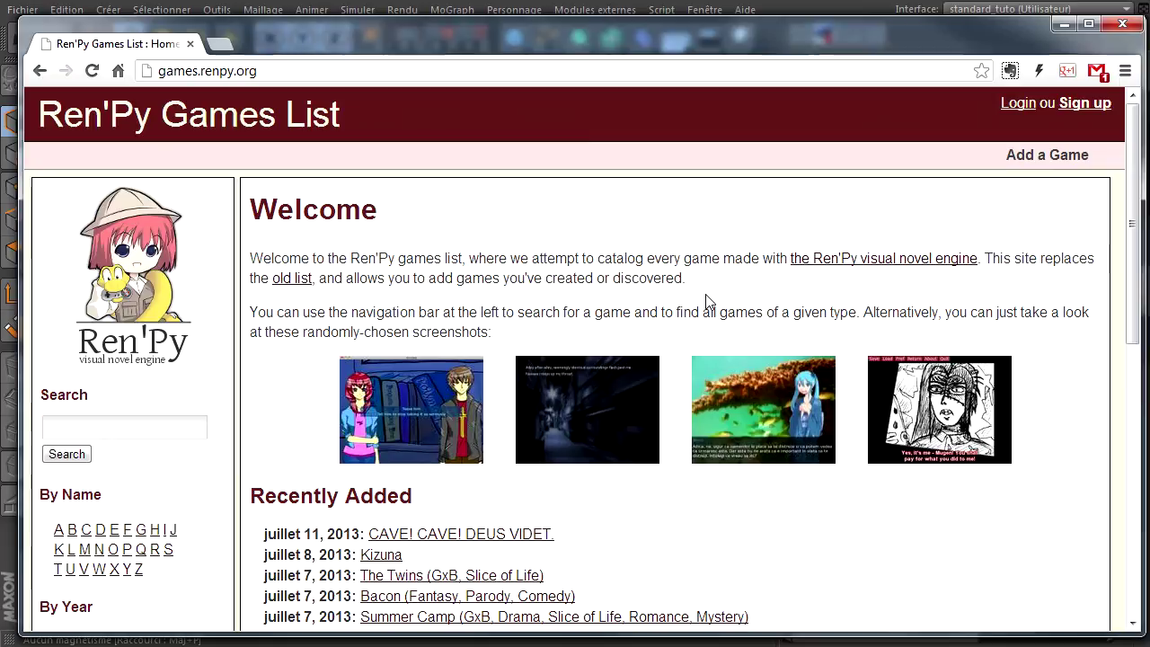
scroll(737, 479, down, 2)
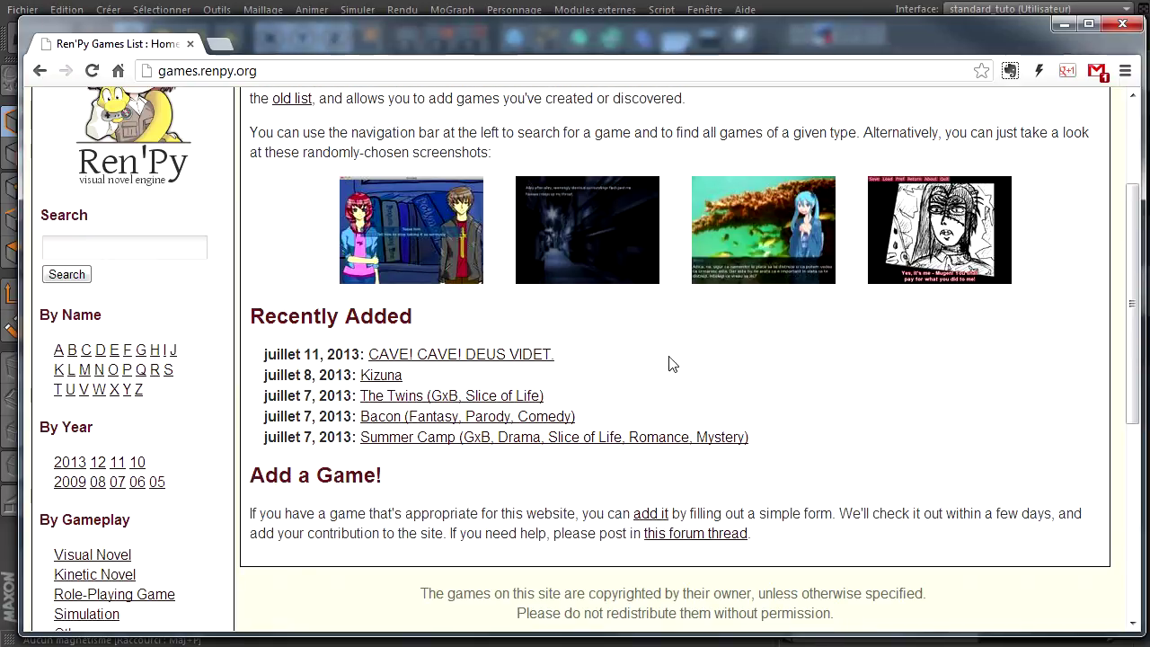
scroll(780, 392, up, 2)
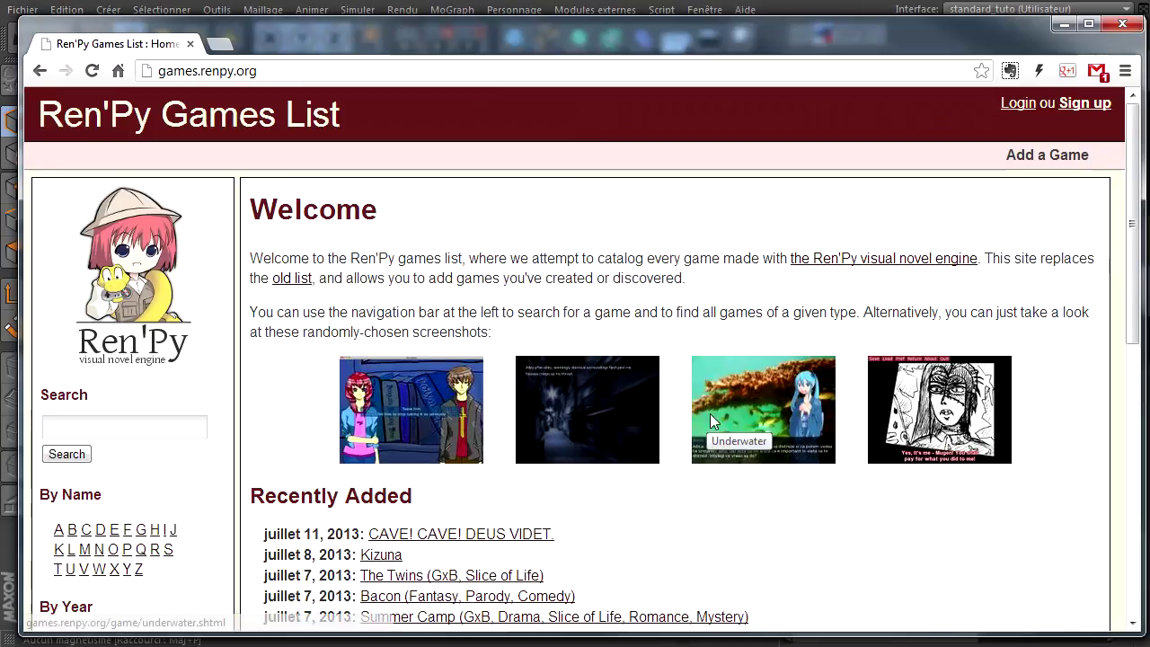
click(86, 530)
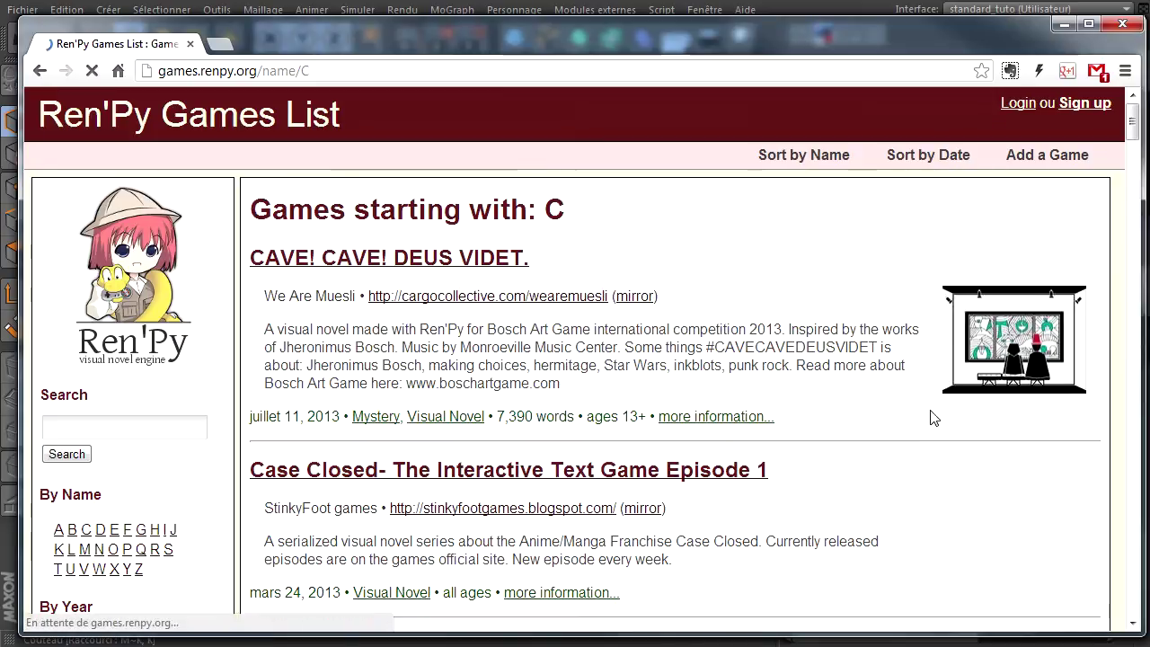
scroll(791, 426, down, 1)
scroll(803, 428, down, 1)
scroll(804, 430, down, 2)
scroll(803, 429, down, 1)
scroll(803, 429, down, 1)
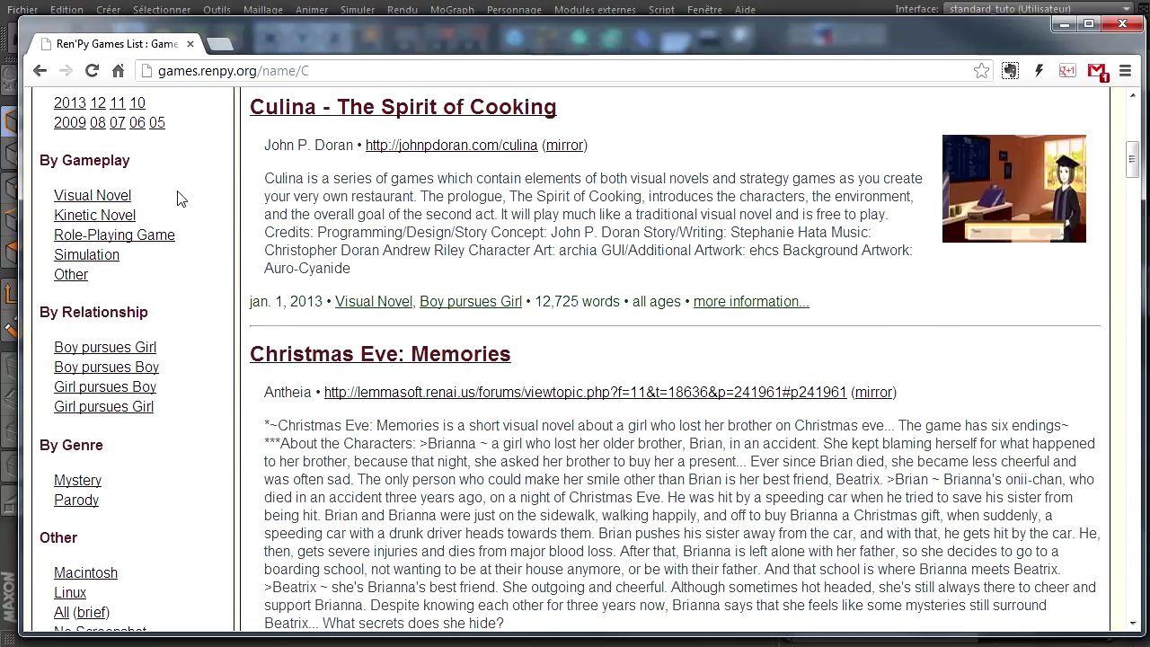
scroll(177, 198, up, 2)
Browse the list of games starting with O.
click(116, 110)
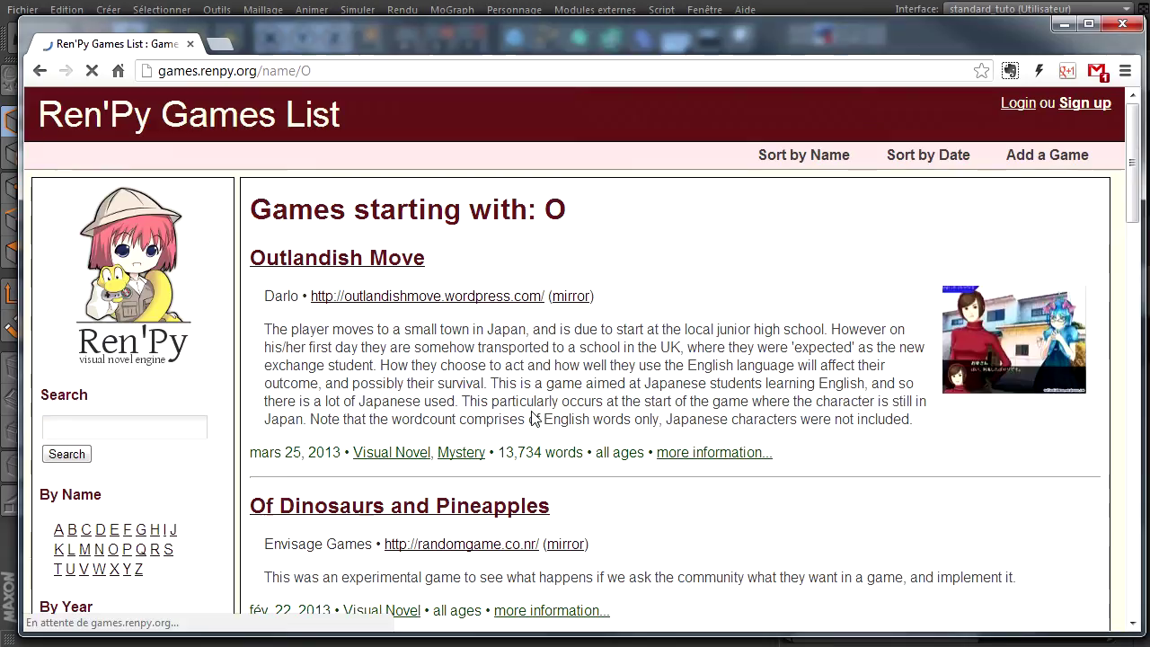
scroll(533, 418, down, 1)
scroll(533, 419, down, 1)
scroll(533, 419, down, 2)
scroll(533, 420, down, 2)
scroll(533, 418, down, 2)
scroll(533, 419, down, 1)
scroll(532, 418, down, 2)
scroll(533, 418, down, 2)
scroll(533, 418, down, 1)
scroll(532, 419, down, 2)
scroll(532, 419, down, 3)
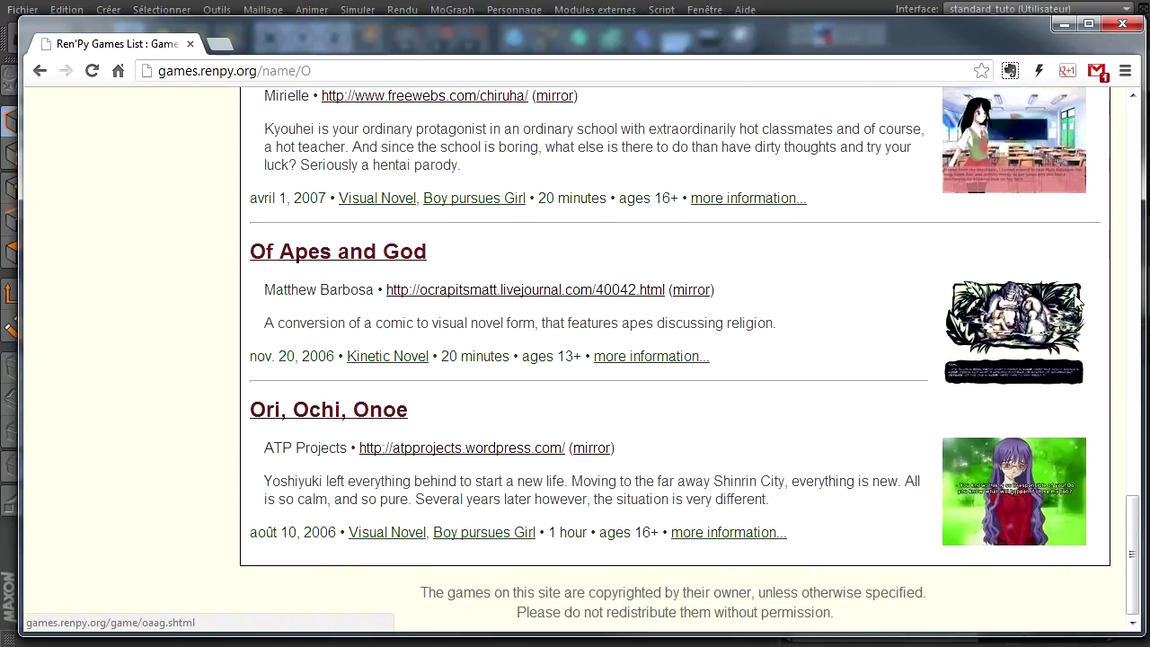
scroll(296, 288, up, 4)
scroll(269, 291, up, 15)
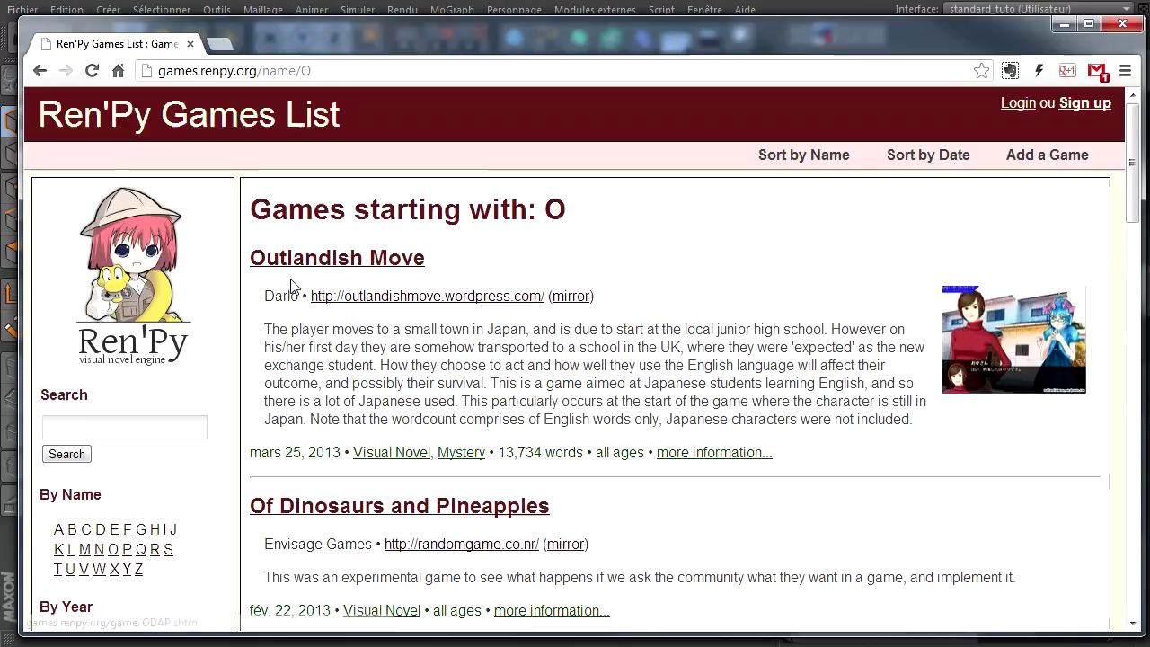
Browse the game lists for the letters V, X and Q.
click(85, 569)
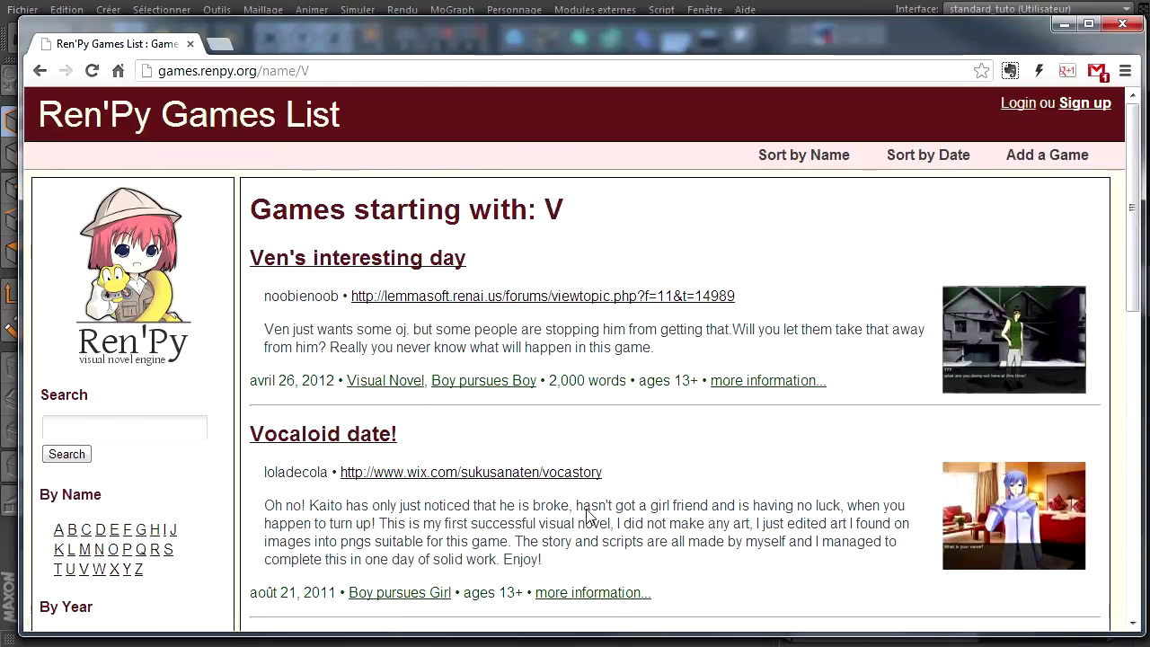
scroll(723, 395, down, 2)
scroll(711, 411, down, 1)
scroll(711, 412, down, 2)
scroll(712, 412, down, 5)
scroll(711, 414, up, 10)
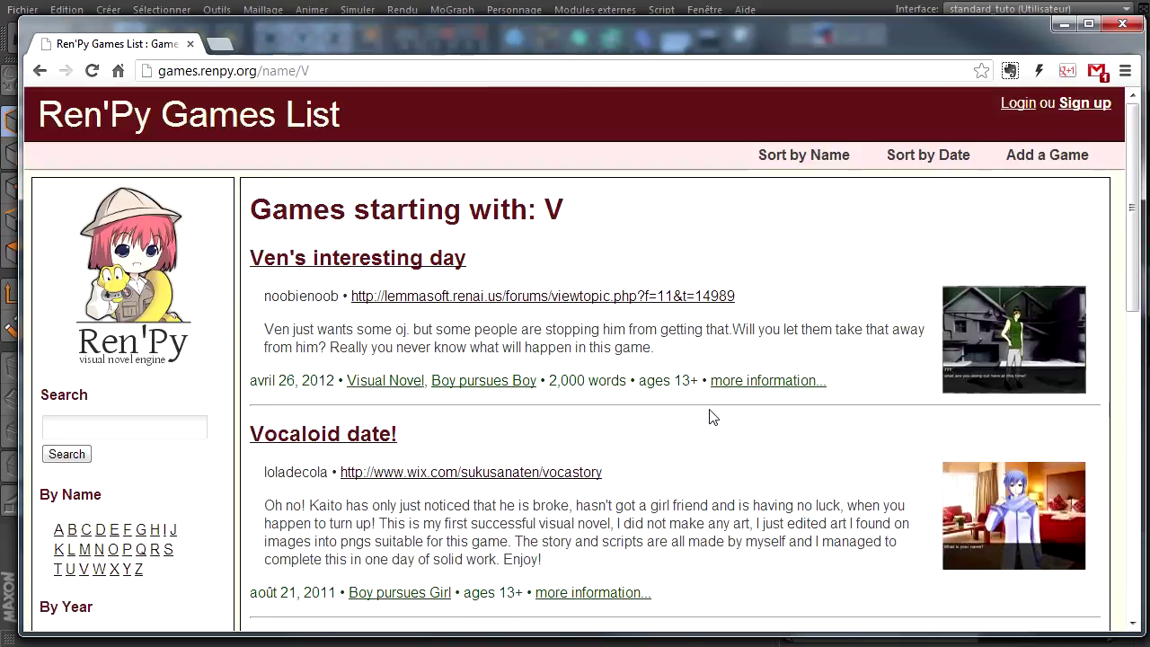
click(114, 570)
click(143, 551)
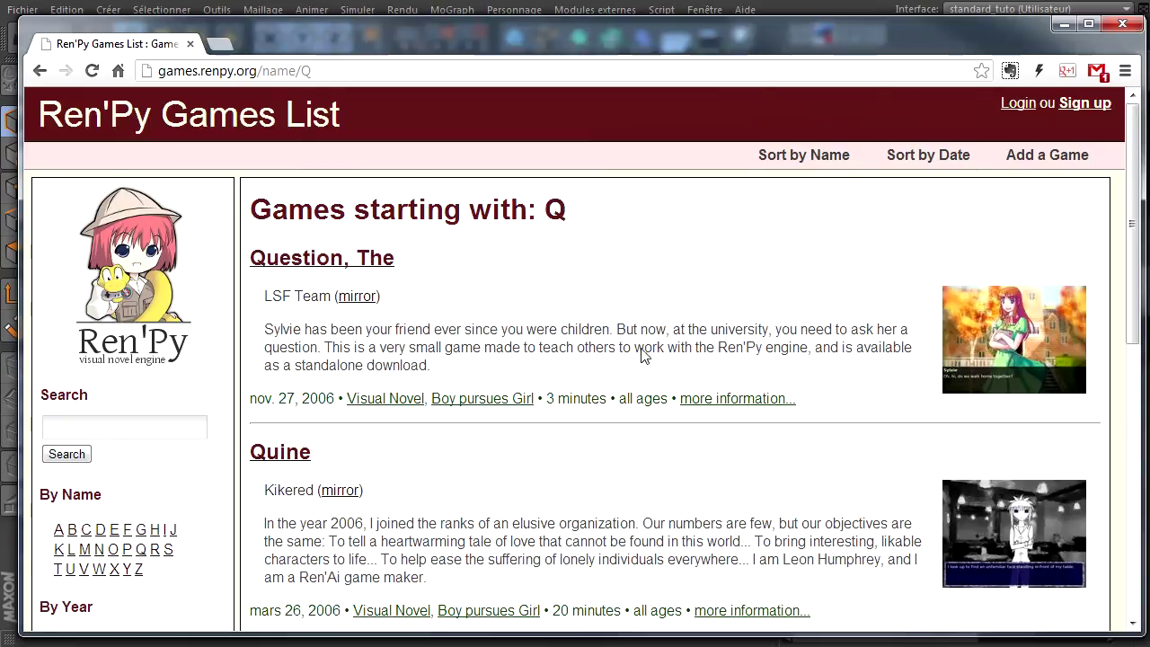
scroll(641, 356, down, 1)
scroll(641, 362, down, 2)
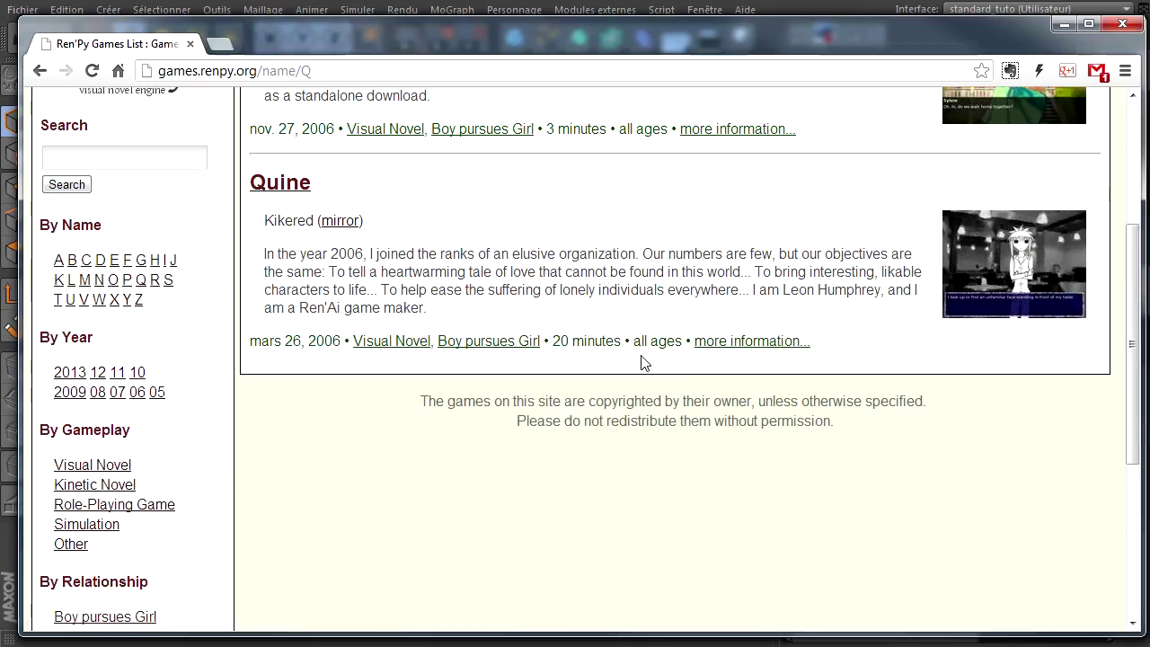
Scroll through the list of games starting with K.
click(59, 279)
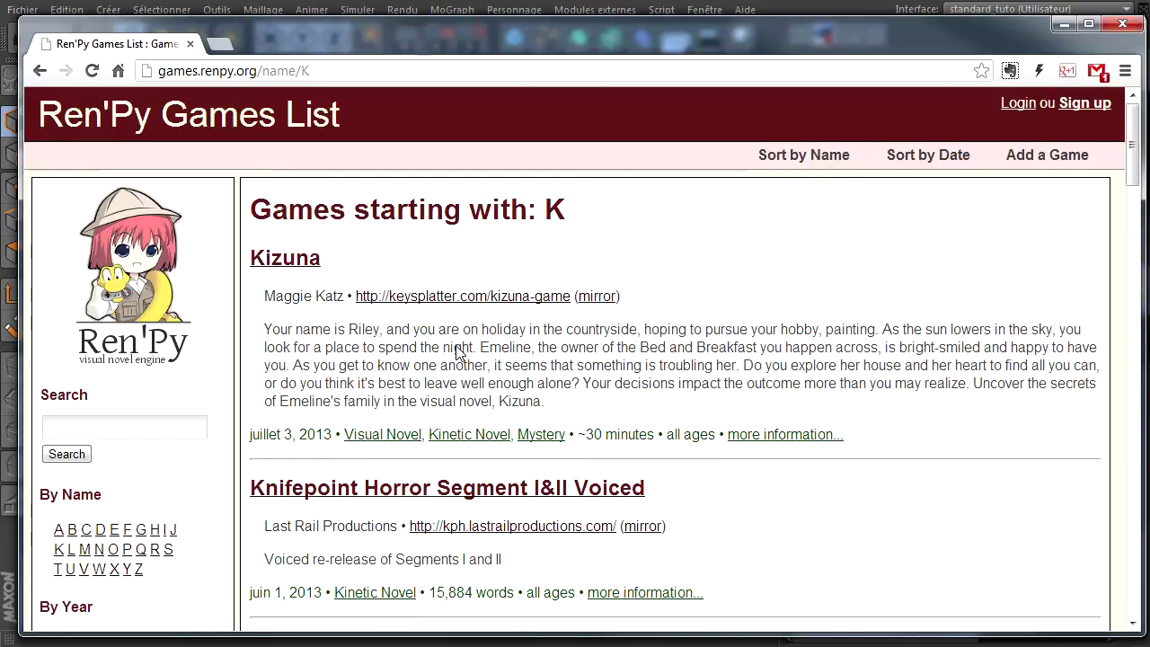
scroll(530, 461, down, 2)
scroll(529, 461, down, 5)
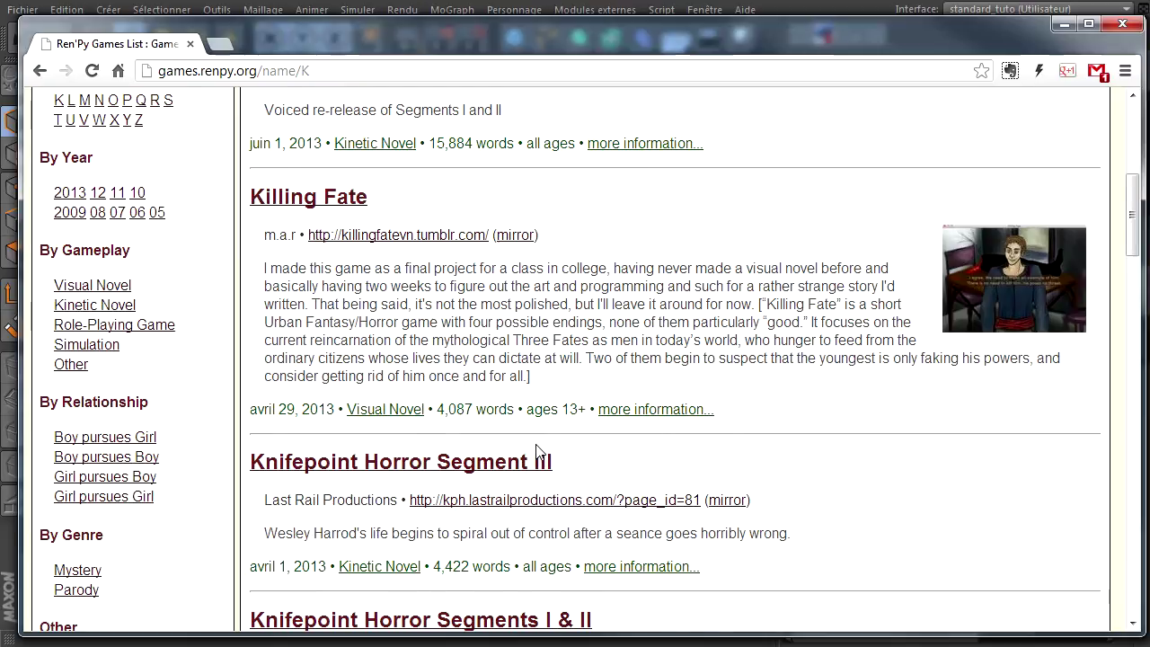
scroll(537, 449, down, 3)
scroll(539, 449, down, 3)
scroll(539, 454, down, 5)
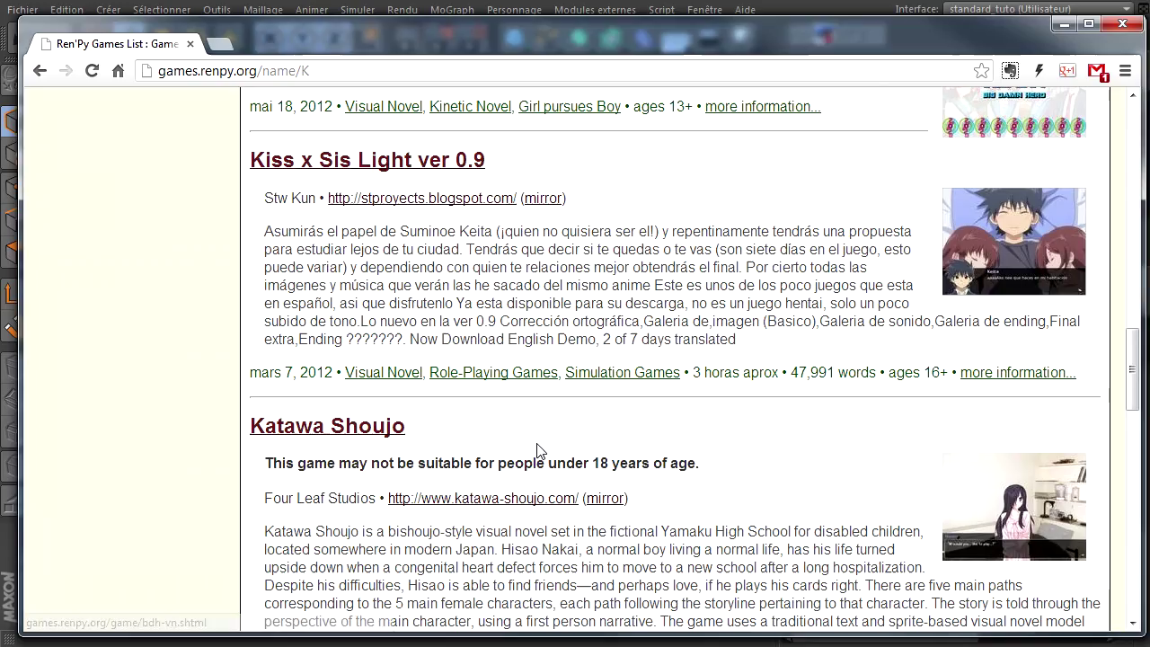
scroll(552, 411, down, 3)
scroll(553, 421, down, 5)
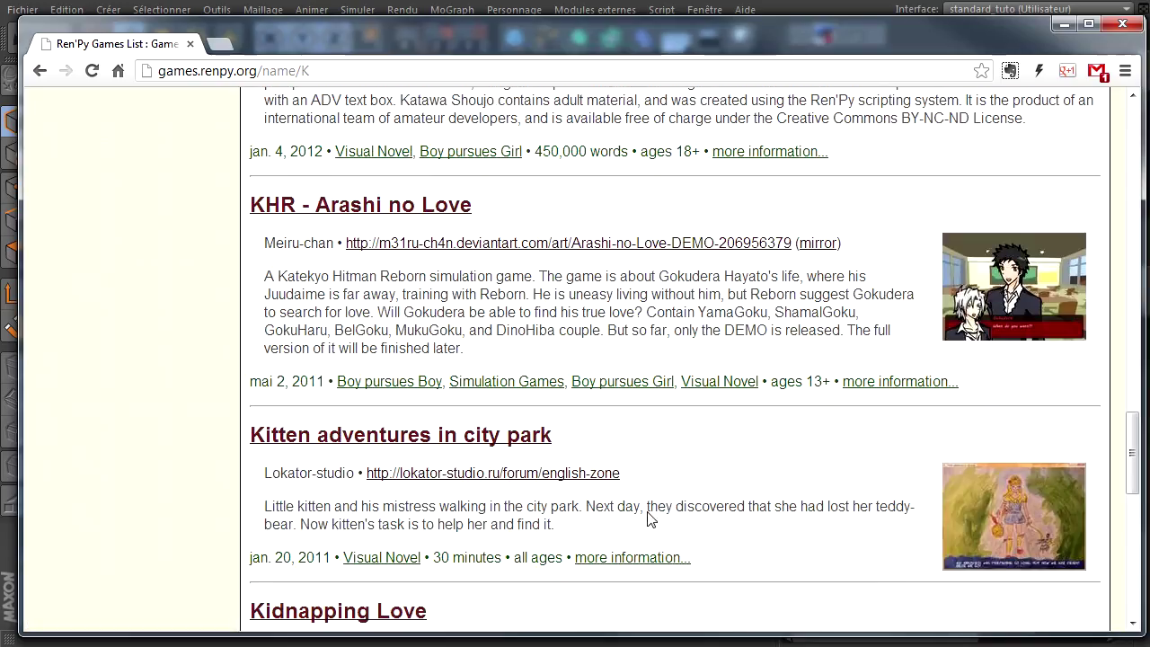
scroll(643, 377, down, 2)
scroll(637, 357, down, 1)
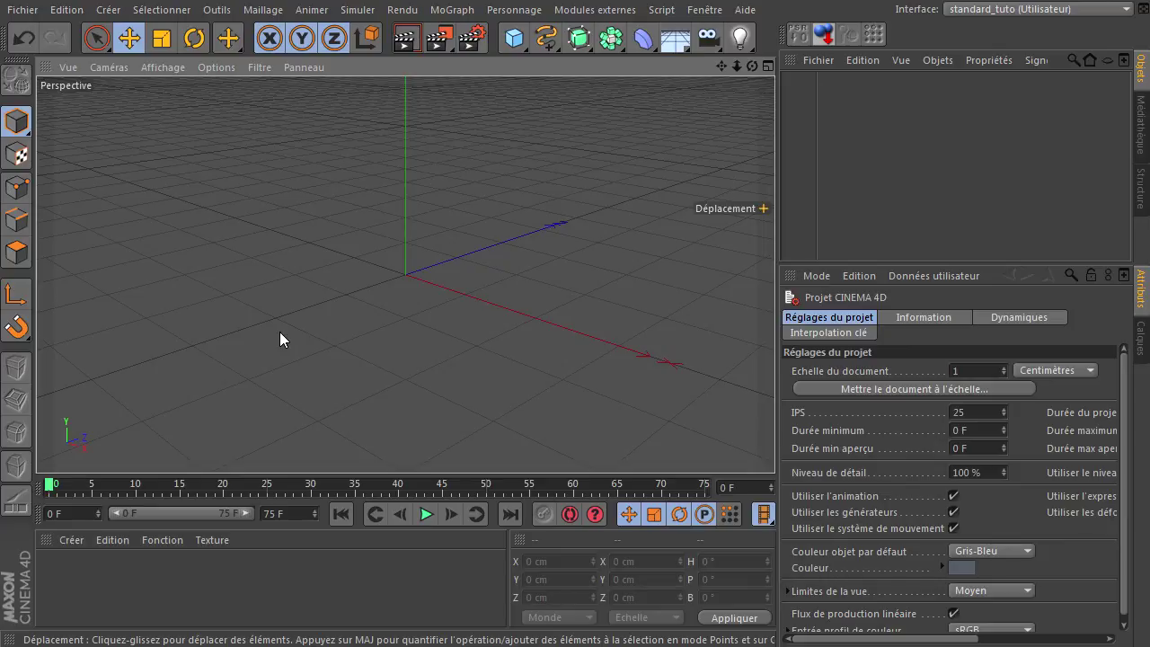
click(126, 572)
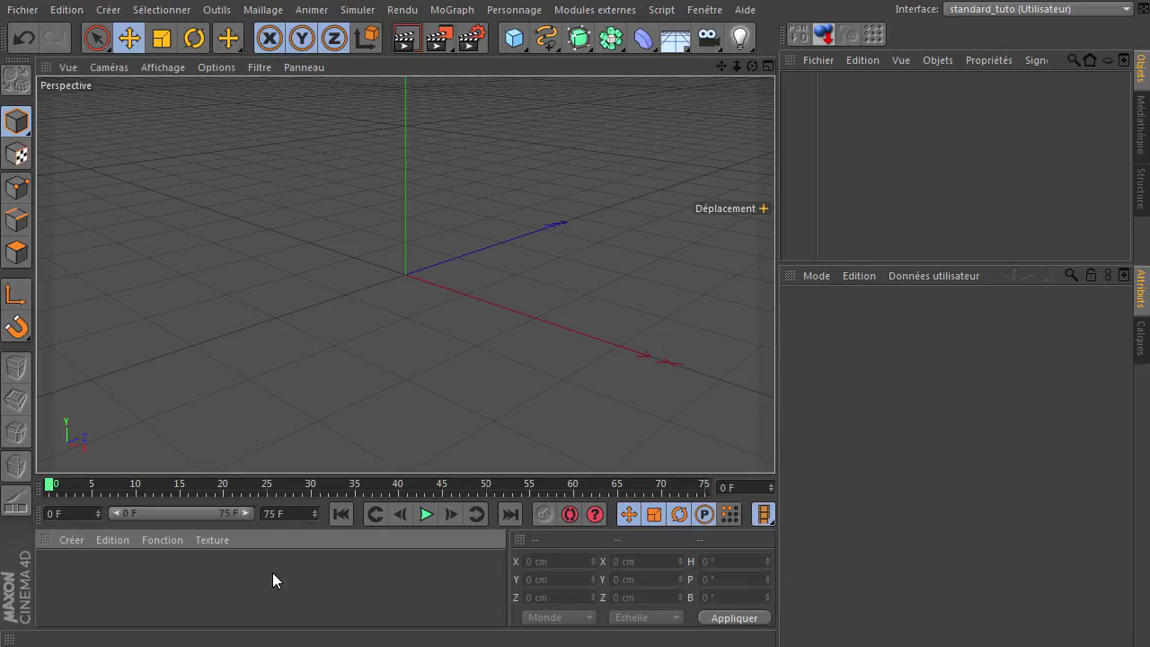
double_click(173, 579)
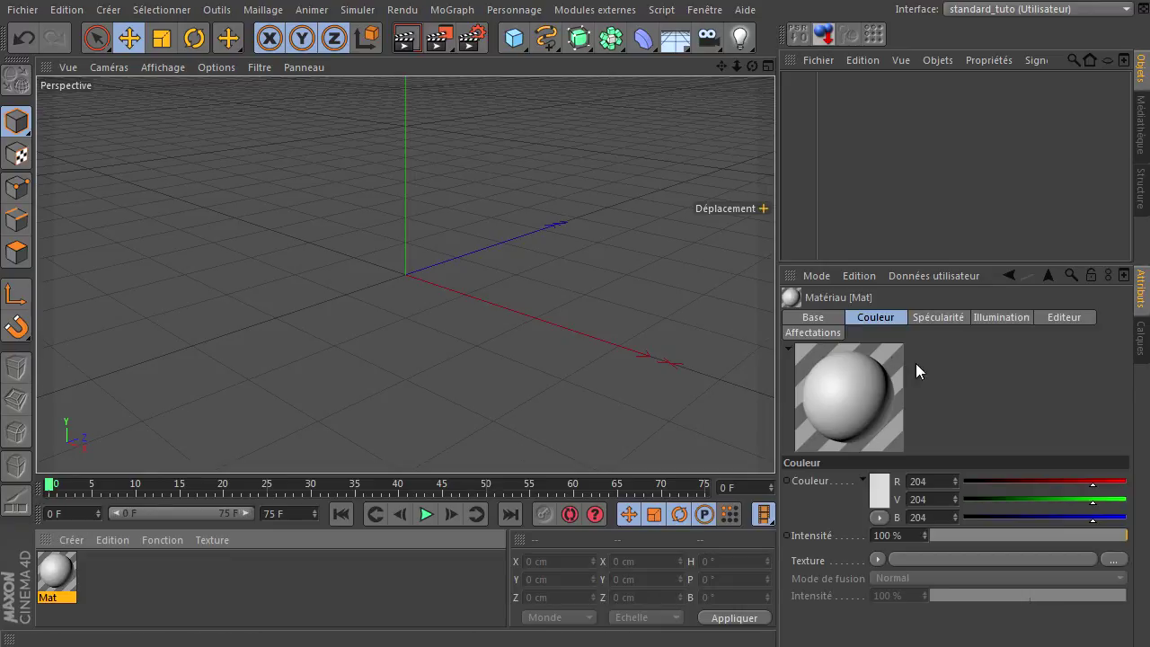
key(Delete)
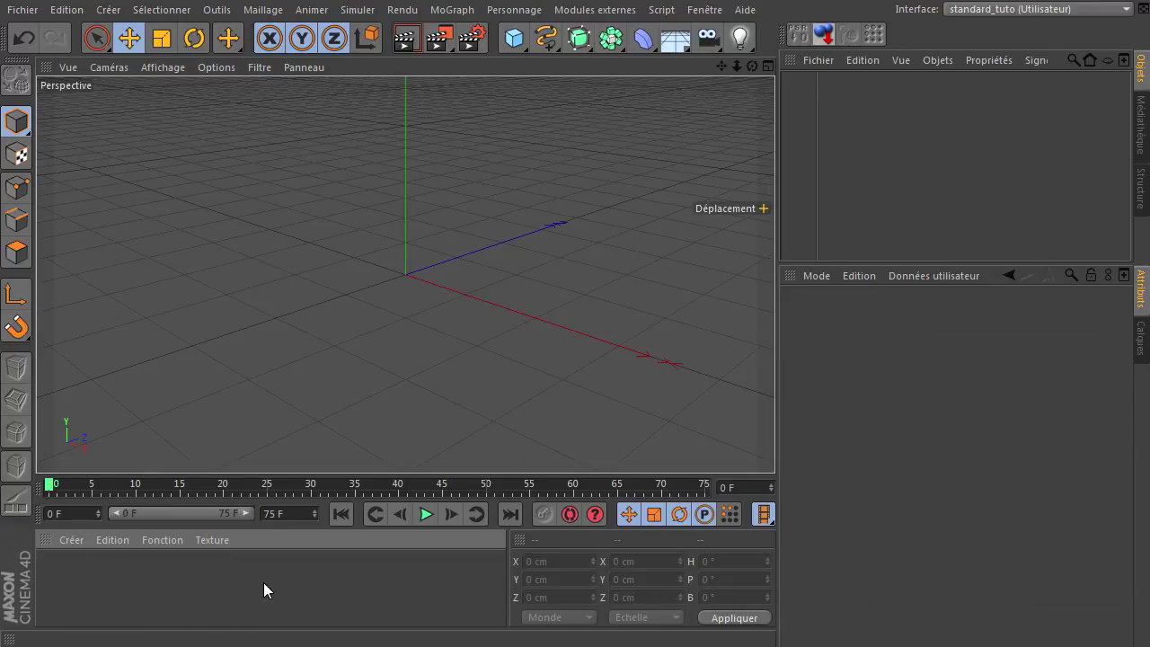